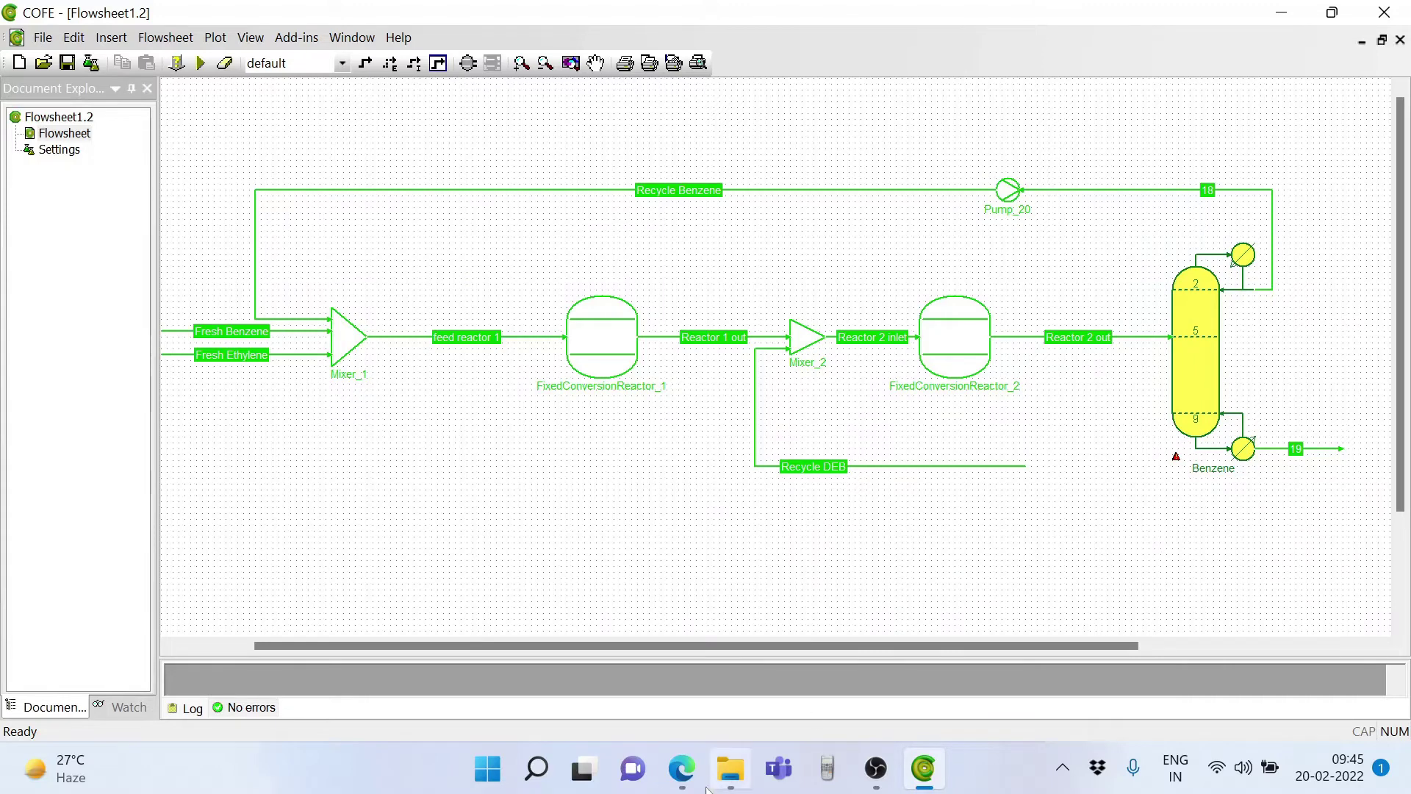
# - Switch to the Ethylbenzene_luyben.pdf article in the browser and examine the process flowsheet figure on page 2
pyautogui.click(682, 768)
pyautogui.scroll(15, 647, 474)
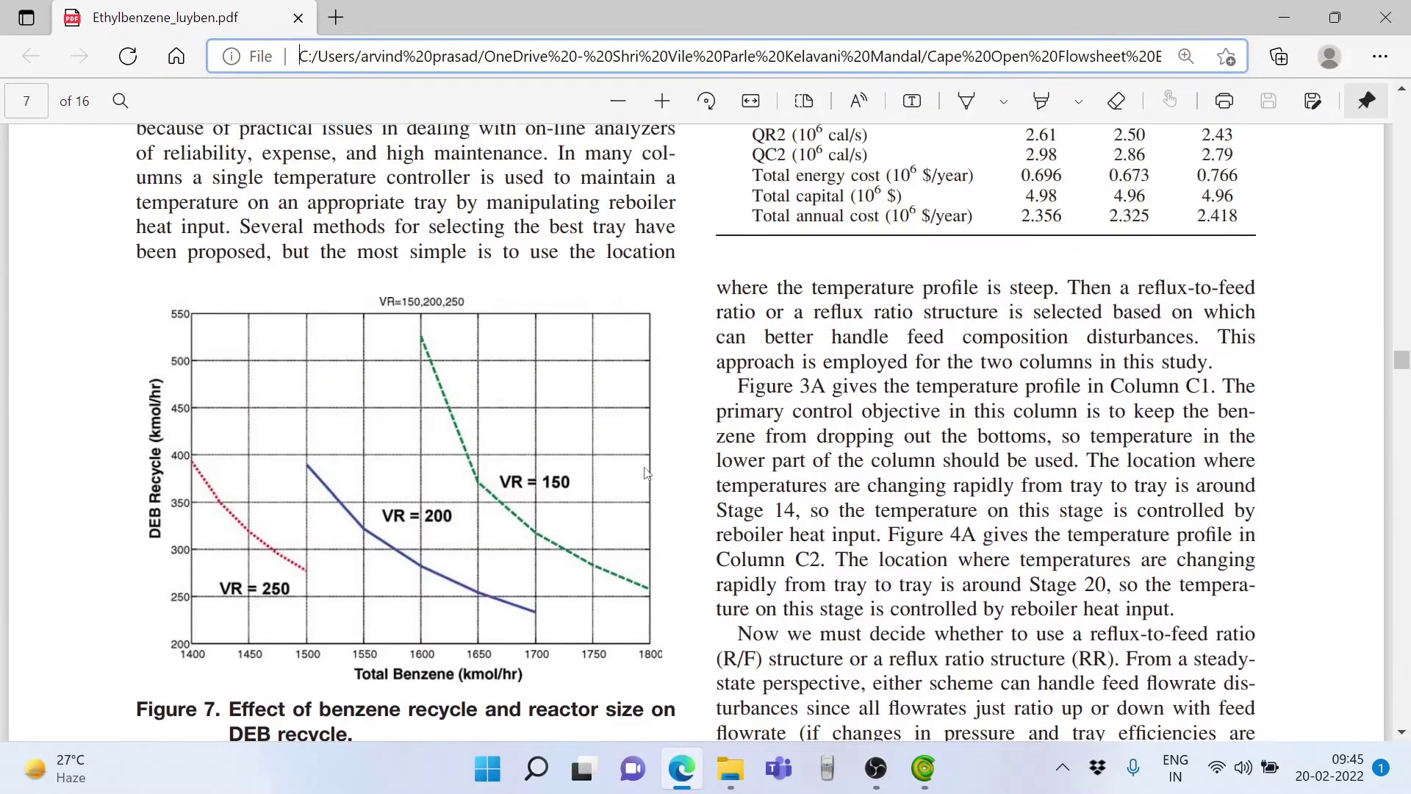
pyautogui.scroll(15, 647, 474)
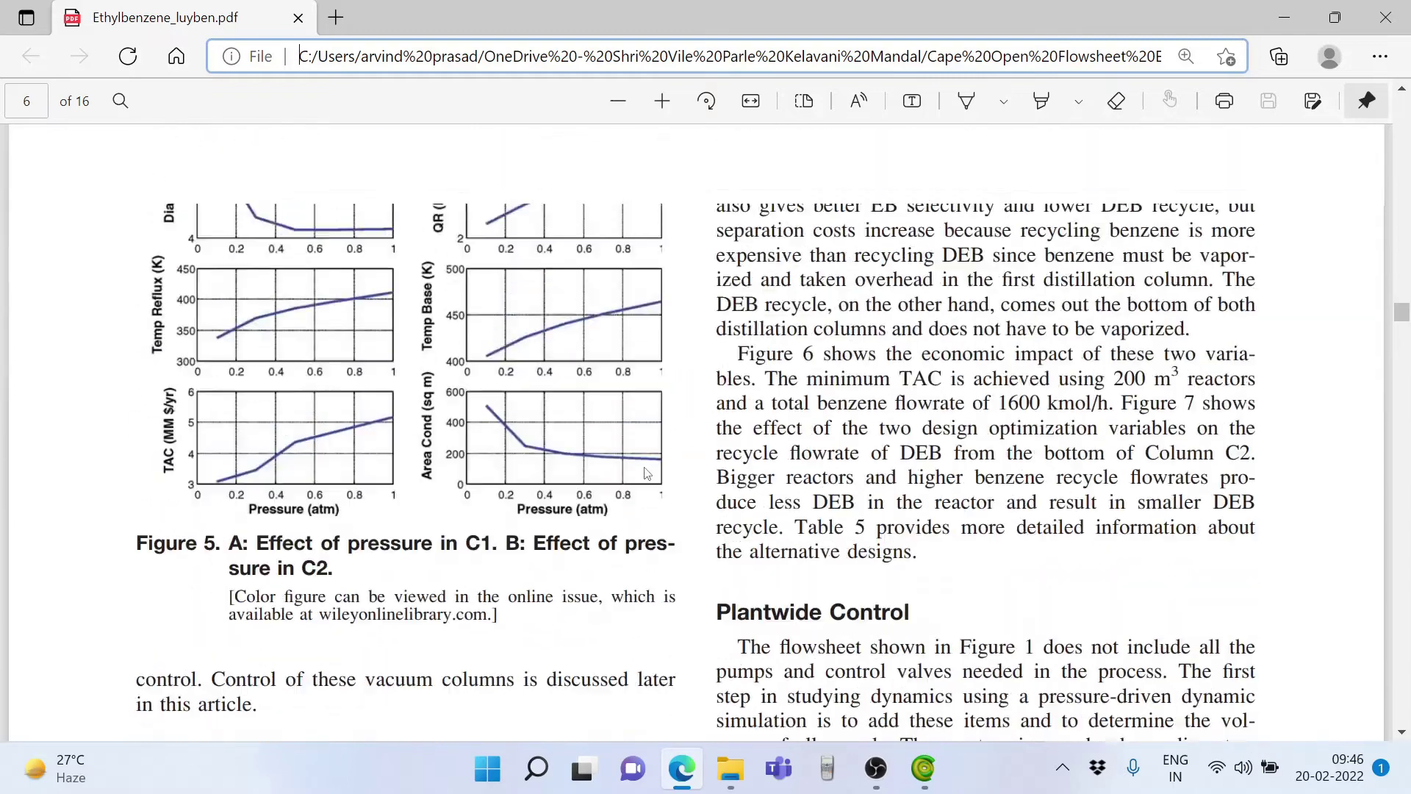
pyautogui.scroll(15, 647, 474)
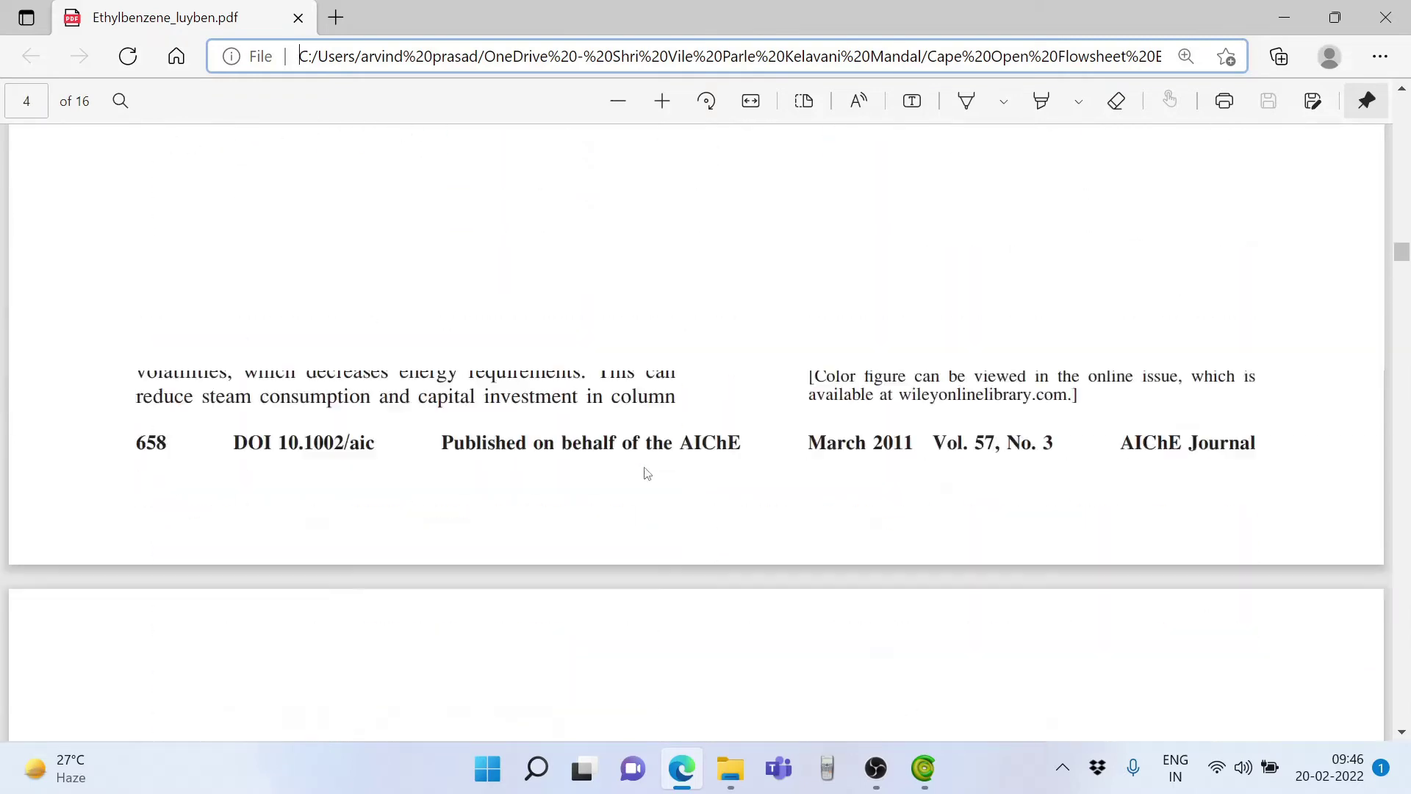
pyautogui.scroll(15, 647, 474)
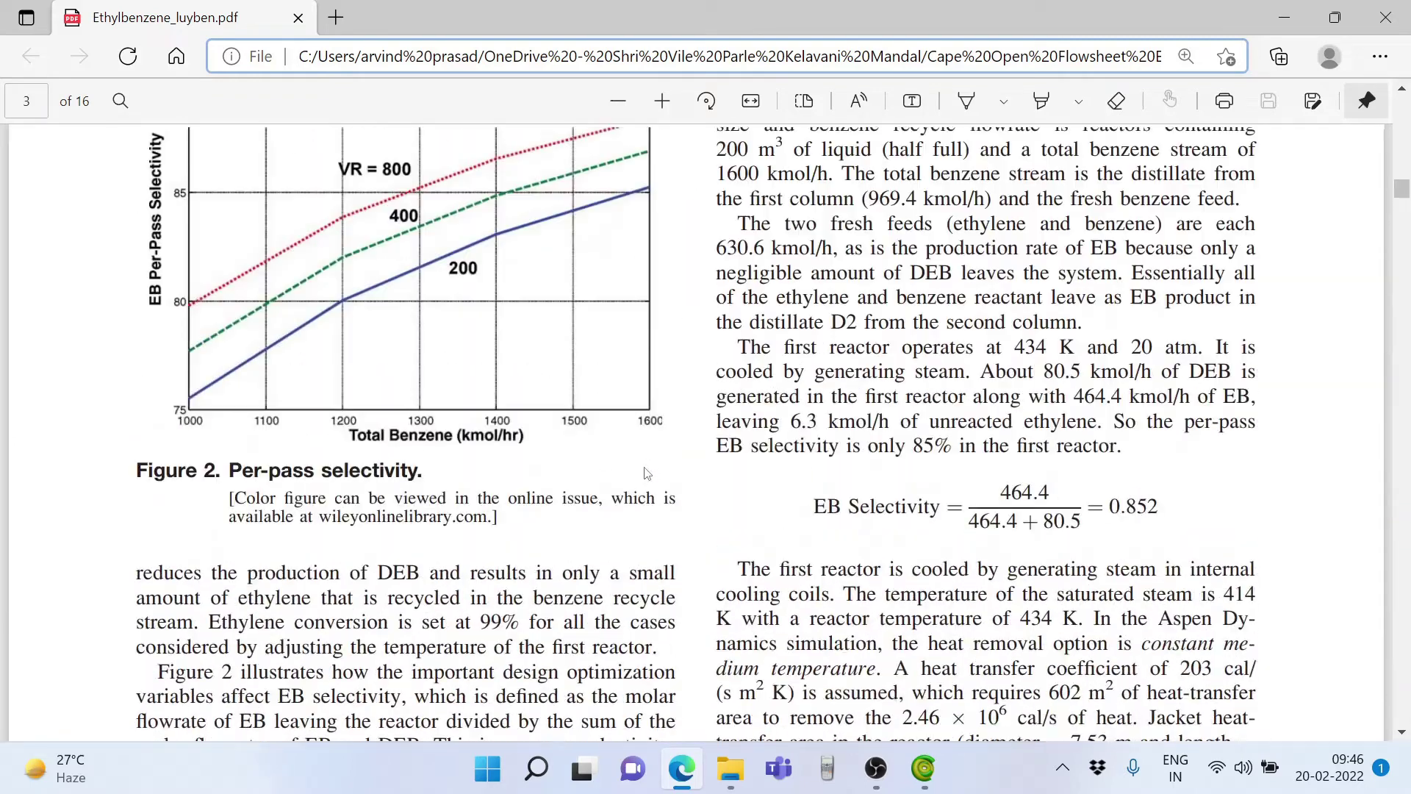
pyautogui.scroll(8, 646, 472)
pyautogui.scroll(-7, 647, 471)
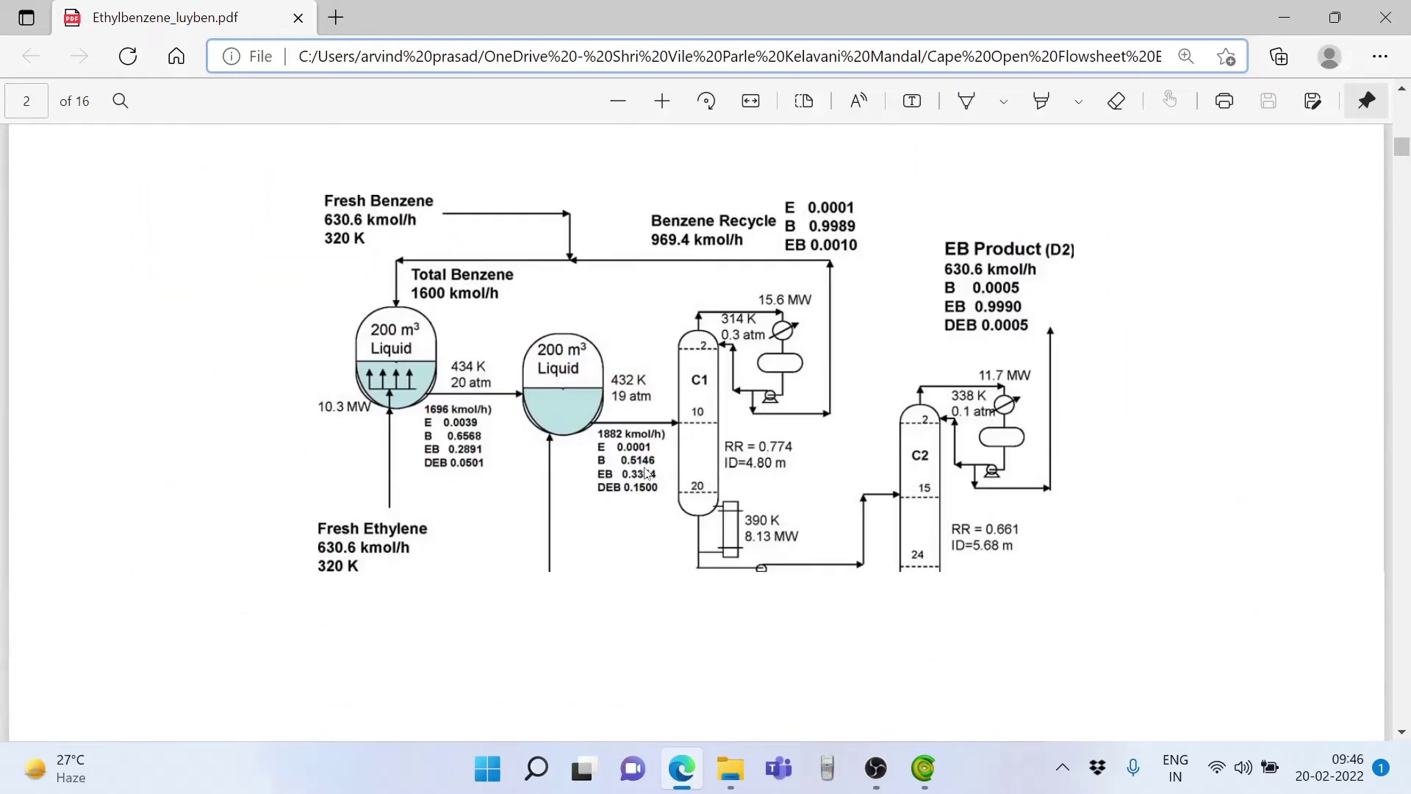
pyautogui.scroll(5, 646, 471)
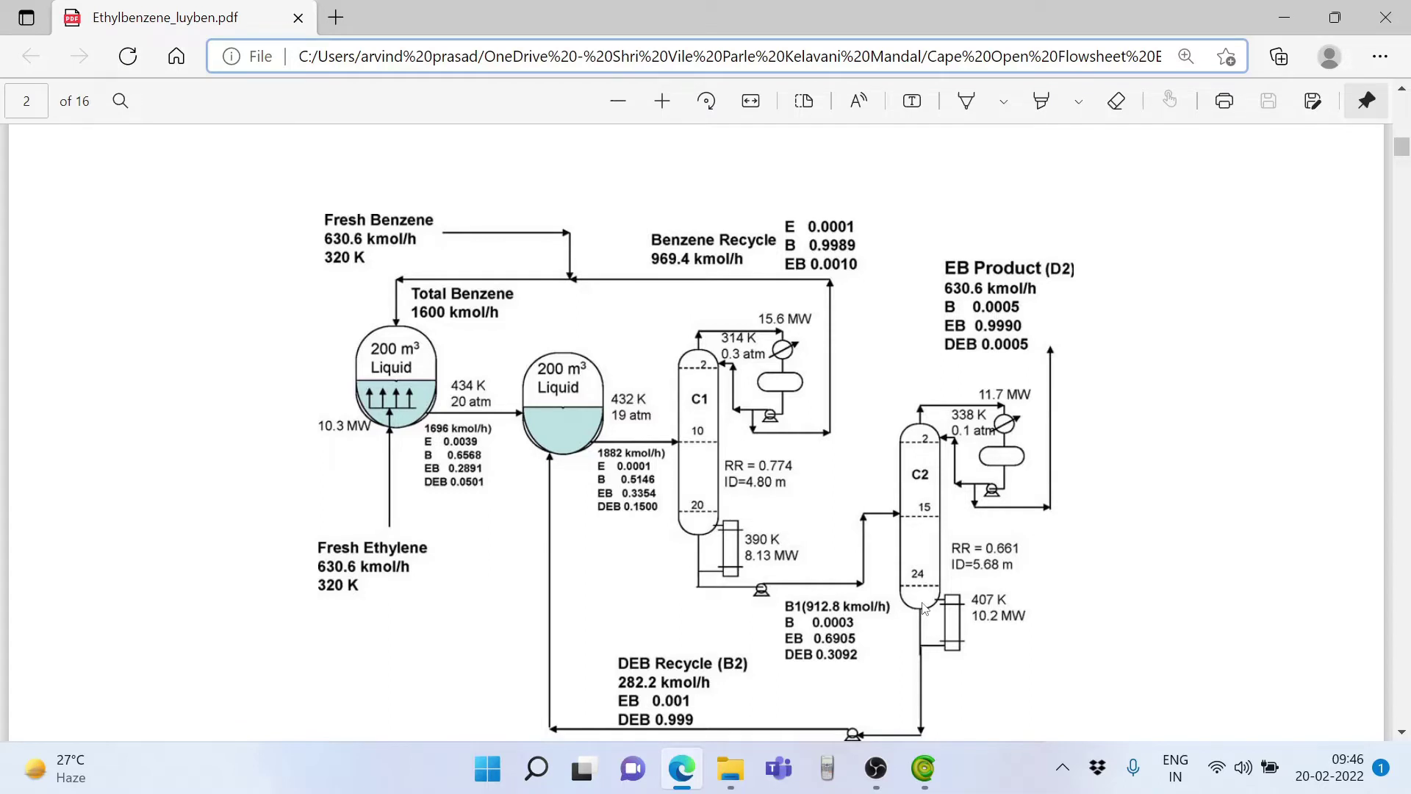
pyautogui.click(1285, 19)
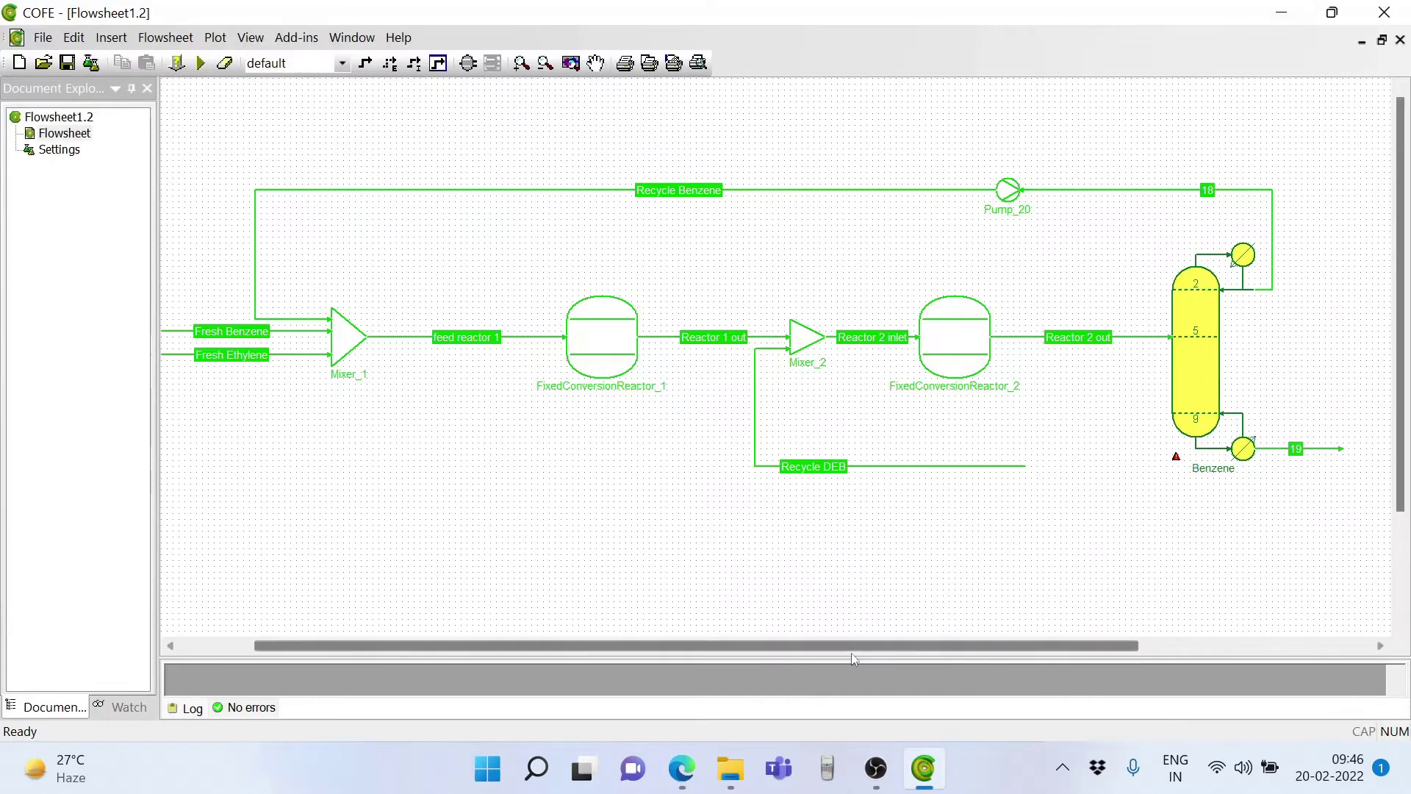
# - Insert a ChemSep Column / Flash unit downstream of the Benzene column and connect stream 19 to its feed
pyautogui.moveTo(853, 642); pyautogui.dragTo(984, 646)
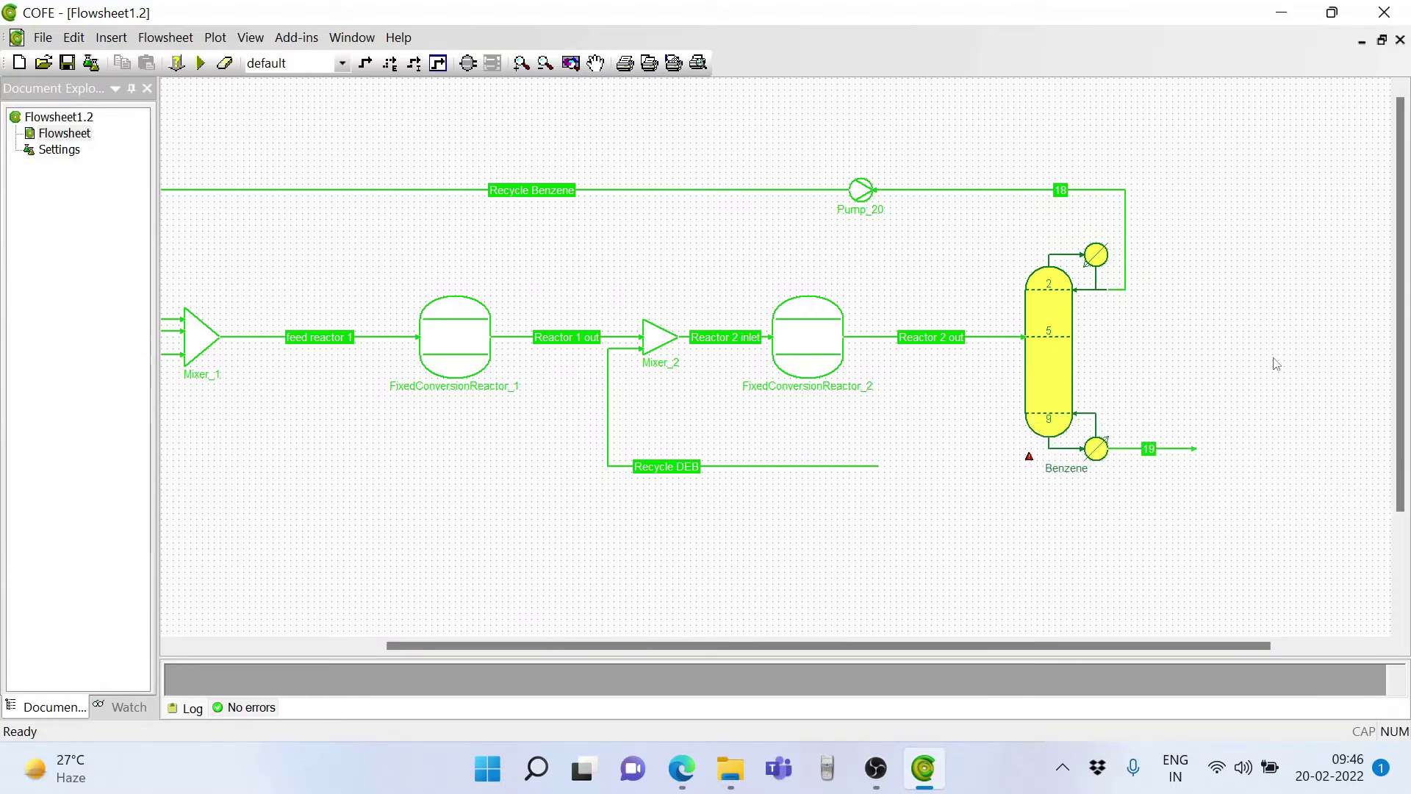
pyautogui.click(467, 62)
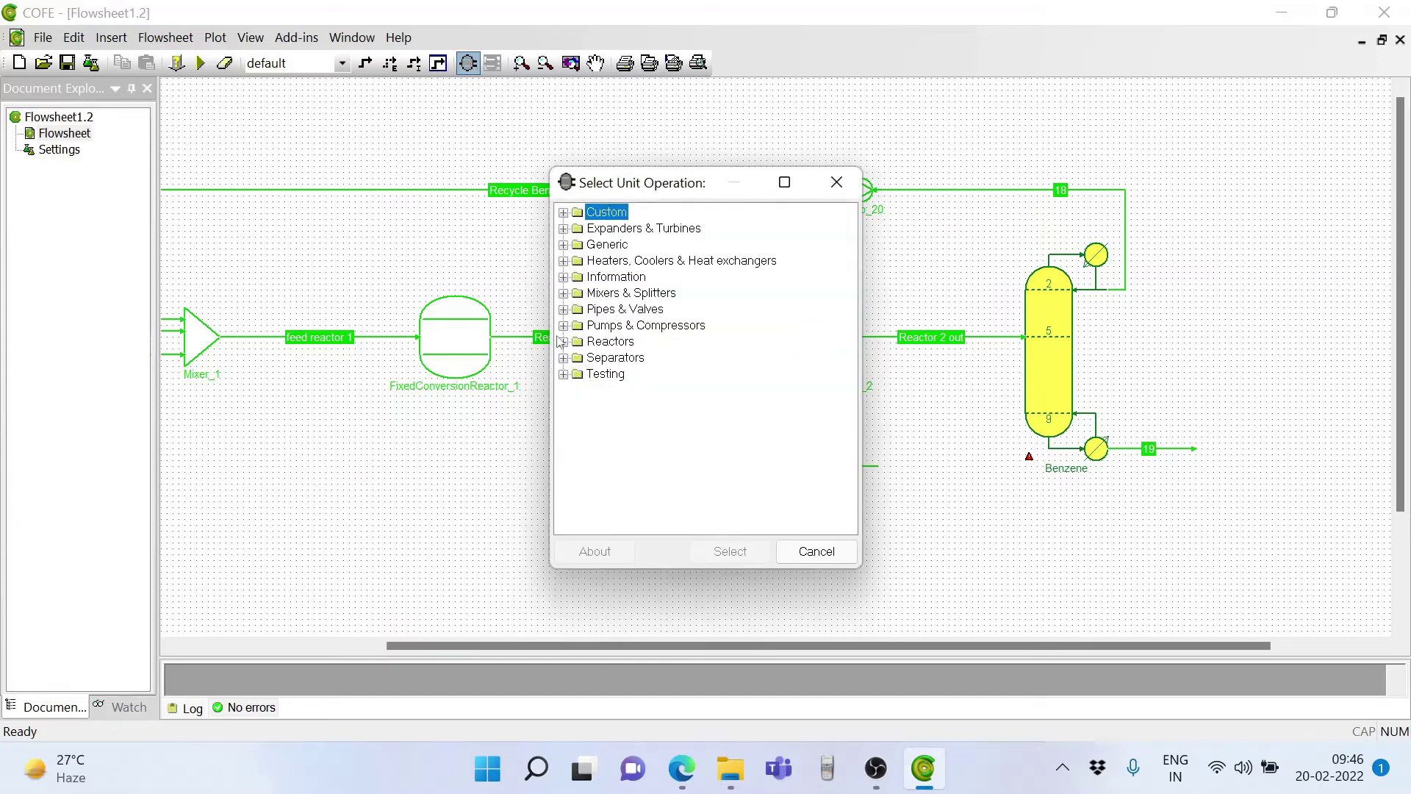
pyautogui.click(563, 358)
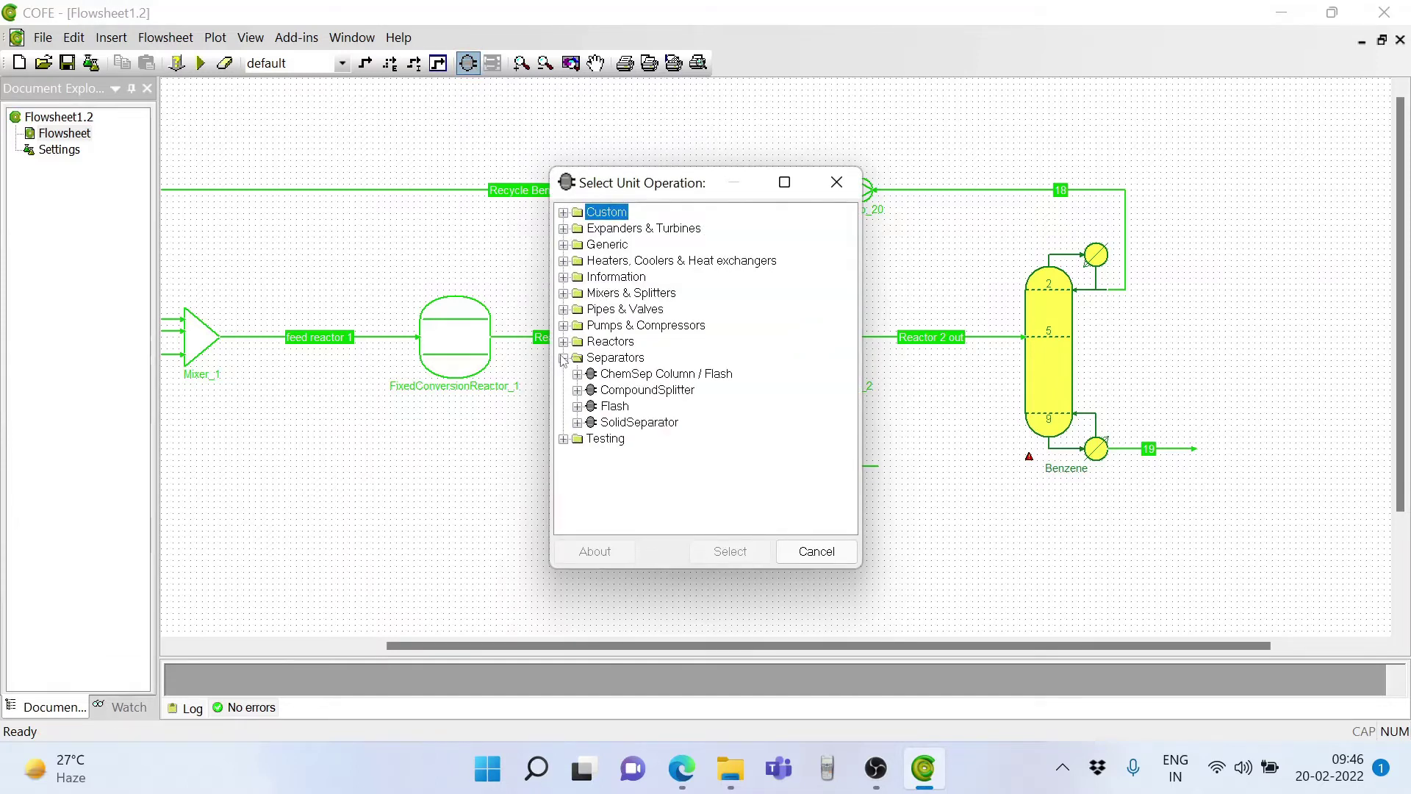
pyautogui.click(649, 374)
pyautogui.click(728, 550)
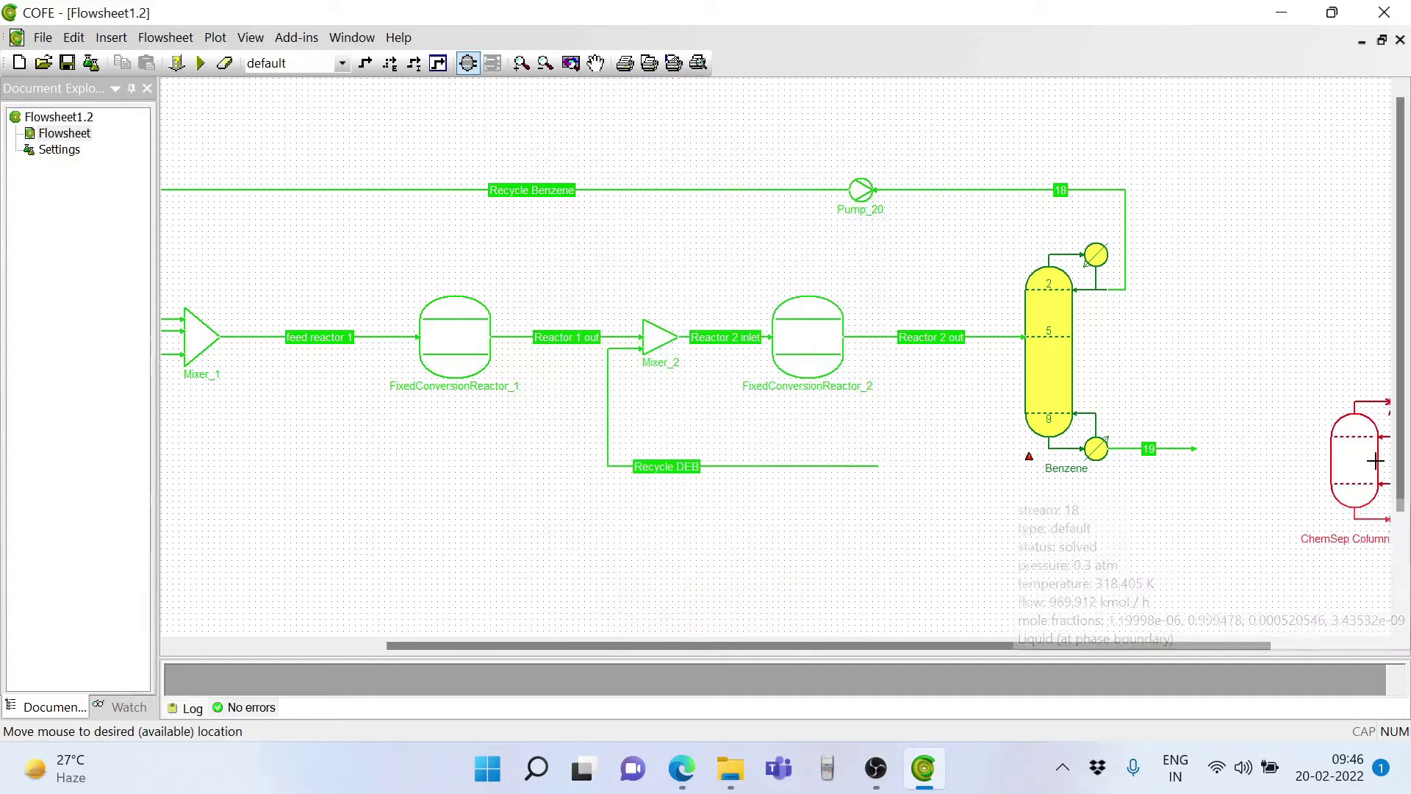
pyautogui.click(1247, 454)
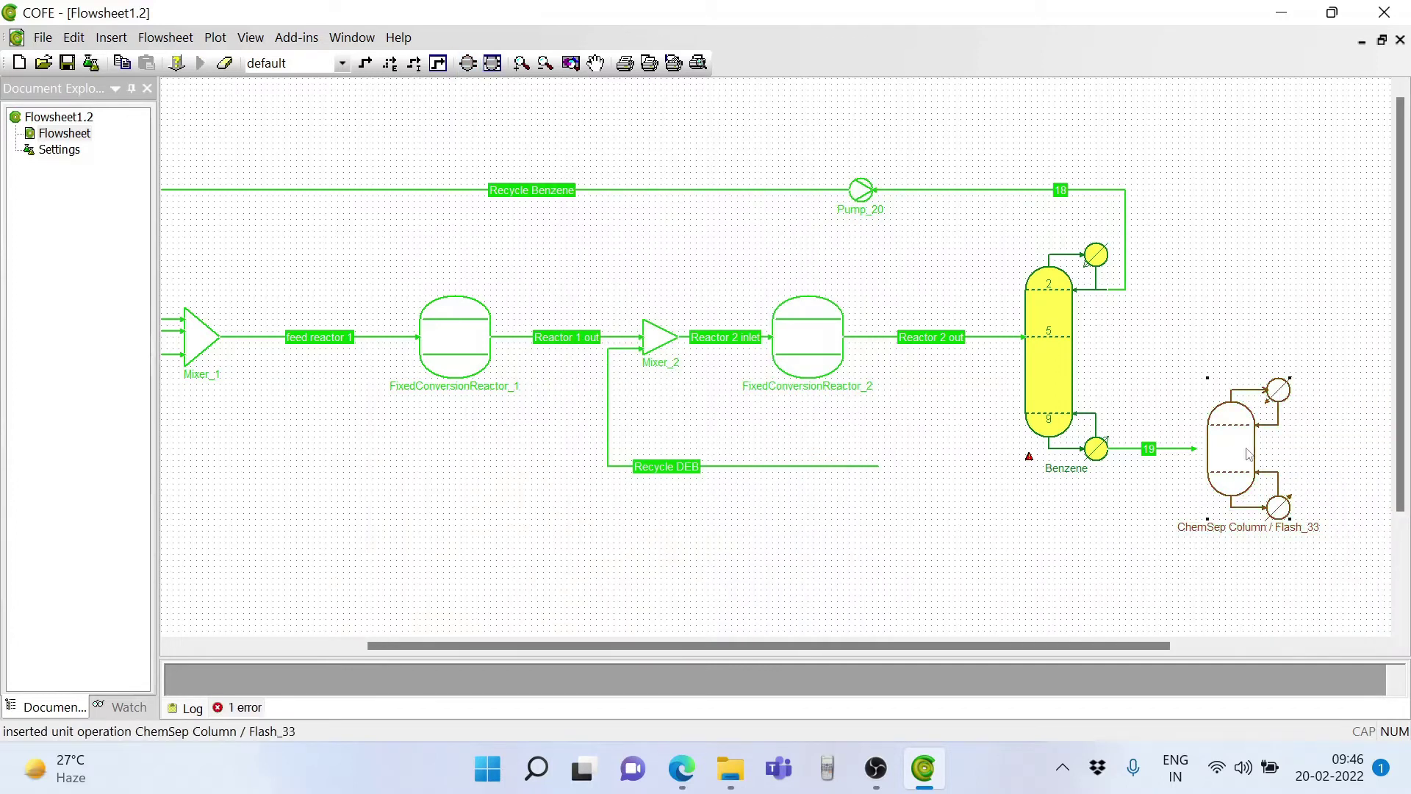
pyautogui.moveTo(1193, 448); pyautogui.dragTo(1208, 448)
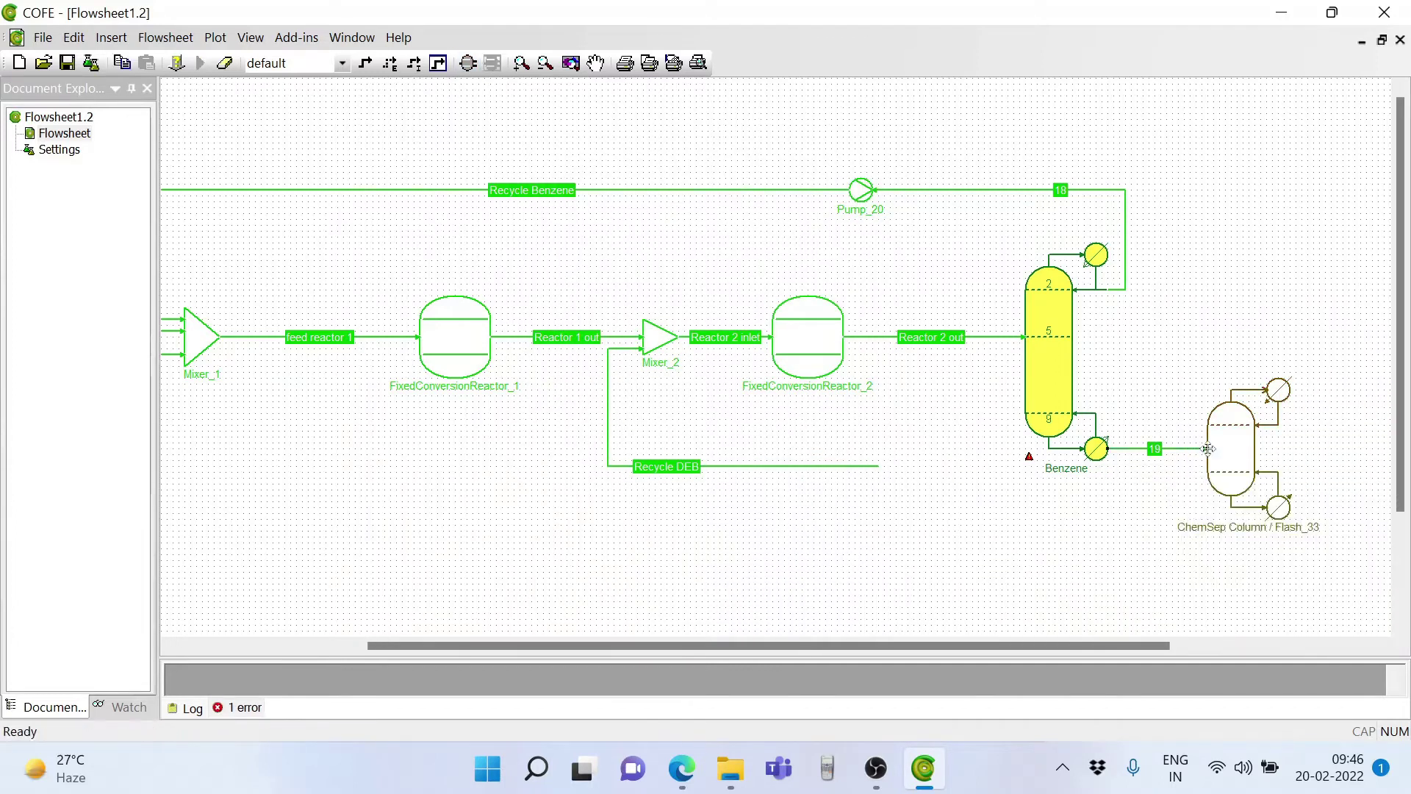
# - Rename the new ChemSep unit as Ethyl Benzene Column
pyautogui.click(1235, 526)
pyautogui.click(1235, 526)
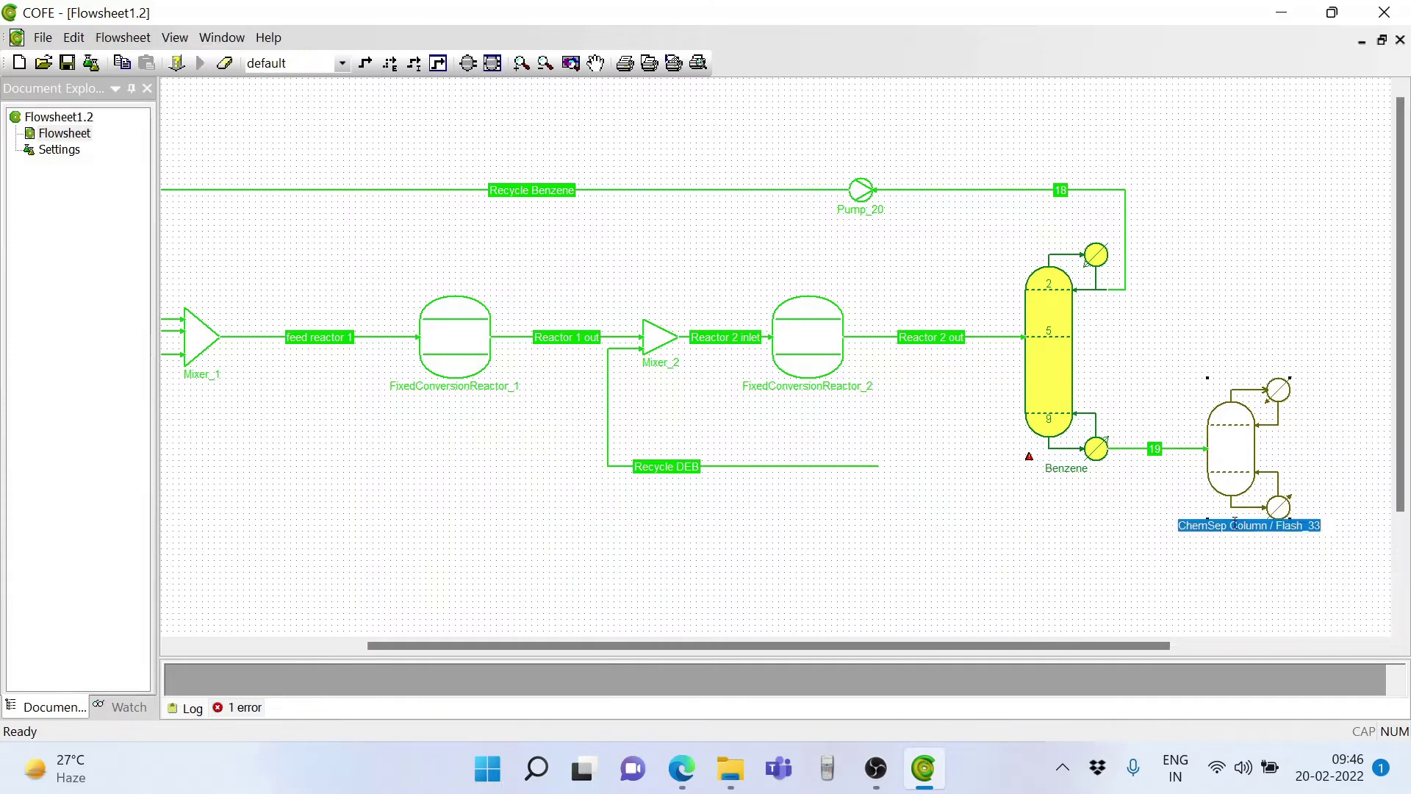
pyautogui.press('BackSpace')
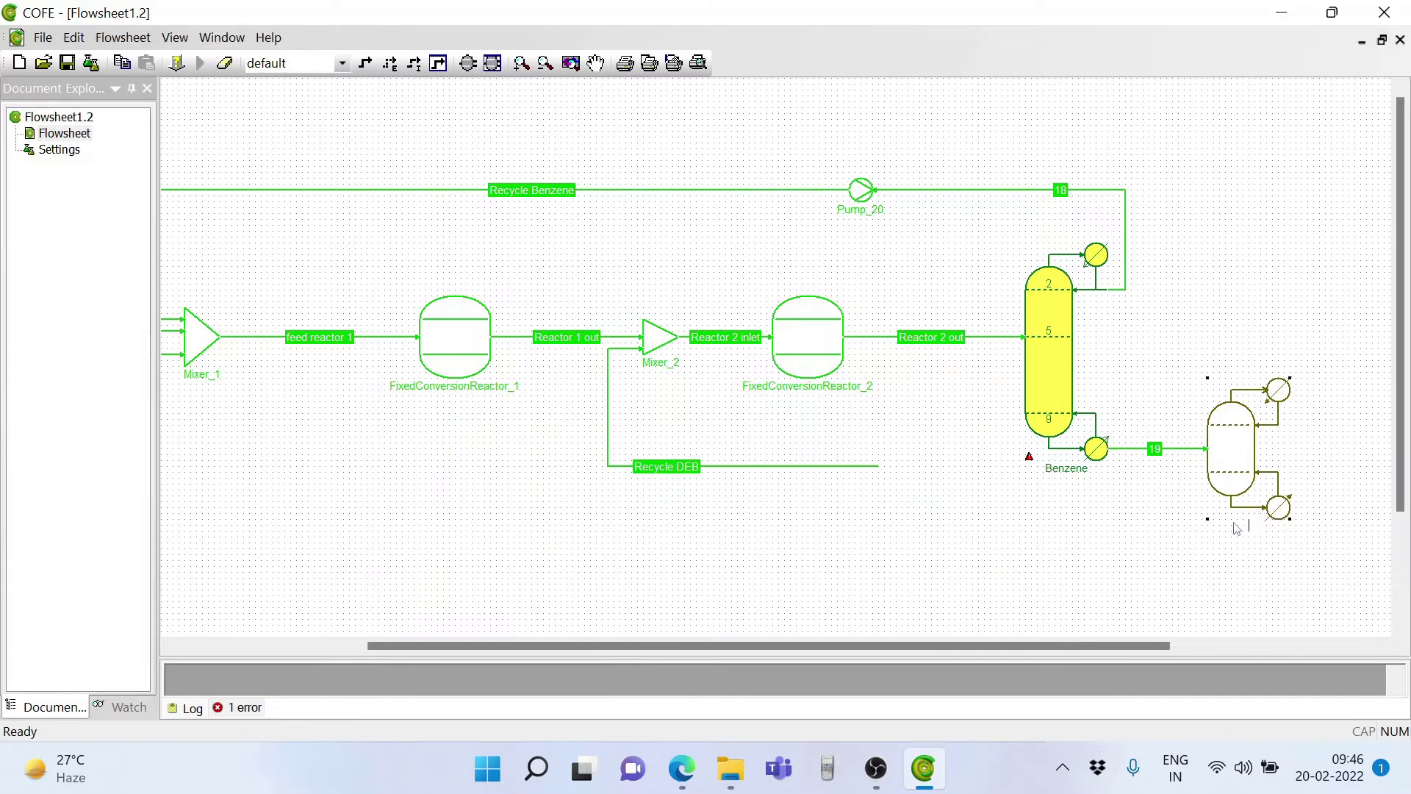
pyautogui.write('Ethyl Benzene Column')
pyautogui.press('Return')
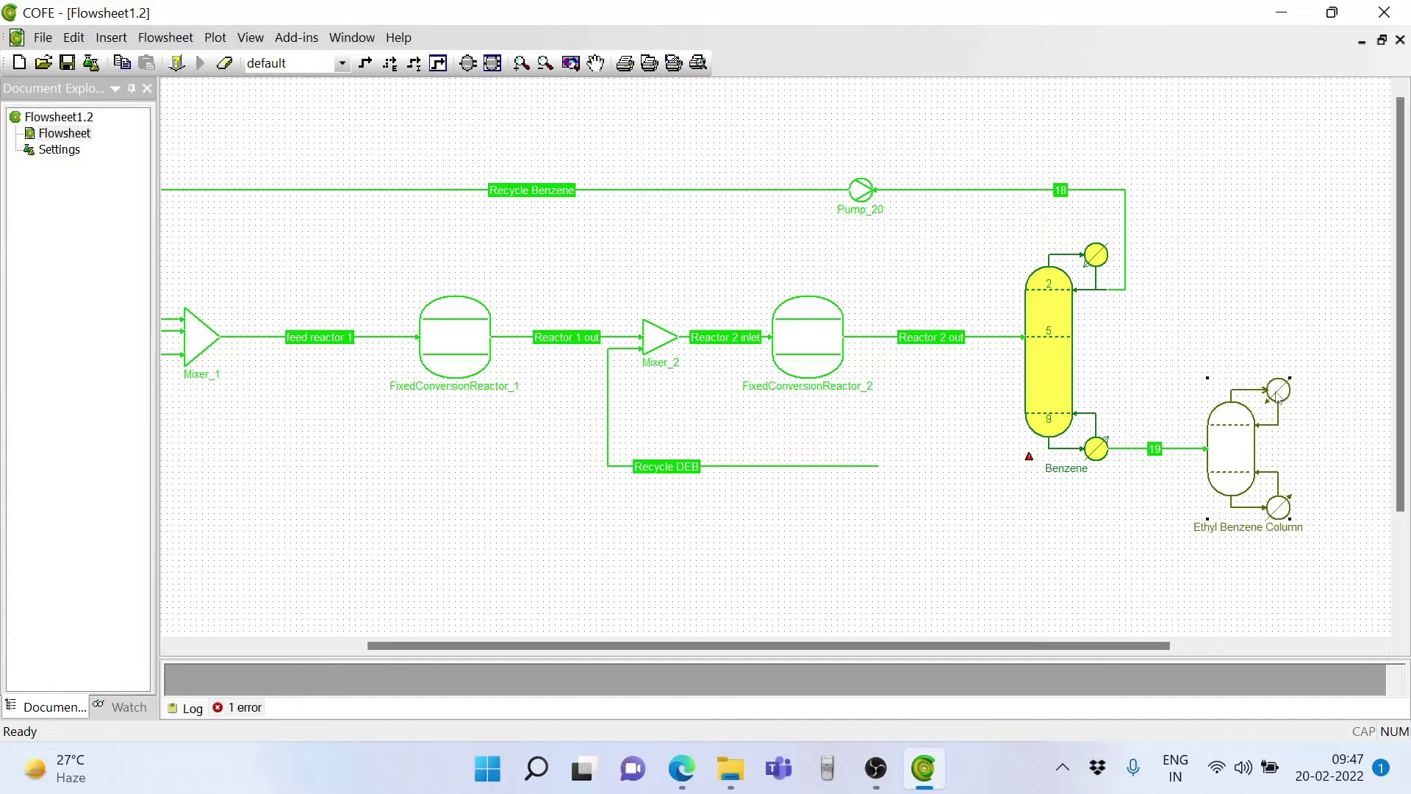
# - Start the ChemSep setup of the Ethyl Benzene Column and set its number of stages to 26
pyautogui.doubleClick(1239, 454)
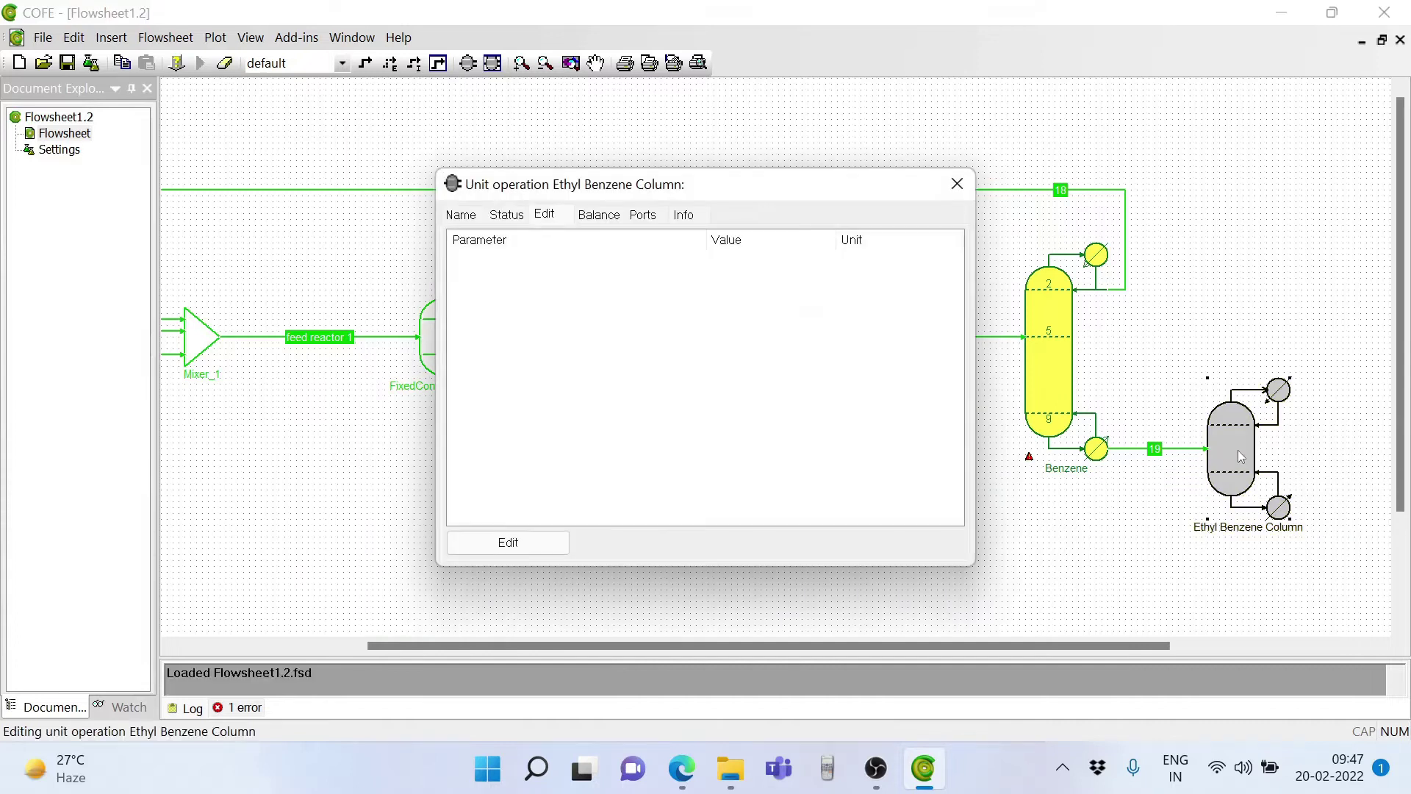
pyautogui.click(508, 546)
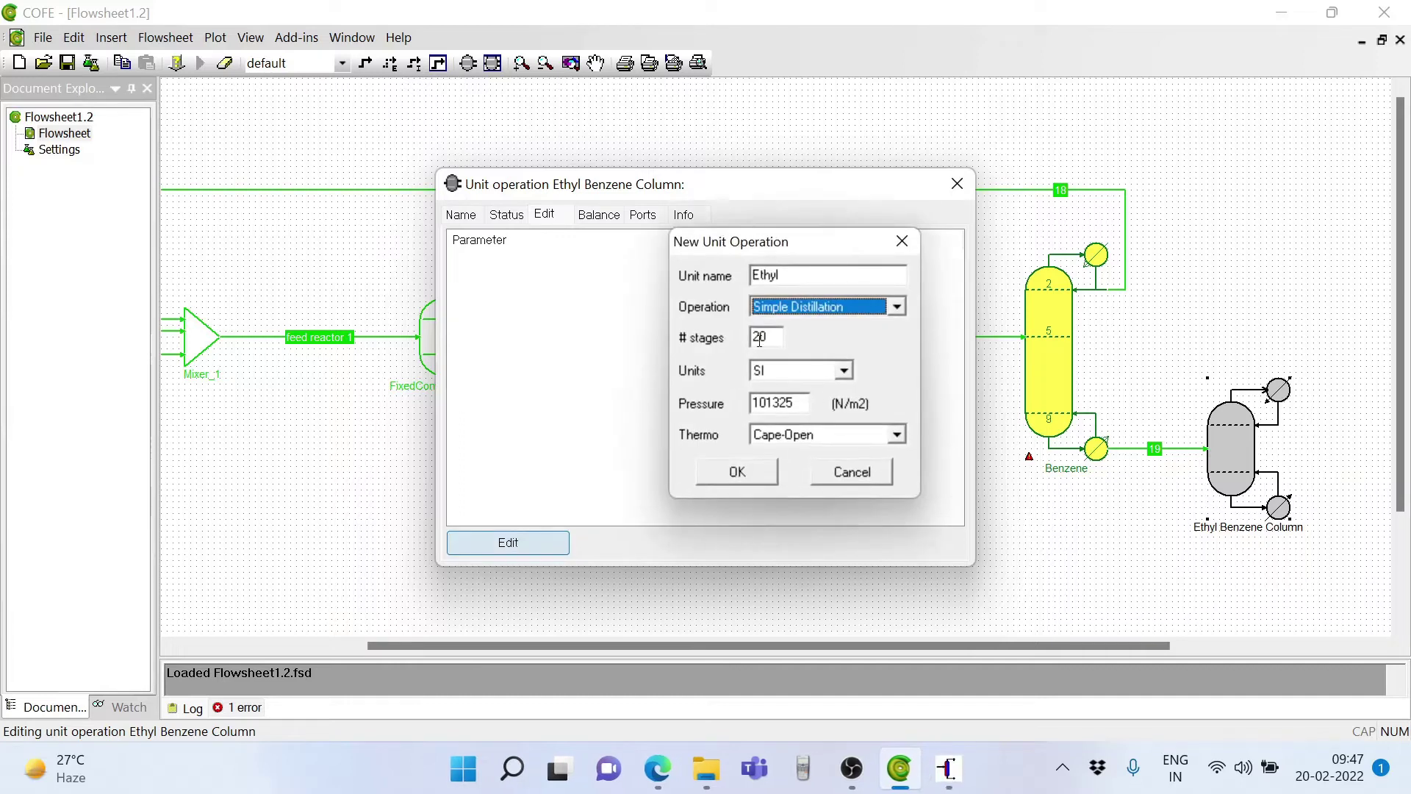
pyautogui.click(769, 337)
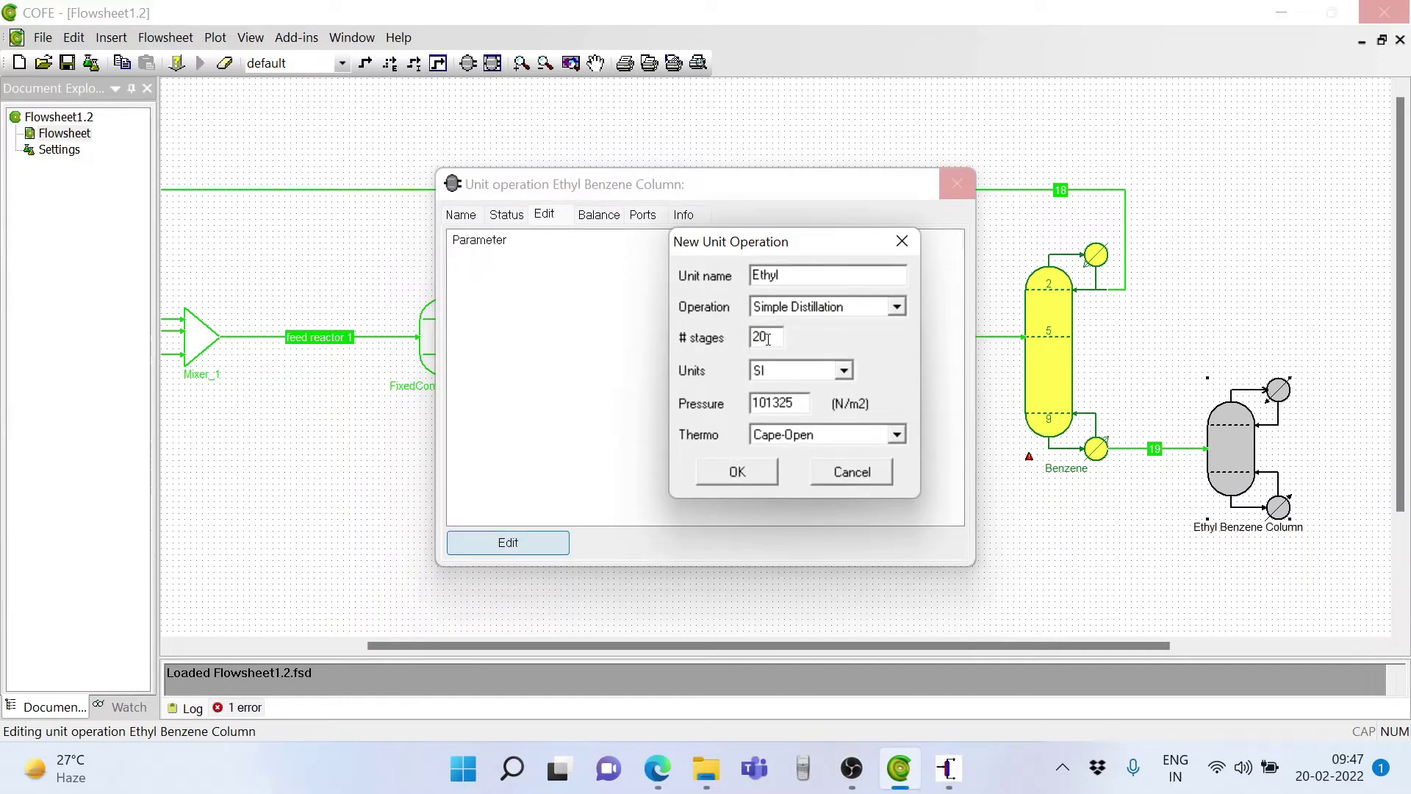
pyautogui.press('BackSpace')
pyautogui.press('BackSpace')
pyautogui.write('25')
pyautogui.press('BackSpace')
pyautogui.write('6')
# - Set the new column's pressure to 0.1 atm and accept the new unit operation settings
pyautogui.press('BackSpace')
pyautogui.press('BackSpace')
pyautogui.press('BackSpace')
pyautogui.press('BackSpace')
pyautogui.press('BackSpace')
pyautogui.press('BackSpace')
pyautogui.write('0.1 atm')
pyautogui.press('Return')
pyautogui.click(737, 472)
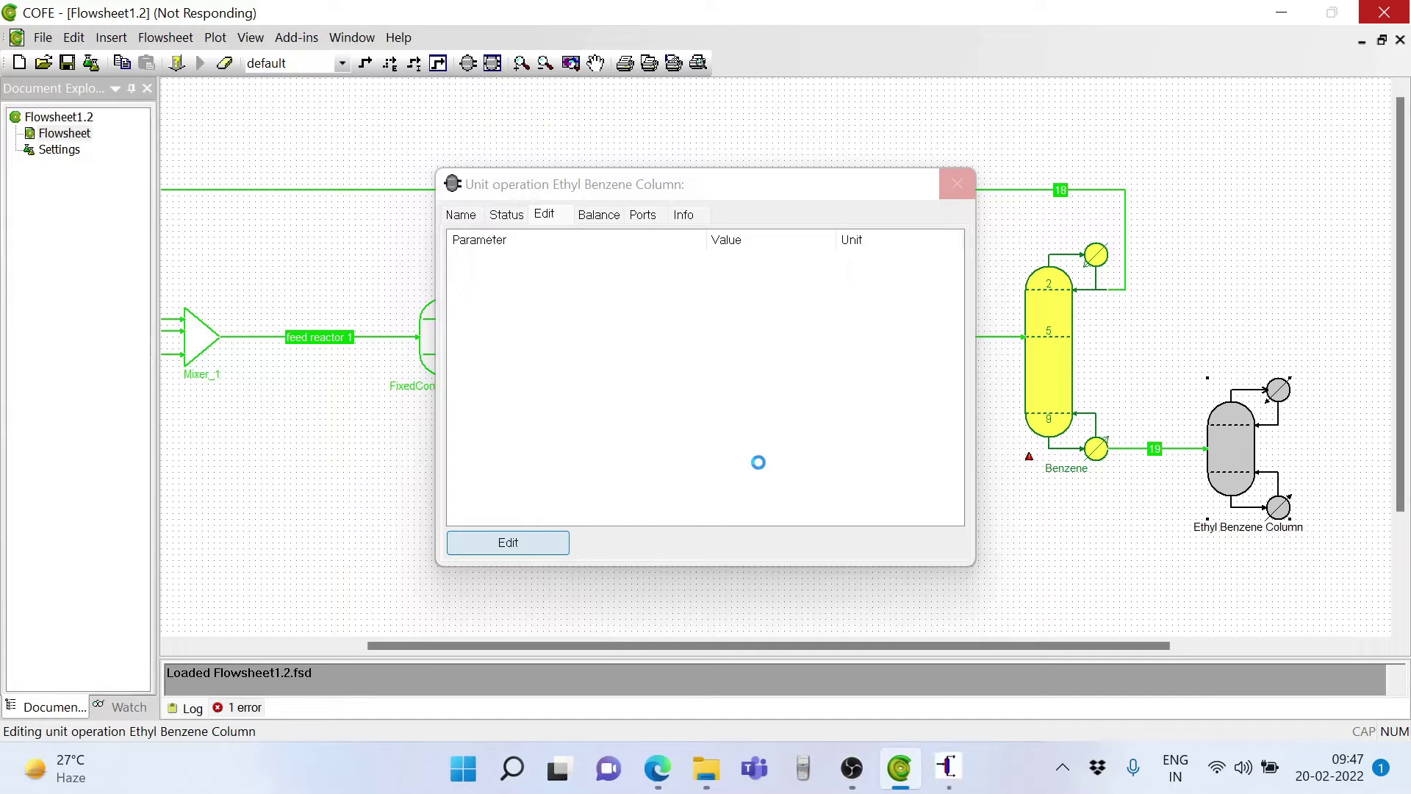
# - Switch to ChemSep, save the Ethyl column input, and update the column's icon in the COFE flowsheet
pyautogui.click(950, 769)
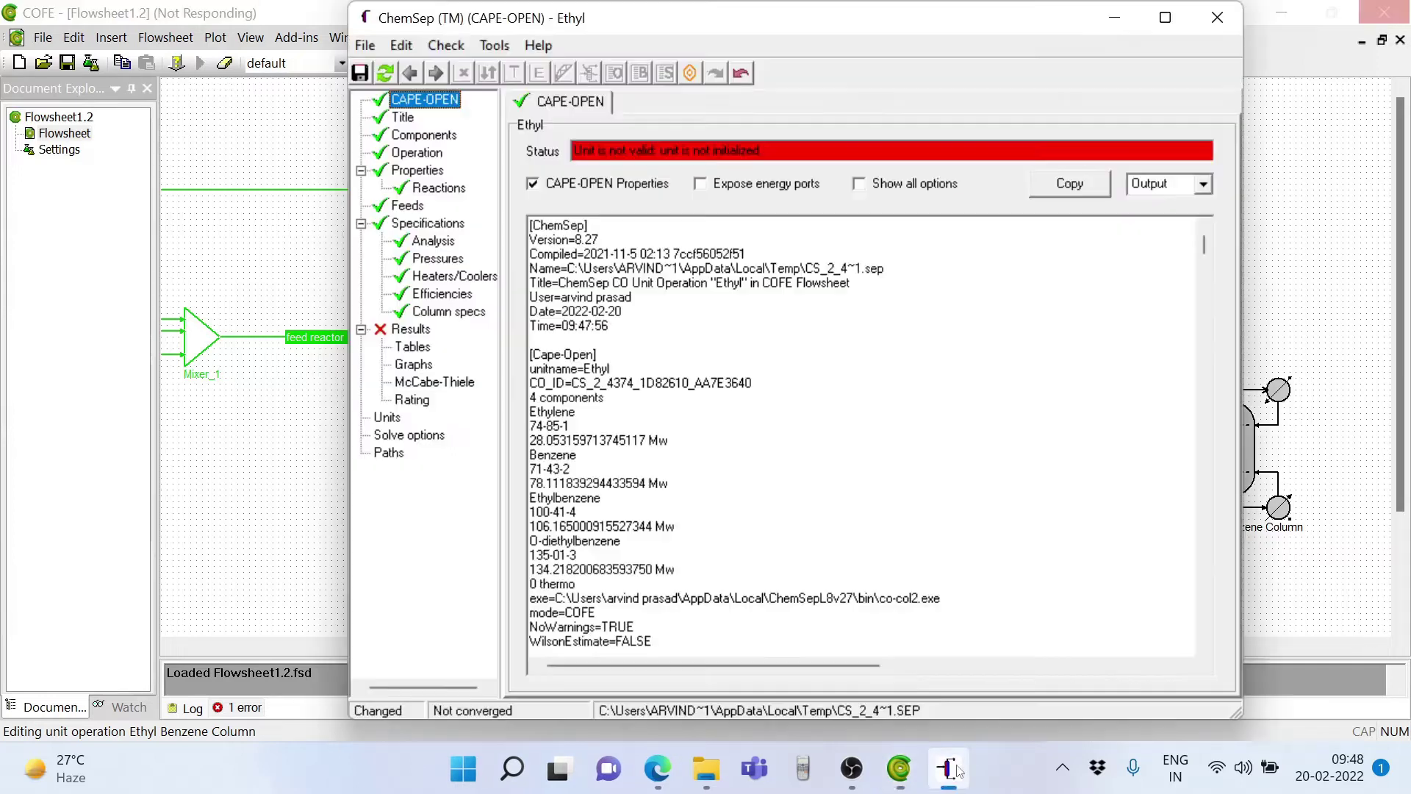
pyautogui.click(1217, 32)
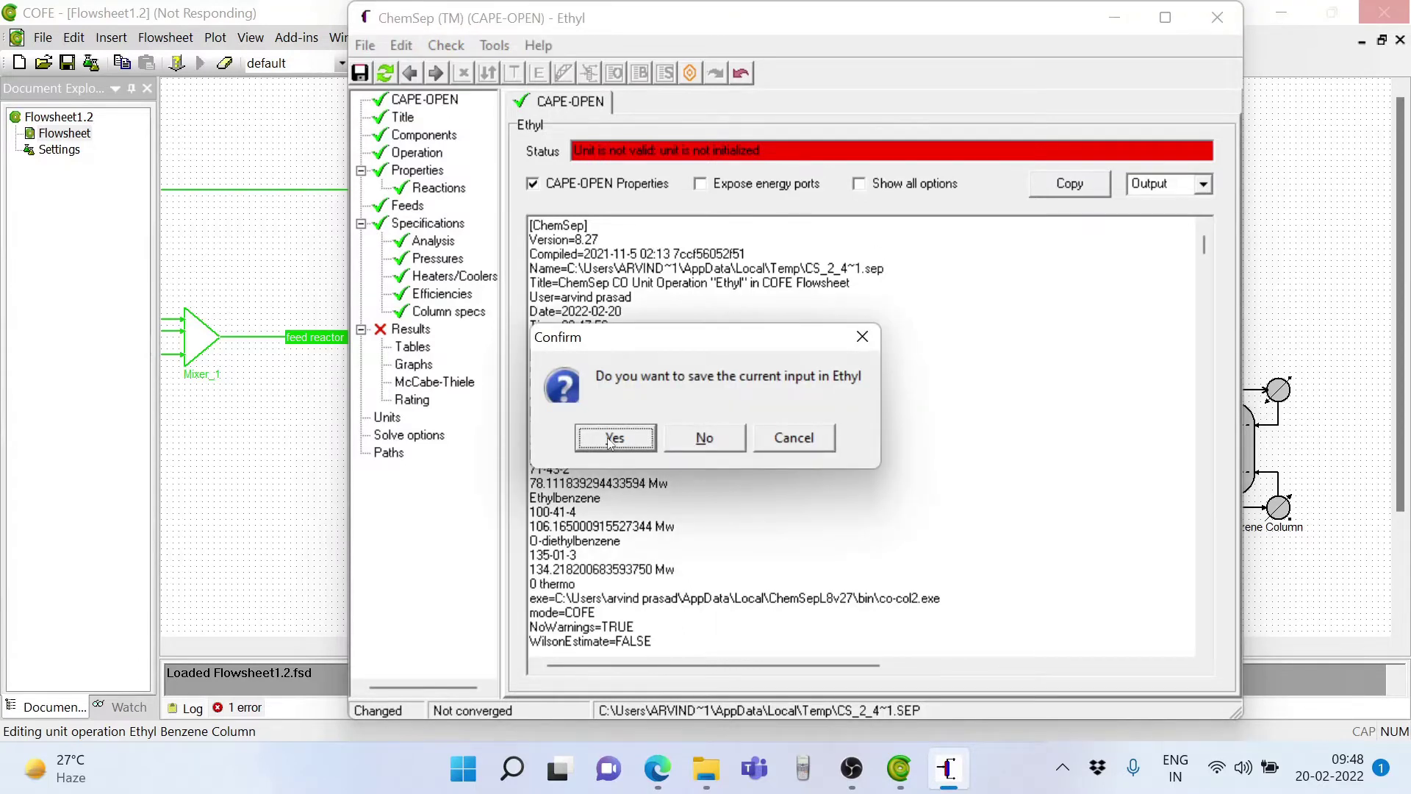
pyautogui.click(610, 439)
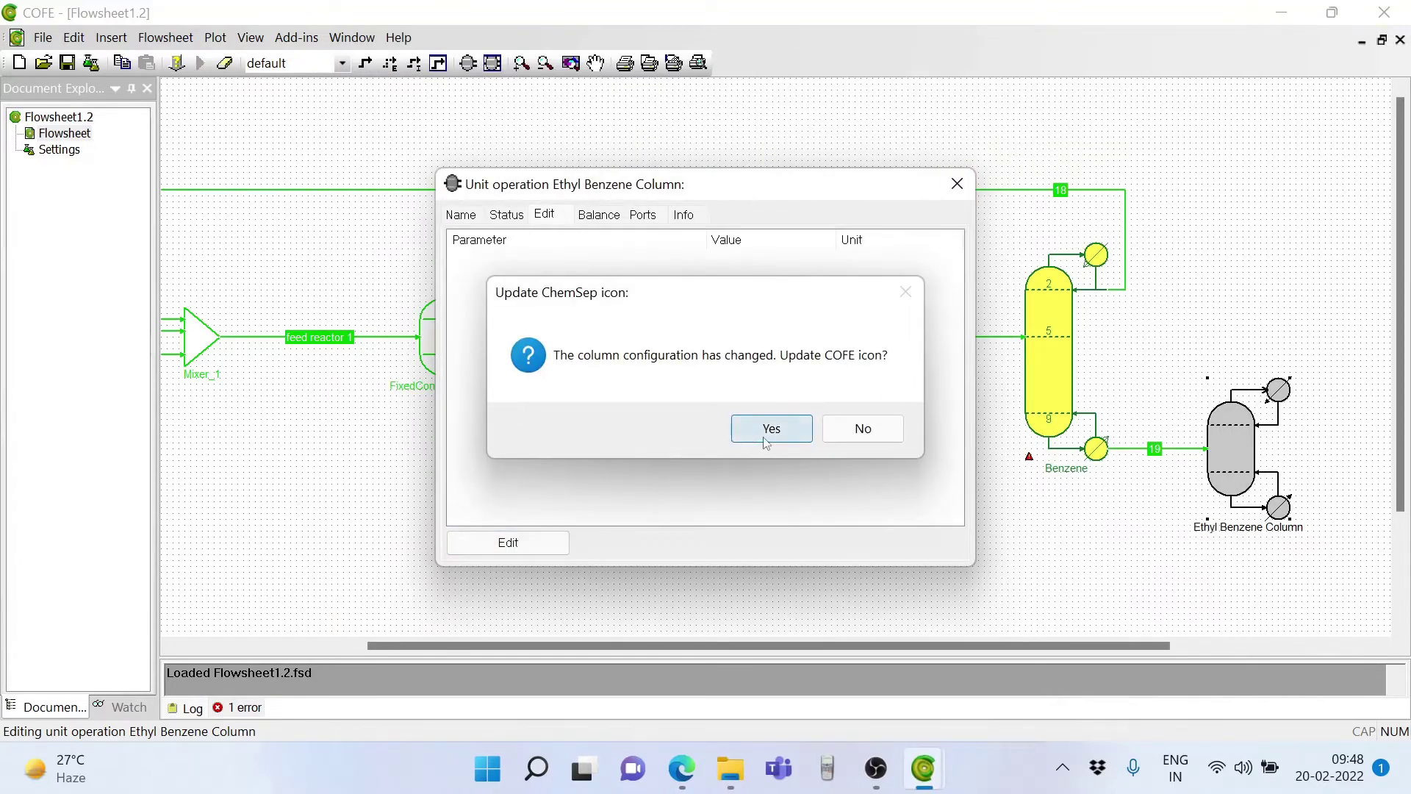
pyautogui.click(768, 430)
pyautogui.click(956, 184)
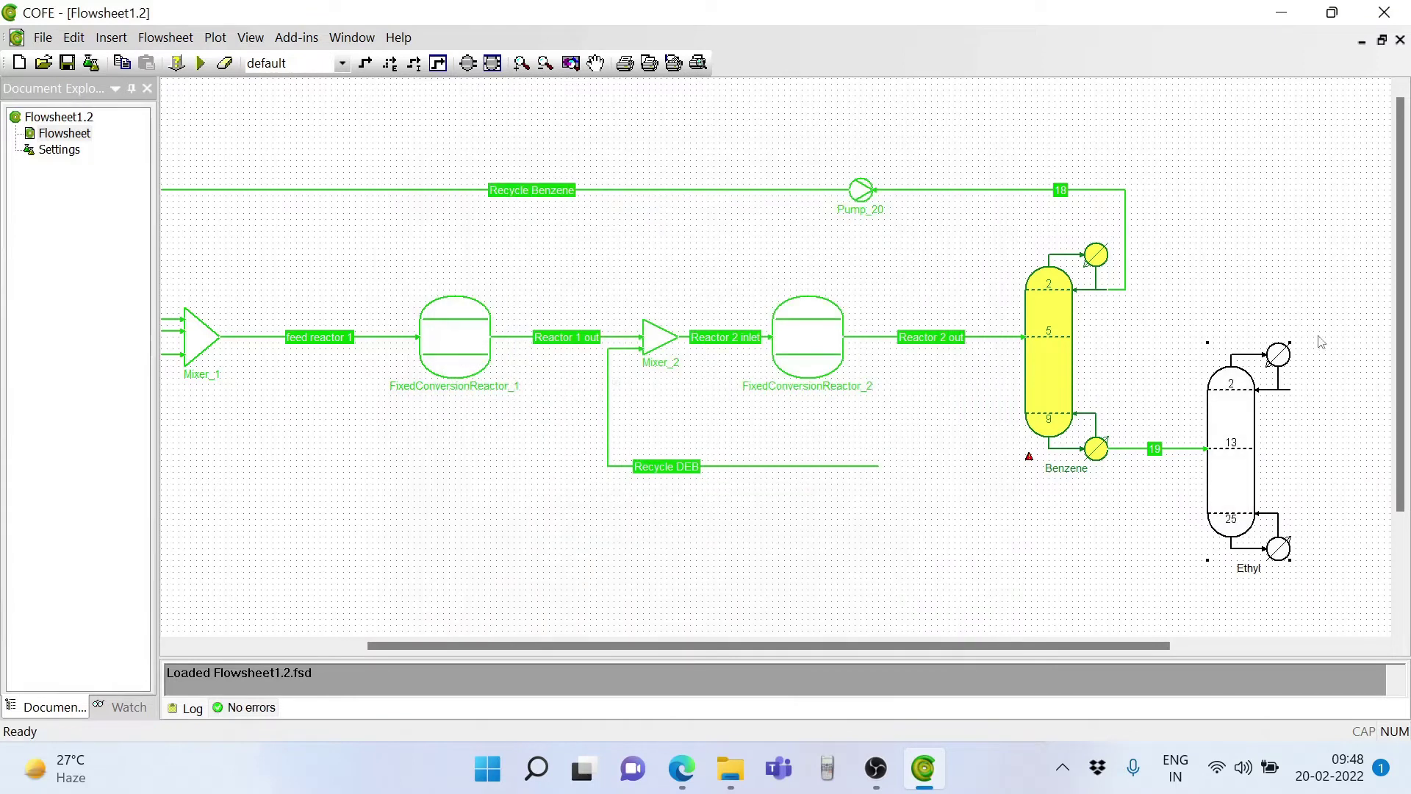
# - Draw a material stream out of the Ethyl column's condenser side and connect it to the TopProduct port
pyautogui.click(365, 62)
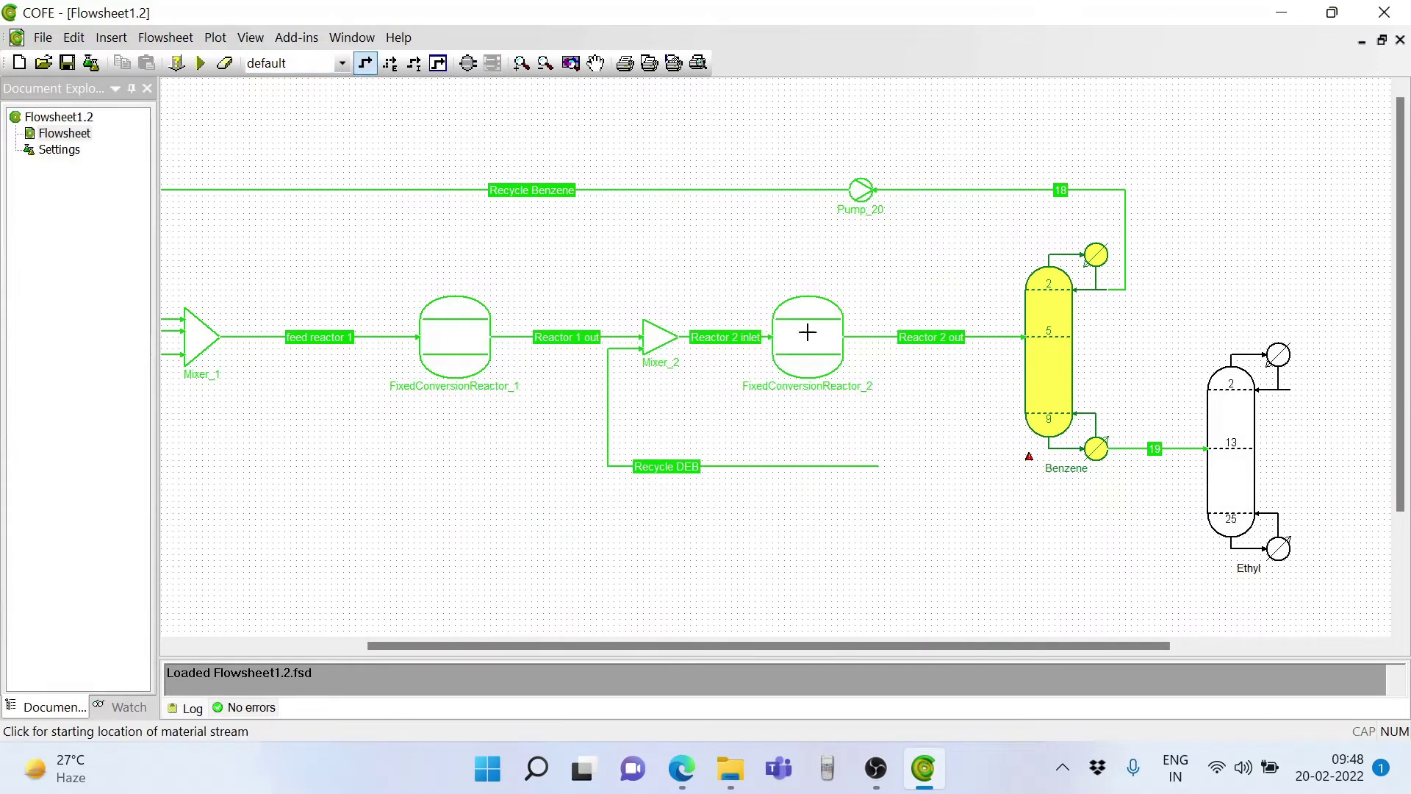
pyautogui.click(1287, 388)
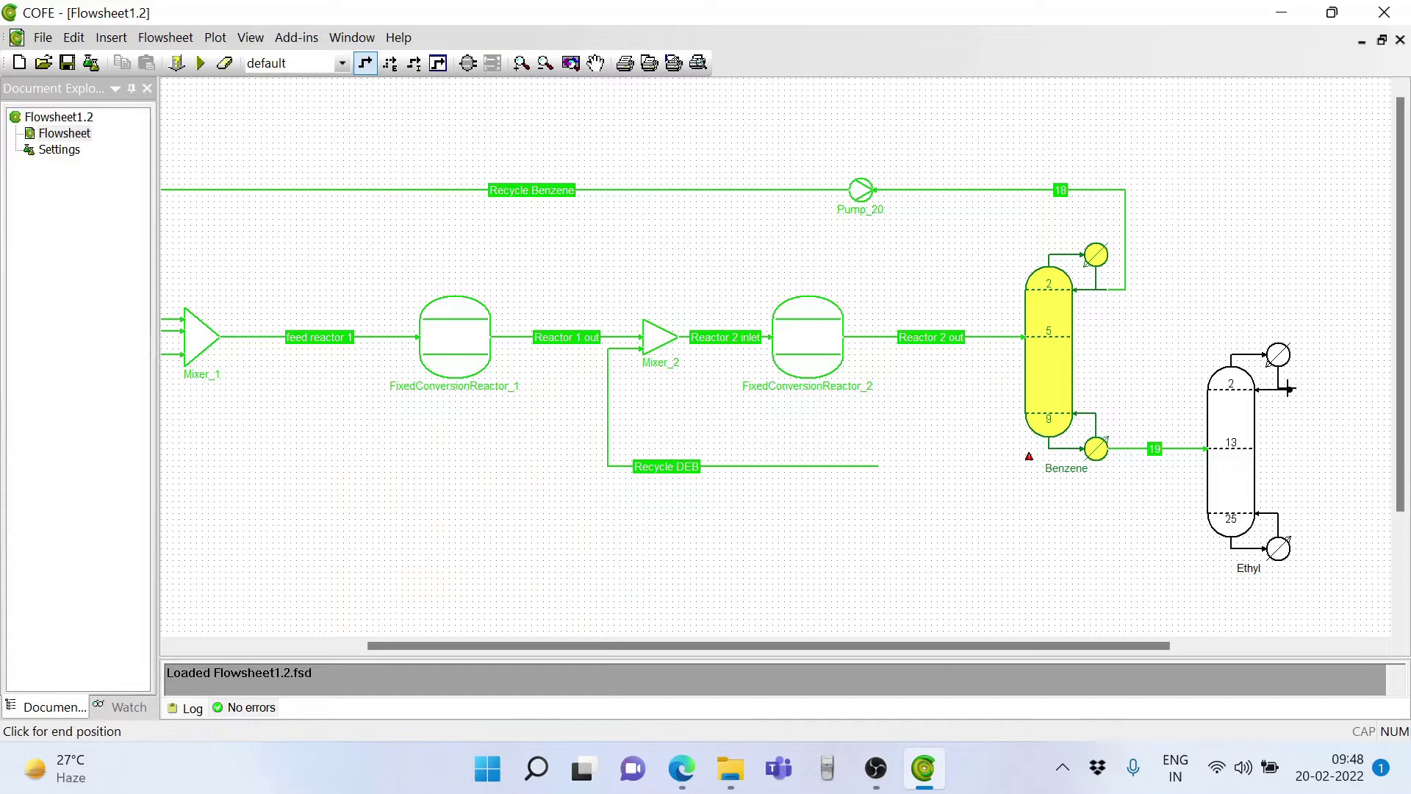
pyautogui.click(1353, 390)
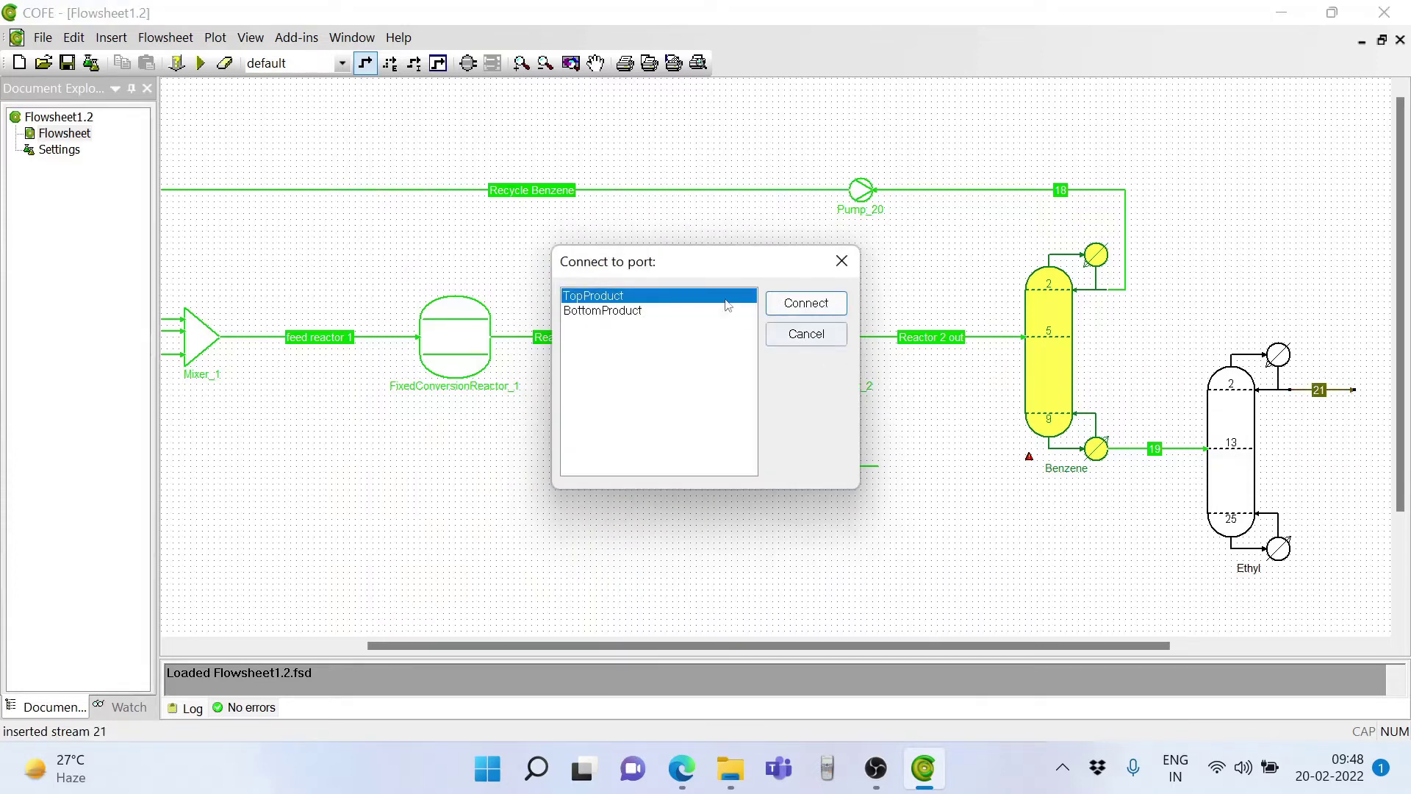
pyautogui.click(806, 303)
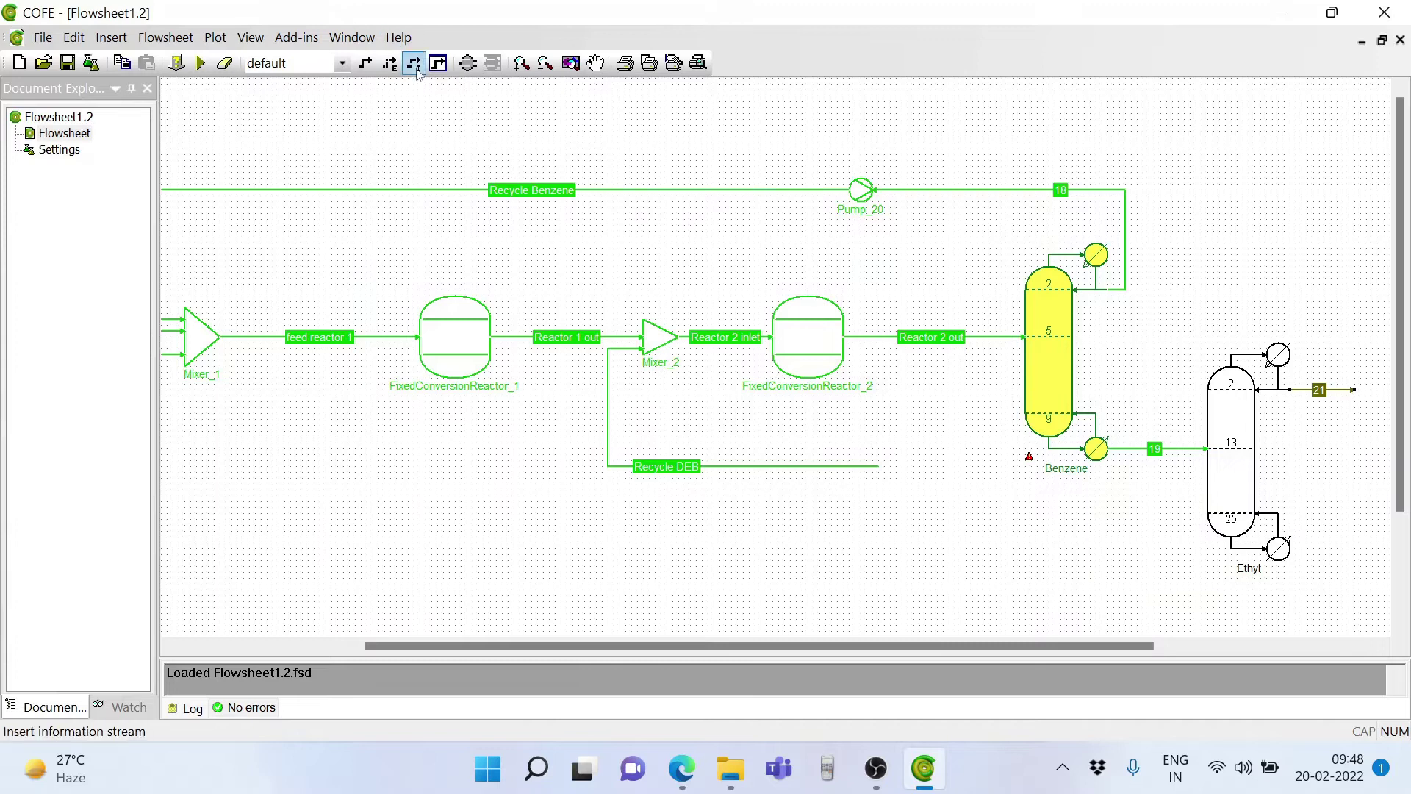
# - Draw a material stream out of the Ethyl column's reboiler for the bottom product
pyautogui.click(365, 62)
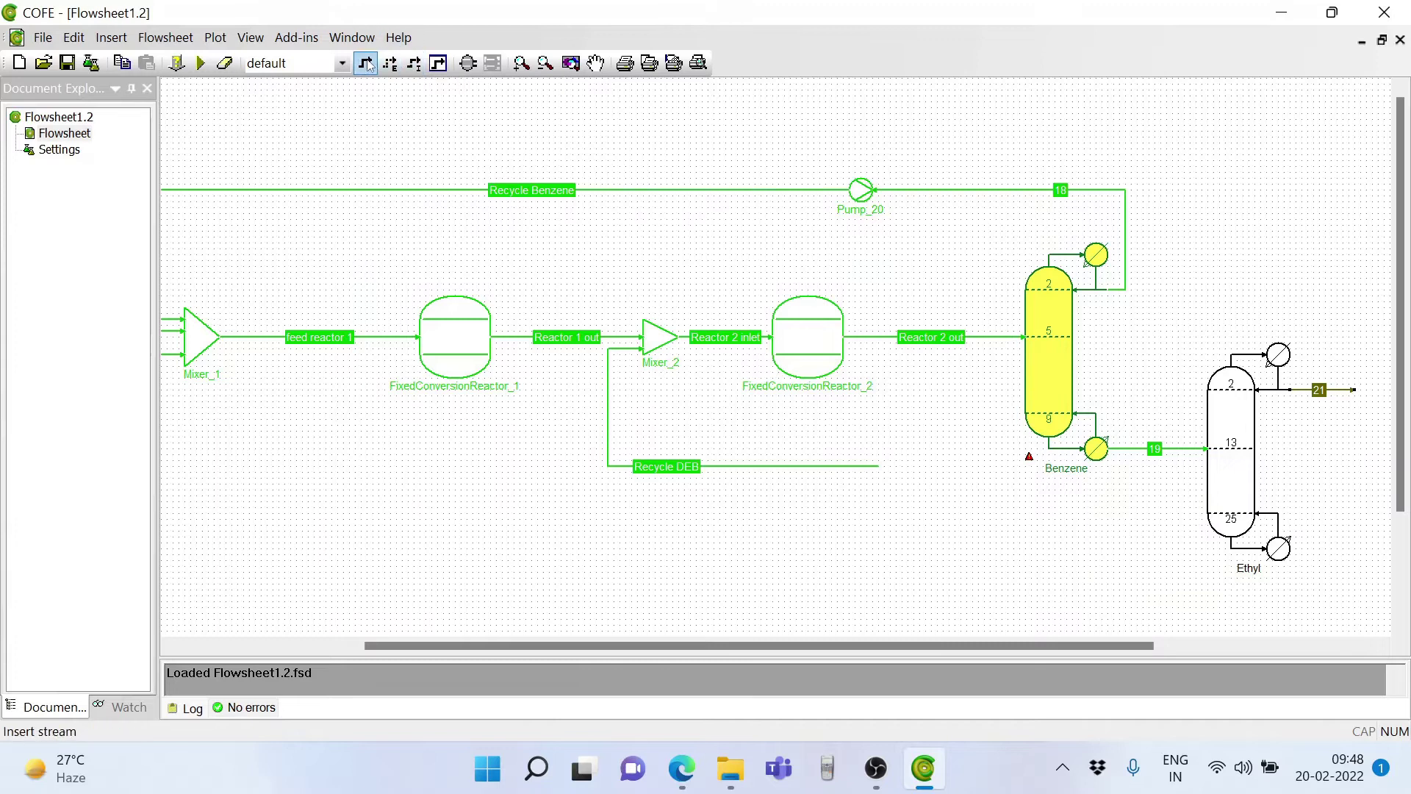
pyautogui.click(1291, 547)
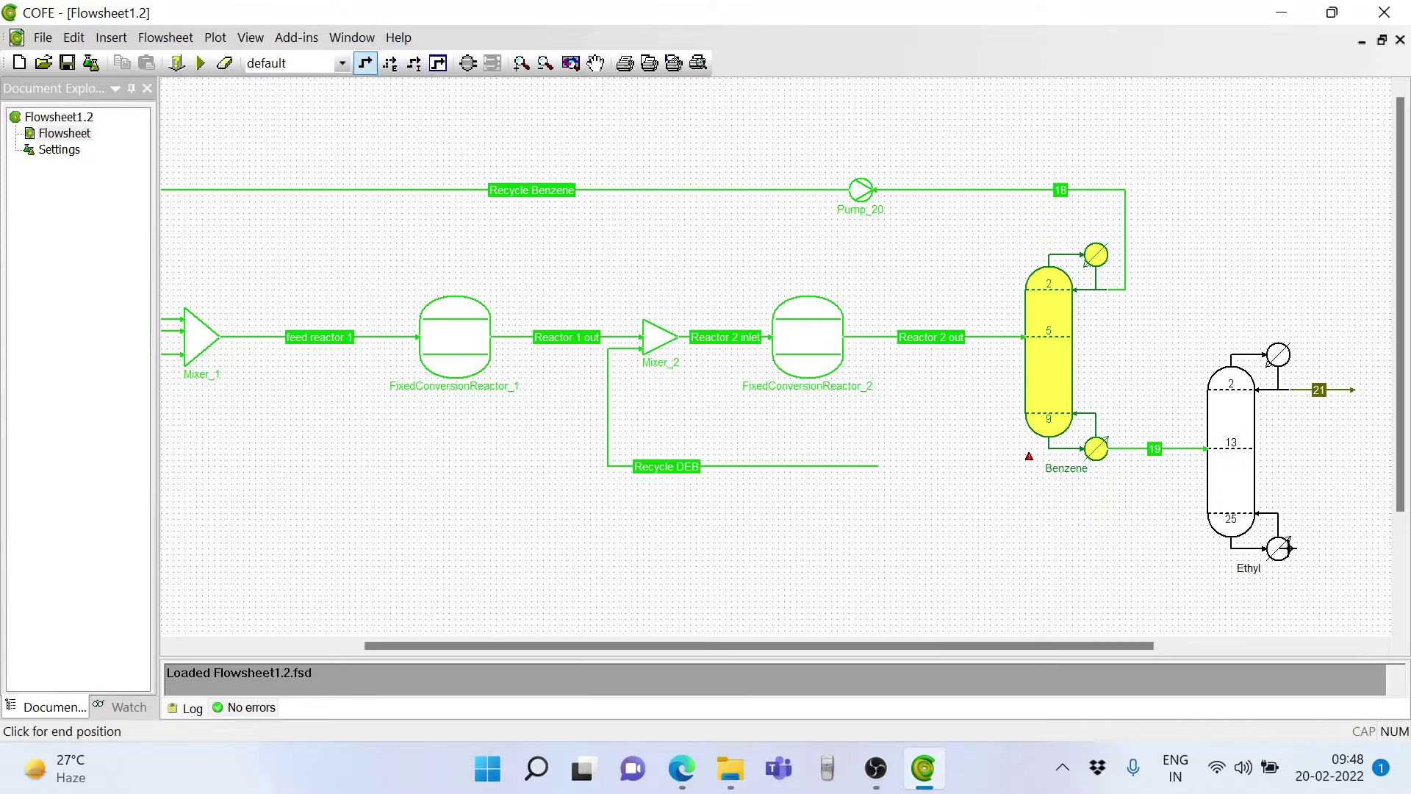
pyautogui.click(1359, 546)
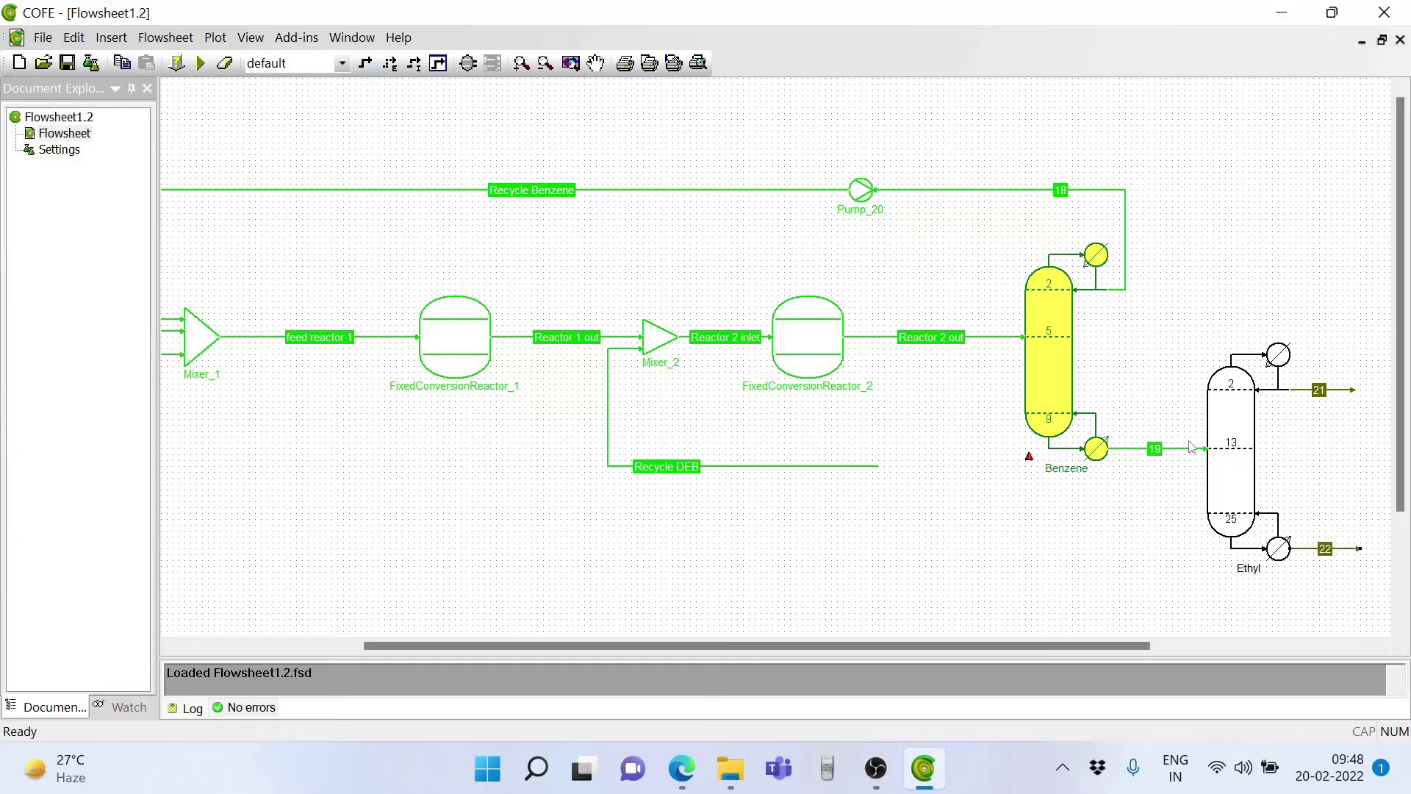
# - Open the Ethyl column in ChemSep, set its number of stages to 25, and let the feed stage adapt
pyautogui.doubleClick(1232, 457)
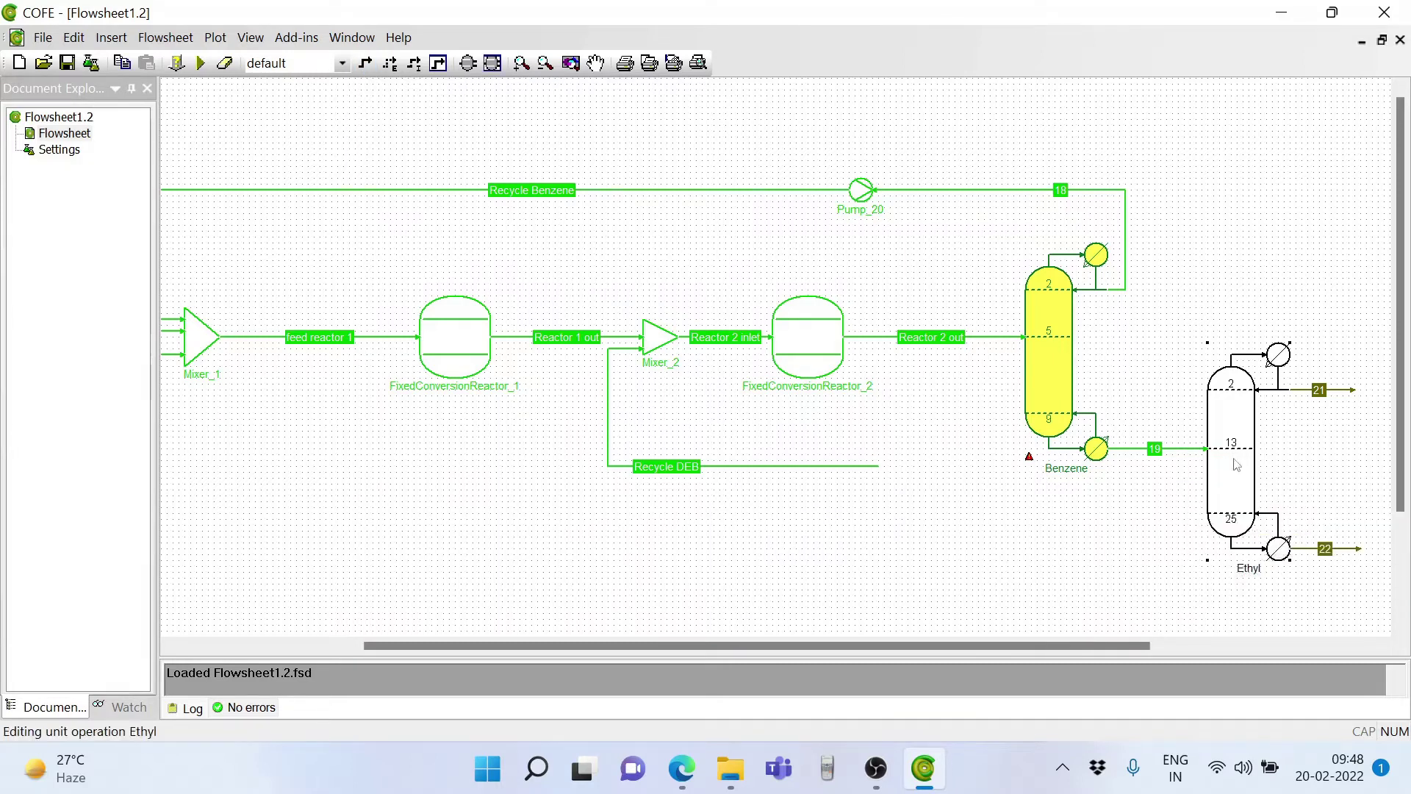
pyautogui.click(482, 542)
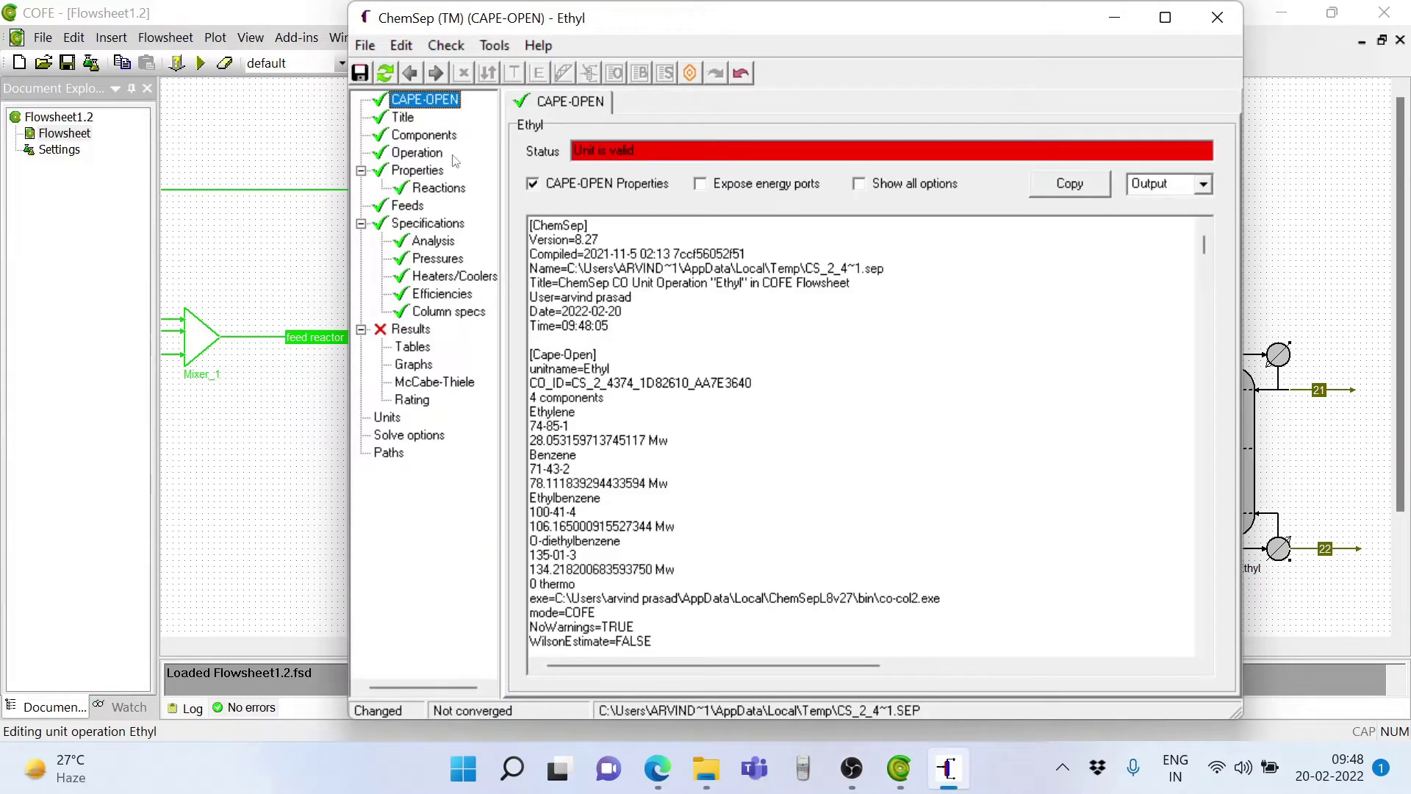
pyautogui.click(424, 155)
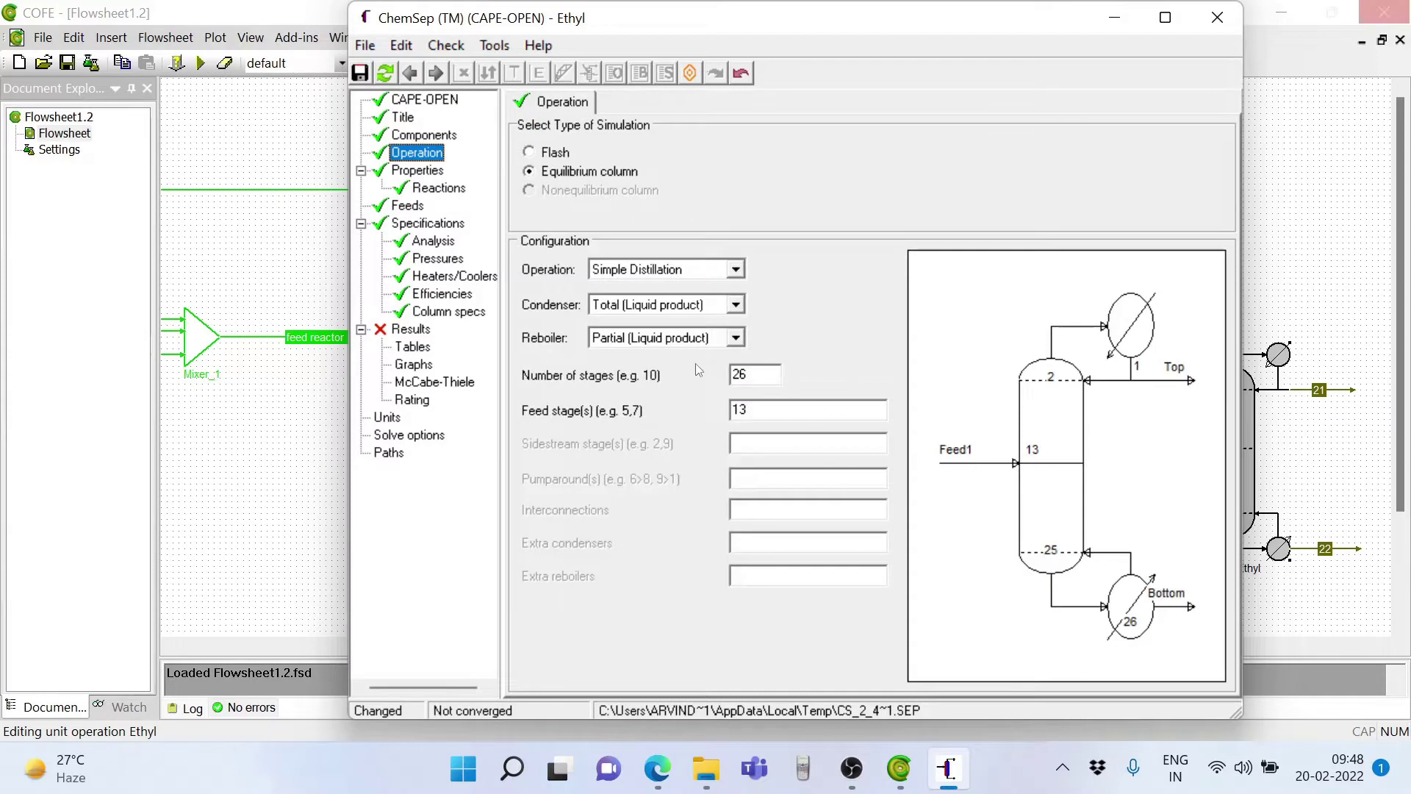
pyautogui.click(766, 378)
pyautogui.press('BackSpace')
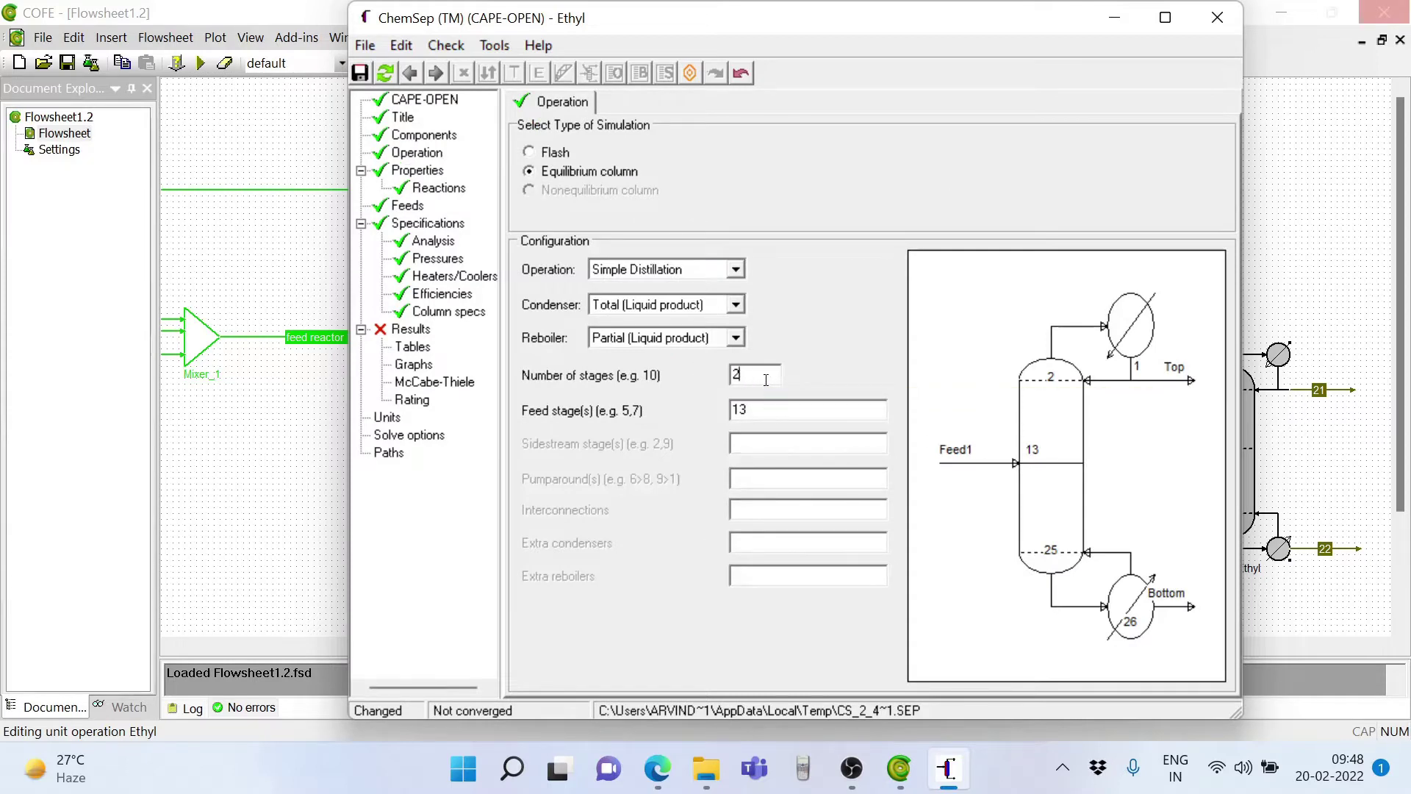
pyautogui.write('8')
pyautogui.press('Tab')
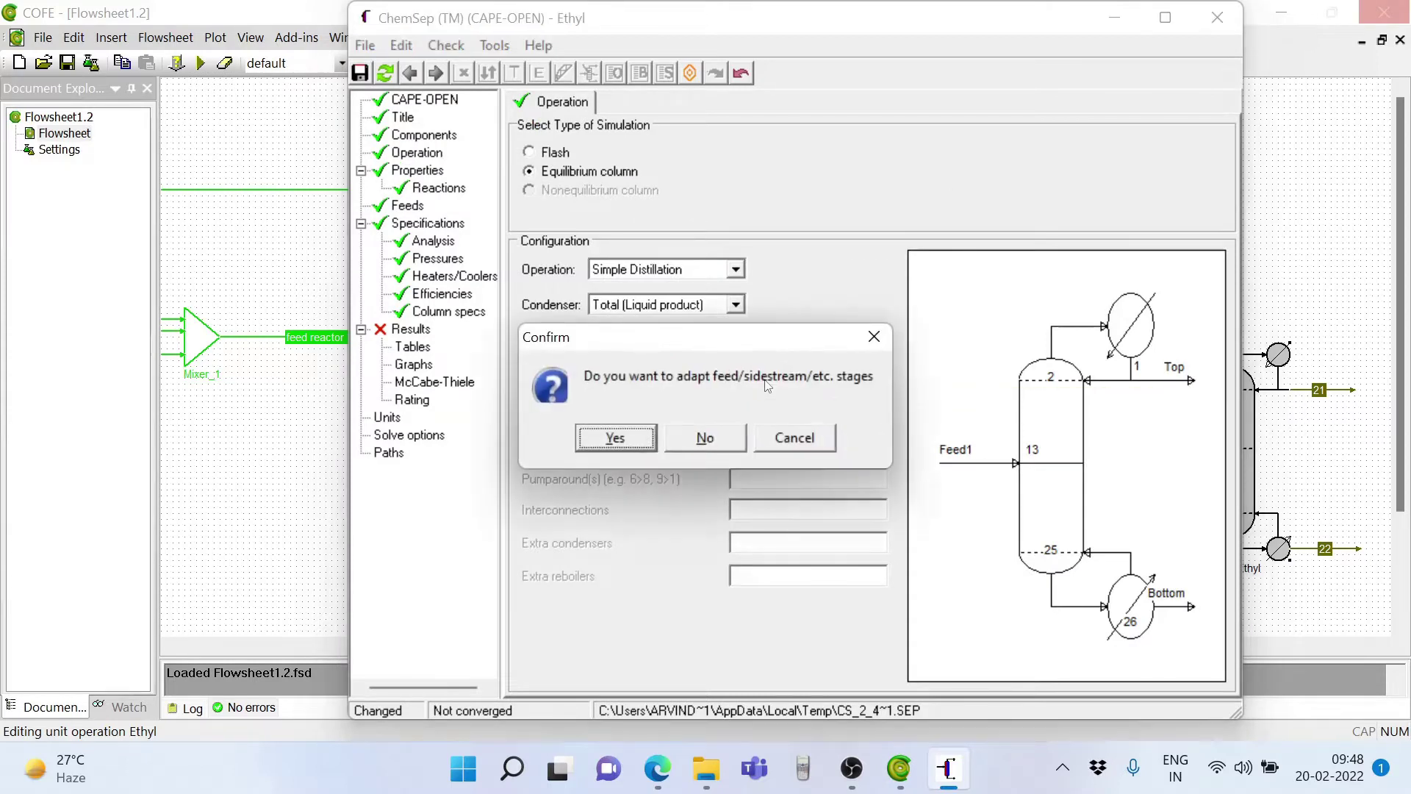
pyautogui.click(618, 440)
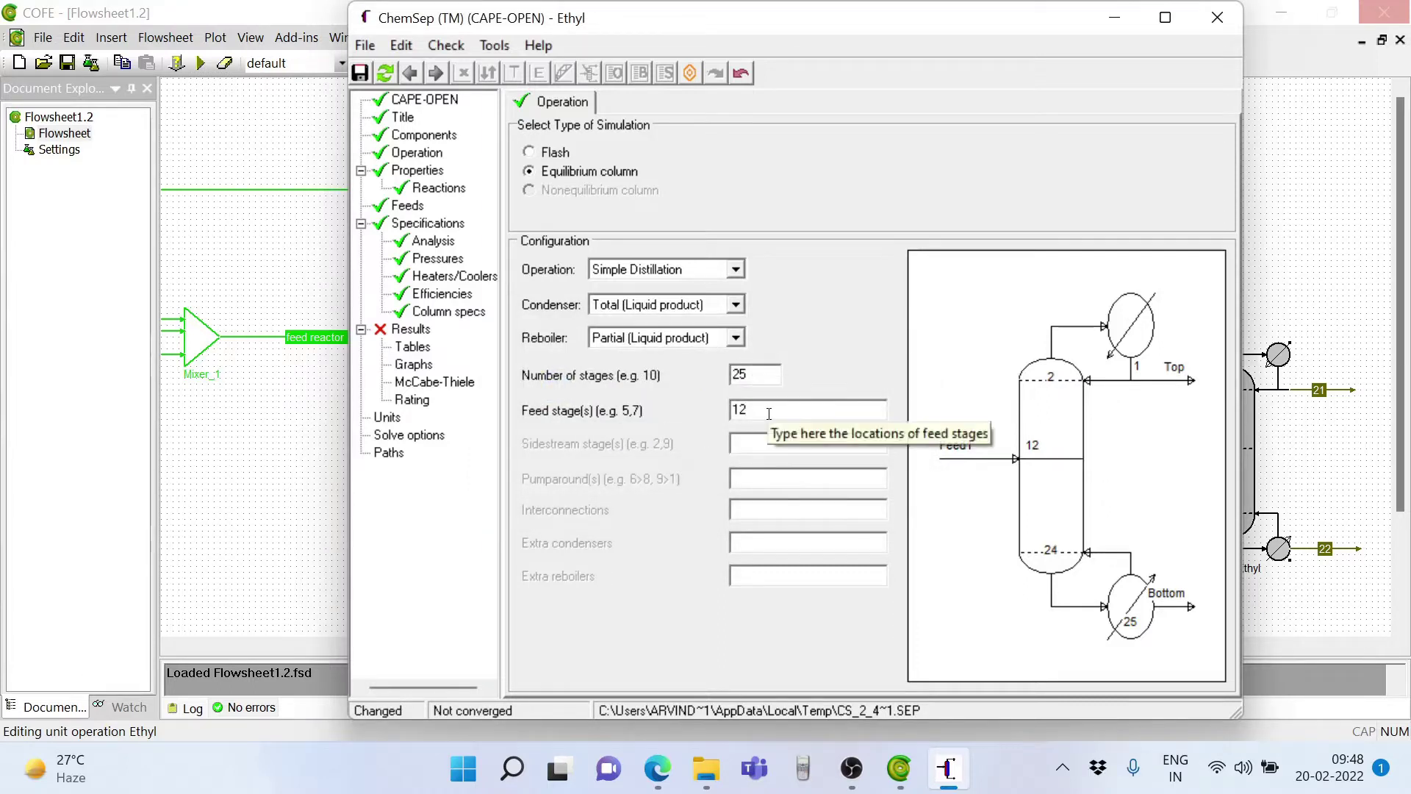
# - Look up column C2's feed stage in the Luyben article PDF in the browser, then return to ChemSep and set the feed stage to 15
pyautogui.click(658, 772)
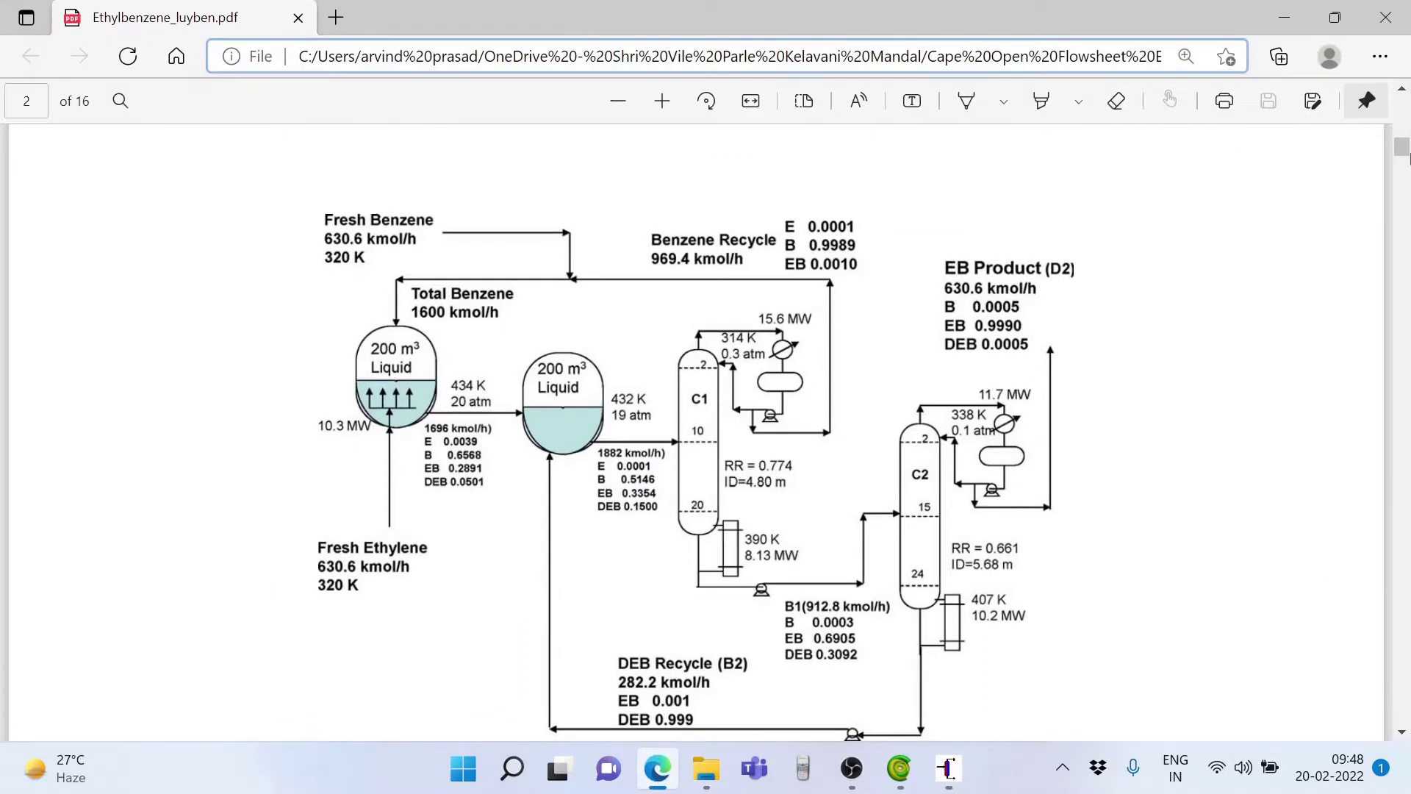
pyautogui.click(1284, 17)
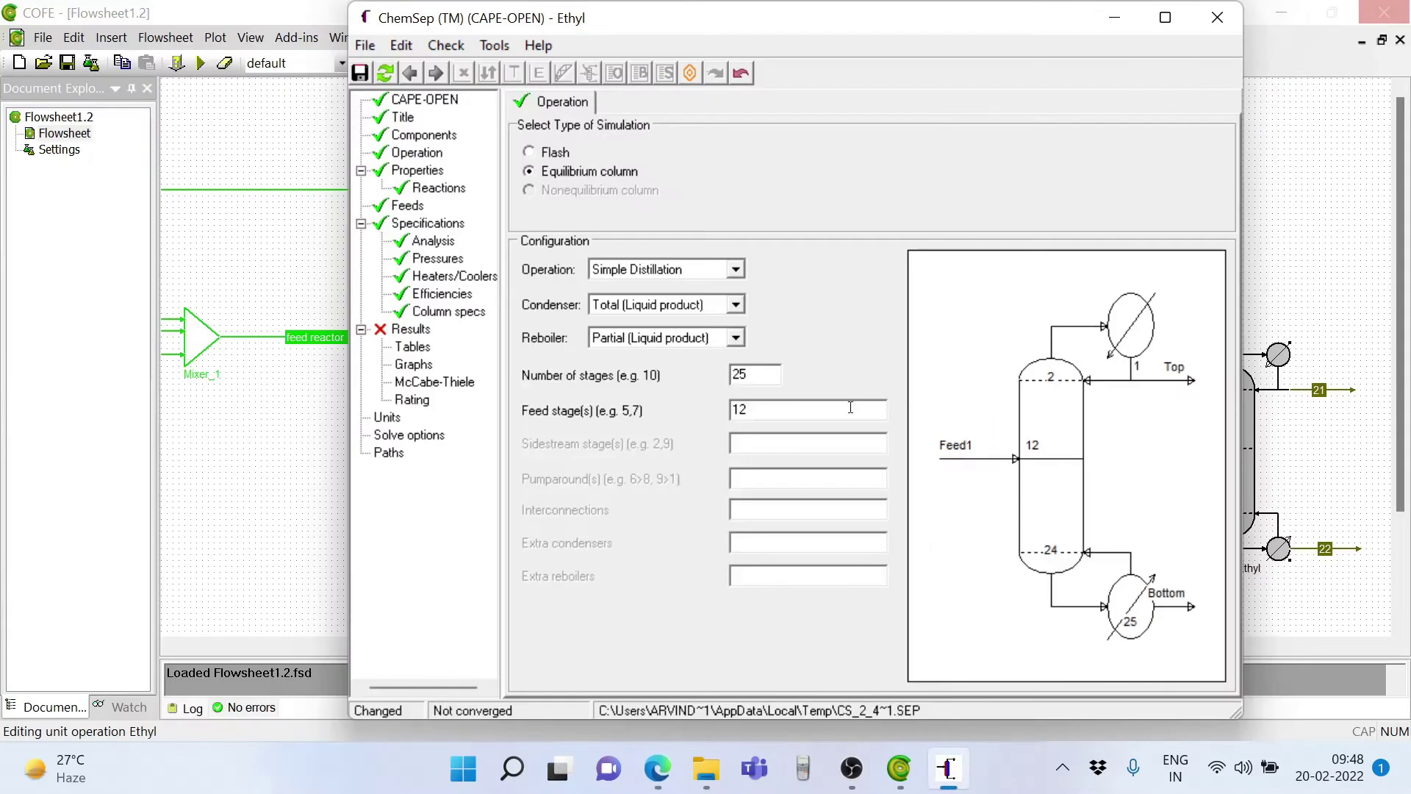
pyautogui.press('BackSpace')
pyautogui.write('5')
# - Set the column's top specification to a component recovery of 0.99 for Ethylbenzene
pyautogui.click(461, 314)
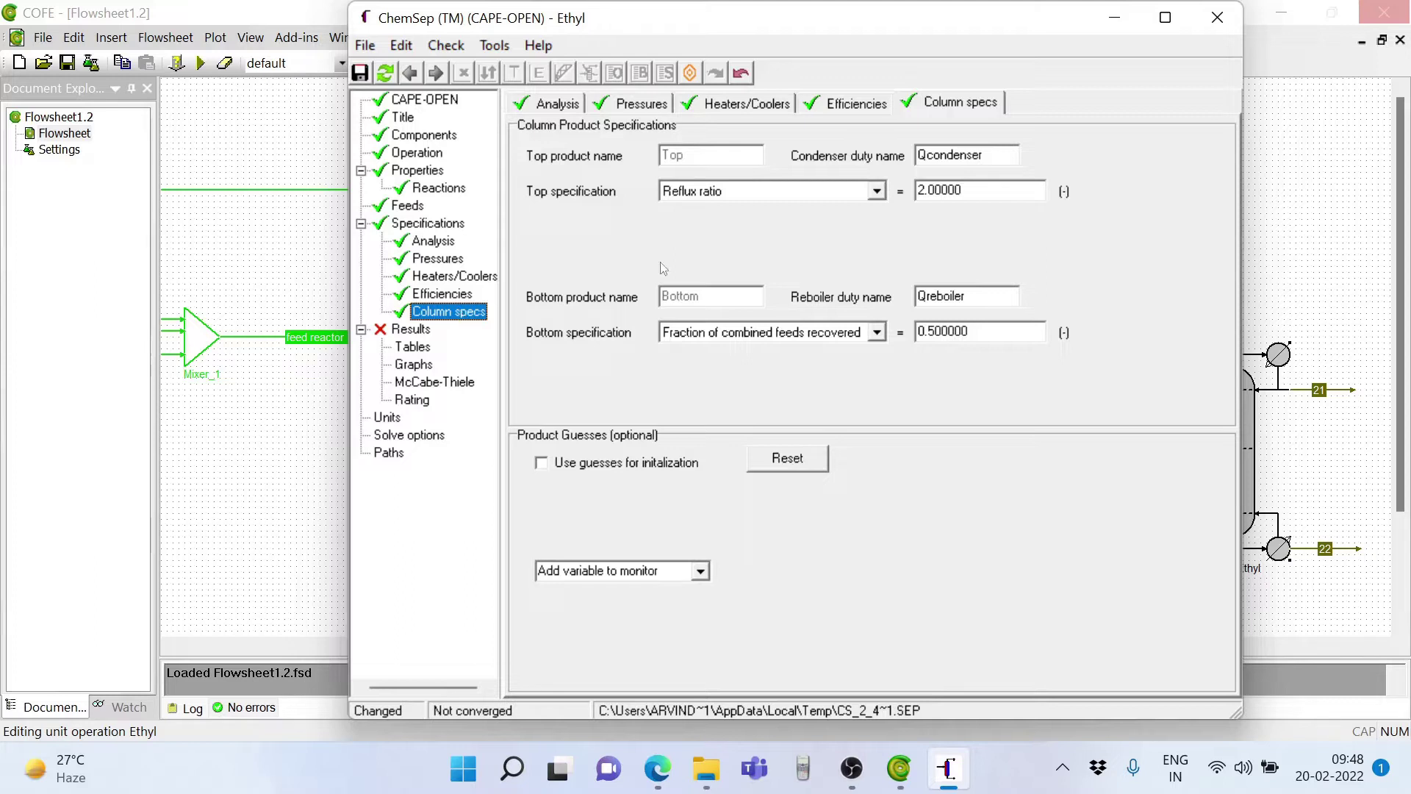
pyautogui.click(876, 191)
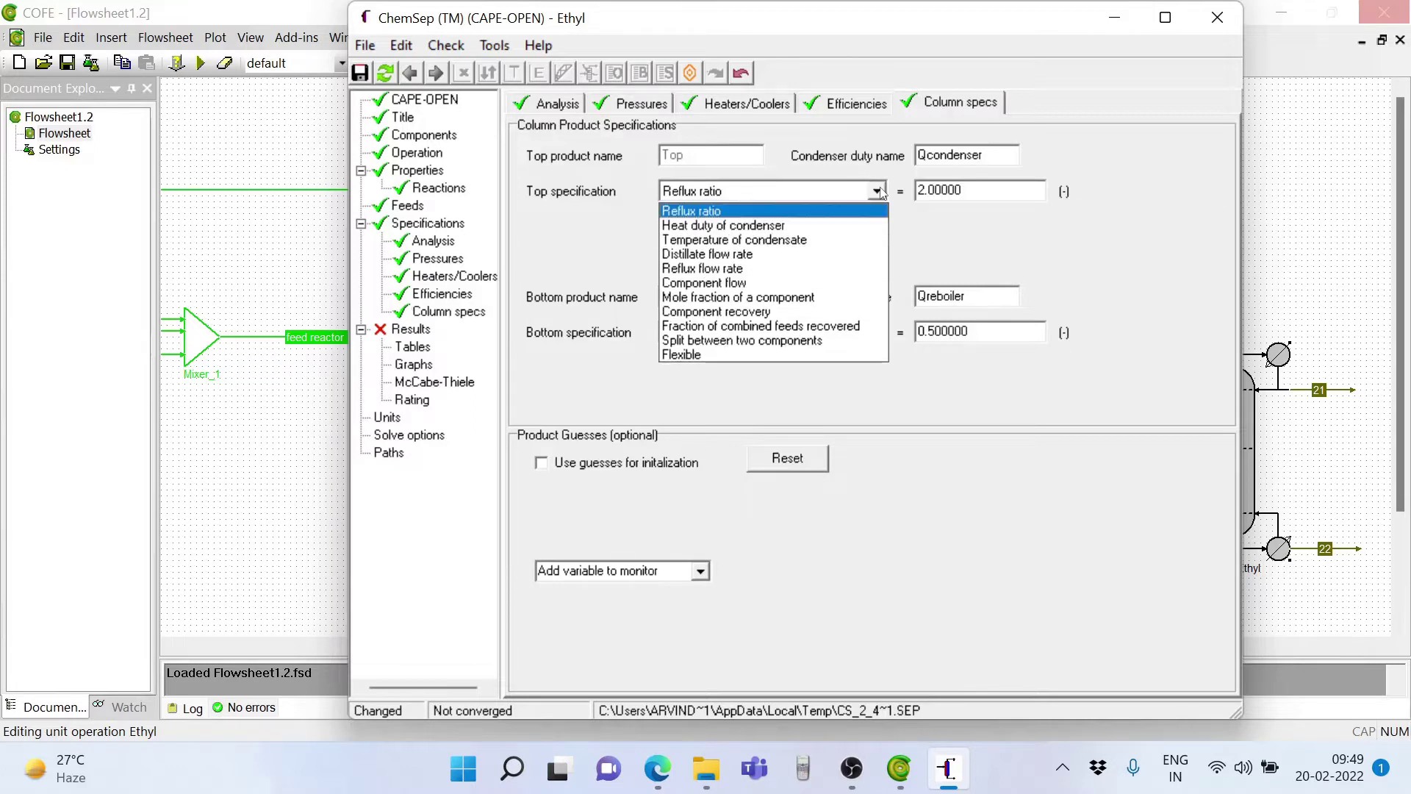
pyautogui.click(743, 315)
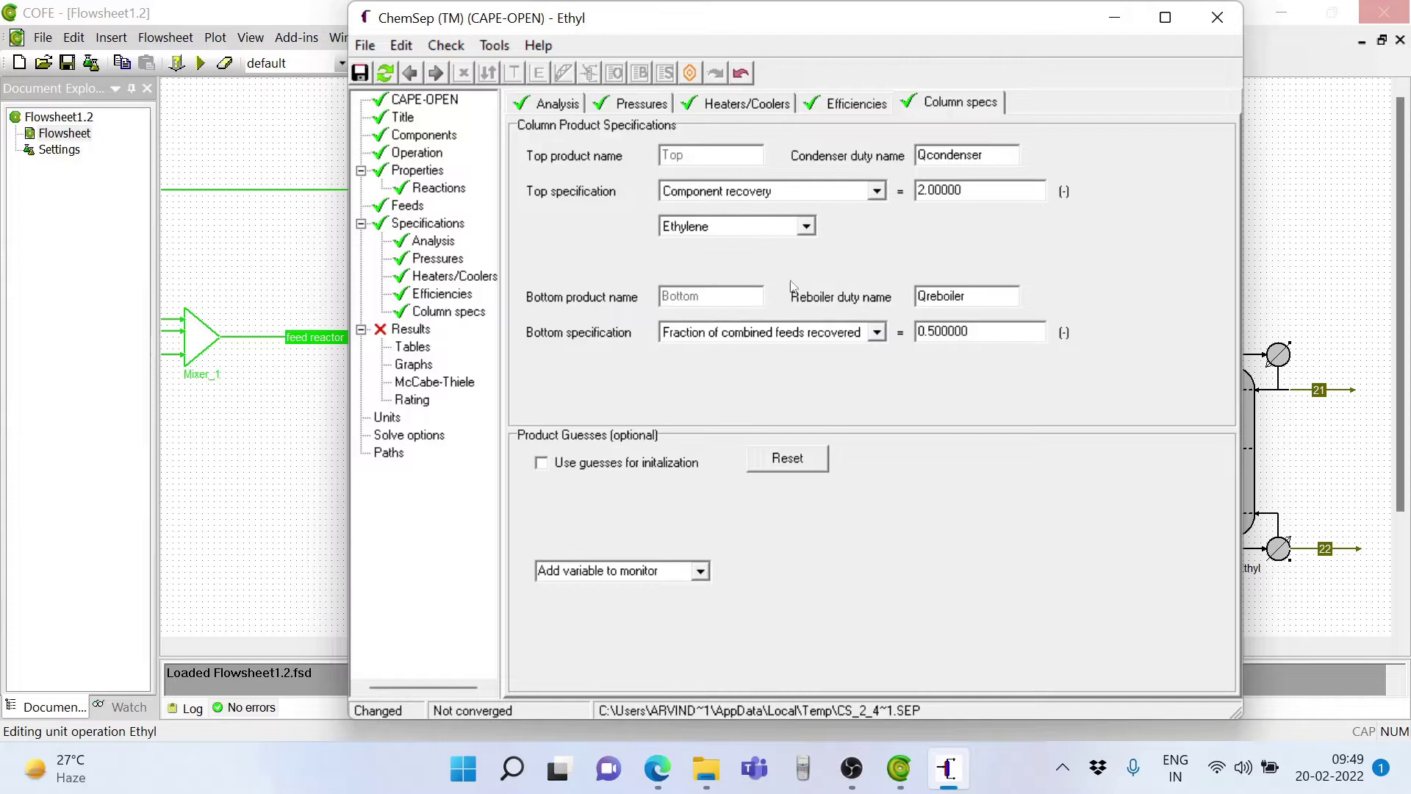
pyautogui.doubleClick(990, 190)
pyautogui.write('2')
pyautogui.press('BackSpace')
pyautogui.write('0.99')
pyautogui.press('Return')
pyautogui.click(806, 226)
pyautogui.click(728, 275)
# - Set the column's bottom specification to a component recovery of 0.9 for O-diethylbenzene
pyautogui.click(876, 333)
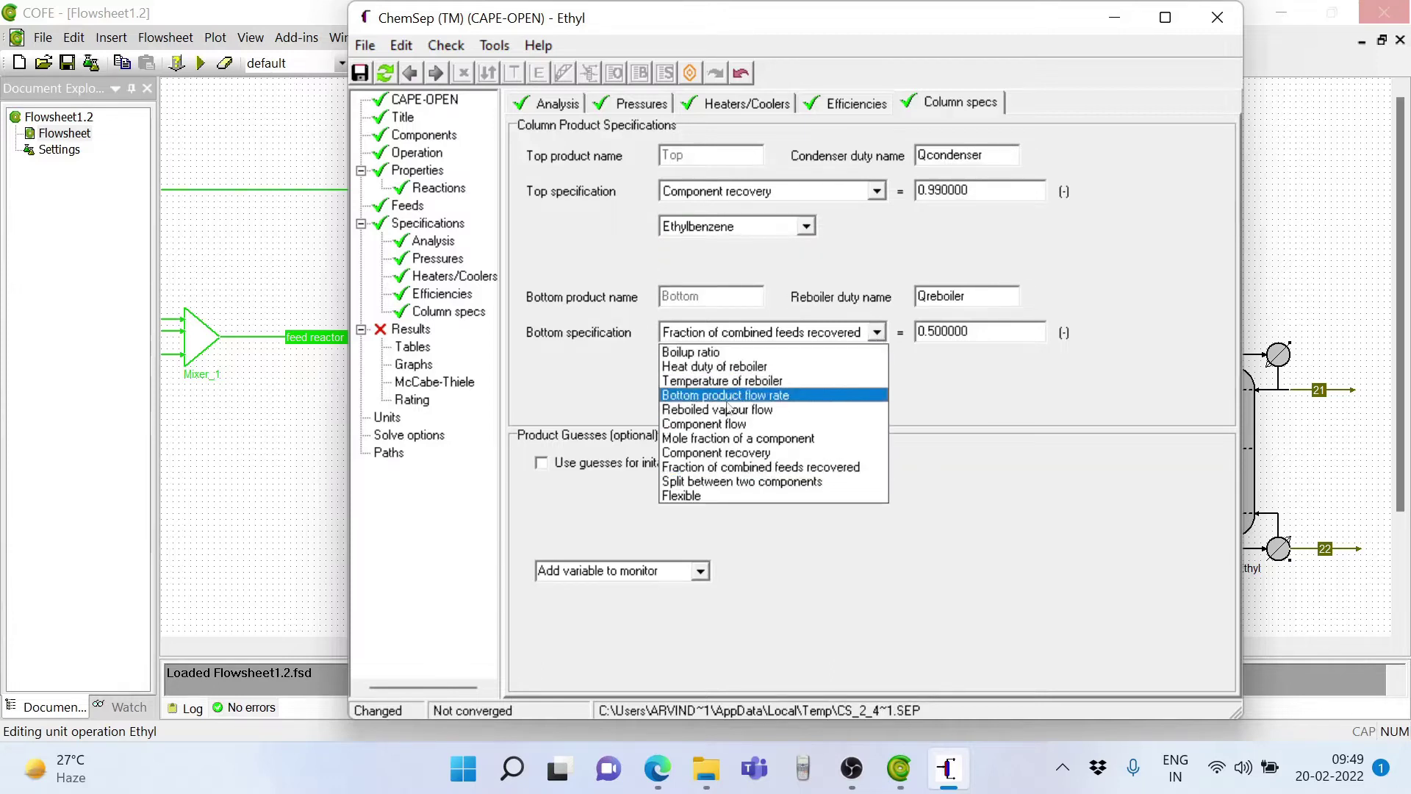
pyautogui.click(712, 457)
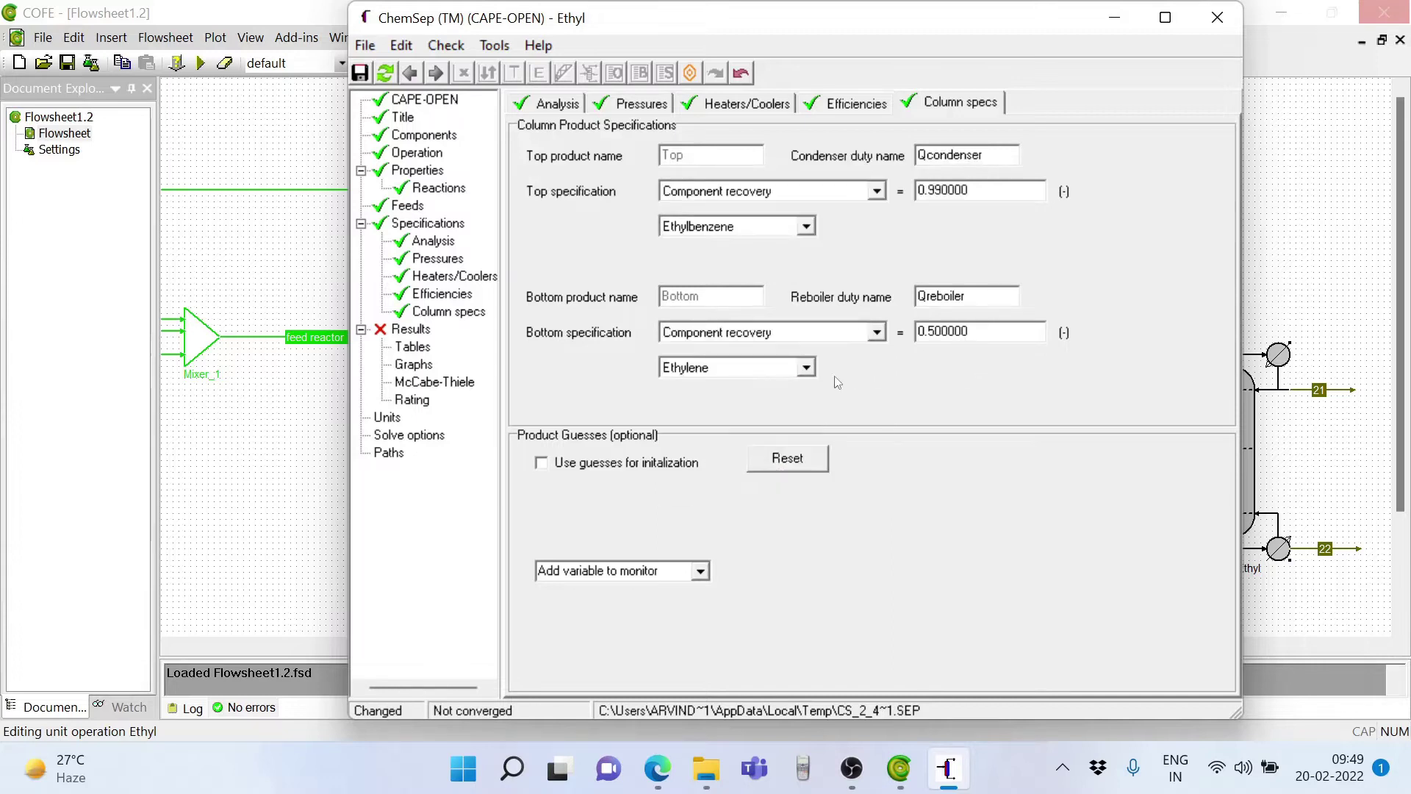
pyautogui.click(804, 369)
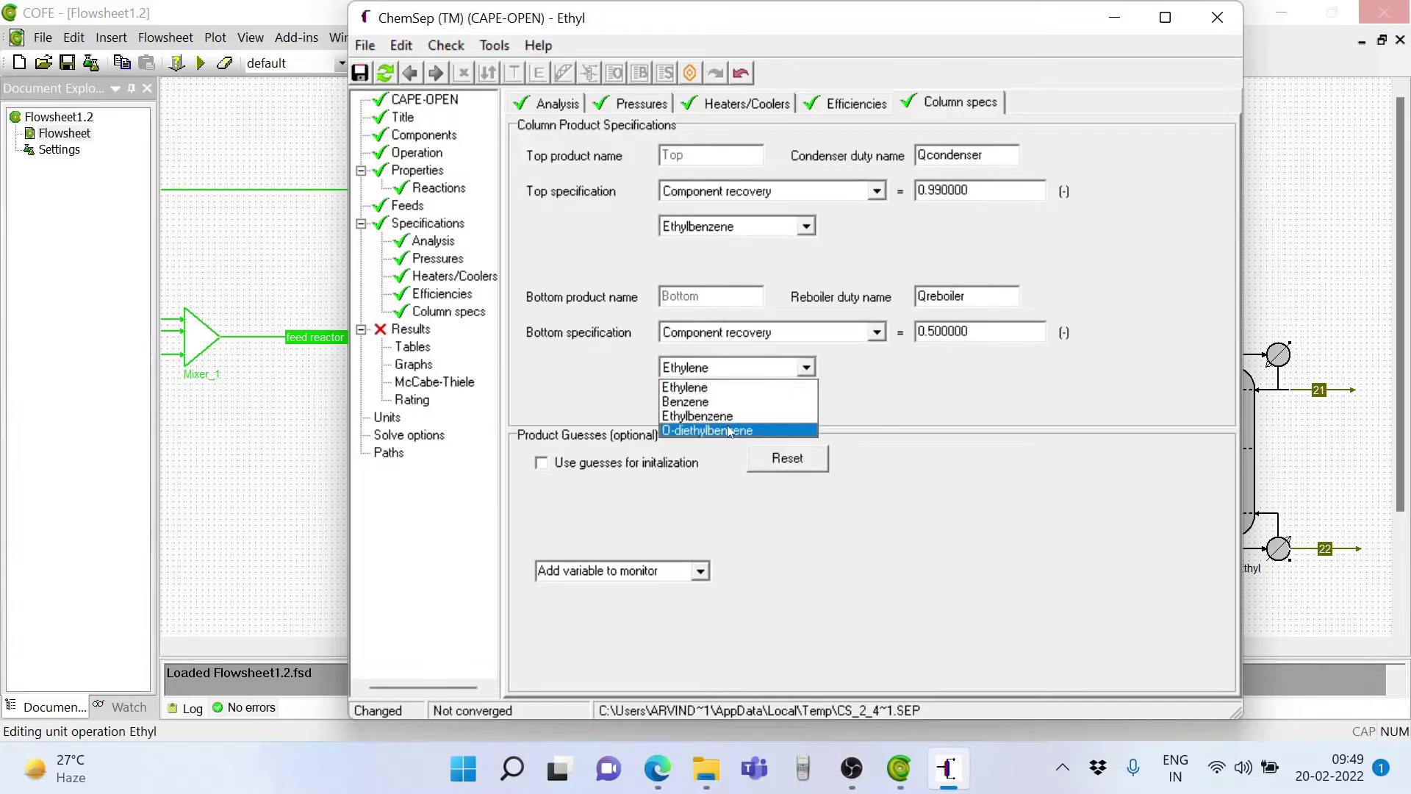
pyautogui.click(735, 430)
pyautogui.click(1001, 330)
pyautogui.press('BackSpace')
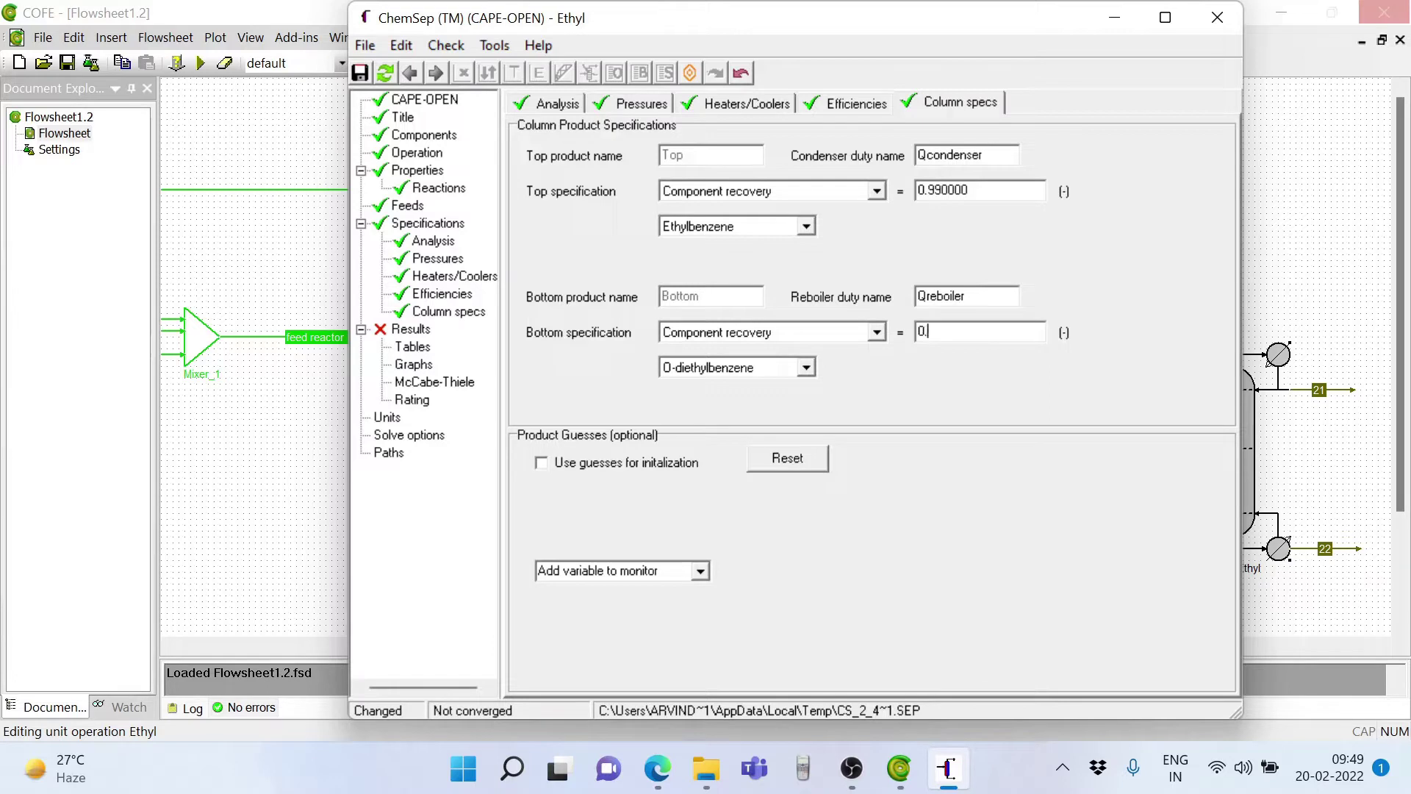
pyautogui.write('9')
pyautogui.press('Return')
# - Save the Ethyl input, exit to the COFE flowsheet, and update the column's icon to the new stage configuration
pyautogui.click(1209, 22)
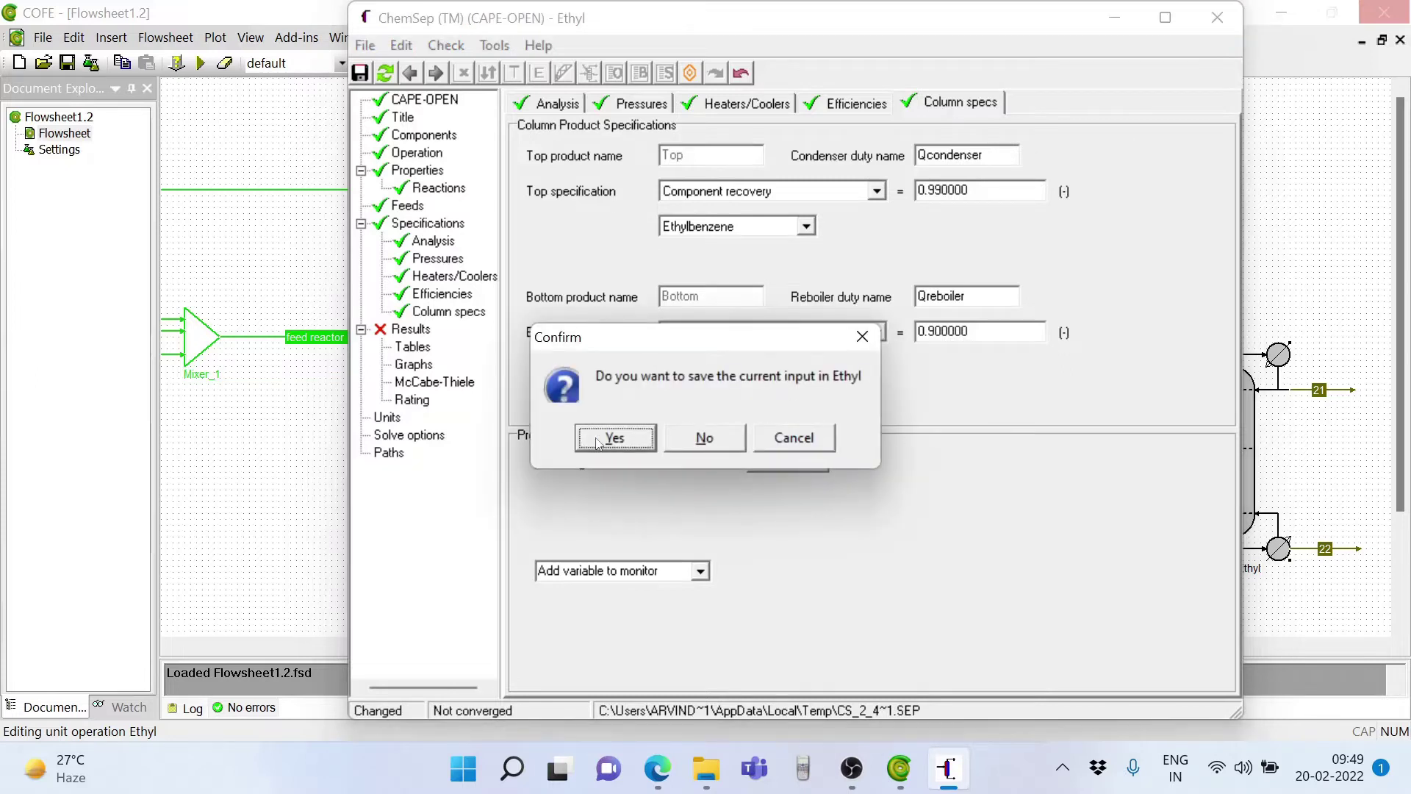
pyautogui.click(612, 438)
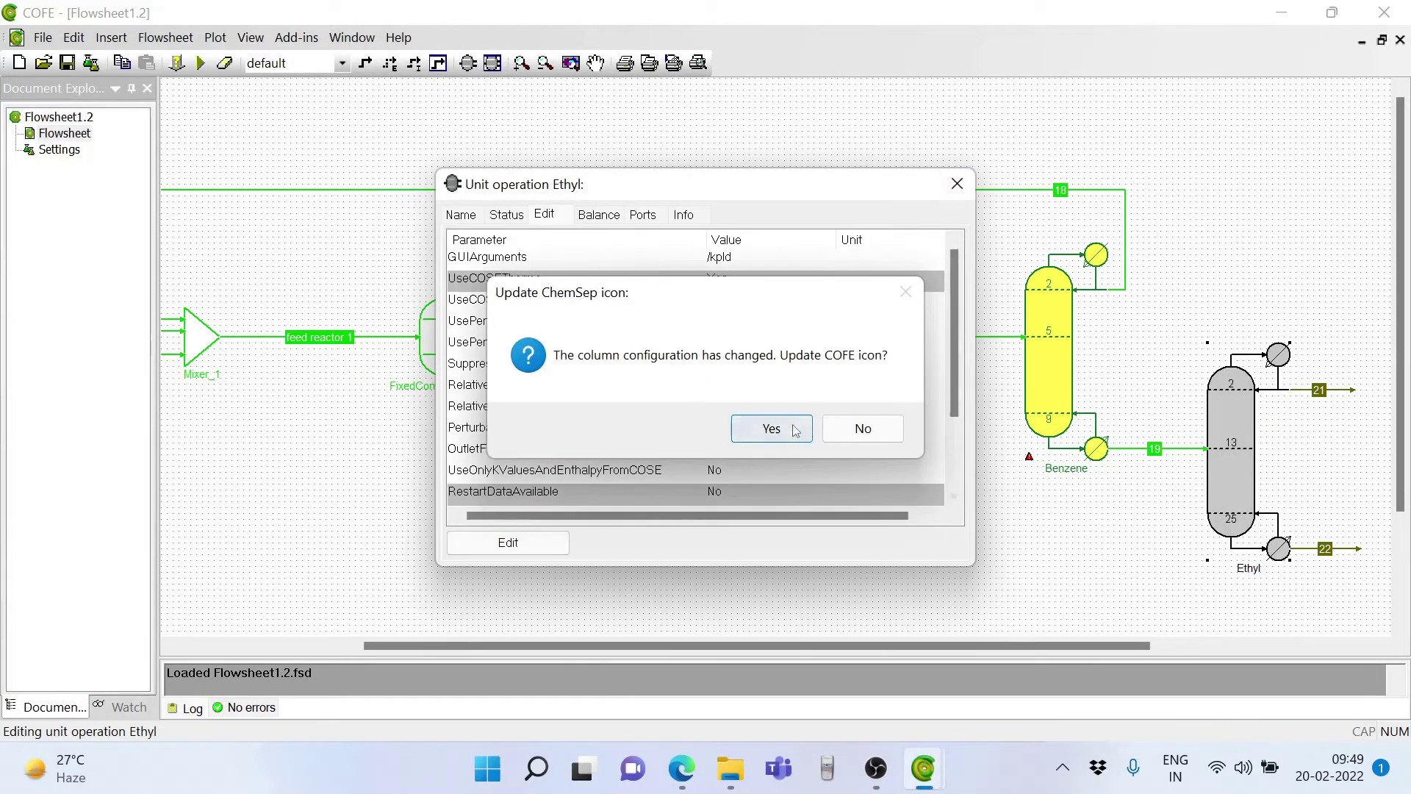
pyautogui.click(792, 426)
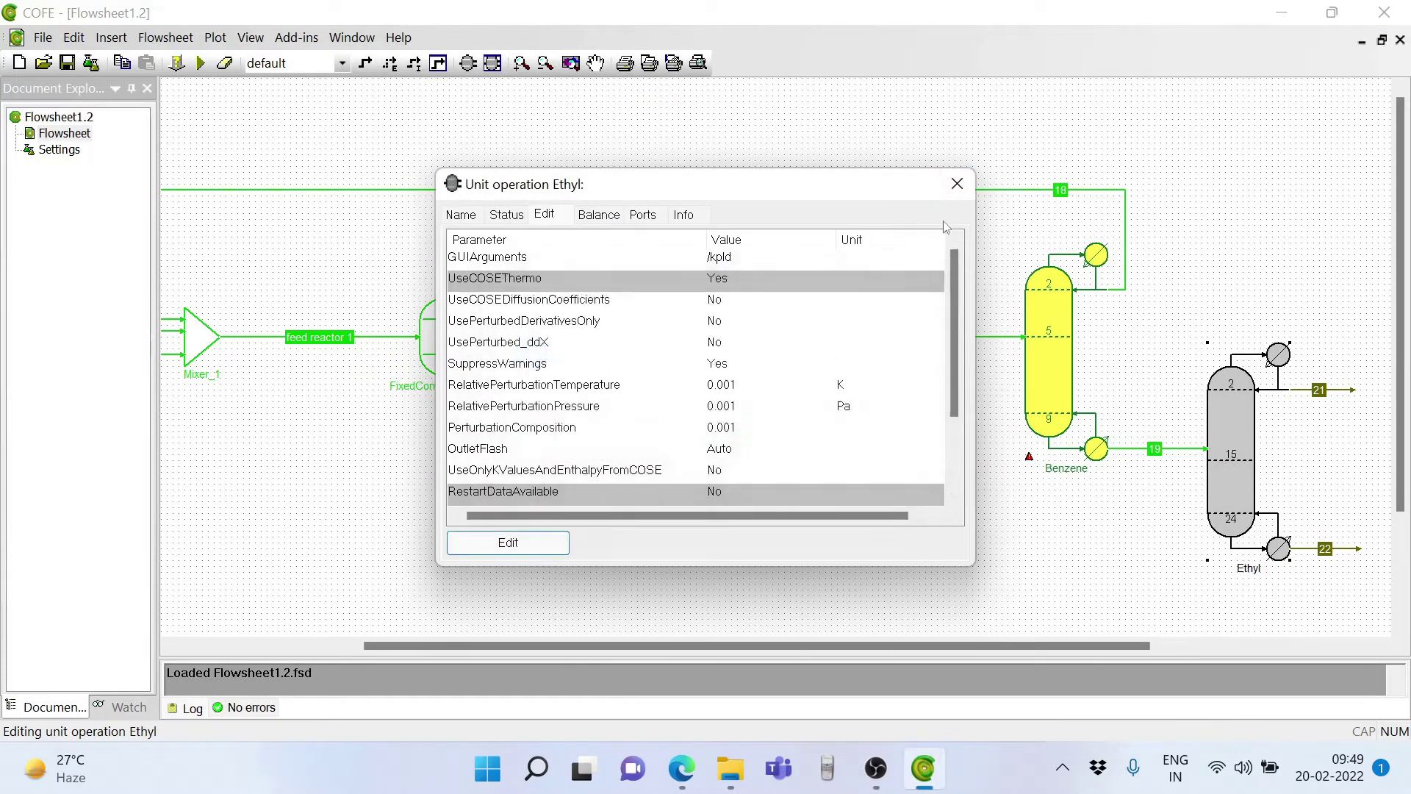
pyautogui.click(957, 183)
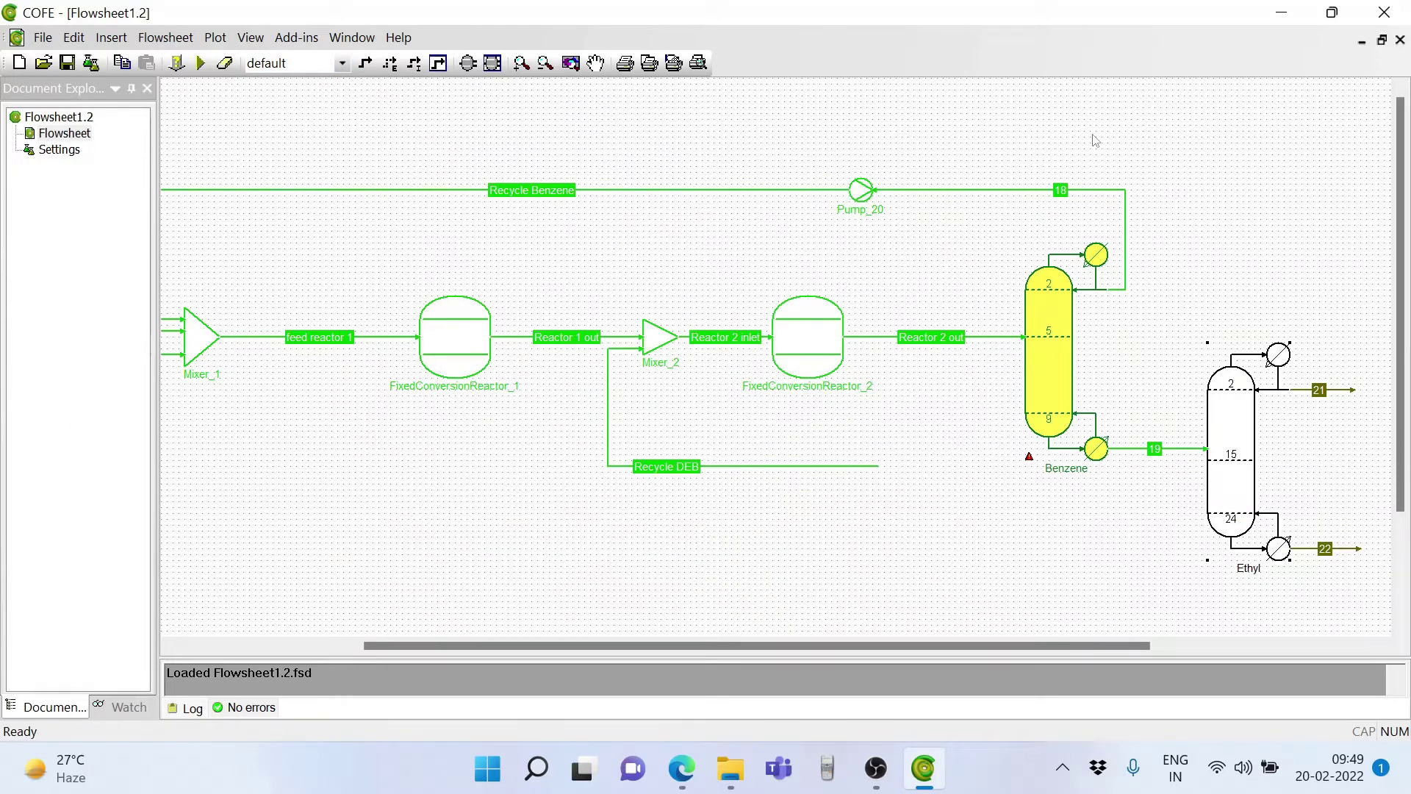
# - Calculate only the Ethyl column in the flowsheet and dismiss the completion message
pyautogui.rightClick(1239, 436)
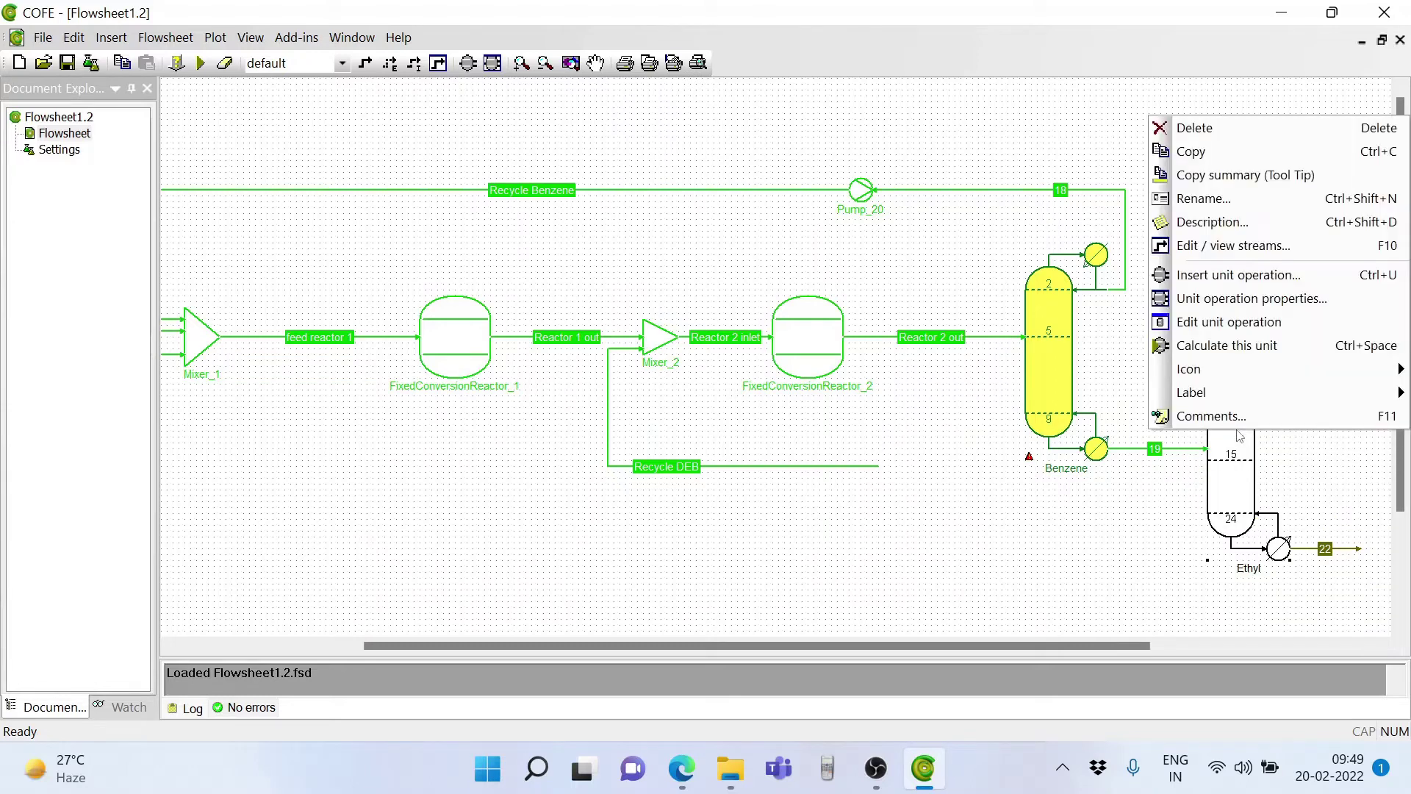
pyautogui.click(1226, 347)
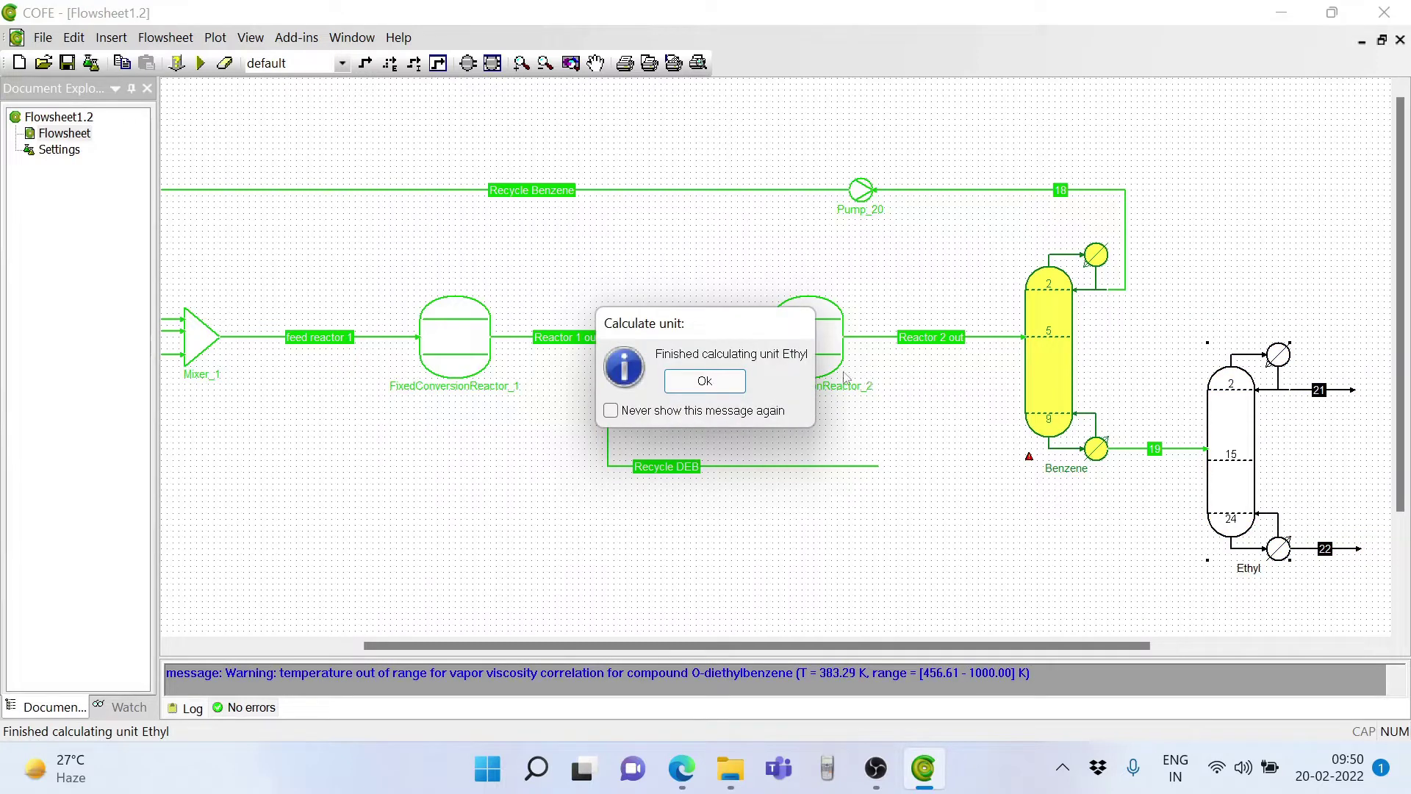
pyautogui.click(704, 380)
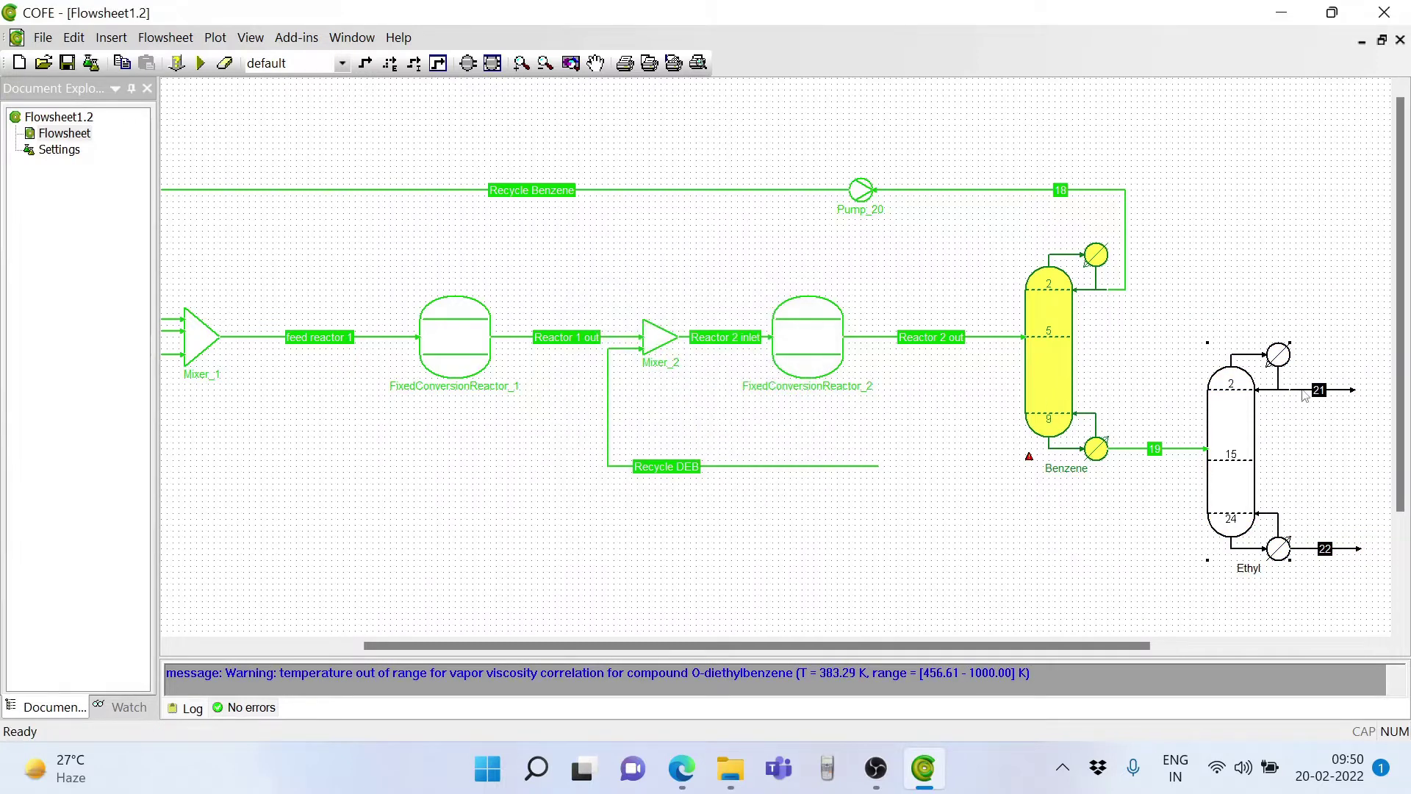
# - Examine the overall conditions and compound flows of top product stream 21, then return to the flowsheet
pyautogui.doubleClick(1305, 394)
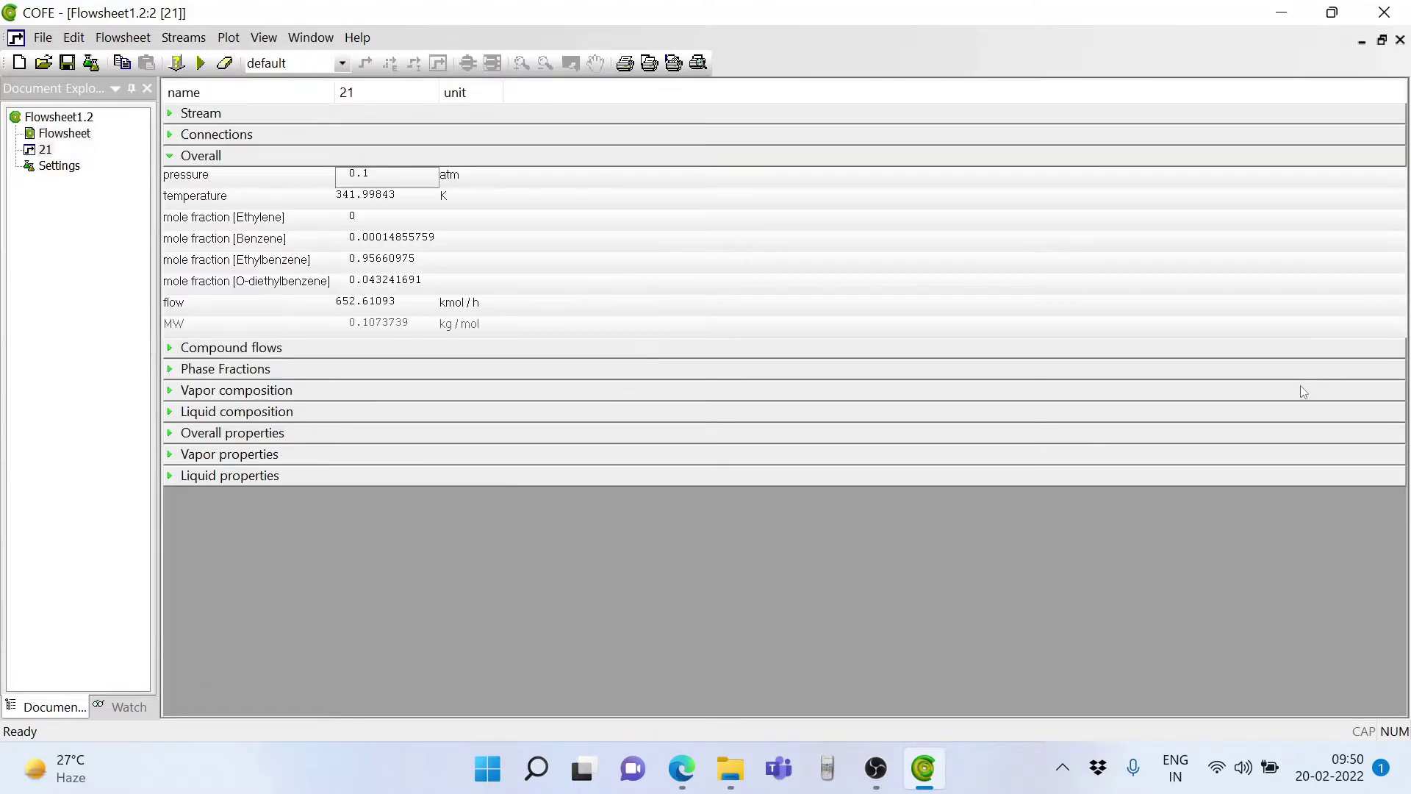
pyautogui.click(173, 351)
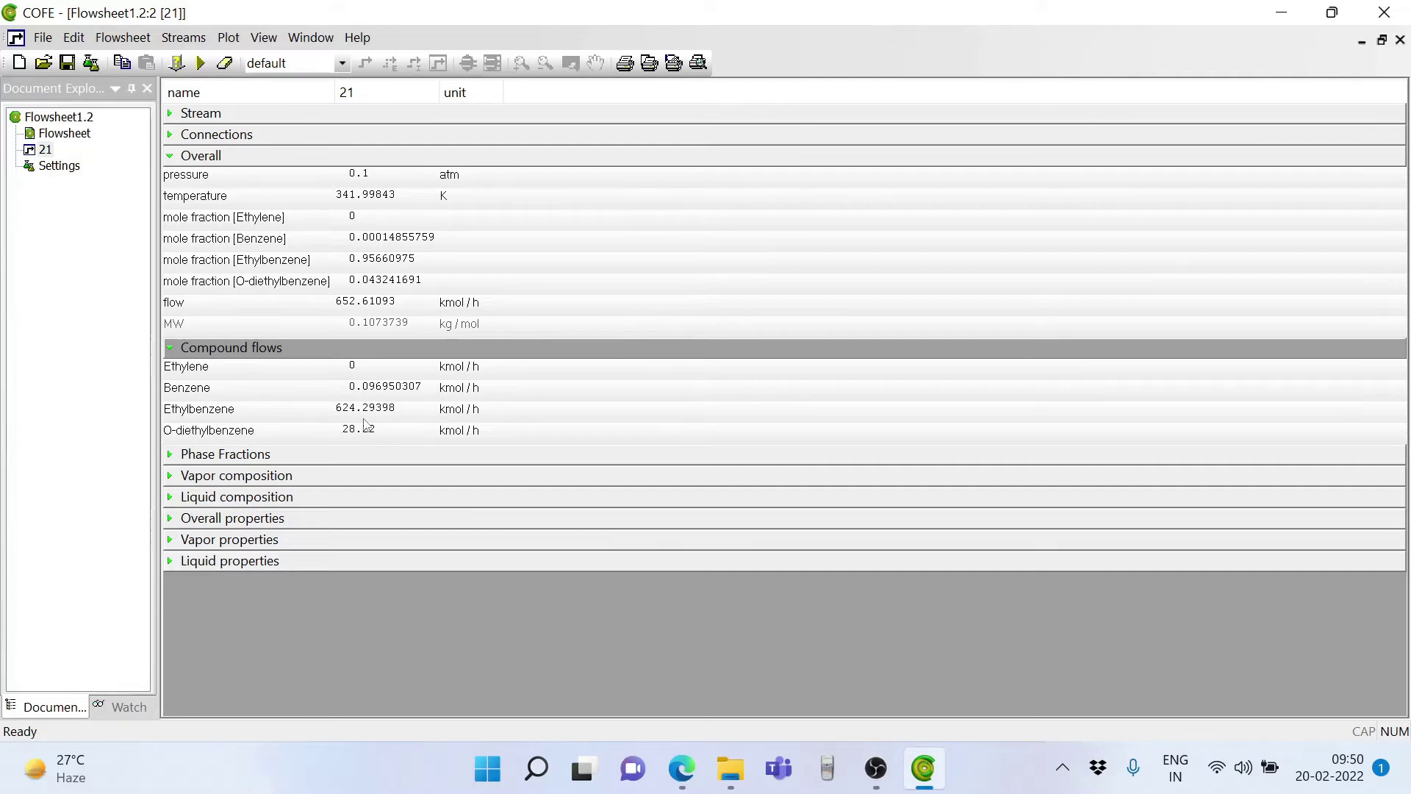
pyautogui.click(1400, 39)
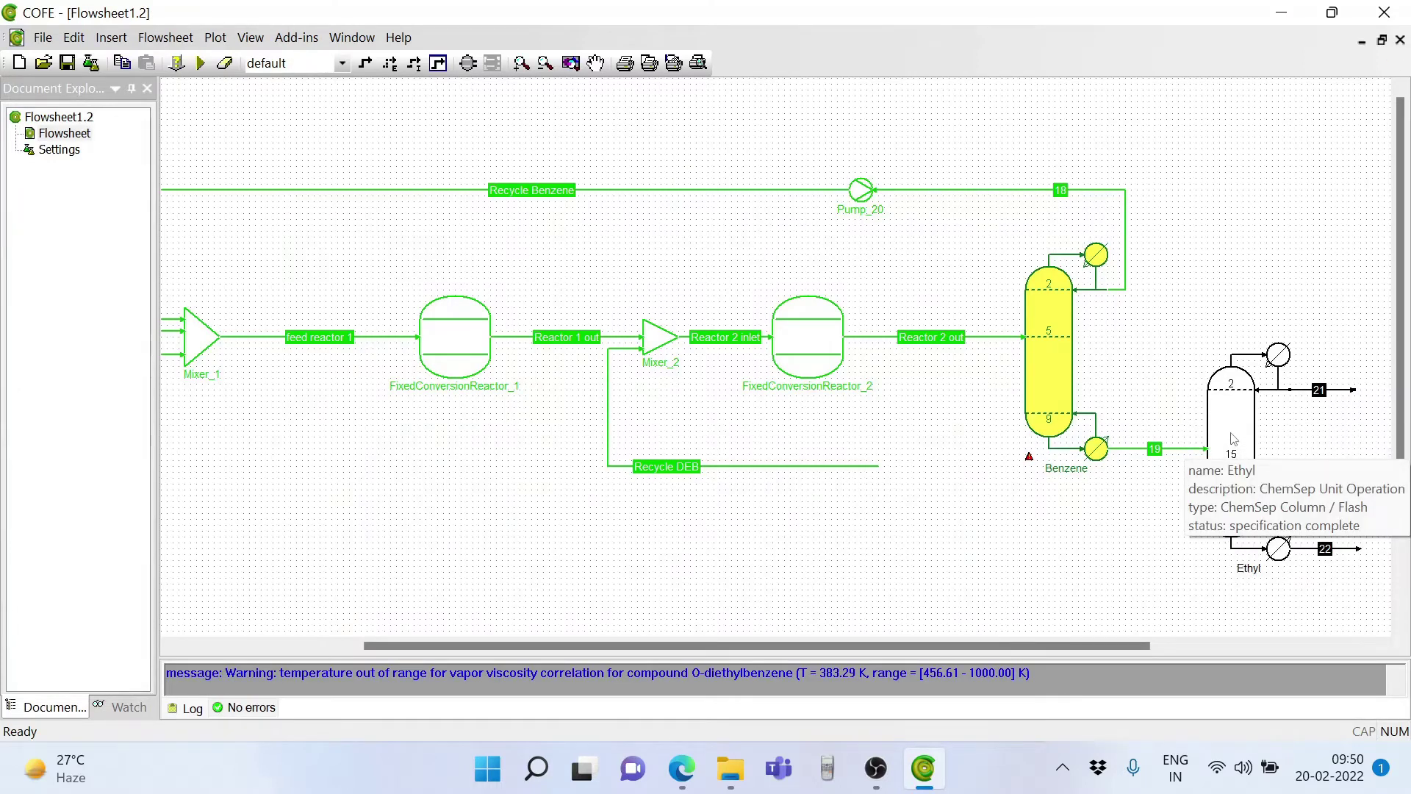
# - Reopen the Ethyl column specifications in ChemSep and set the Ethylbenzene top recovery to 0.999 and the O-diethylbenzene bottom recovery to 0.99
pyautogui.doubleClick(1233, 438)
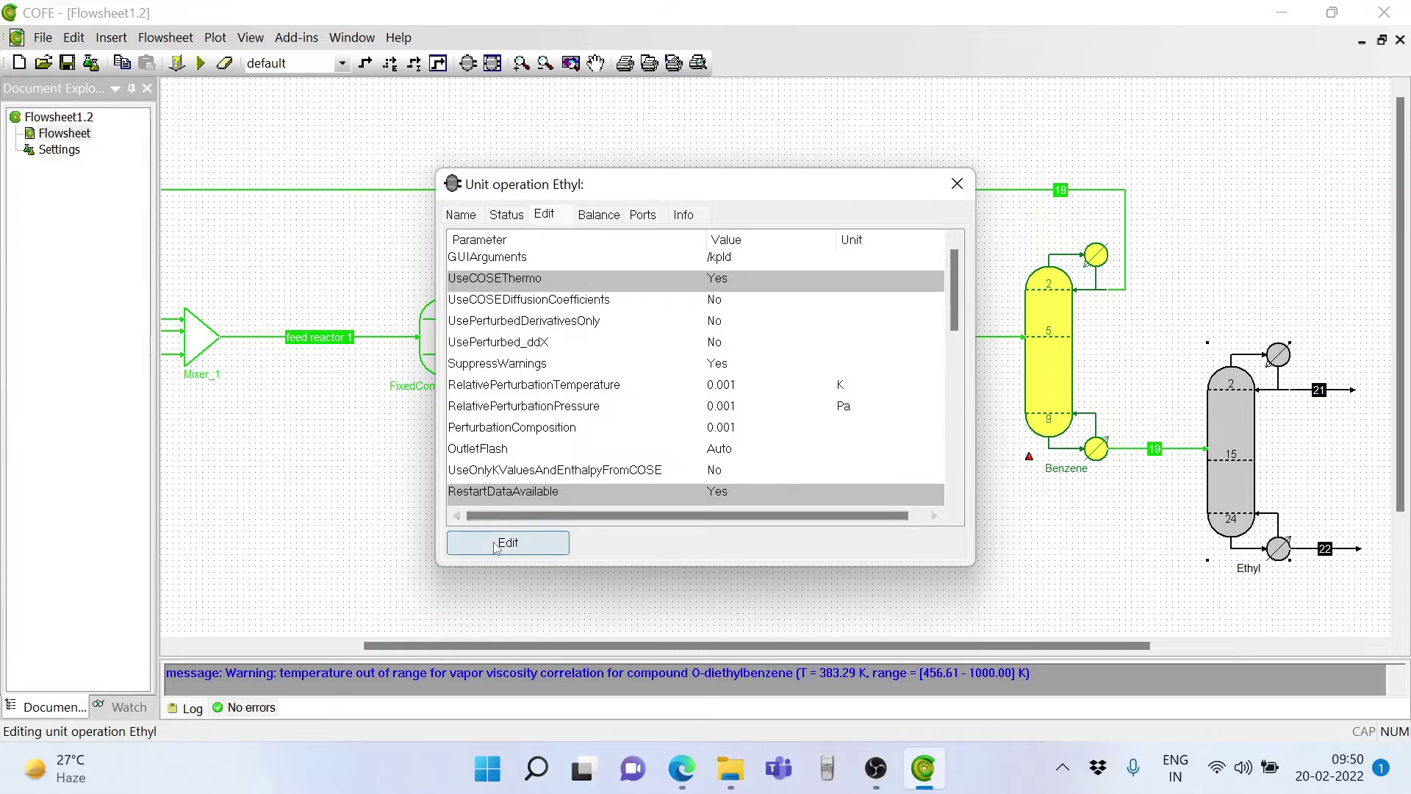
pyautogui.click(497, 546)
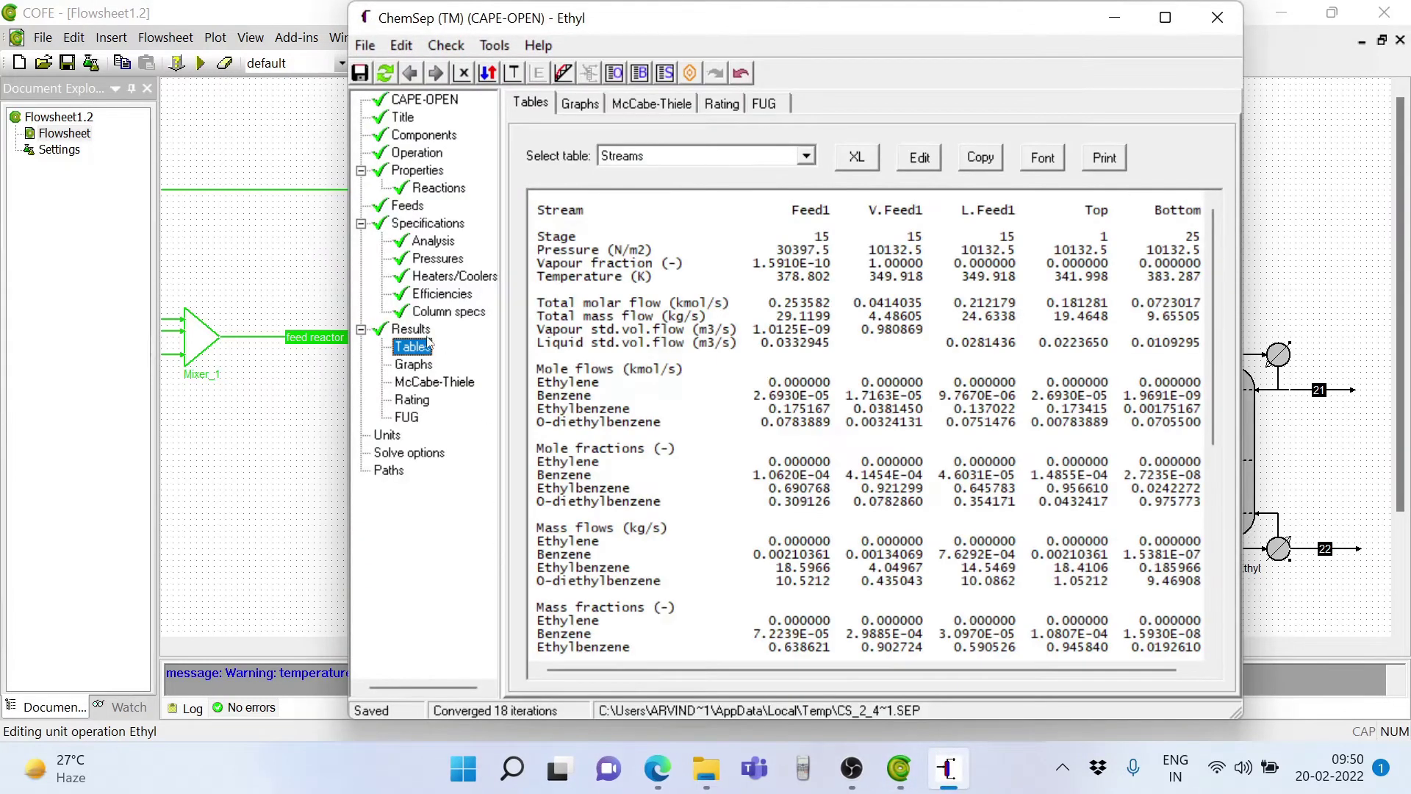
pyautogui.click(449, 312)
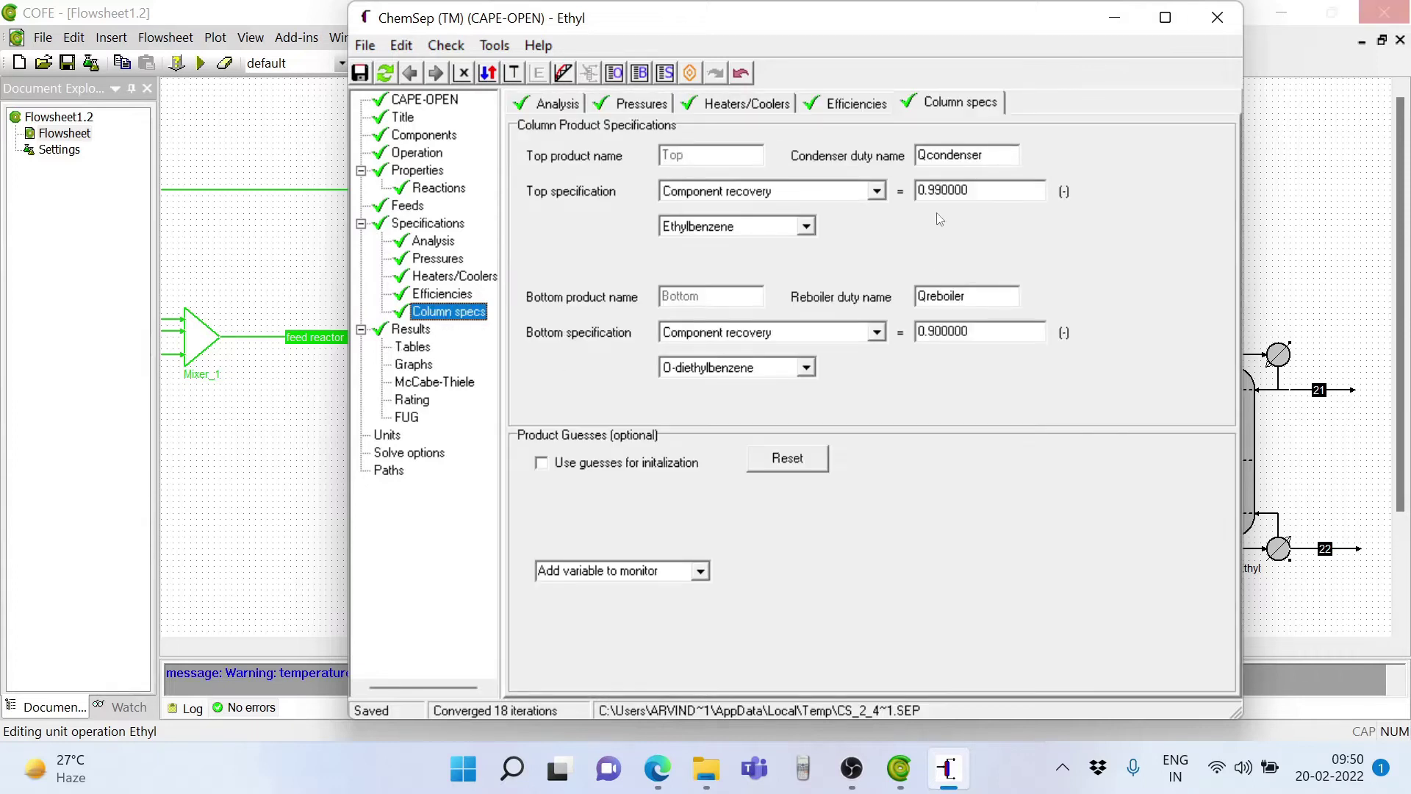
pyautogui.click(972, 187)
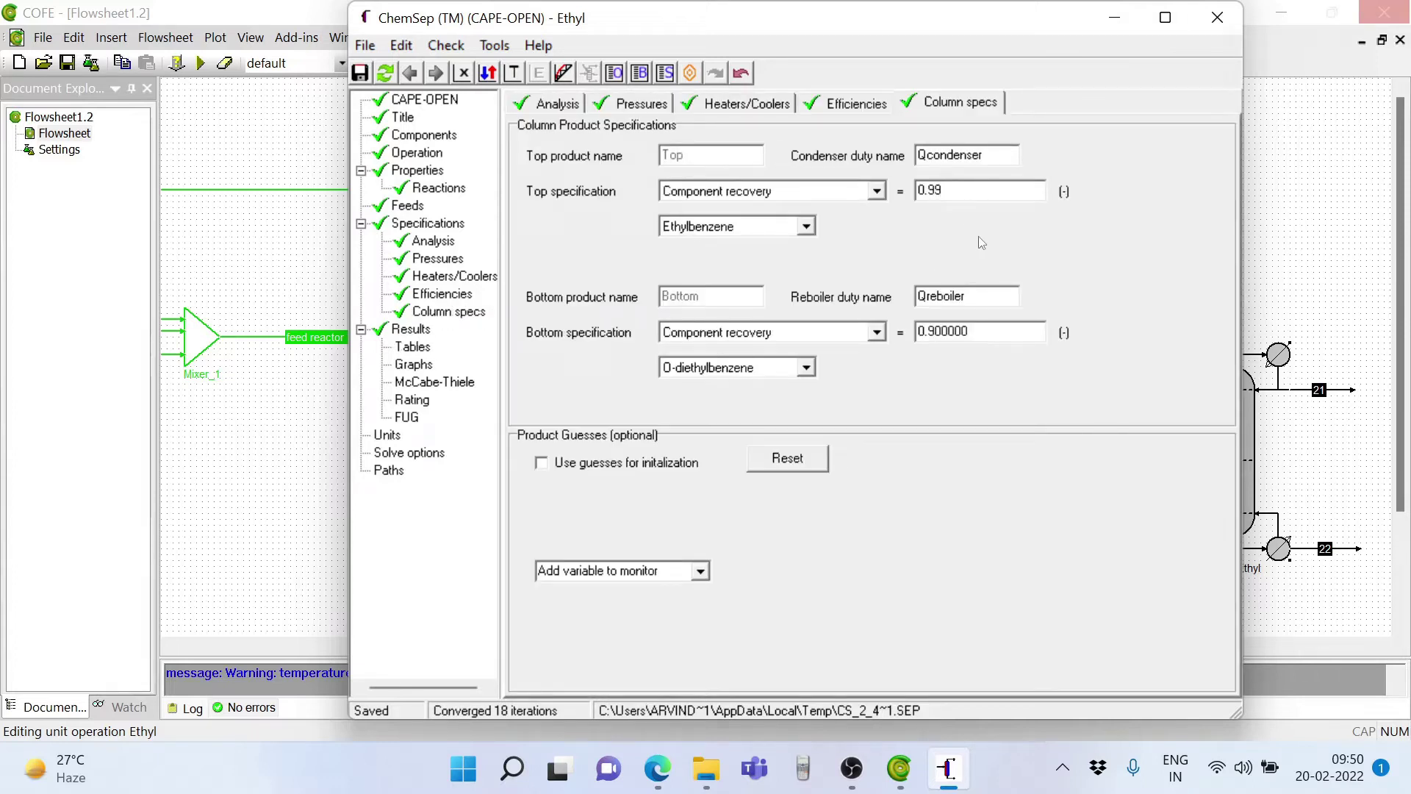
pyautogui.write('9')
pyautogui.press('Return')
pyautogui.click(989, 335)
pyautogui.write('9')
pyautogui.press('Return')
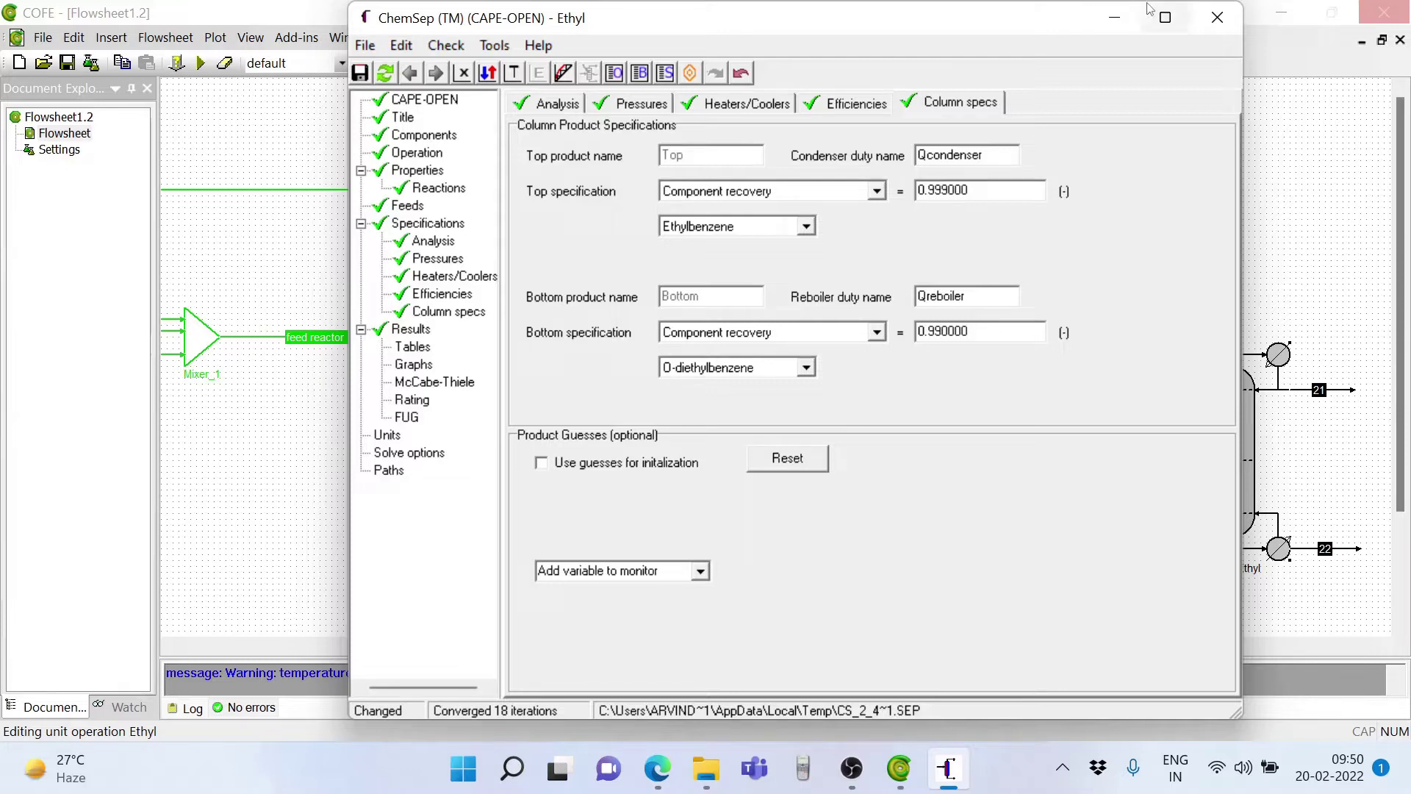
# - Save the revised Ethyl input, return to the COFE flowsheet, and recalculate only the Ethyl column
pyautogui.click(1212, 20)
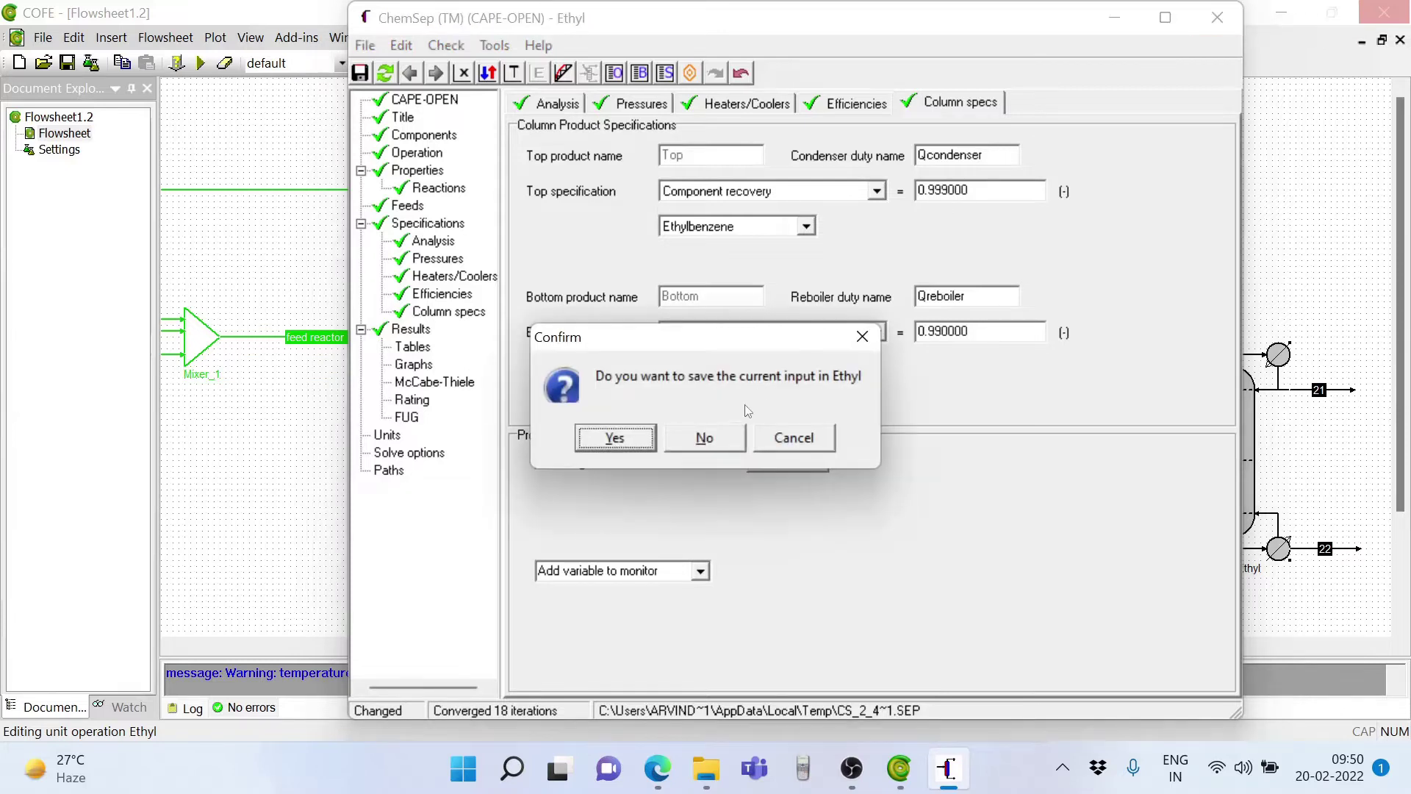
pyautogui.click(632, 437)
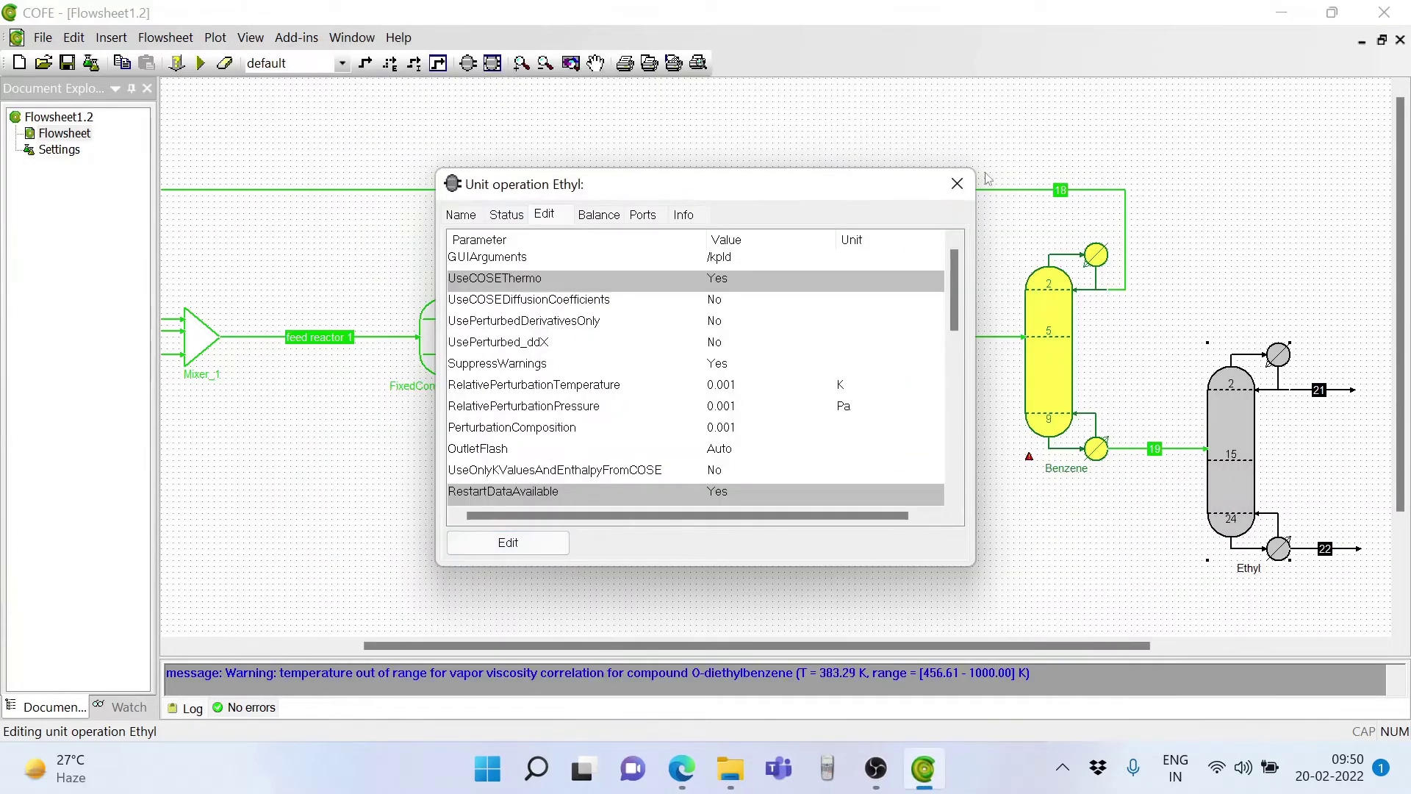
pyautogui.click(957, 183)
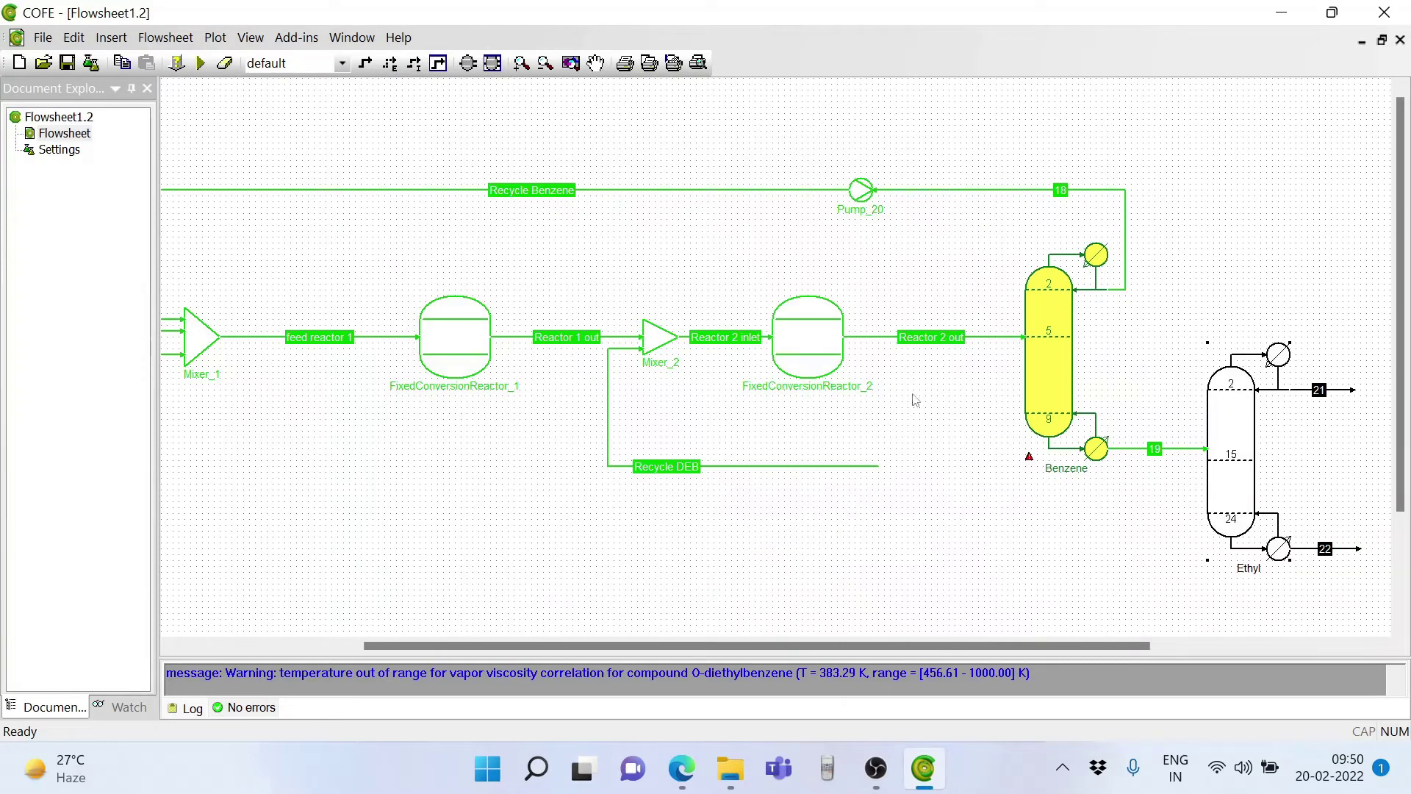
pyautogui.rightClick(1229, 439)
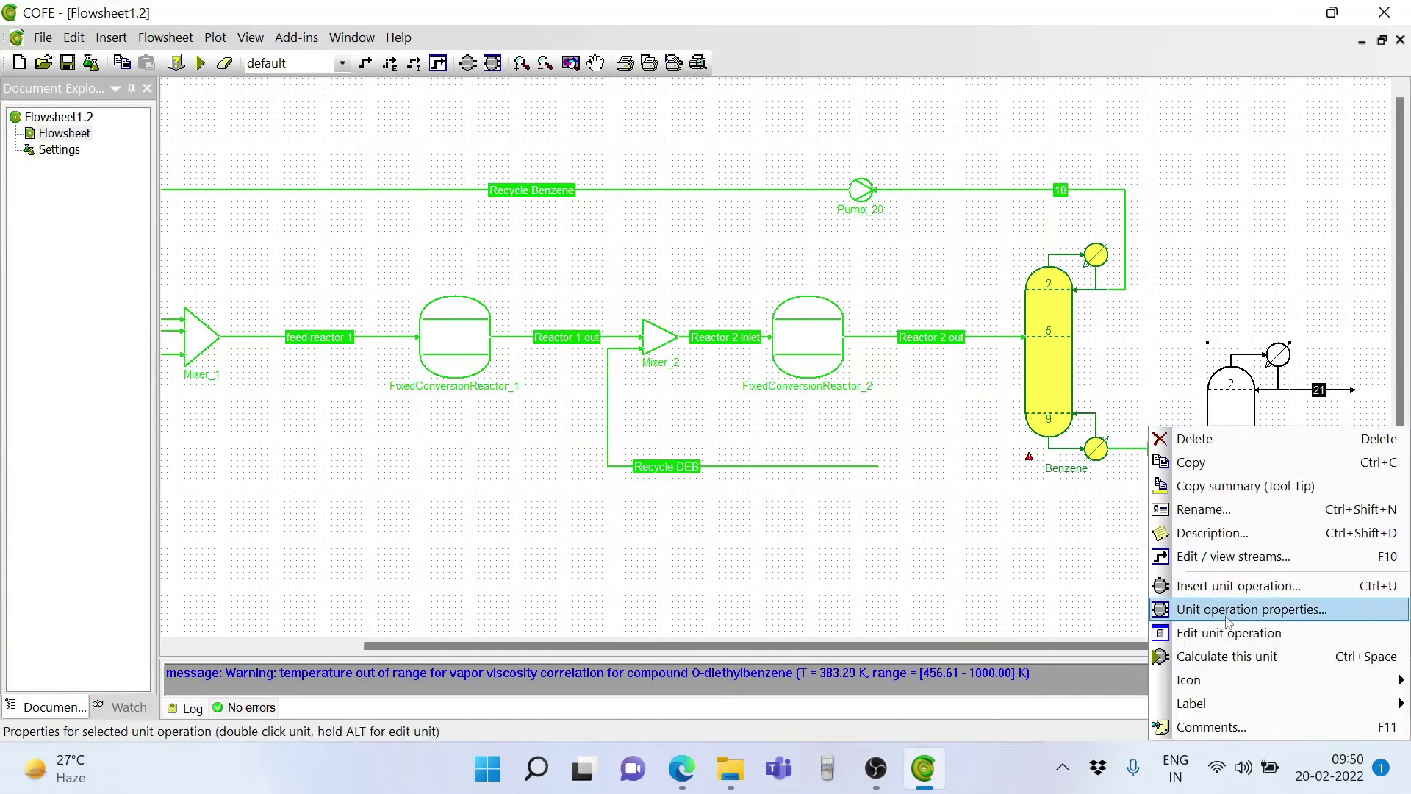
pyautogui.click(1226, 655)
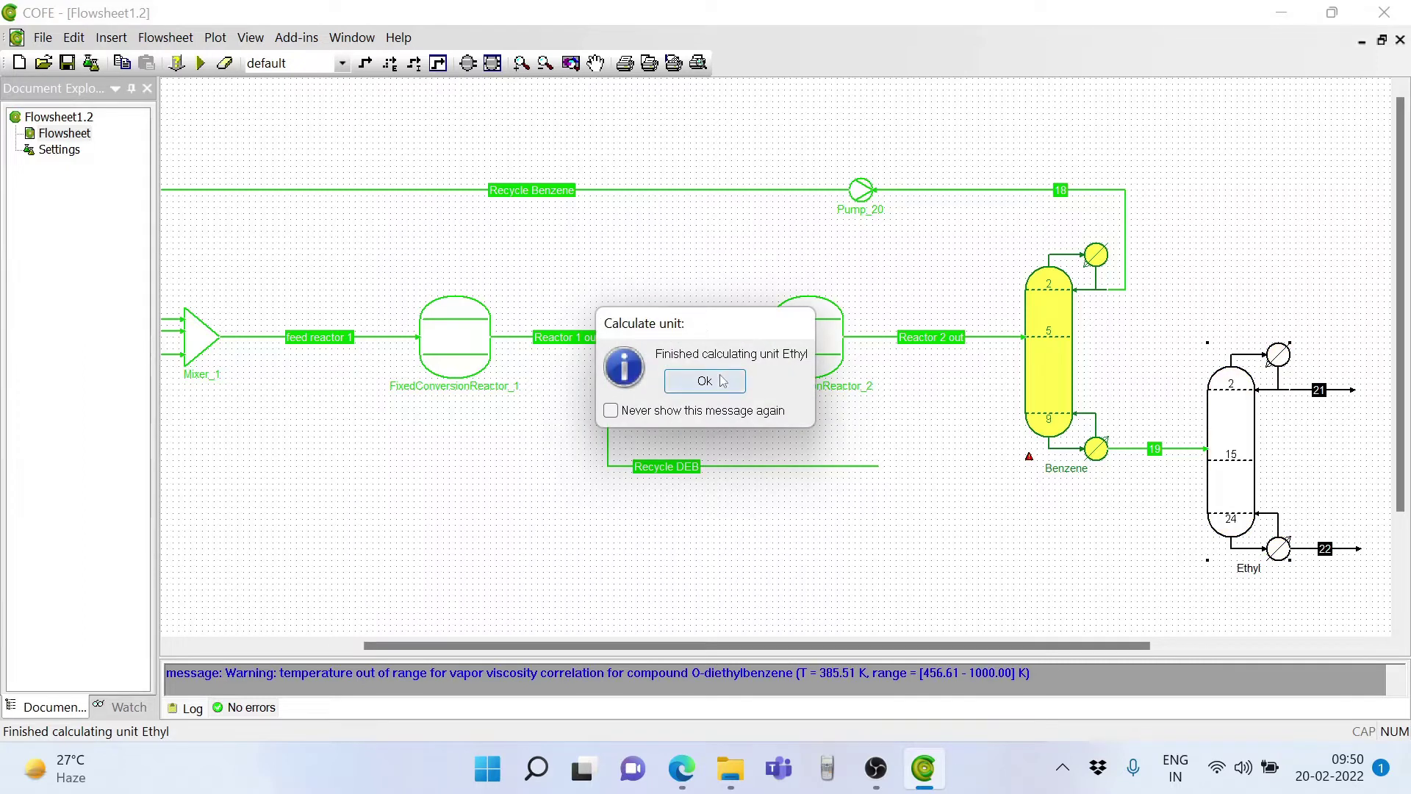
# - Dismiss the calculation message, examine the overall conditions and compound flows of top product stream 21, and return to the flowsheet
pyautogui.click(723, 380)
pyautogui.doubleClick(1305, 394)
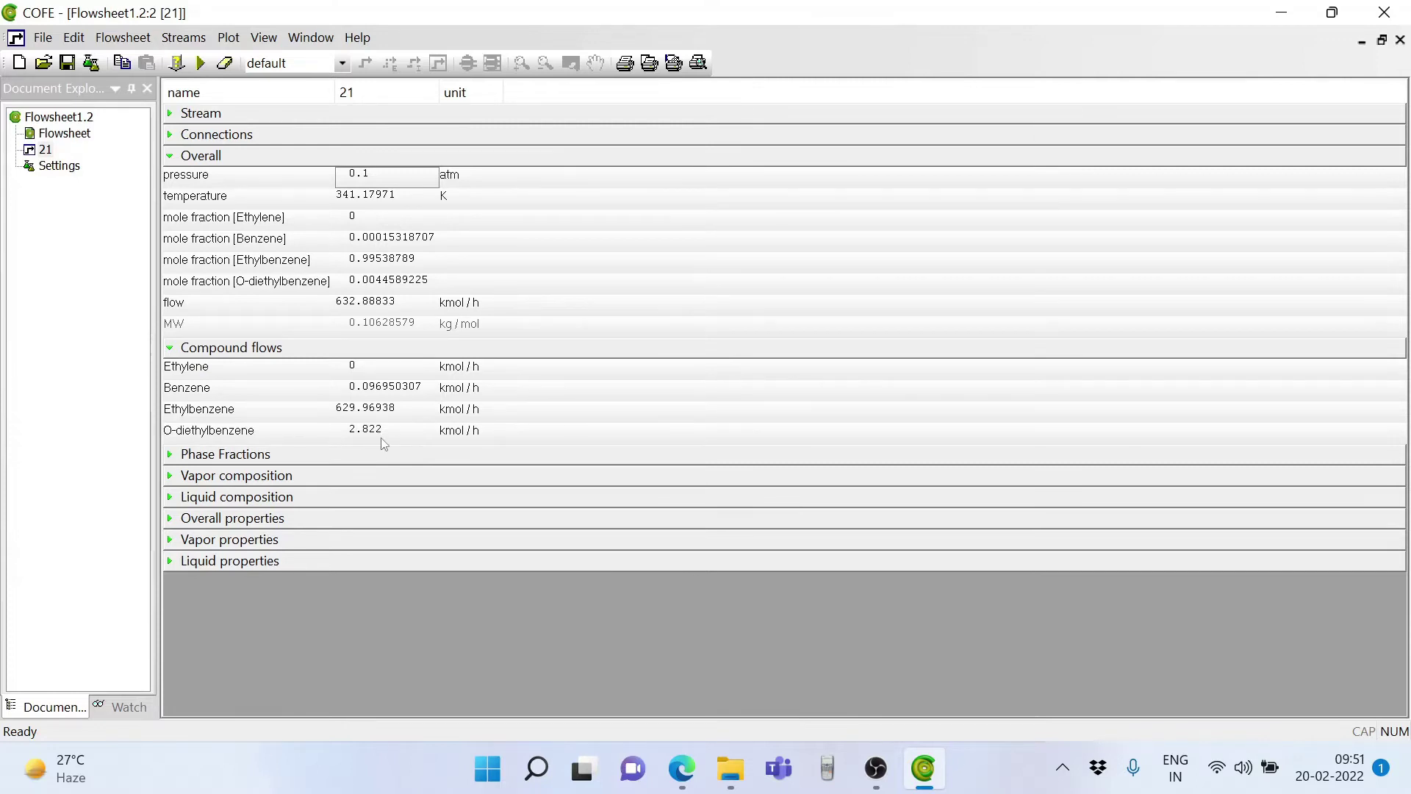
pyautogui.click(1401, 40)
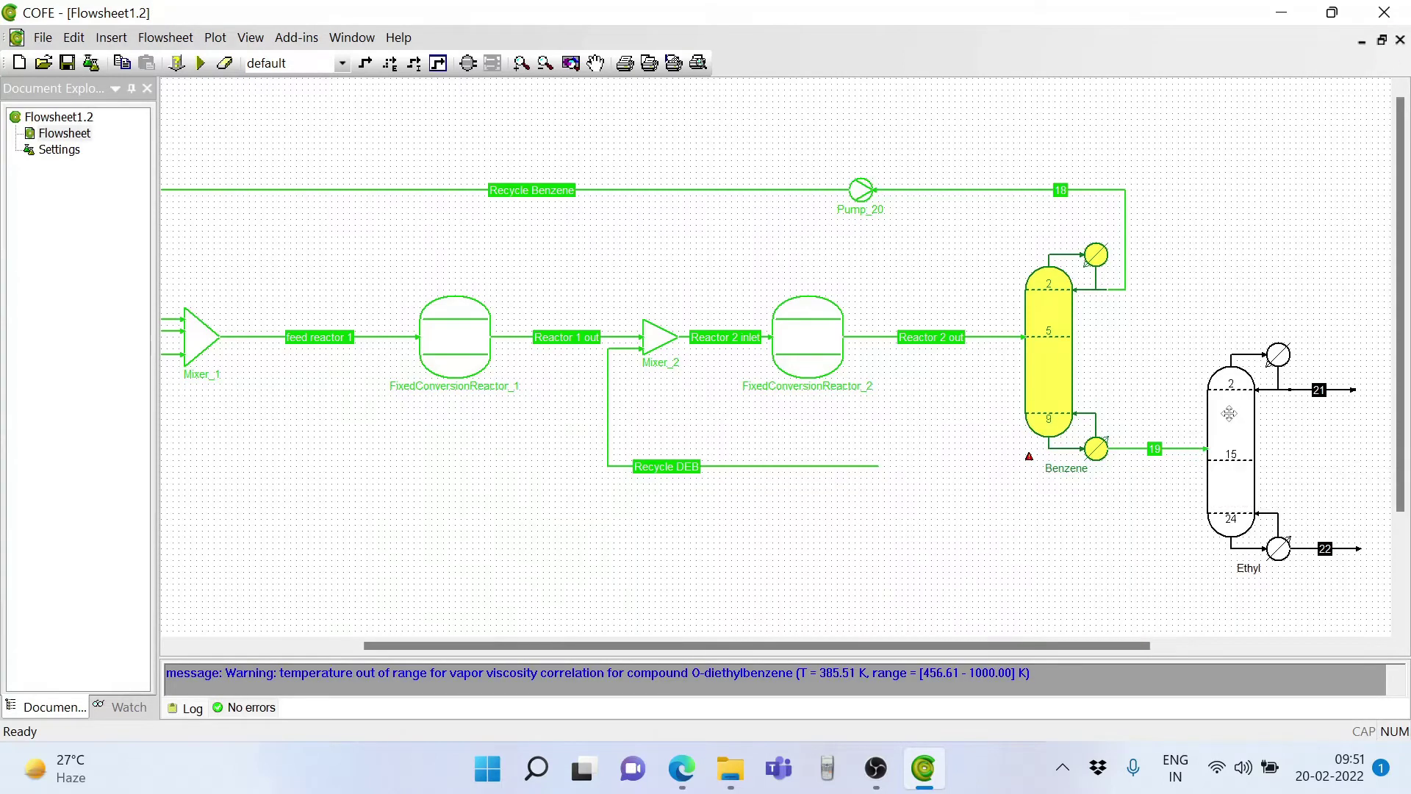
# - Reopen the Ethyl column specifications in ChemSep and try an Ethylbenzene top recovery of 0.9999 and an O-diethylbenzene bottom recovery of 0.999
pyautogui.doubleClick(1229, 414)
pyautogui.click(526, 551)
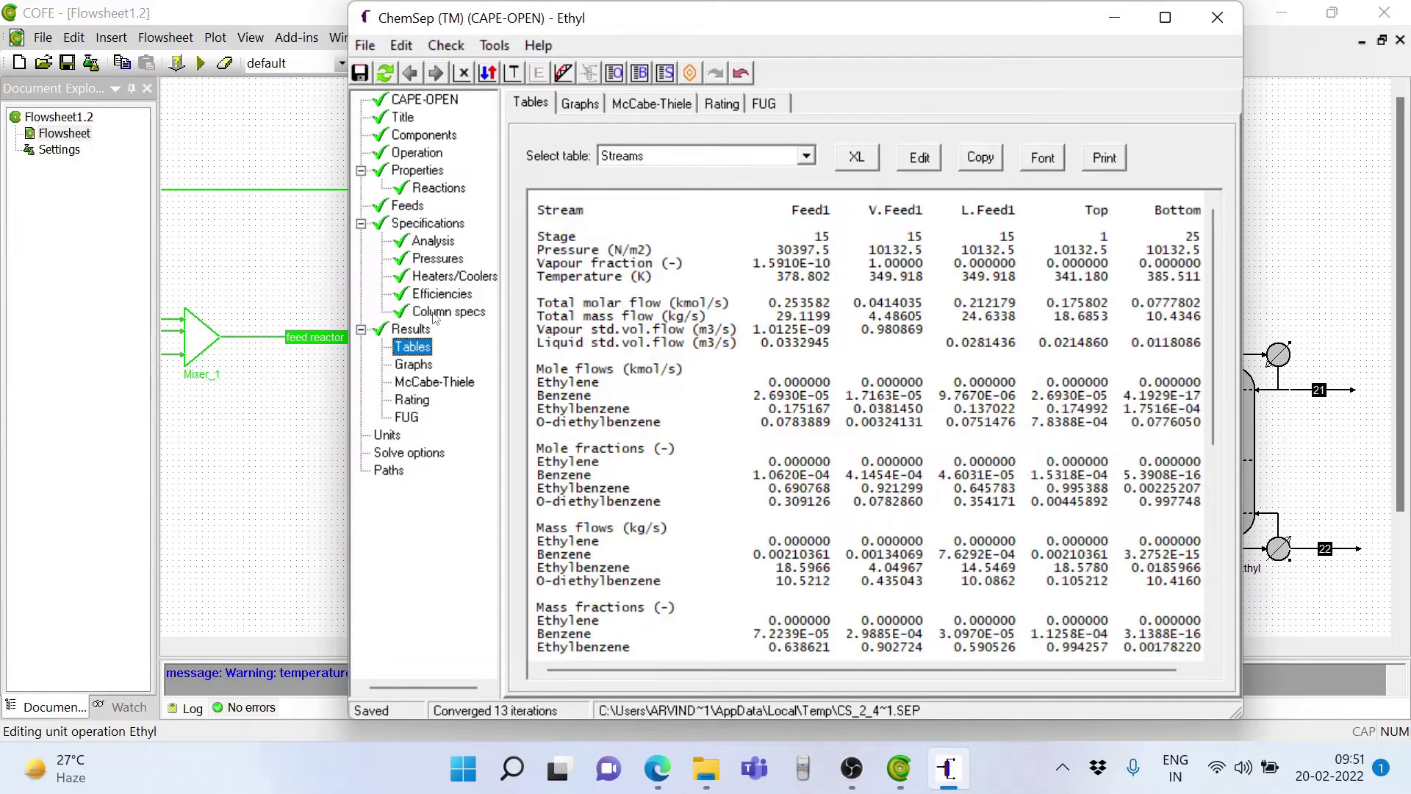
pyautogui.click(438, 311)
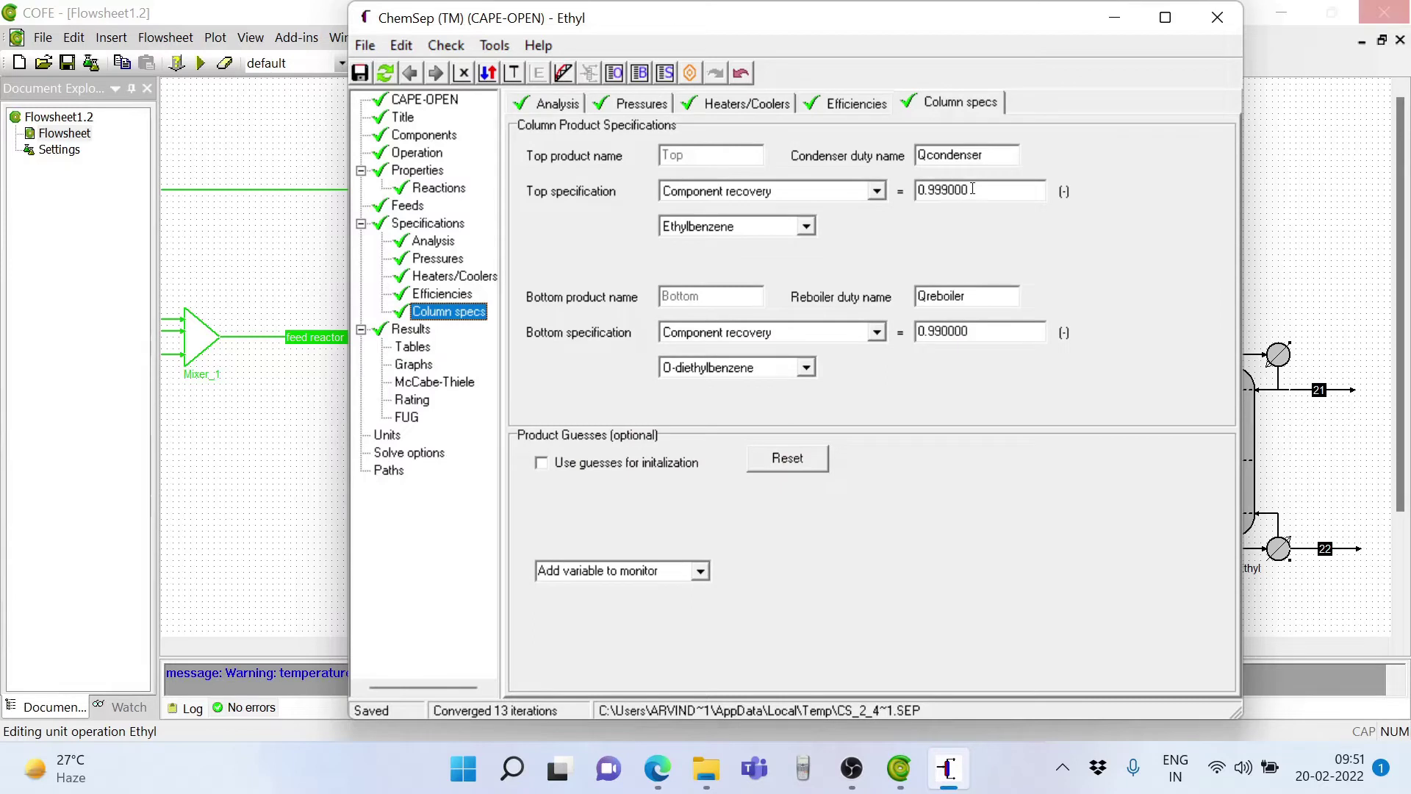
pyautogui.click(970, 190)
pyautogui.press('BackSpace')
pyautogui.press('BackSpace')
pyautogui.press('BackSpace')
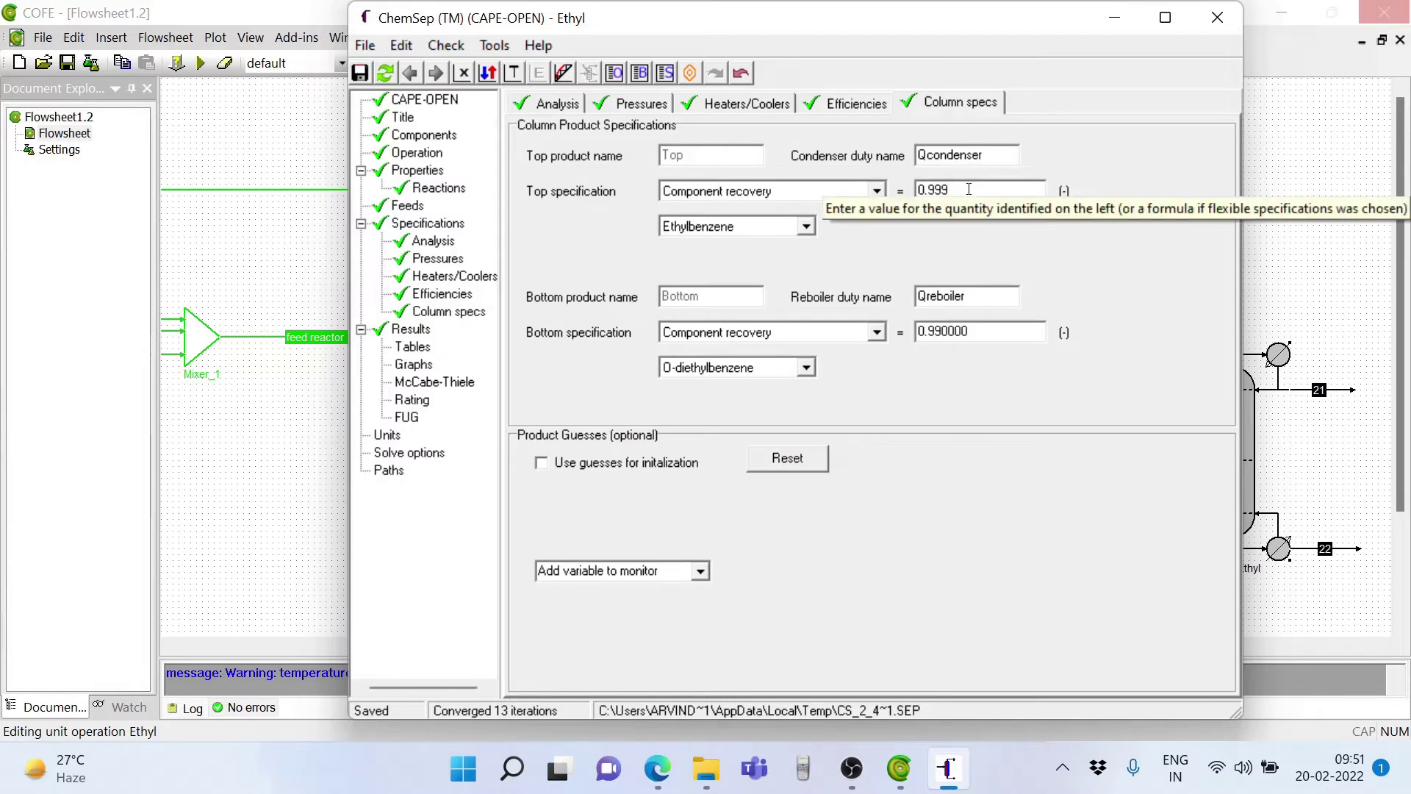
pyautogui.write('900')
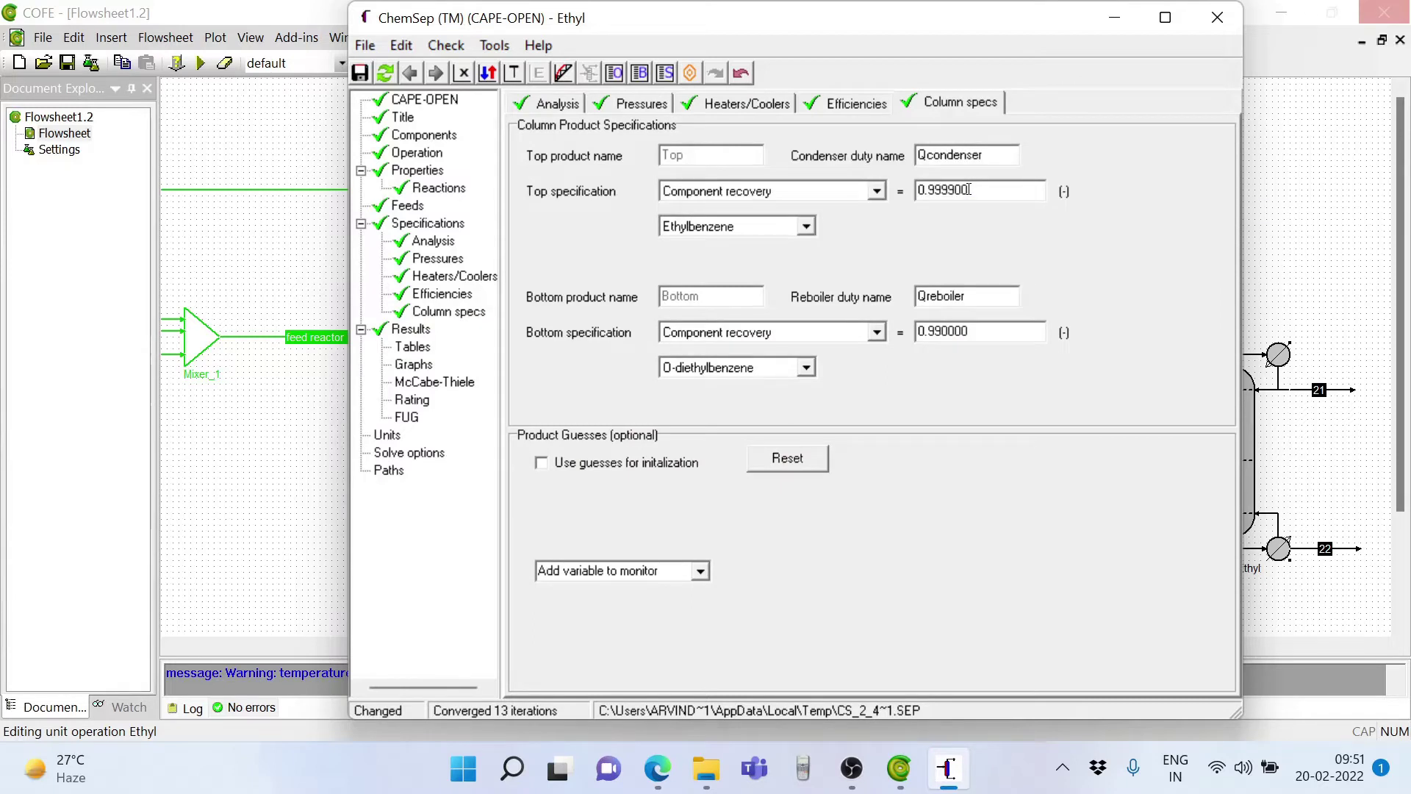
pyautogui.click(985, 332)
pyautogui.press('BackSpace')
pyautogui.press('BackSpace')
pyautogui.press('BackSpace')
pyautogui.press('BackSpace')
pyautogui.write('9000')
# - Save the changed Ethyl input, return to the flowsheet, and try to calculate only the Ethyl column
pyautogui.click(1222, 28)
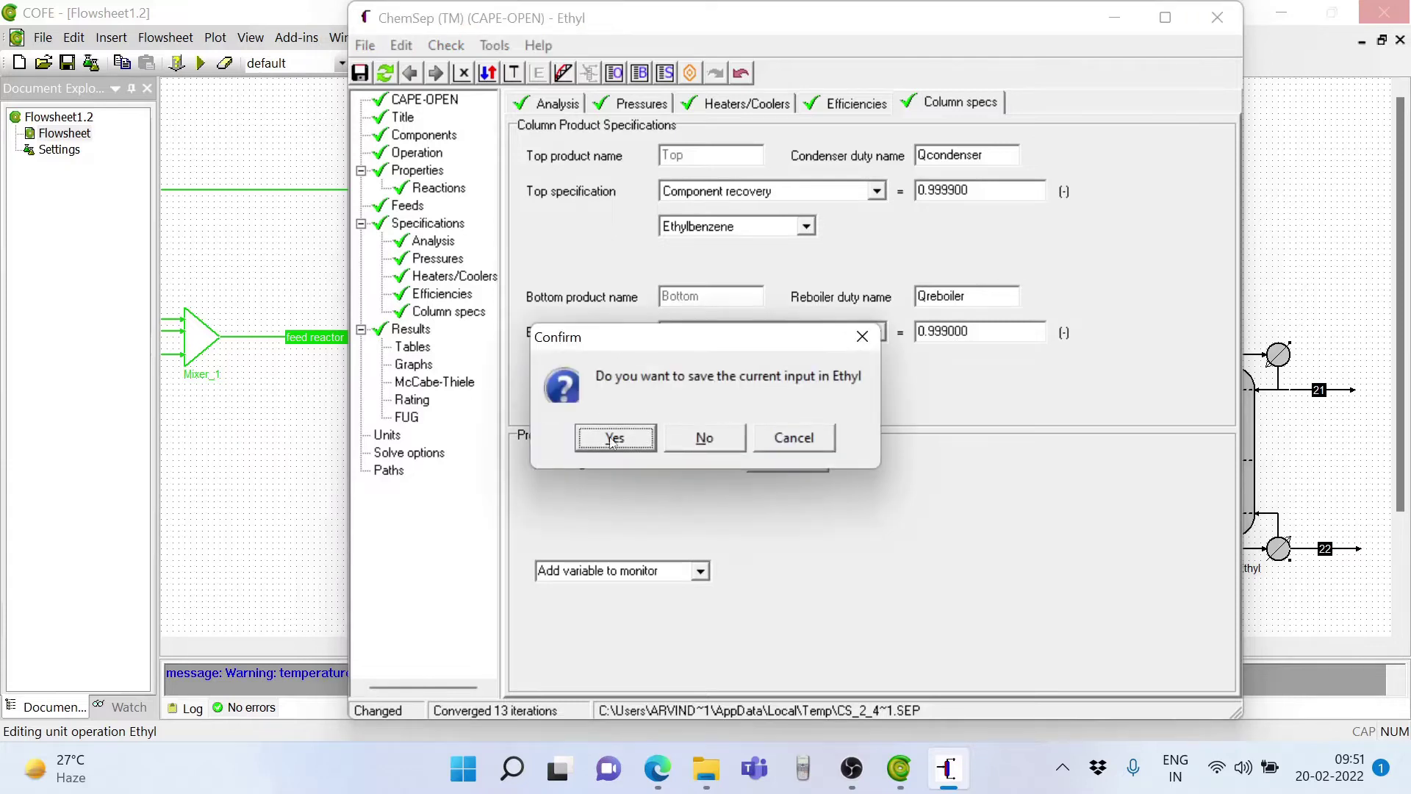
pyautogui.click(614, 438)
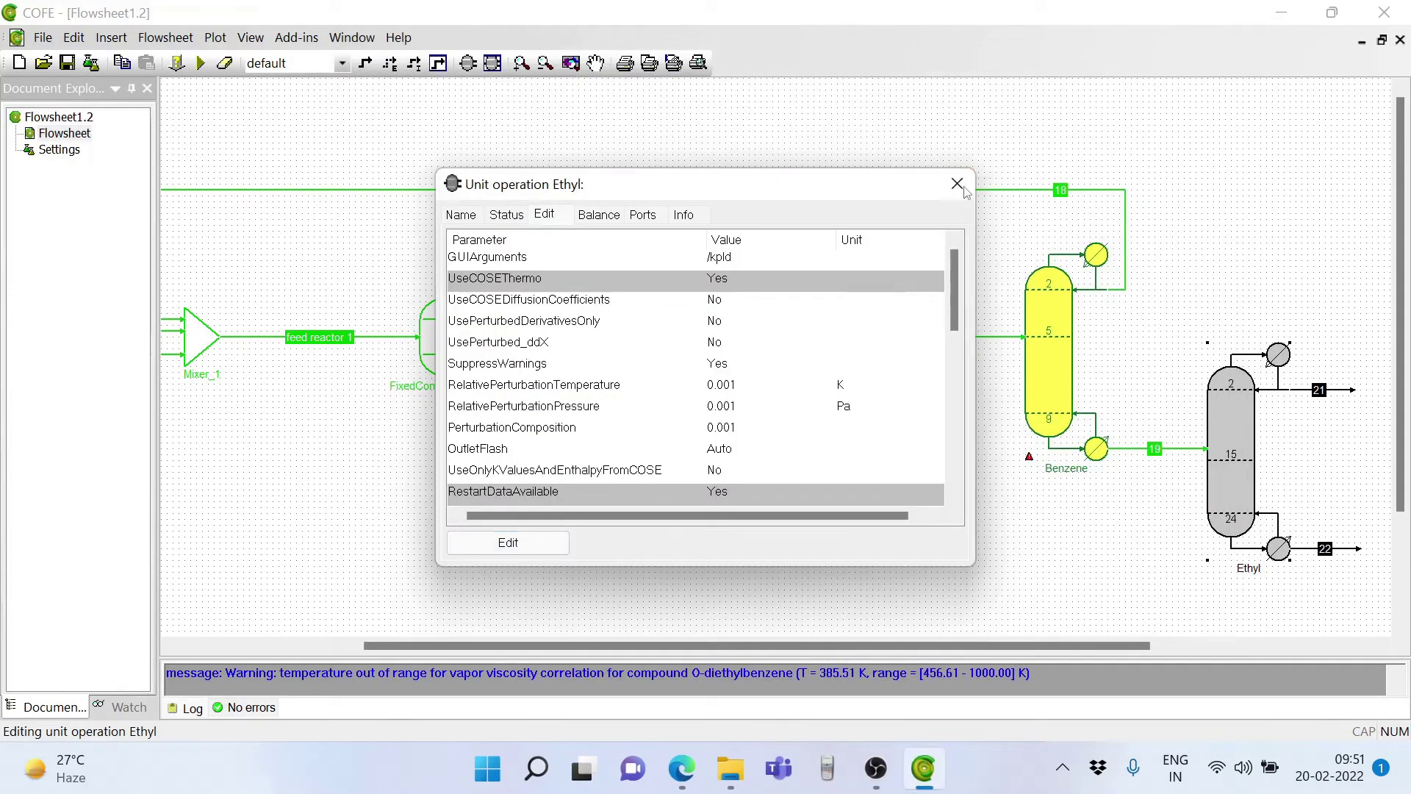
pyautogui.click(957, 184)
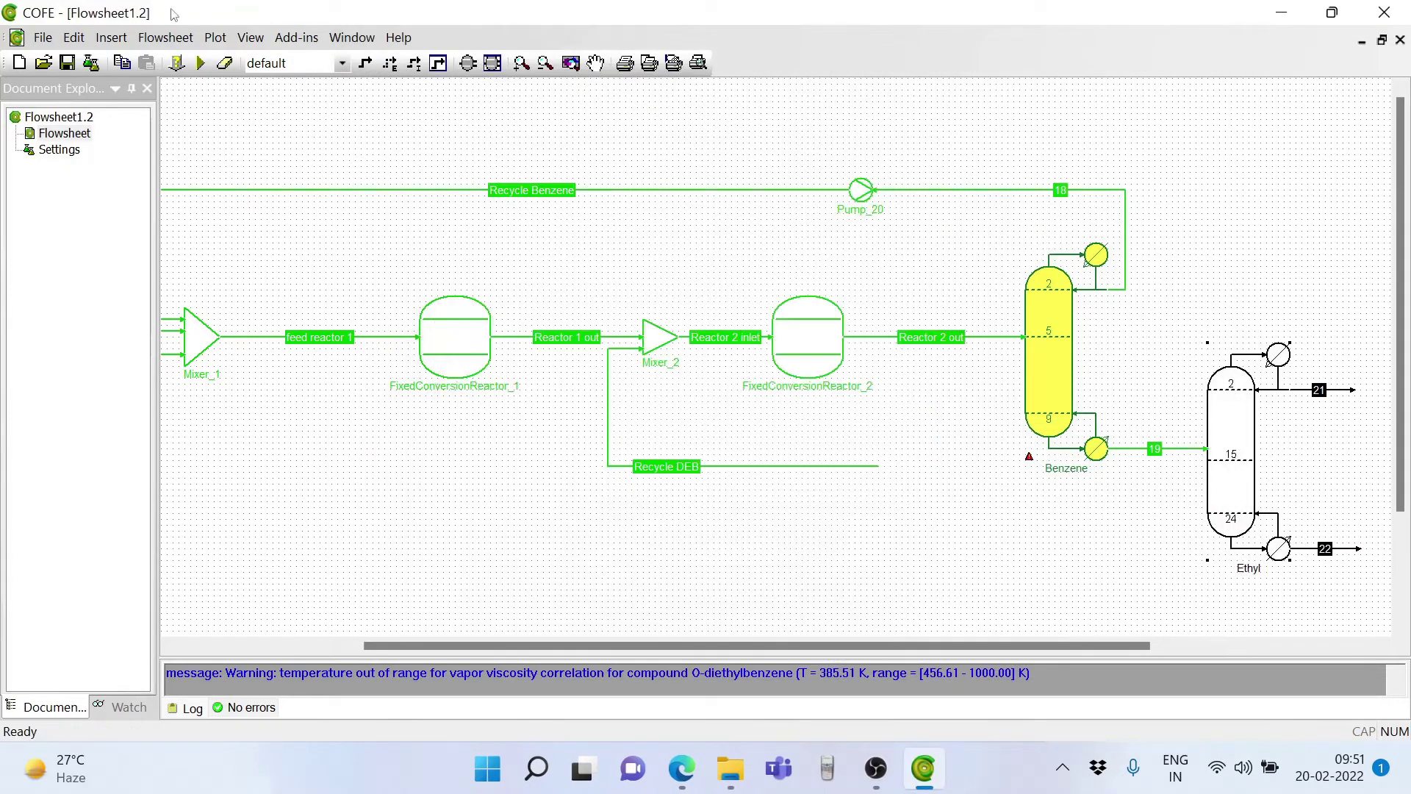
pyautogui.rightClick(1214, 458)
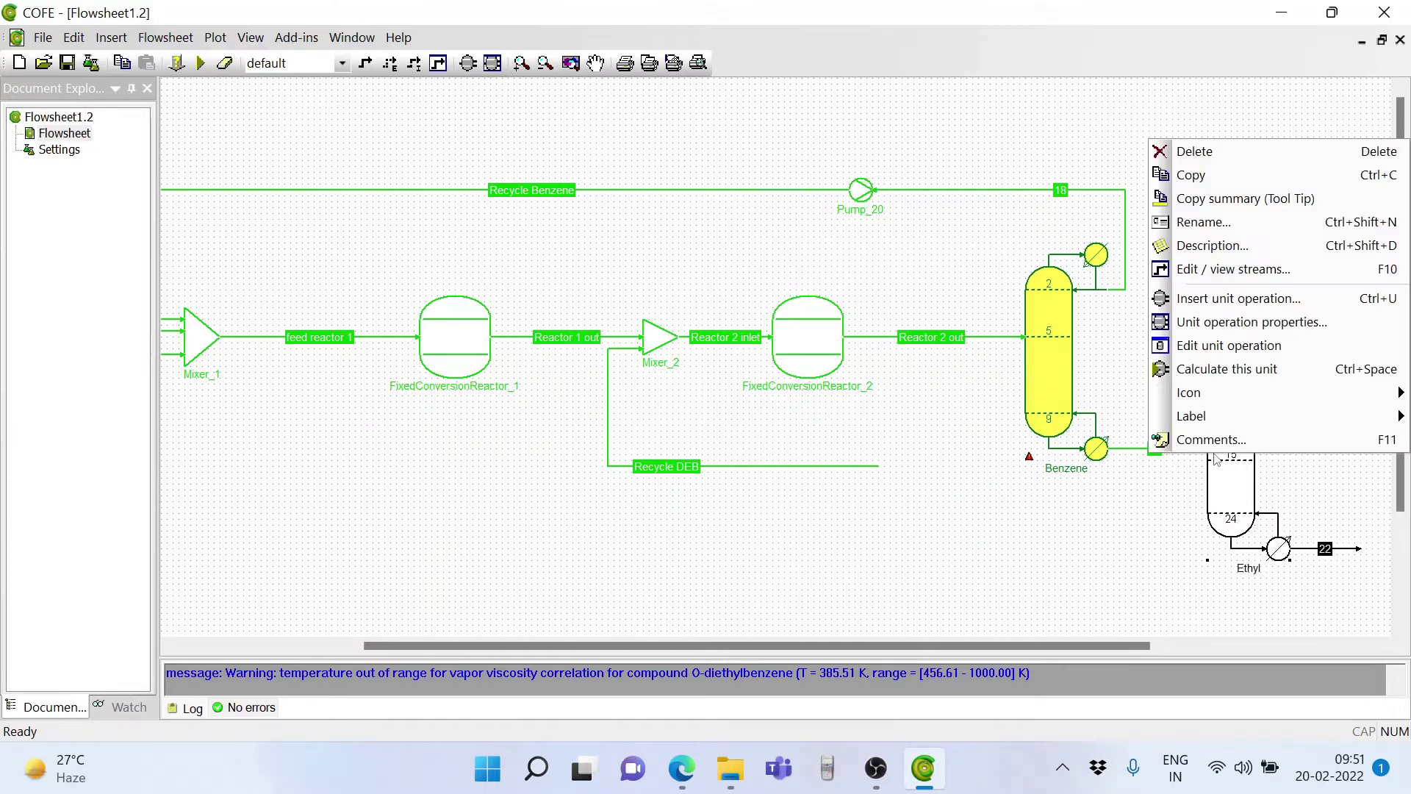
pyautogui.click(1203, 368)
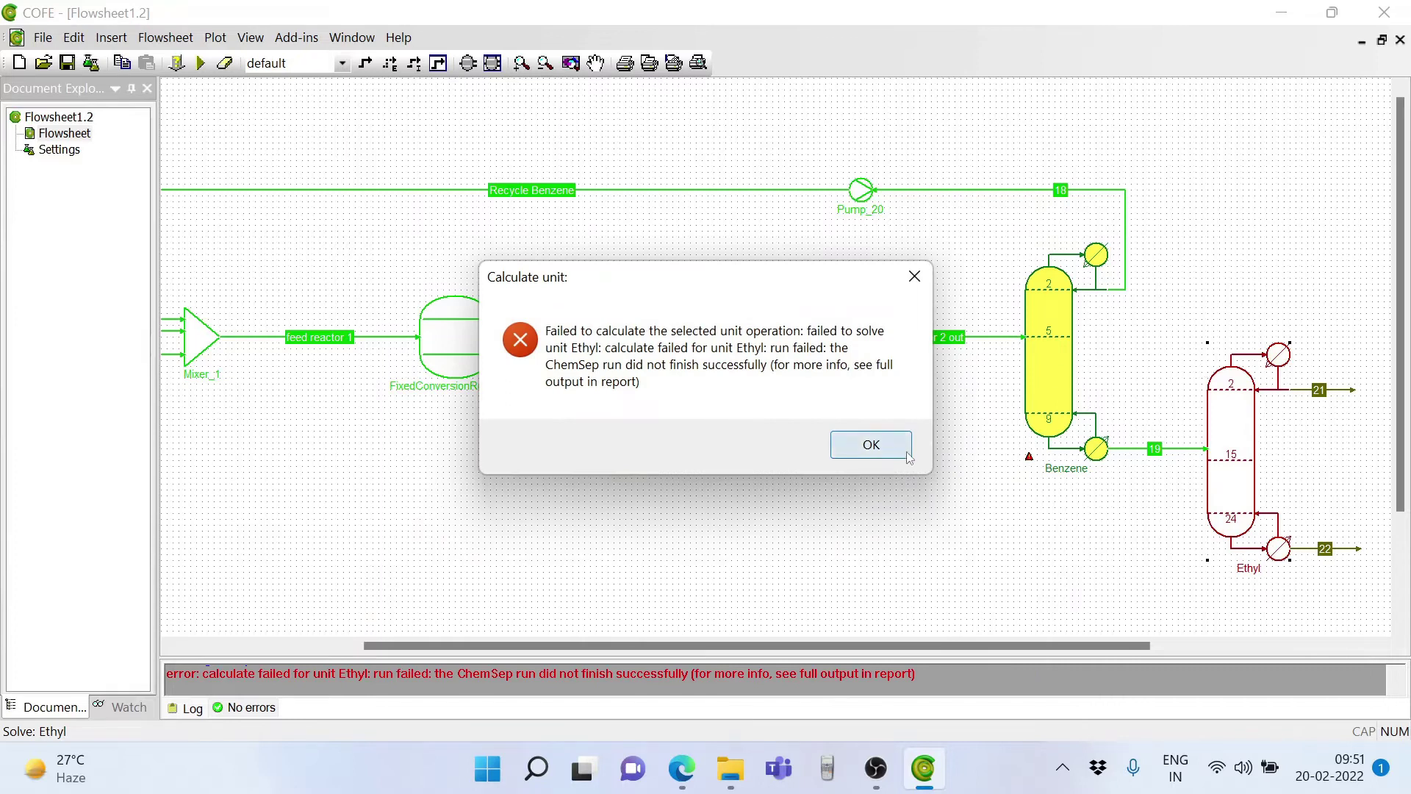
pyautogui.click(901, 454)
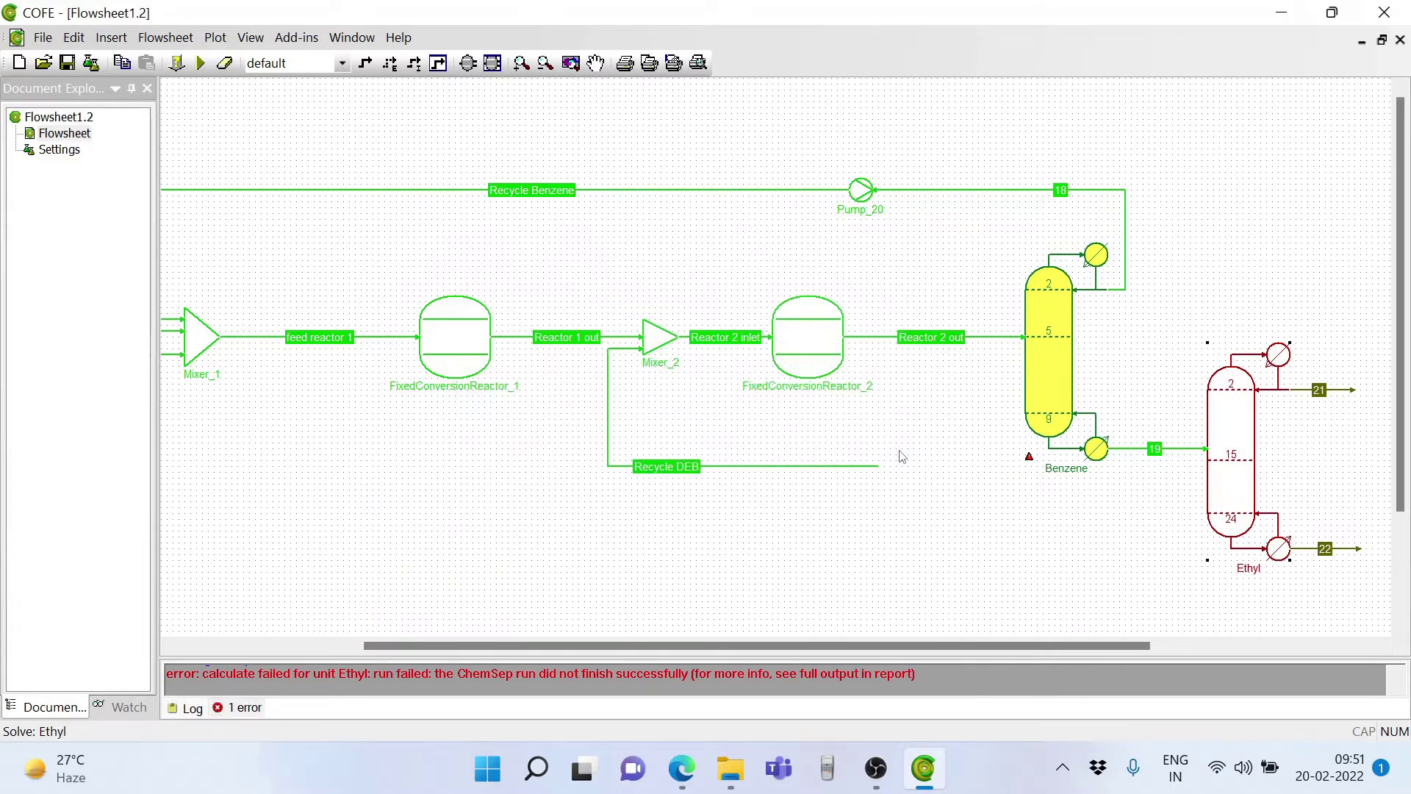
# - Retry the calculation of the Ethyl column with the same specifications and dismiss the message
pyautogui.rightClick(1226, 440)
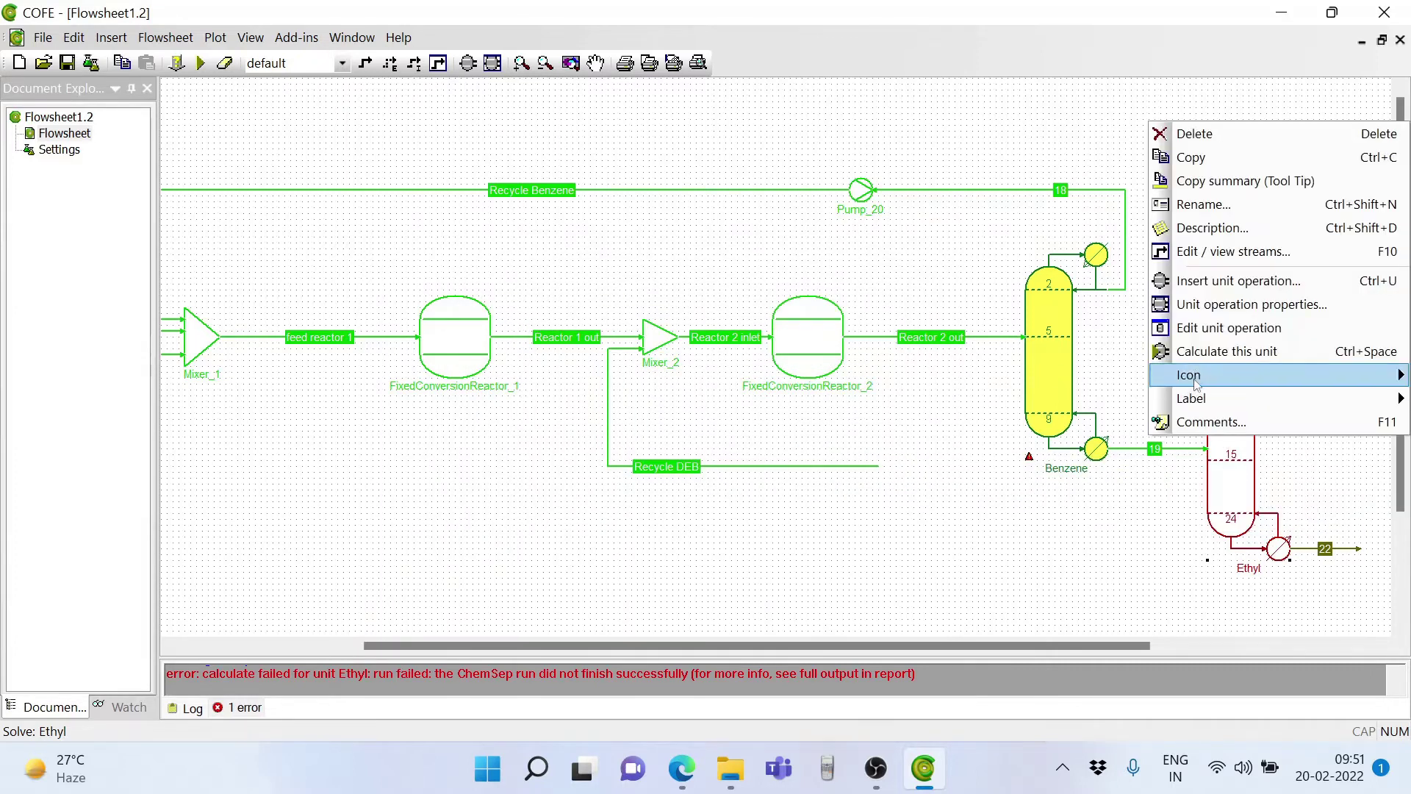
pyautogui.click(1202, 353)
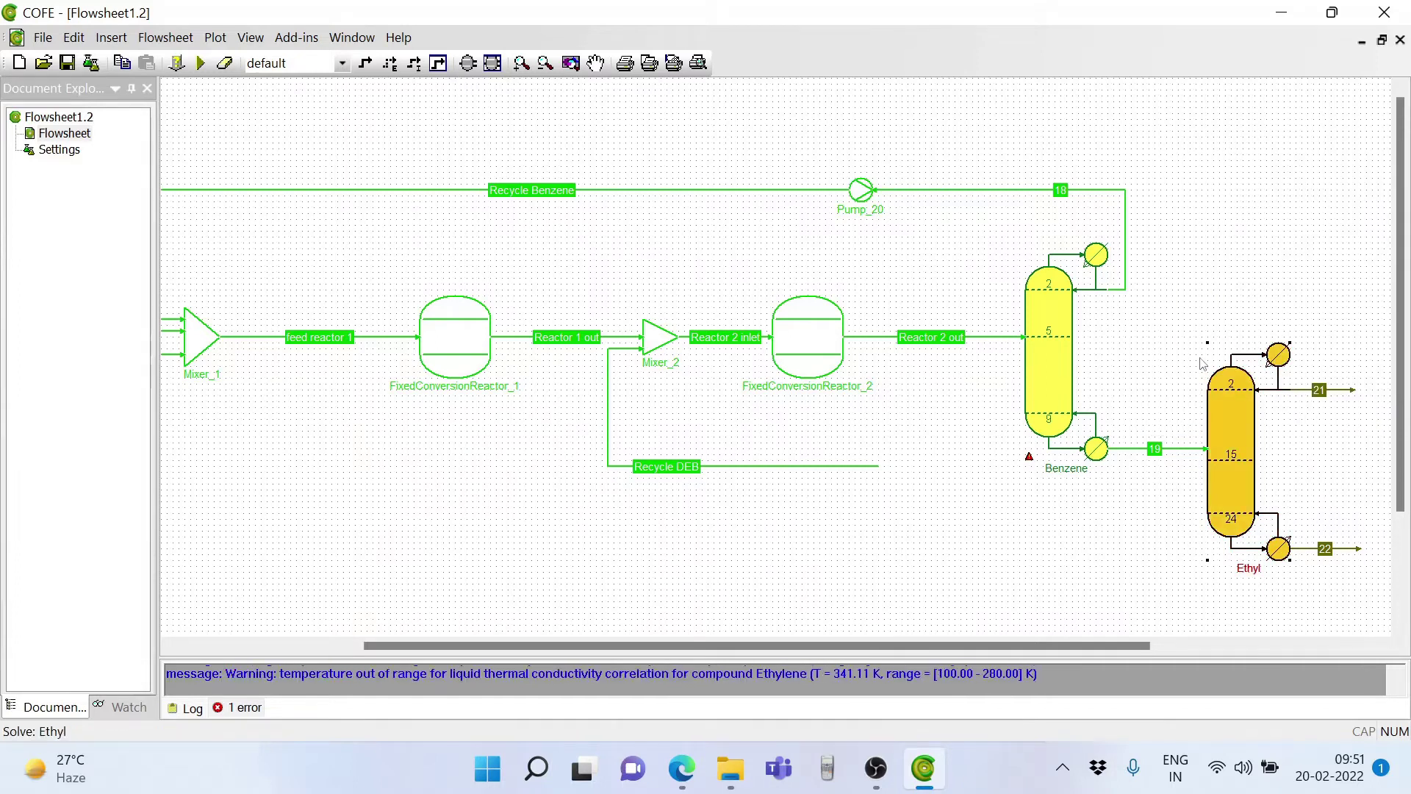
pyautogui.click(910, 444)
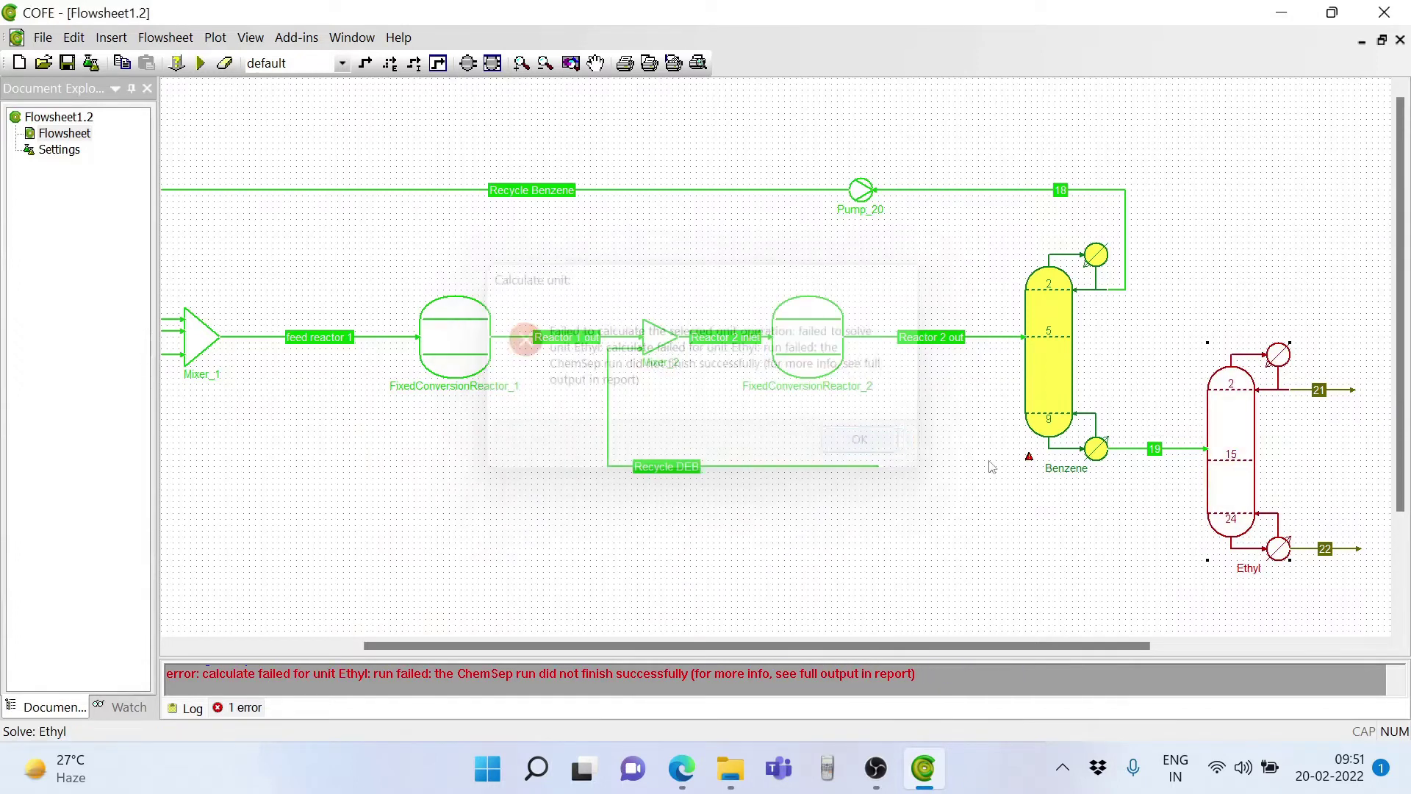
# - Reopen the Ethyl column specifications and set the Ethylbenzene top recovery to 0.999, keeping the O-diethylbenzene bottom recovery at 0.999
pyautogui.rightClick(1229, 452)
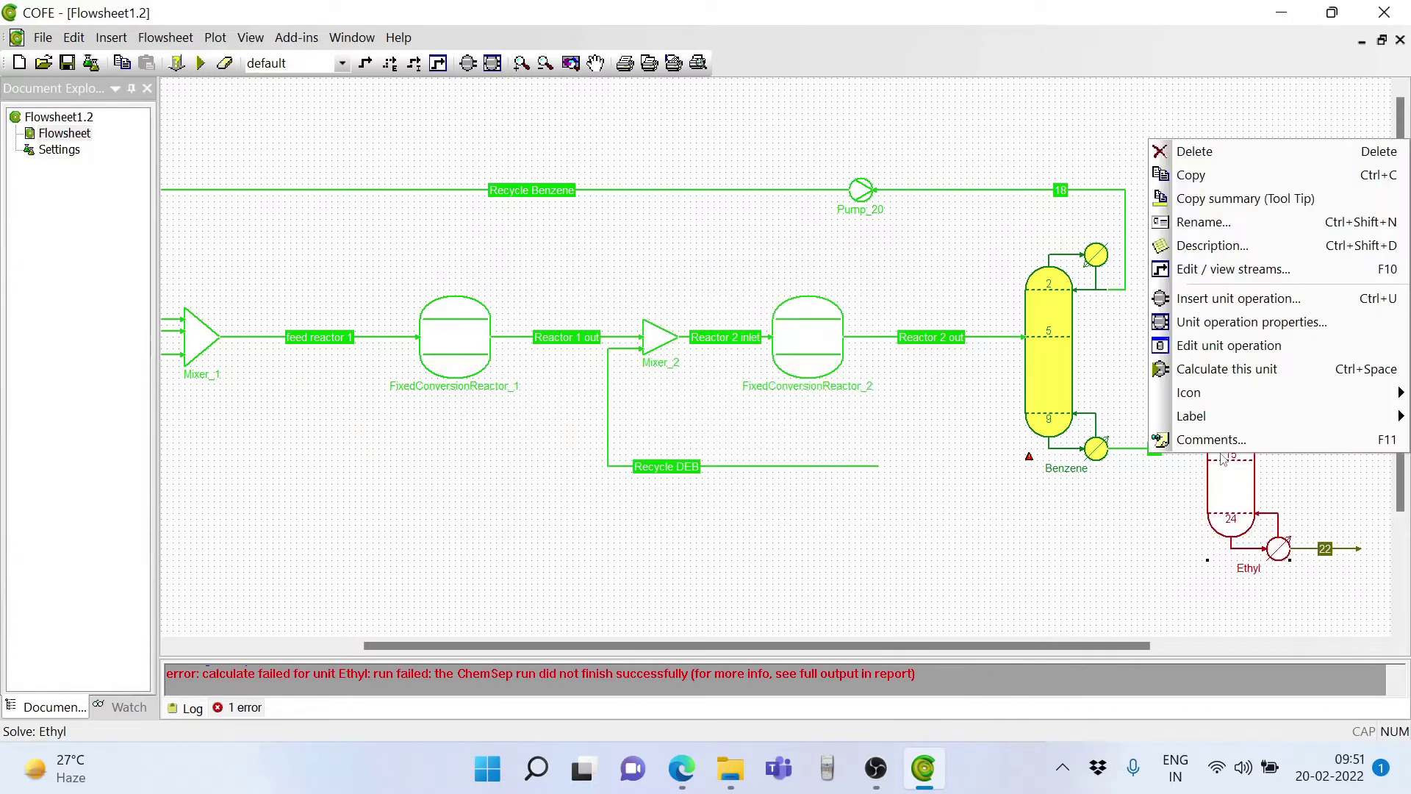
pyautogui.click(1193, 346)
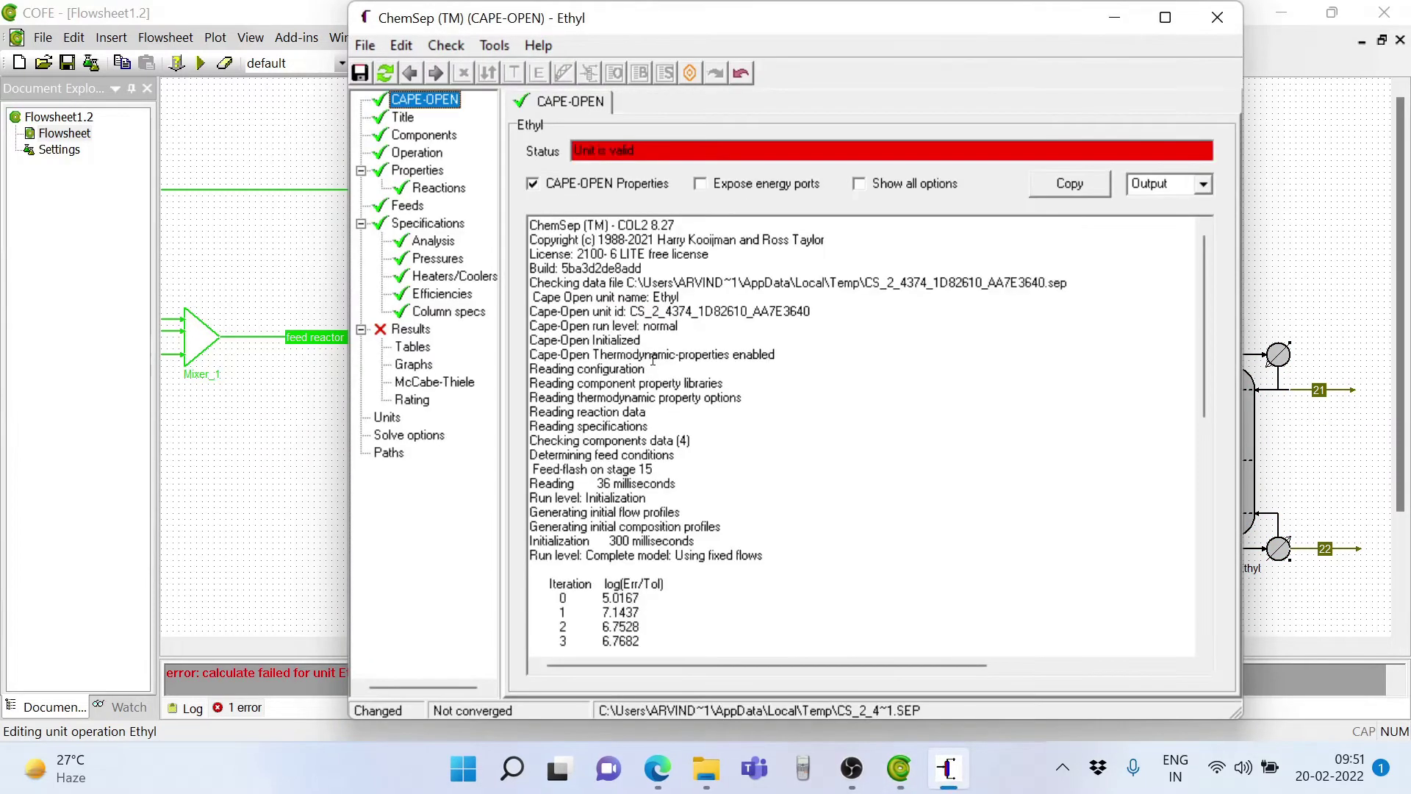
pyautogui.click(455, 312)
pyautogui.click(977, 192)
pyautogui.press('BackSpace')
pyautogui.press('BackSpace')
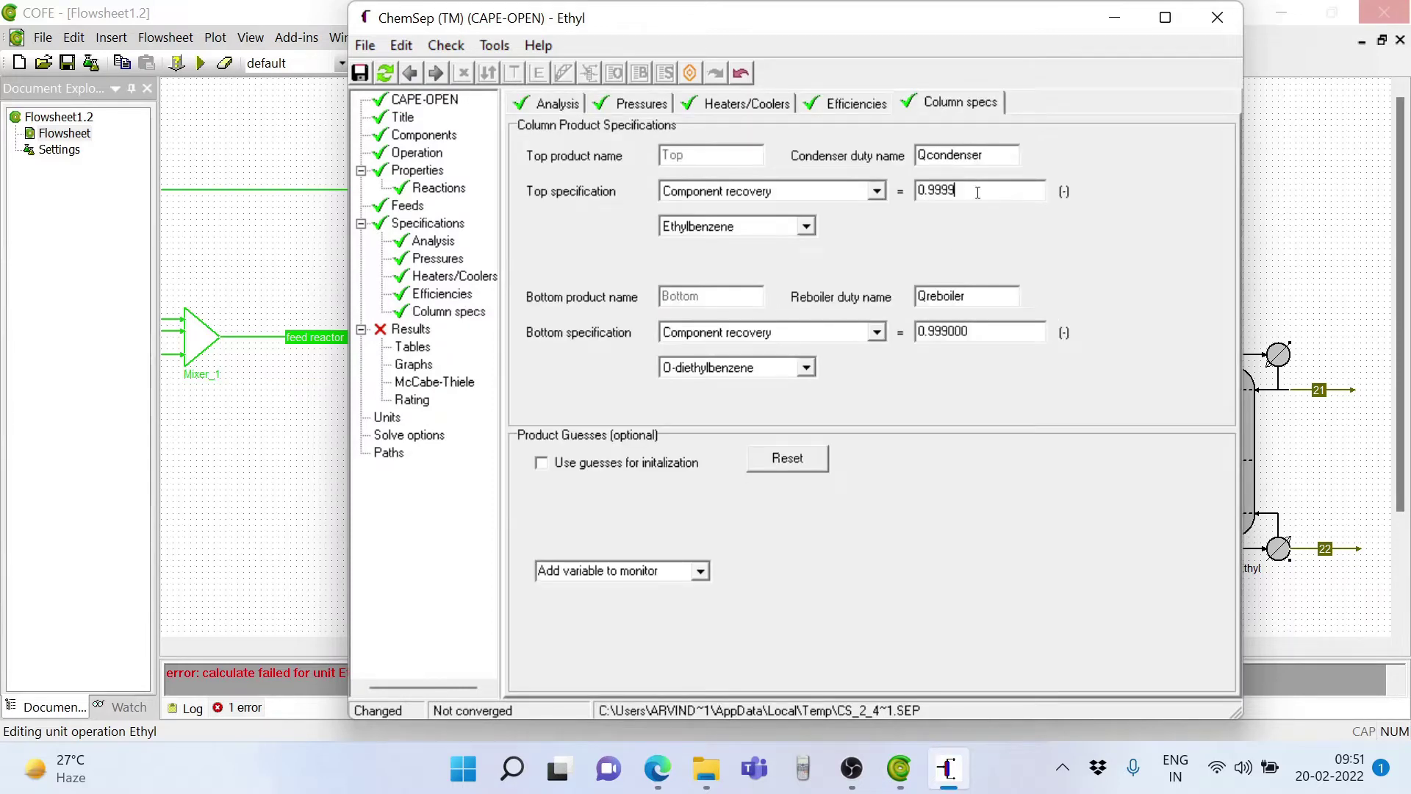
pyautogui.press('BackSpace')
pyautogui.write('000')
pyautogui.click(979, 328)
pyautogui.press('BackSpace')
pyautogui.press('BackSpace')
pyautogui.press('BackSpace')
# - Save the Ethyl input with both recoveries at 0.999 and try to recalculate only the Ethyl column
pyautogui.click(1217, 17)
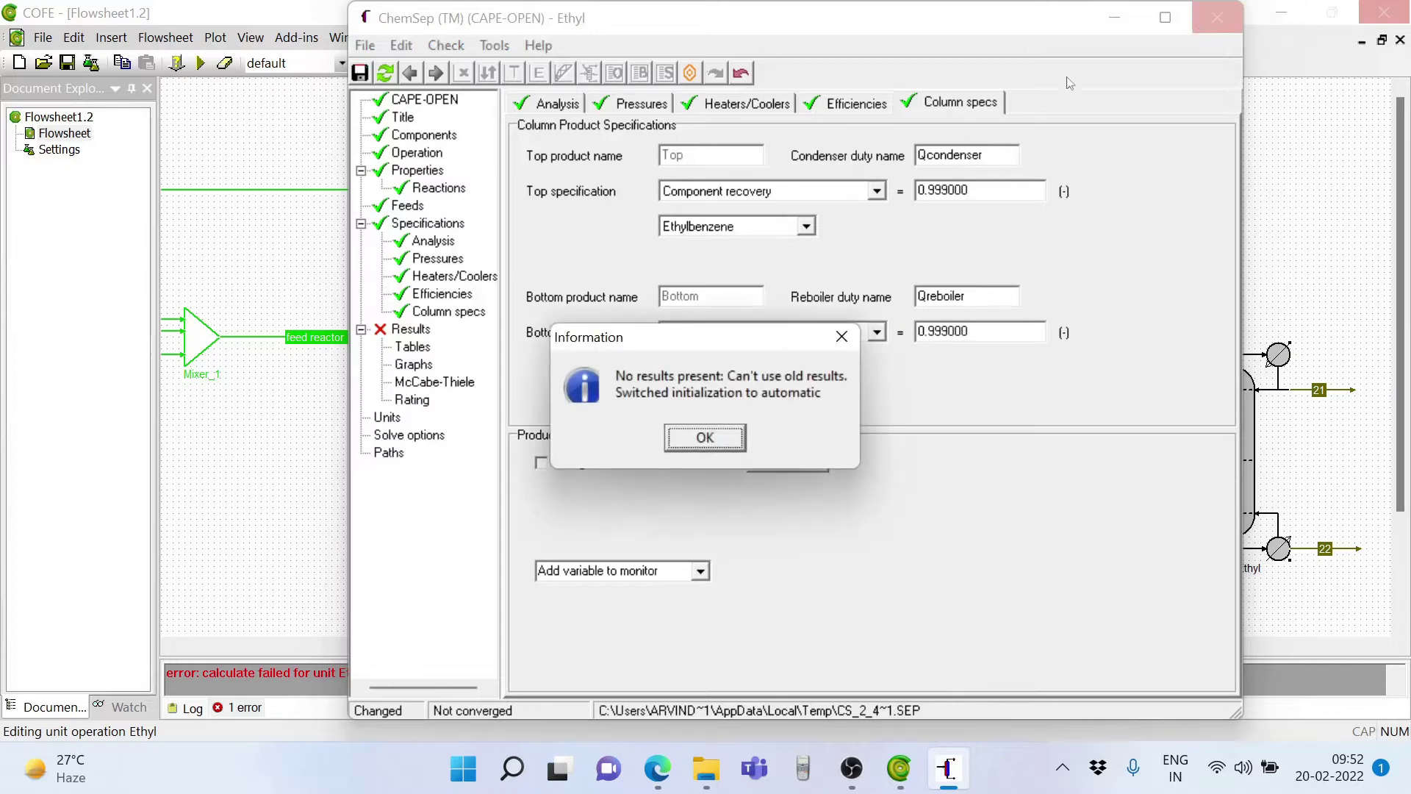
pyautogui.click(705, 437)
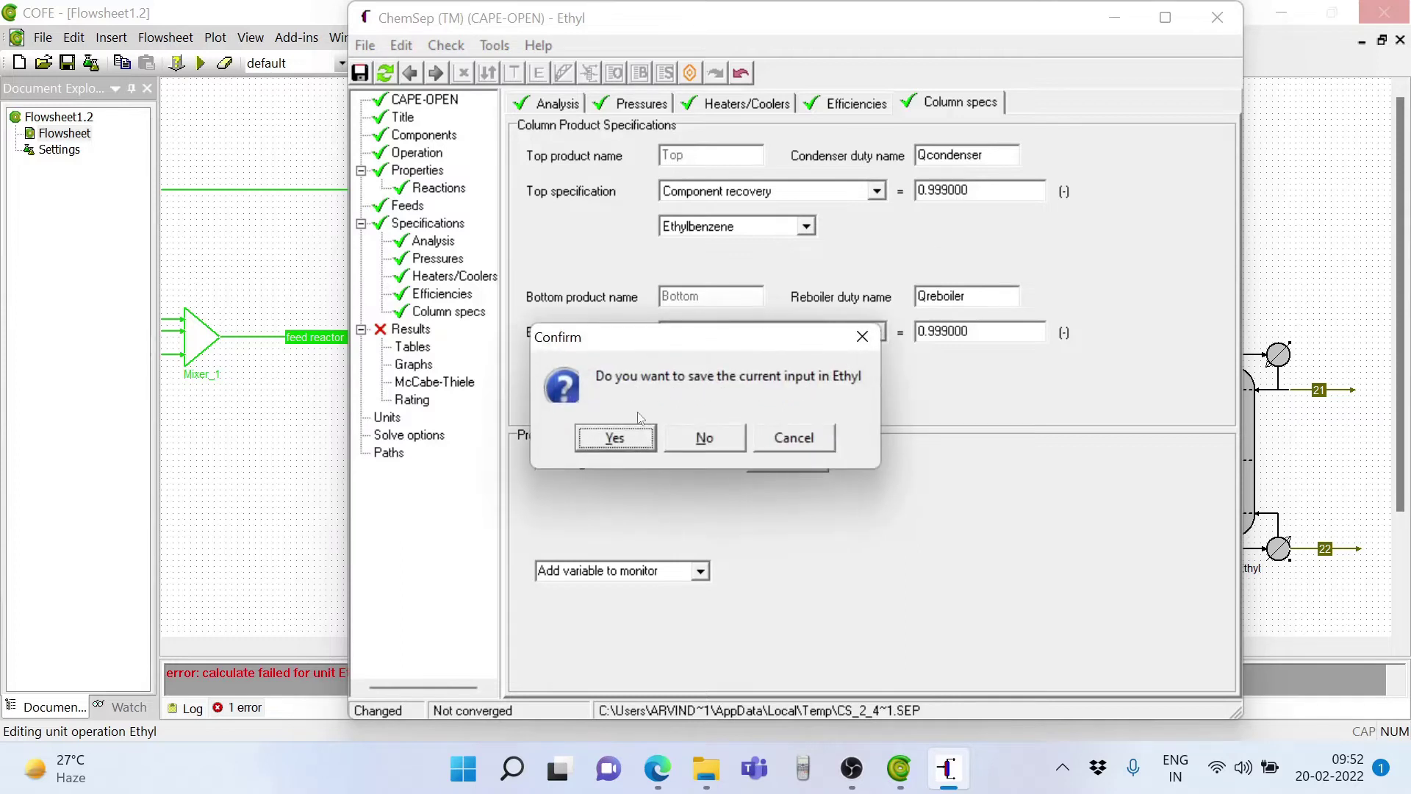
pyautogui.click(616, 439)
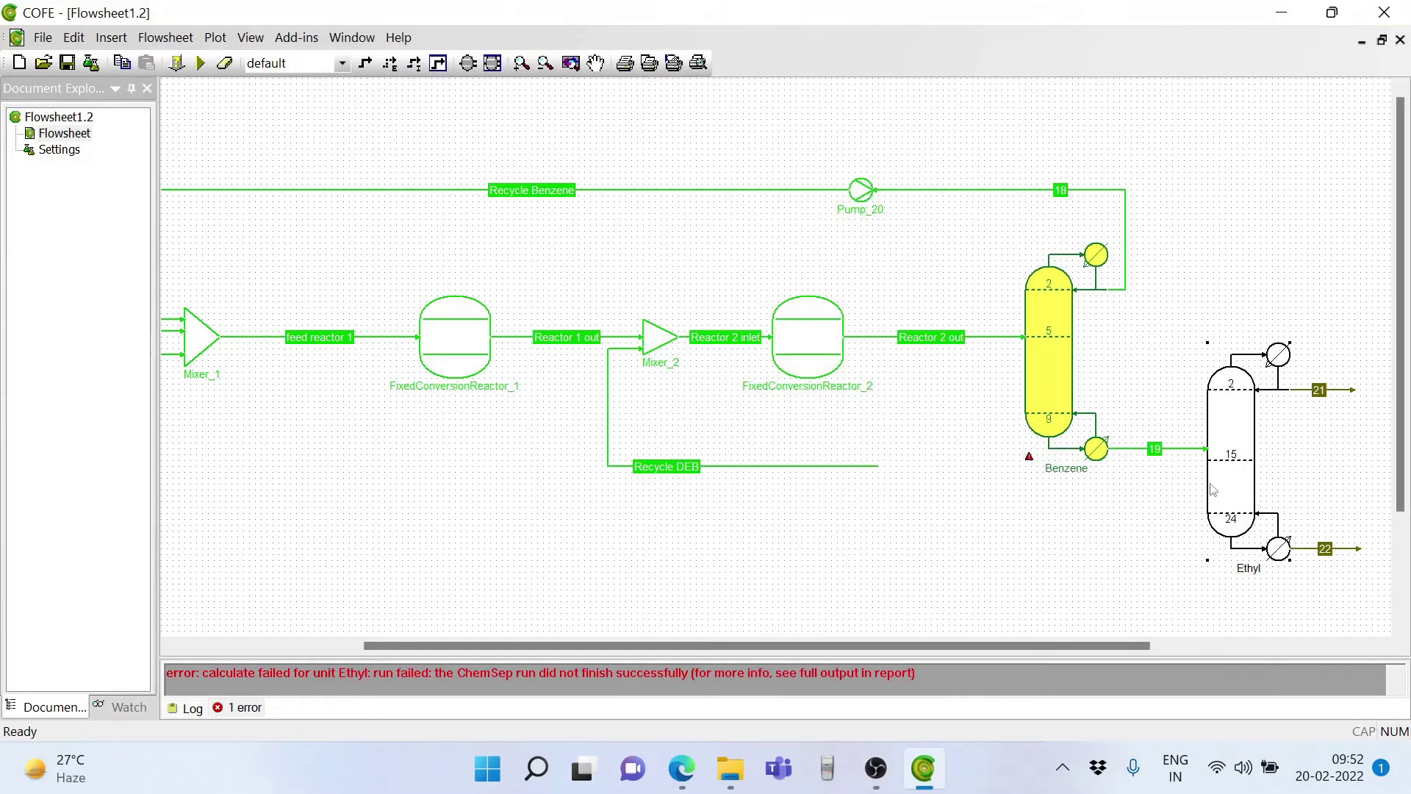
pyautogui.rightClick(1227, 441)
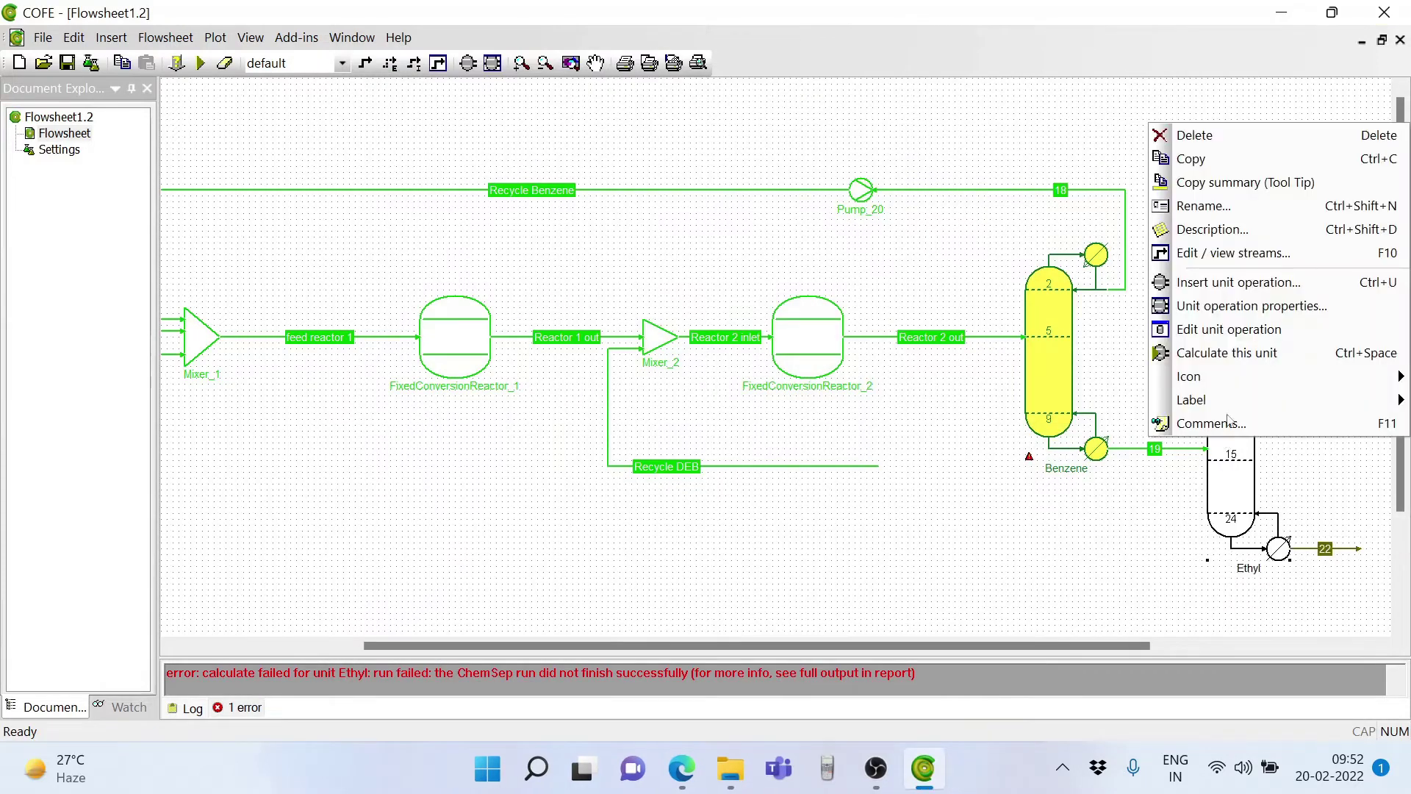
pyautogui.click(1213, 354)
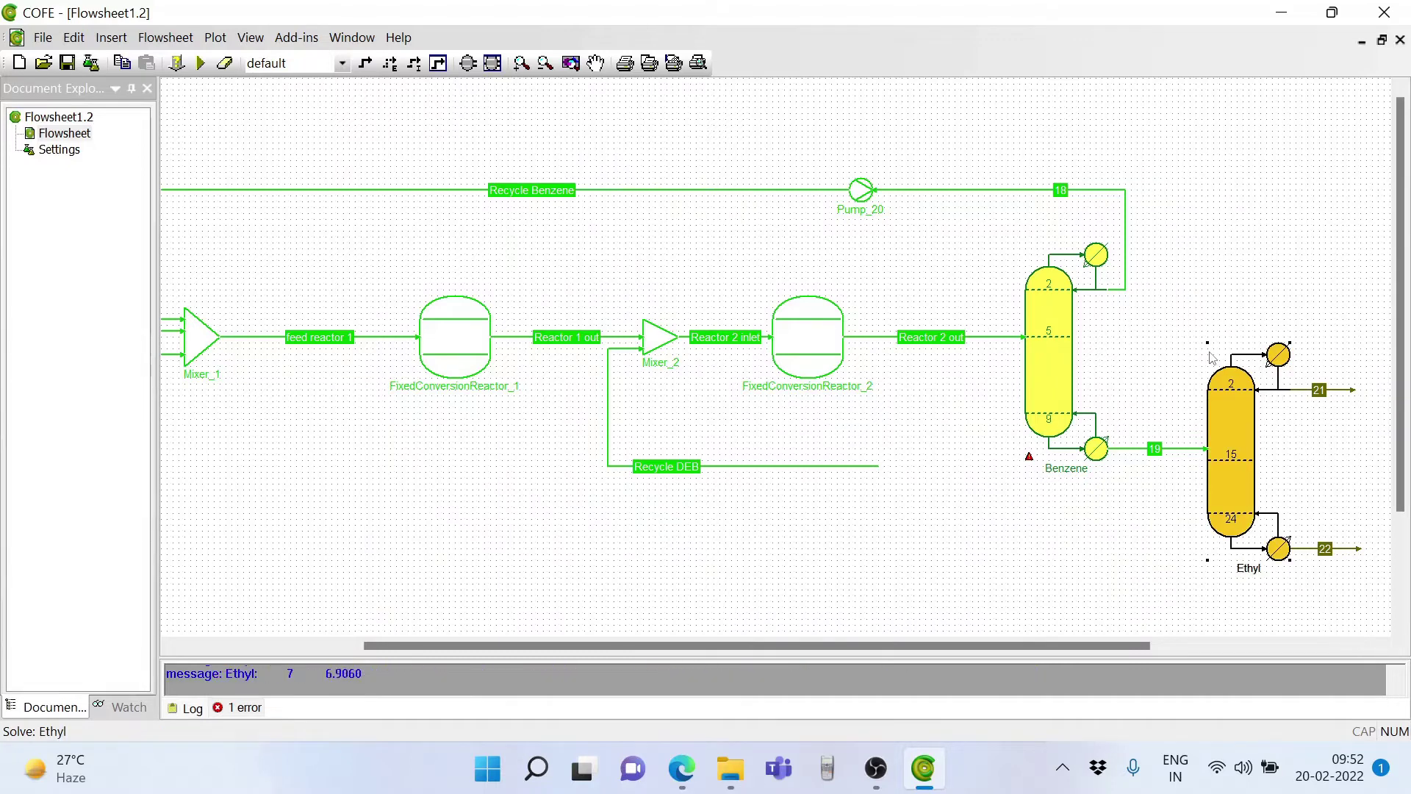
pyautogui.click(882, 444)
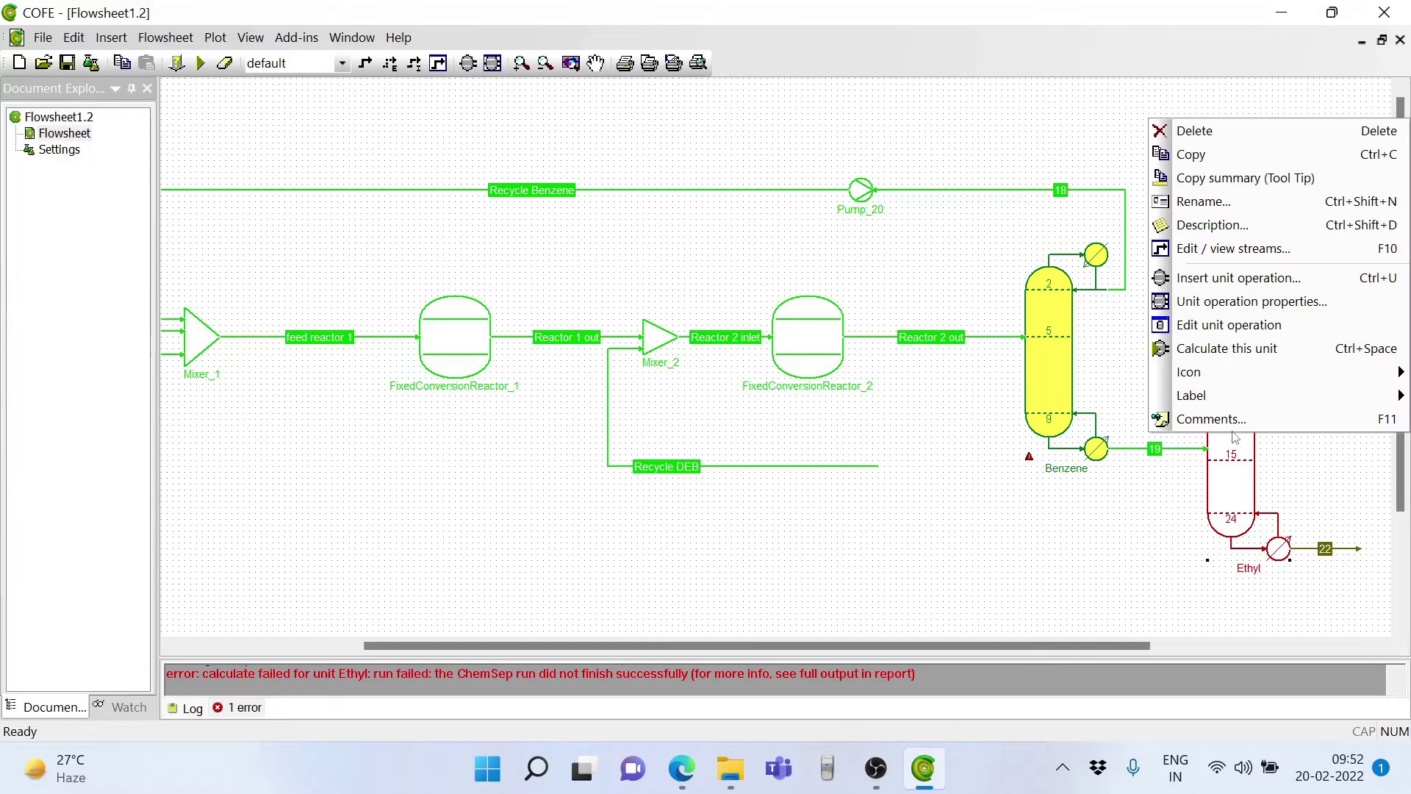
# - Reopen the Ethyl column specifications in ChemSep and set the O-diethylbenzene bottom recovery to 0.99
pyautogui.click(1209, 325)
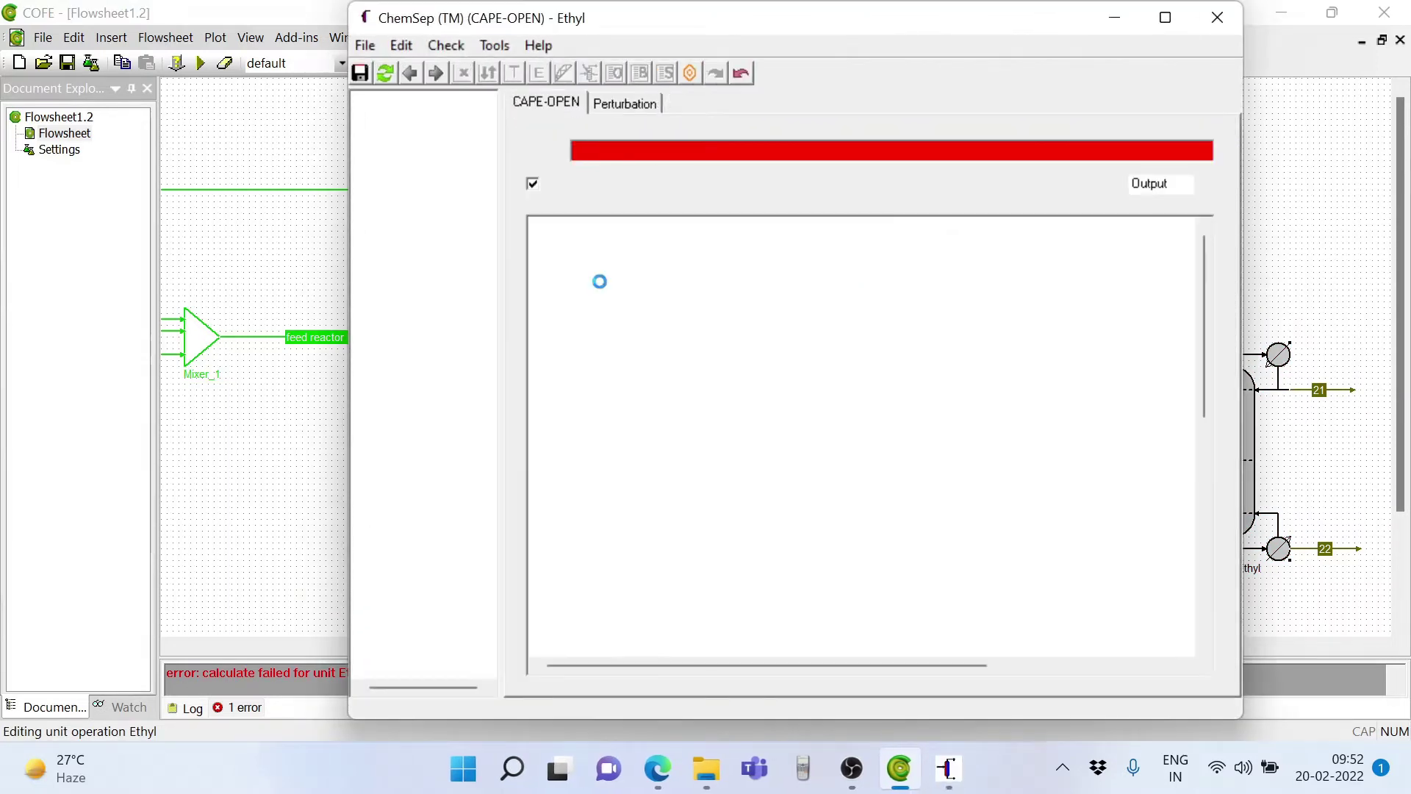
pyautogui.click(445, 311)
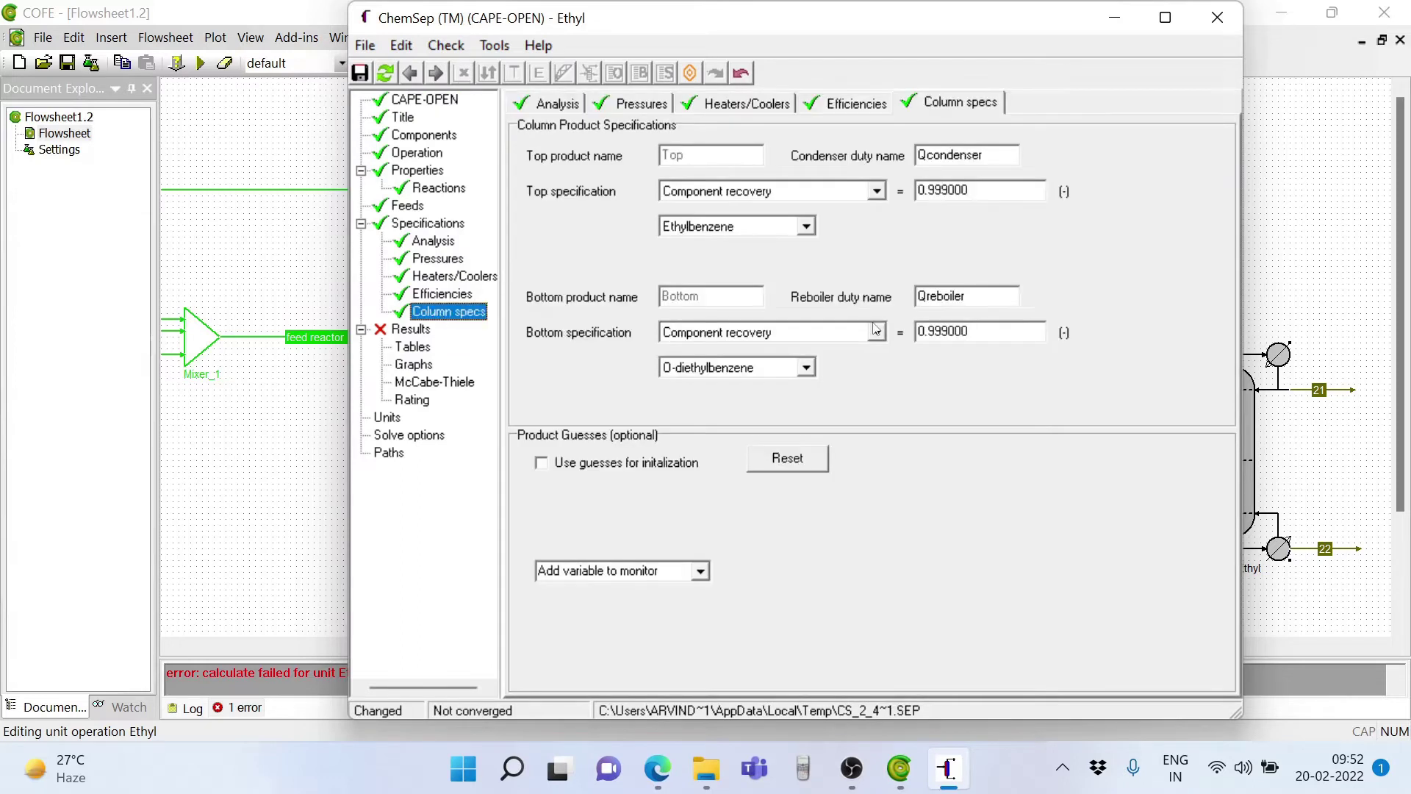
pyautogui.click(989, 329)
pyautogui.press('BackSpace')
pyautogui.press('BackSpace')
pyautogui.press('BackSpace')
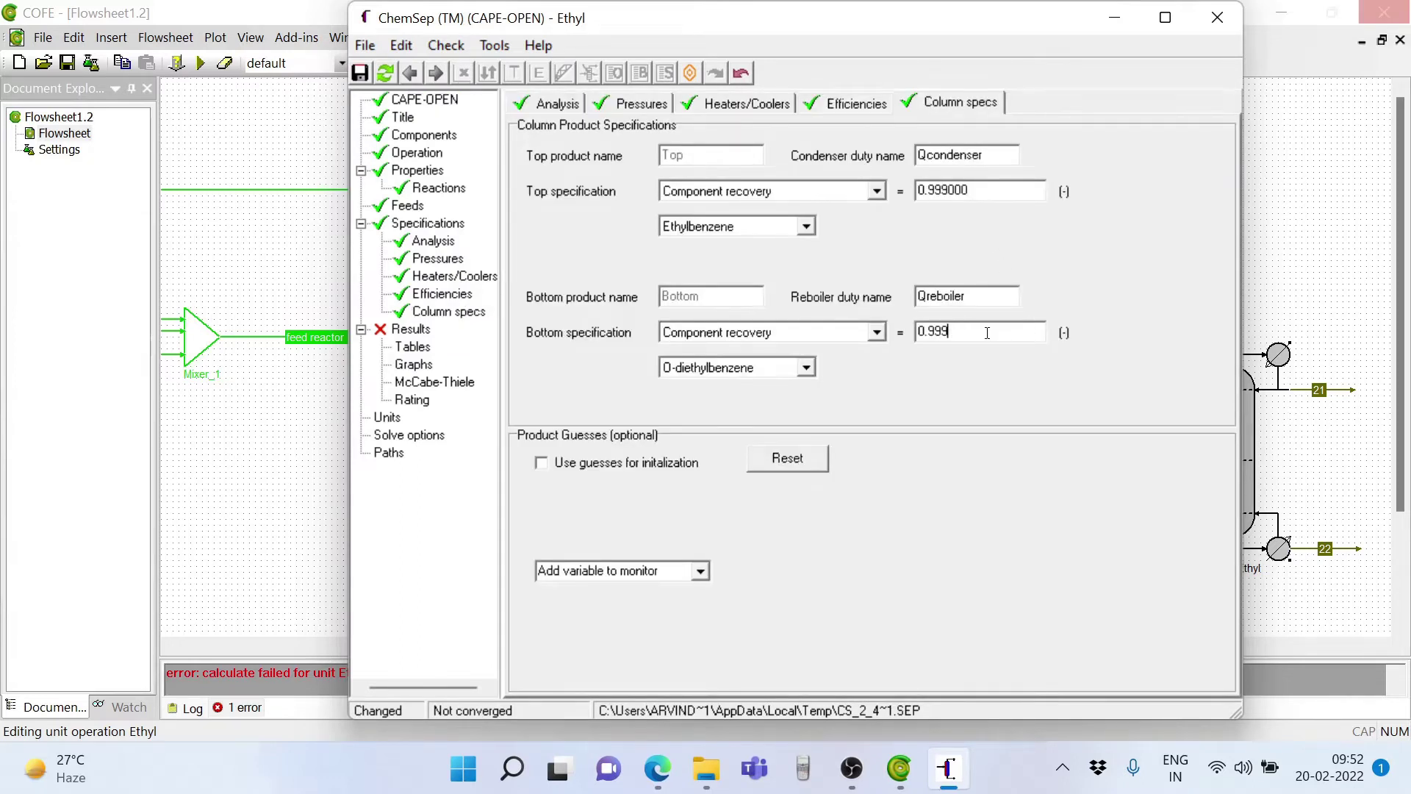
pyautogui.press('BackSpace')
pyautogui.press('Return')
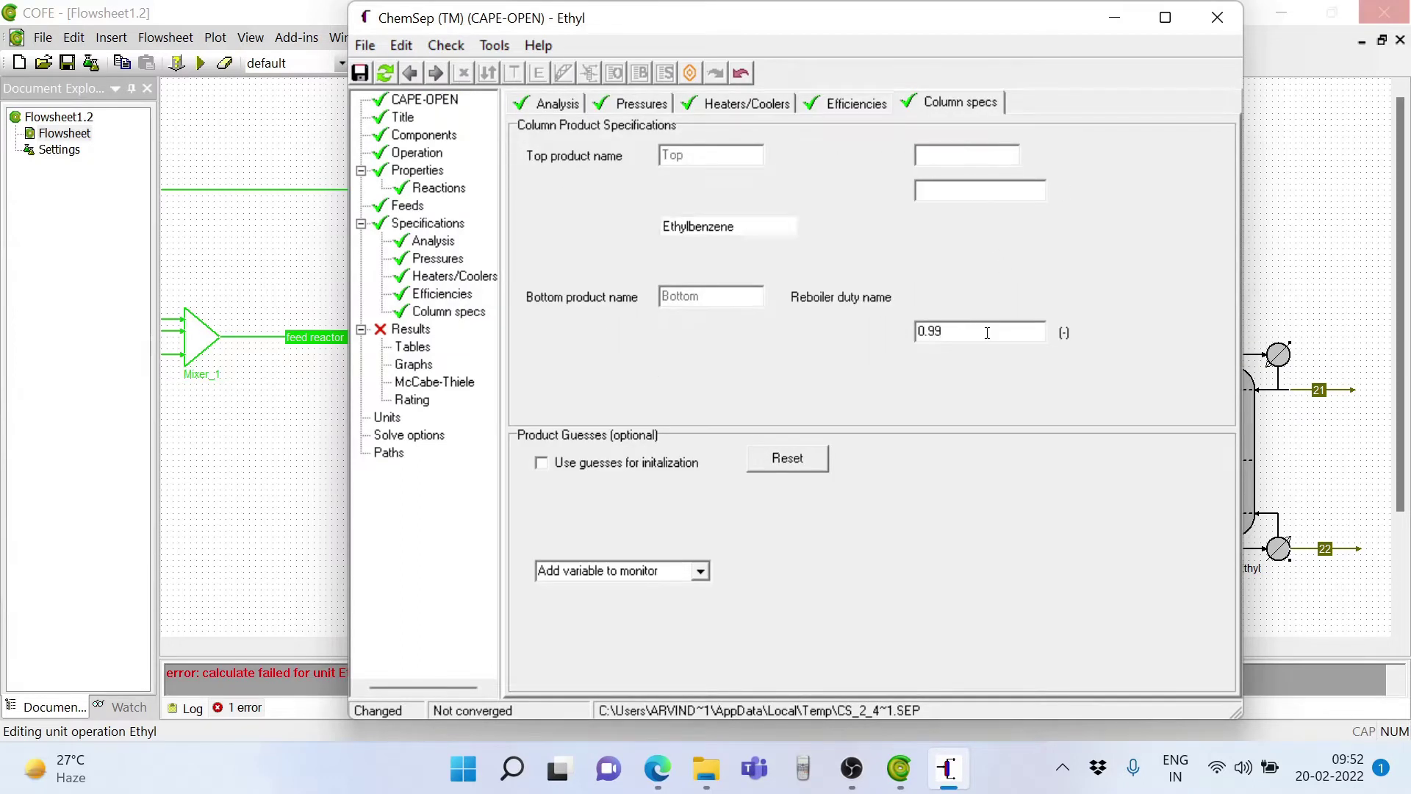
# - Save the Ethyl input, recalculate only the Ethyl column in the flowsheet, and dismiss the completion message
pyautogui.click(1218, 11)
pyautogui.click(699, 436)
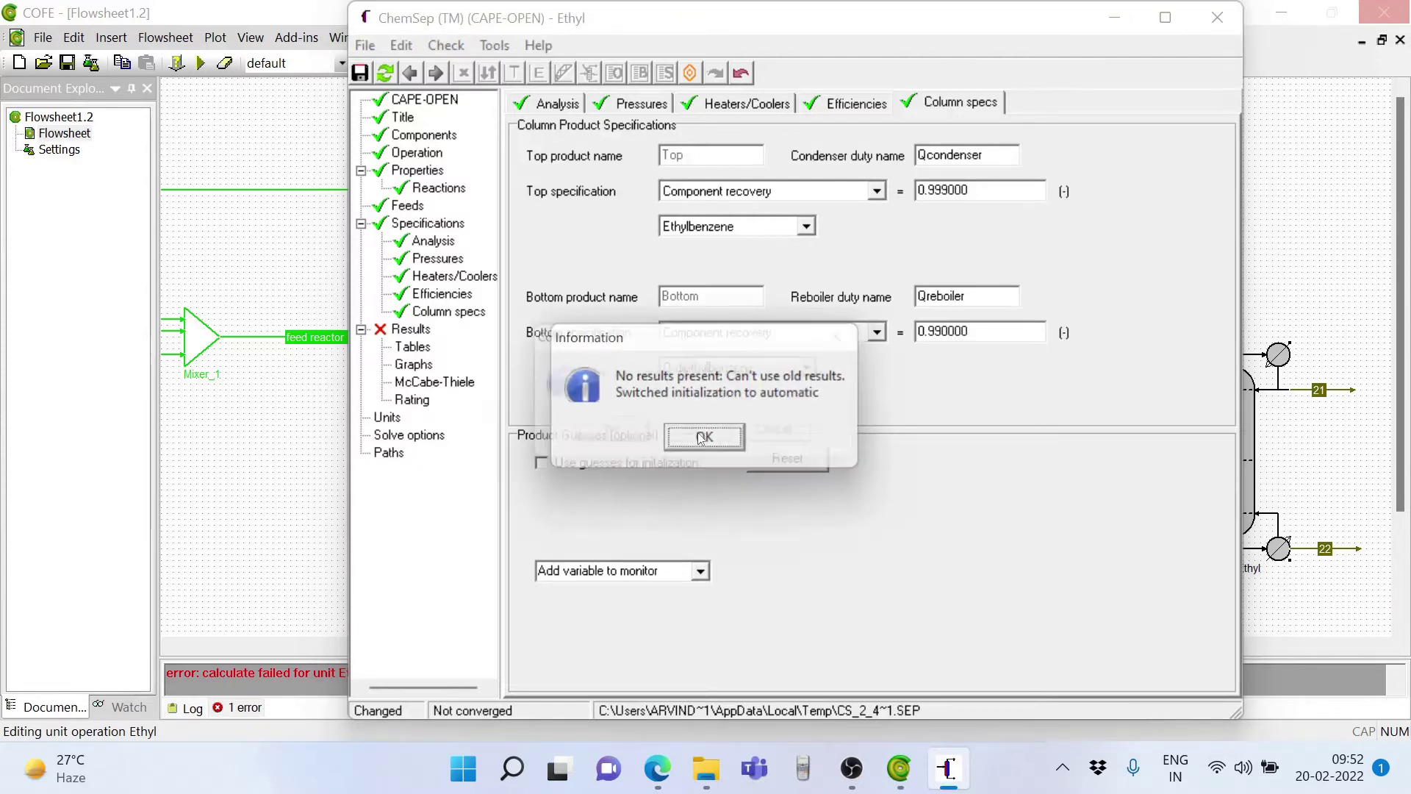
pyautogui.click(610, 437)
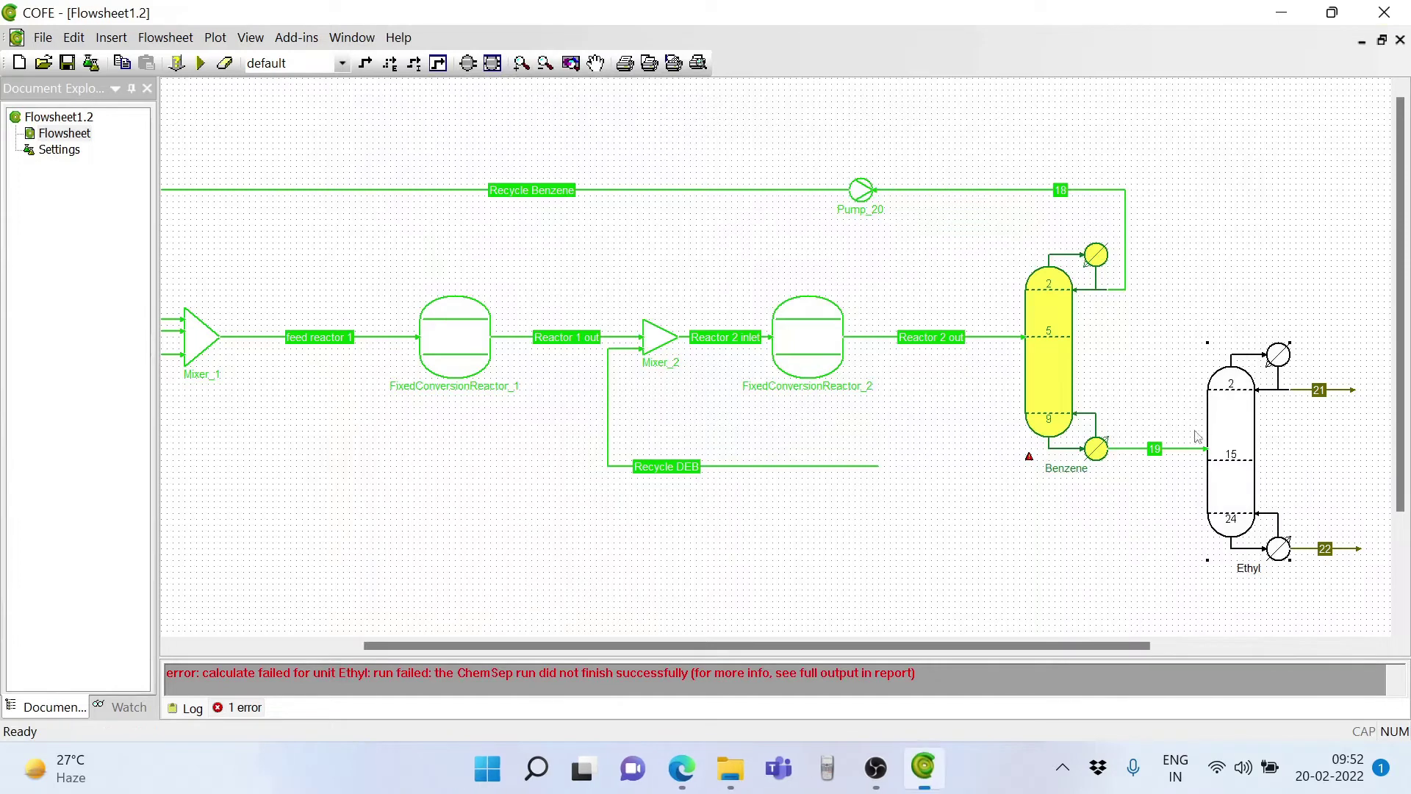
pyautogui.rightClick(1217, 436)
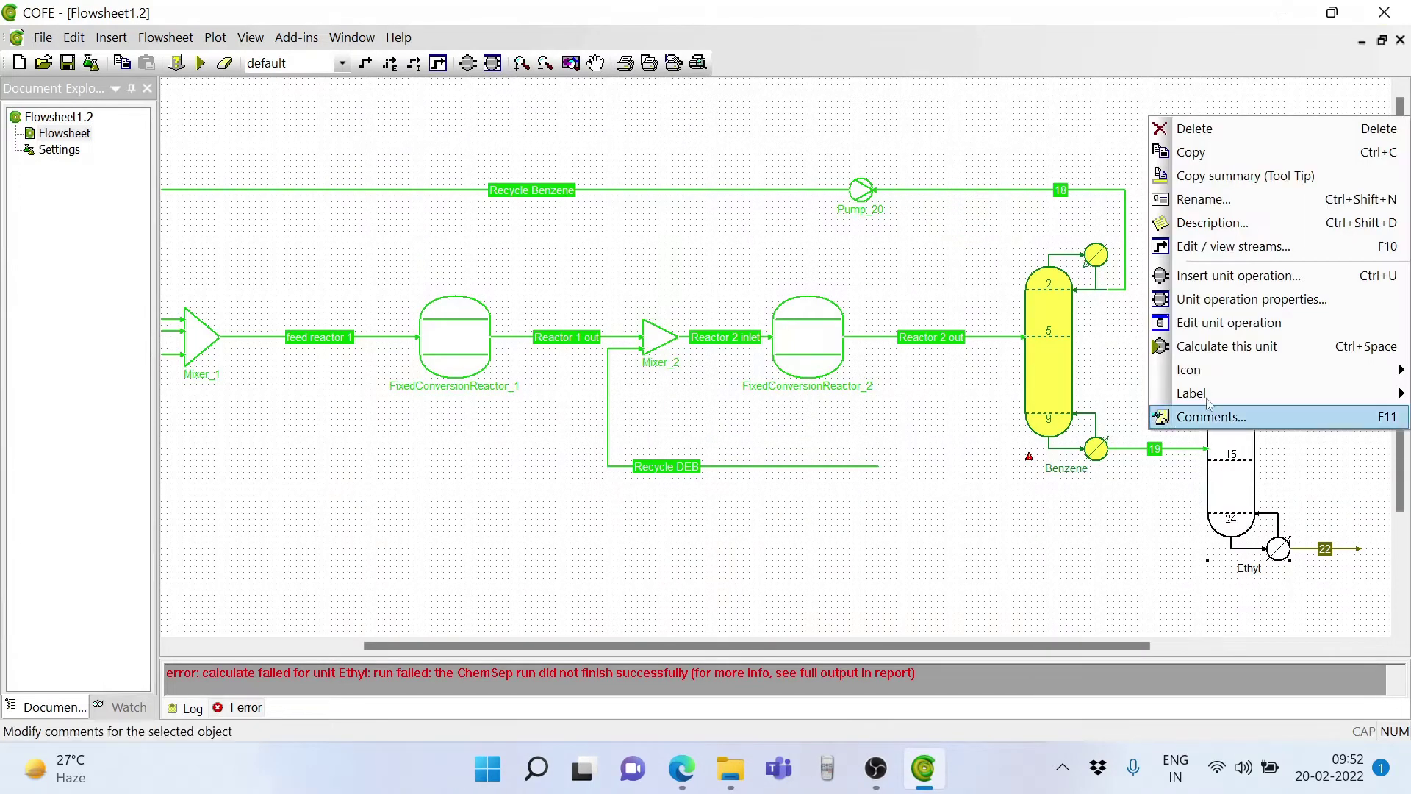
pyautogui.click(1206, 348)
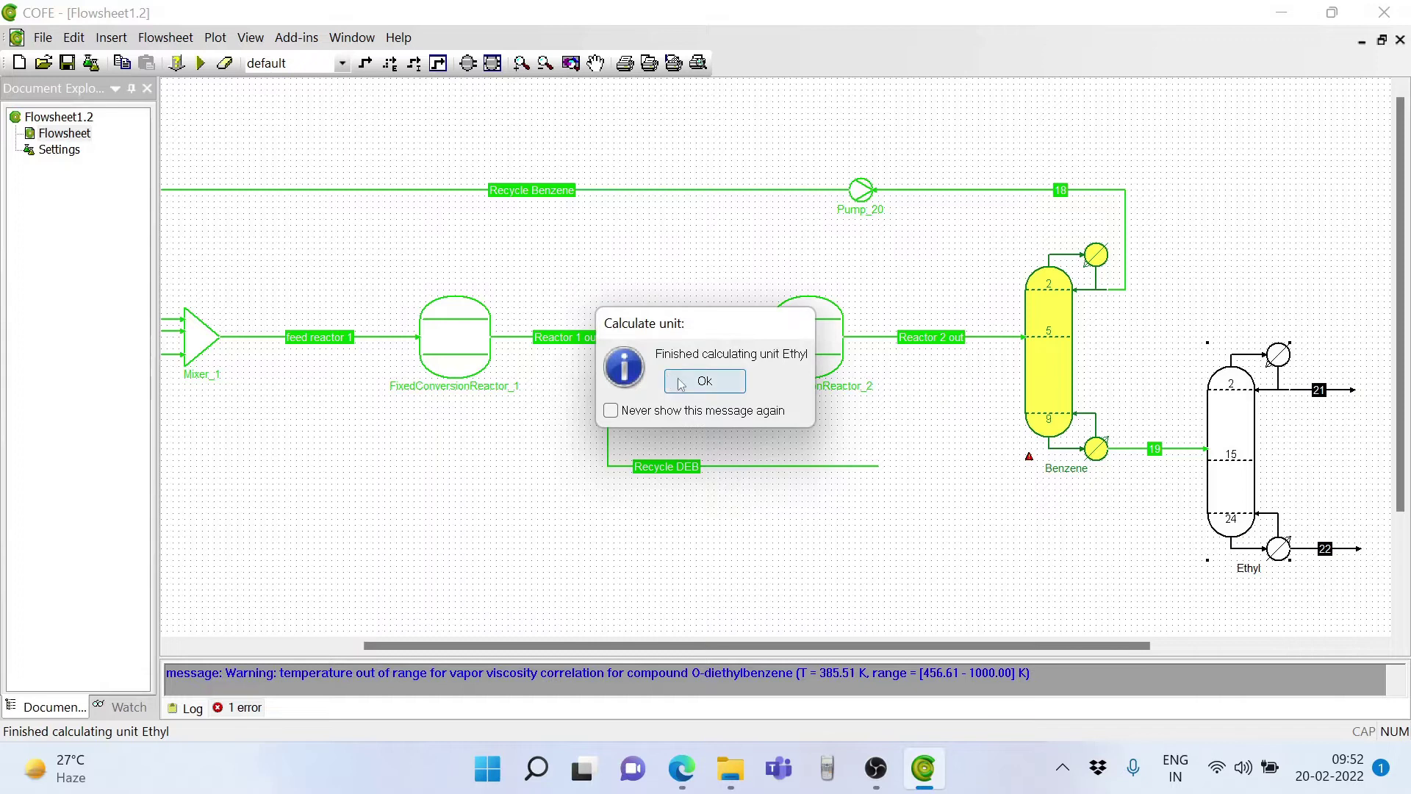
pyautogui.click(669, 382)
# - Reopen the Ethyl column specifications in ChemSep and change the top specification to component flow for Ethylbenzene
pyautogui.moveTo(1257, 433)
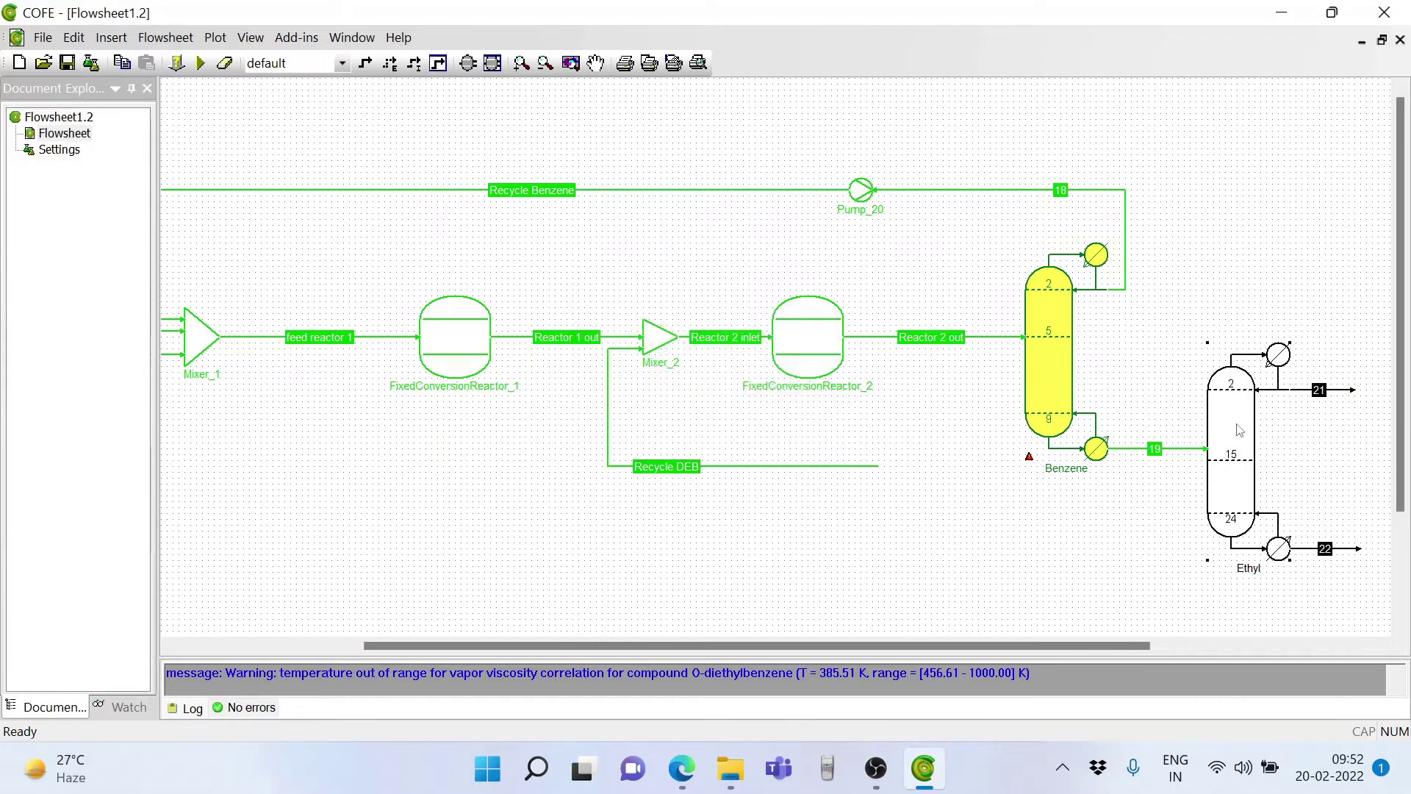
pyautogui.doubleClick(1240, 430)
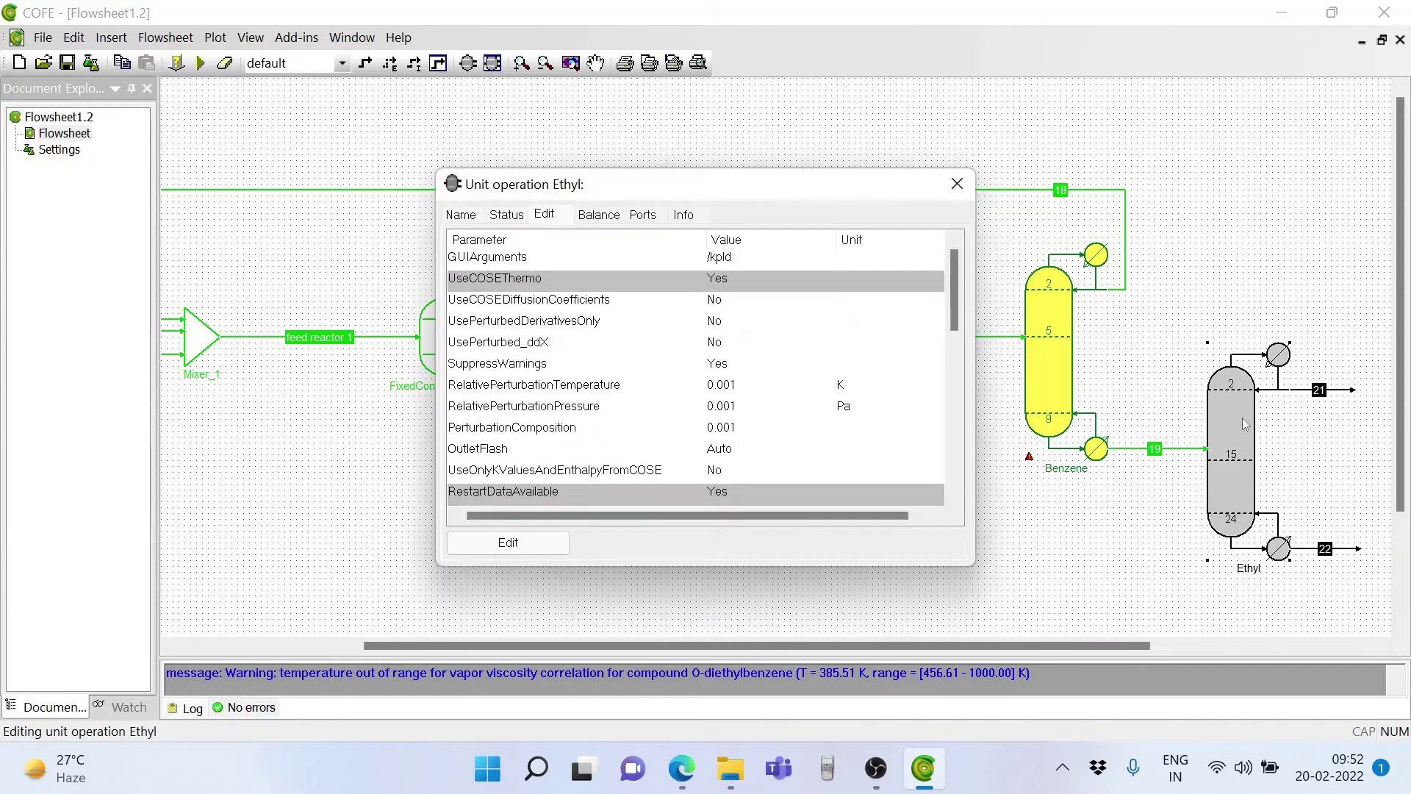
pyautogui.click(546, 544)
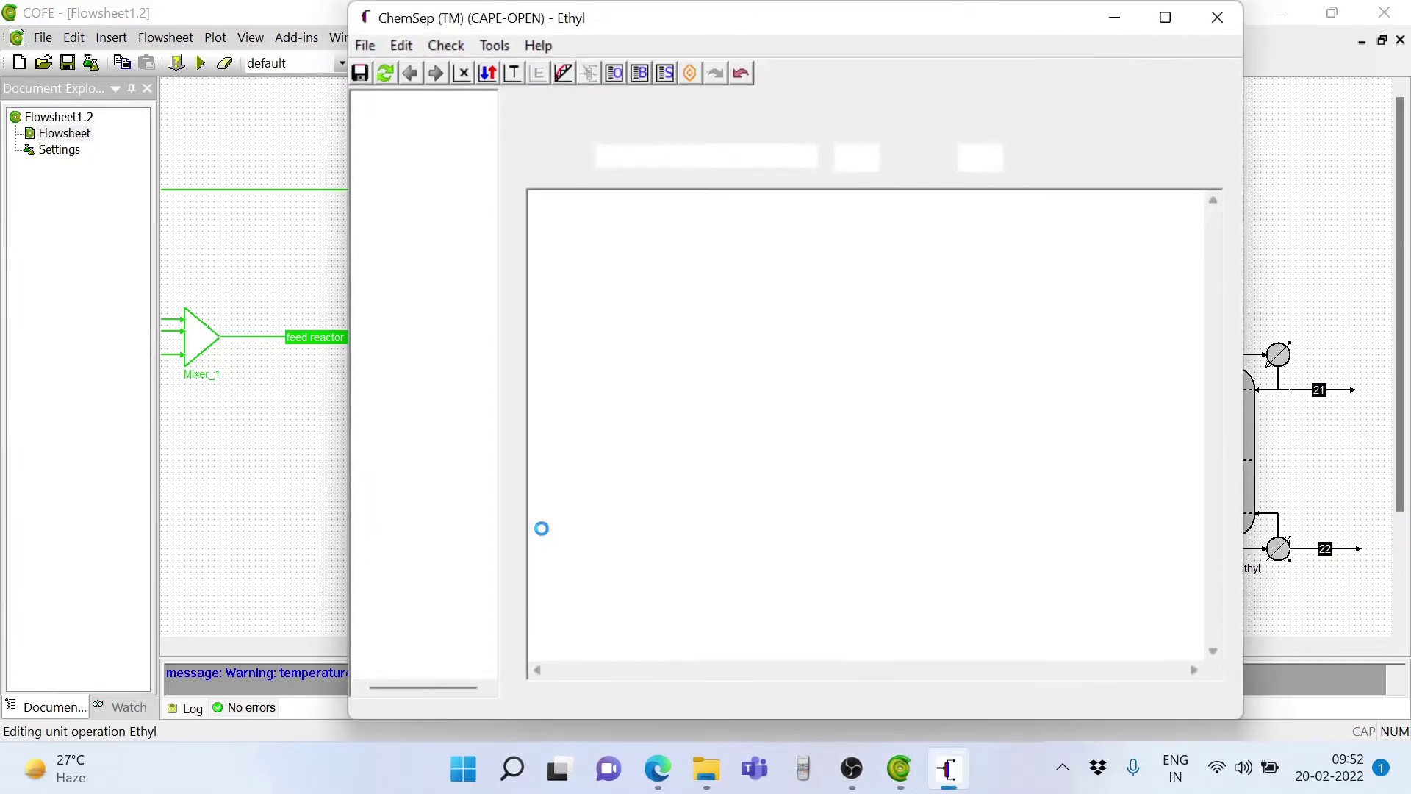
pyautogui.click(439, 312)
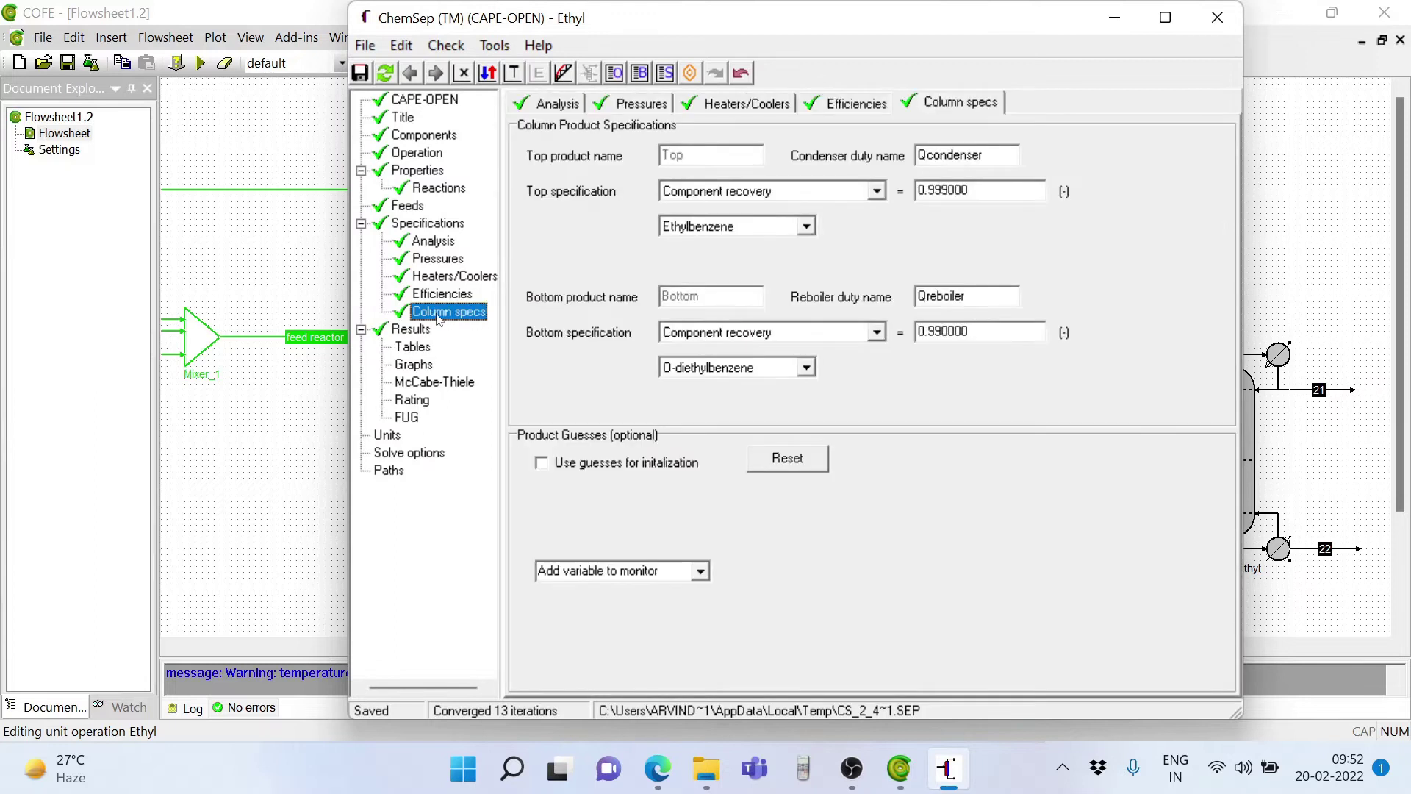
pyautogui.click(877, 191)
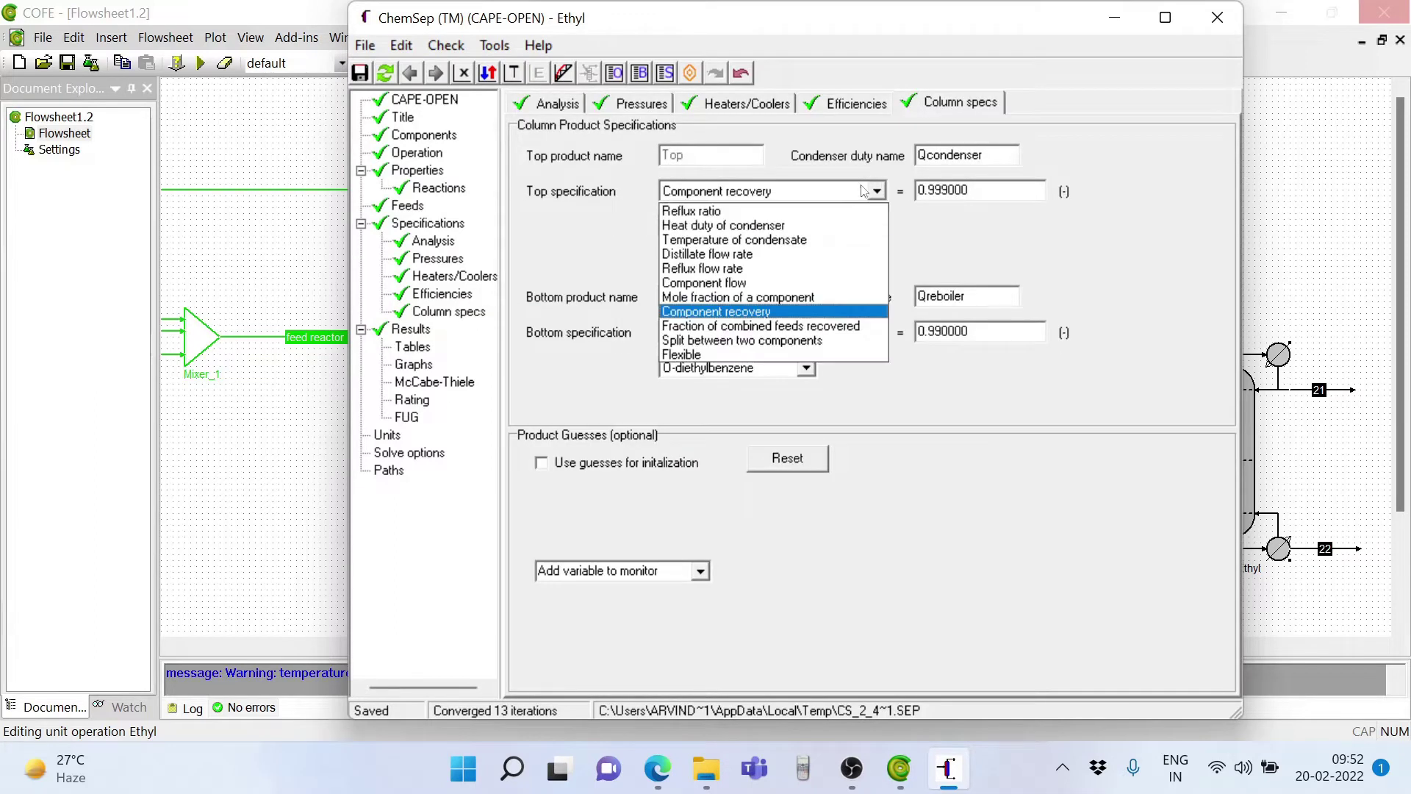
pyautogui.click(704, 283)
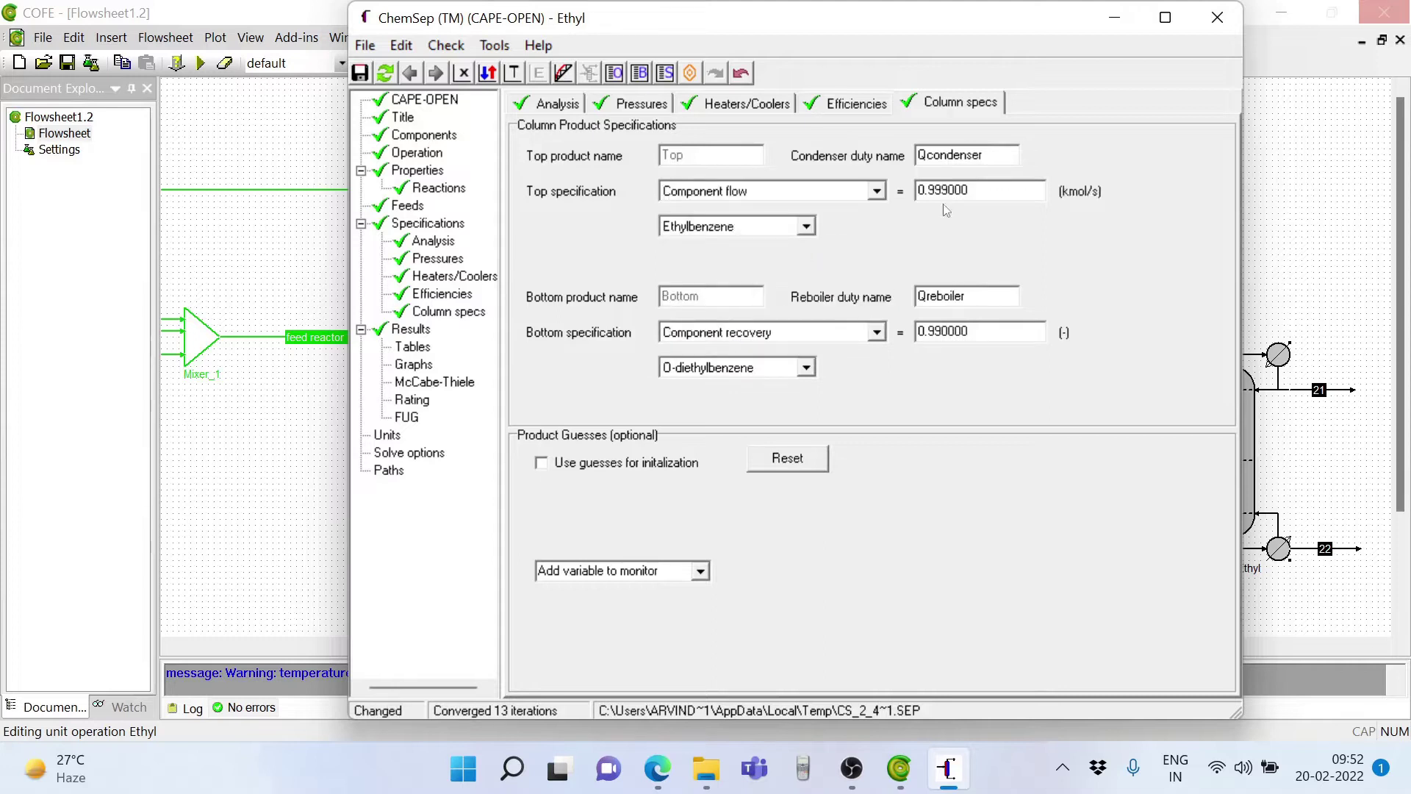
# - Set the Ethylbenzene top component flow to 630.59 kmol/h
pyautogui.click(993, 194)
pyautogui.press('BackSpace')
pyautogui.press('BackSpace')
pyautogui.press('BackSpace')
pyautogui.press('BackSpace')
pyautogui.press('BackSpace')
pyautogui.press('BackSpace')
pyautogui.press('BackSpace')
pyautogui.press('BackSpace')
pyautogui.write('630')
pyautogui.write('.59')
pyautogui.write(' kmol/')
pyautogui.write('h')
pyautogui.press('Return')
# - Change the bottom specification to component flow and set the O-diethylbenzene flow to 281.9 kmol/h
pyautogui.click(877, 332)
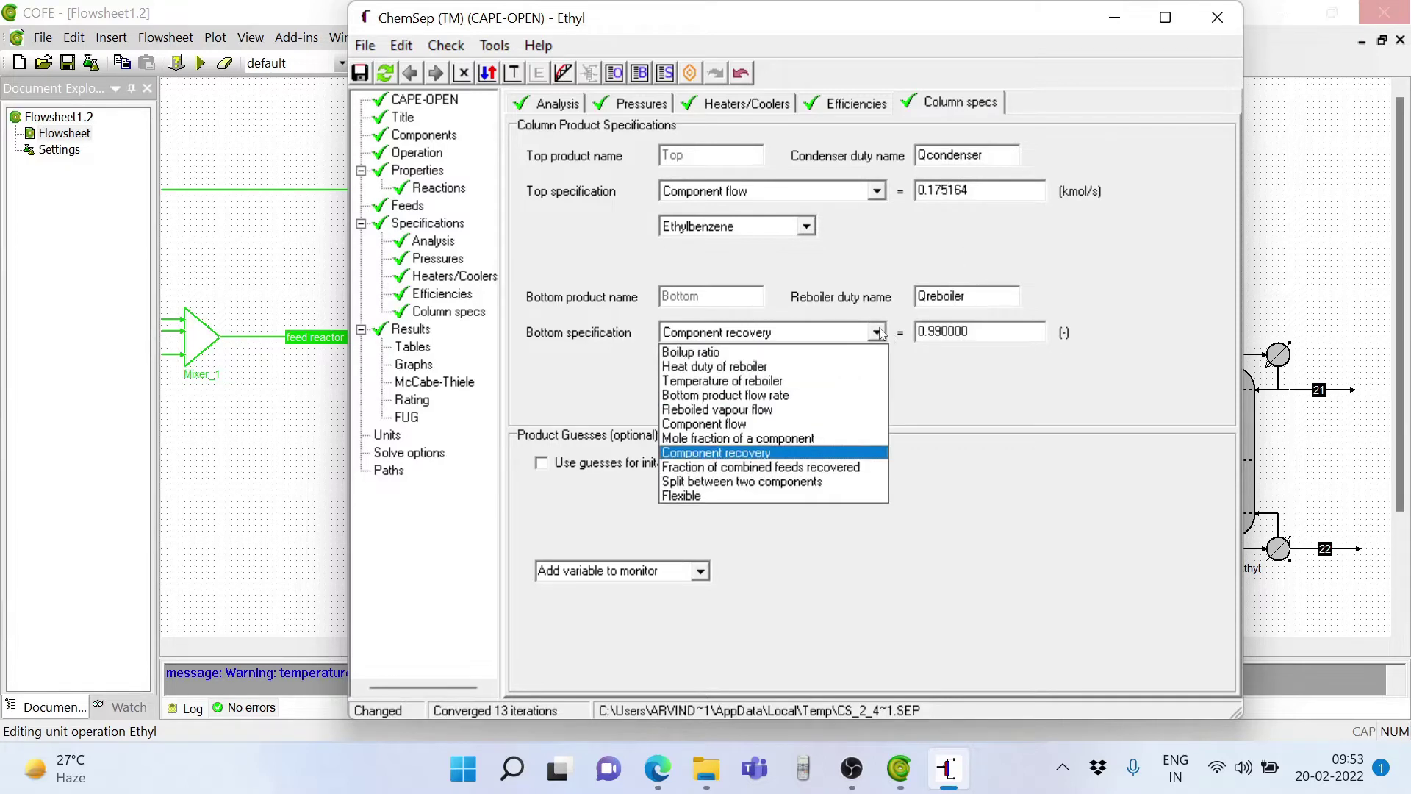
pyautogui.click(730, 423)
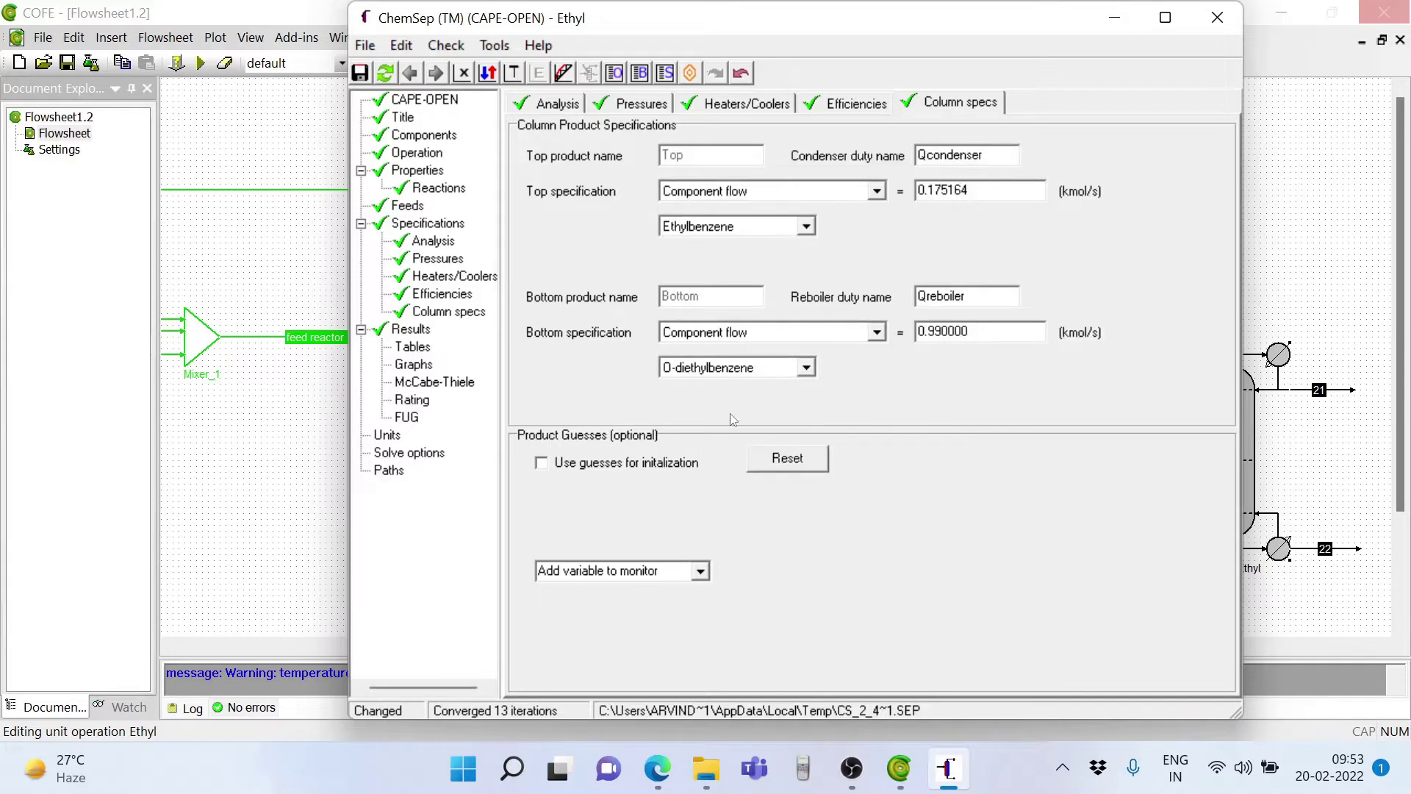
pyautogui.click(989, 334)
pyautogui.press('BackSpace')
pyautogui.press('BackSpace')
pyautogui.press('BackSpace')
pyautogui.press('BackSpace')
pyautogui.press('BackSpace')
pyautogui.press('BackSpace')
pyautogui.press('BackSpace')
pyautogui.write('281.9 kmo')
pyautogui.press('Return')
# - Save the Ethyl input with both component flow specifications, recalculate only the Ethyl column, and dismiss the completion message
pyautogui.click(1217, 18)
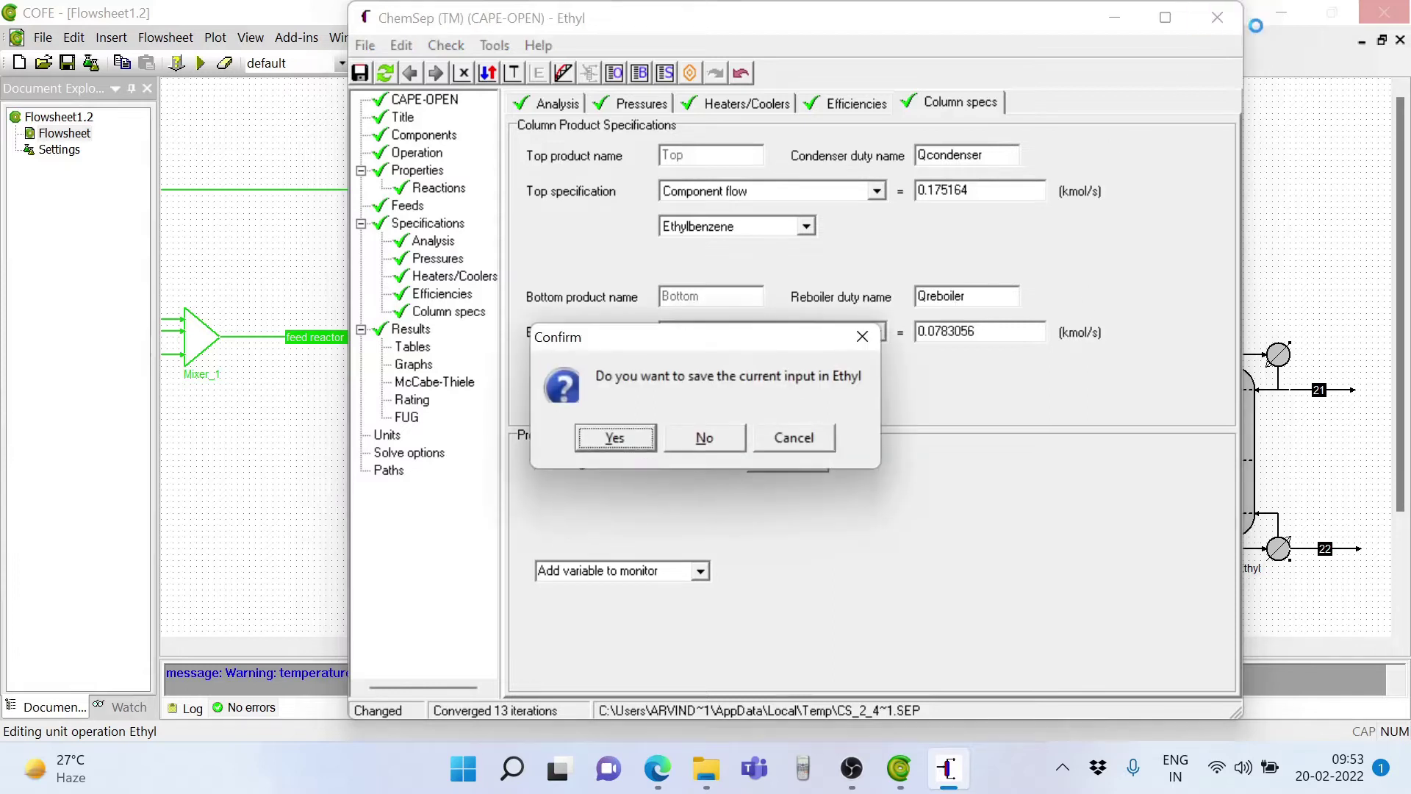
pyautogui.click(612, 438)
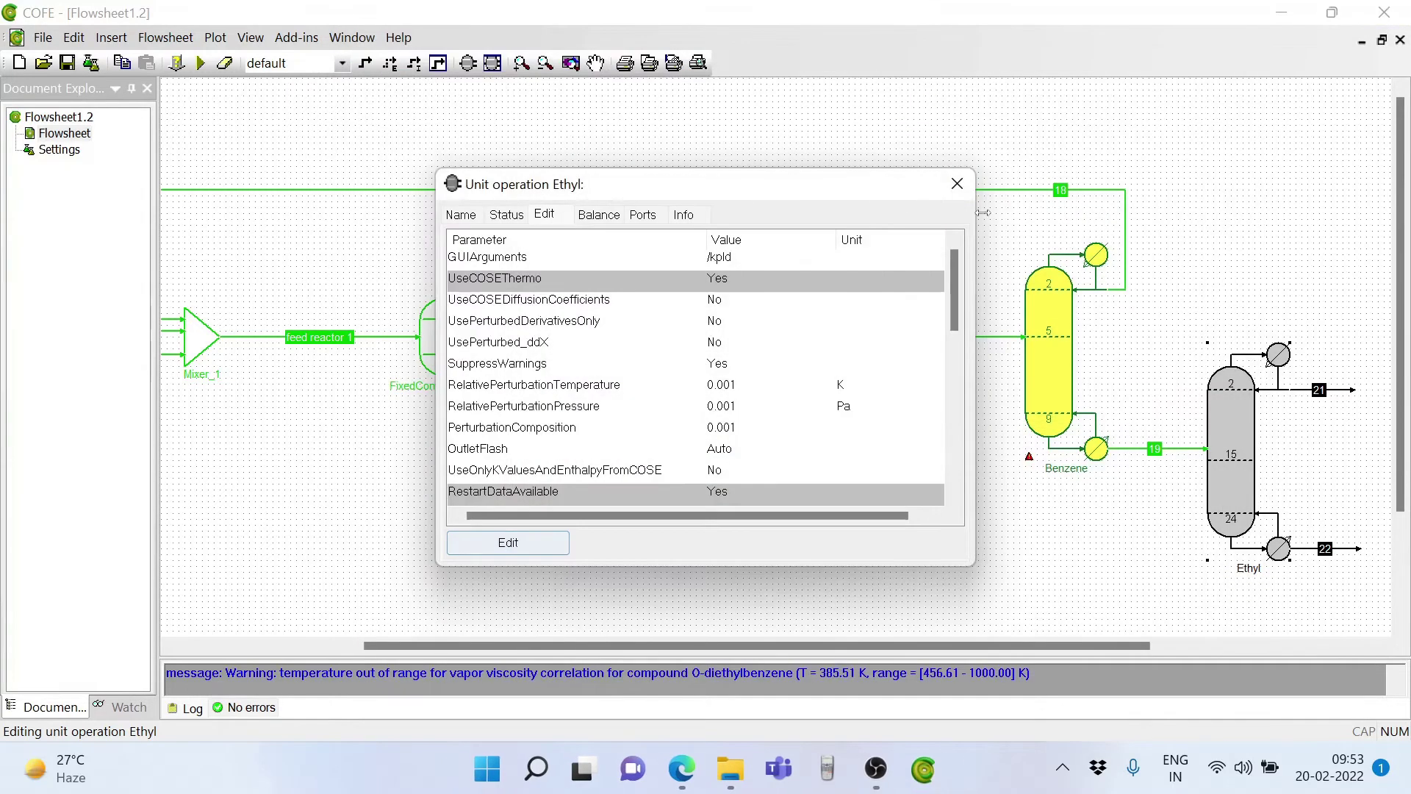
pyautogui.click(959, 182)
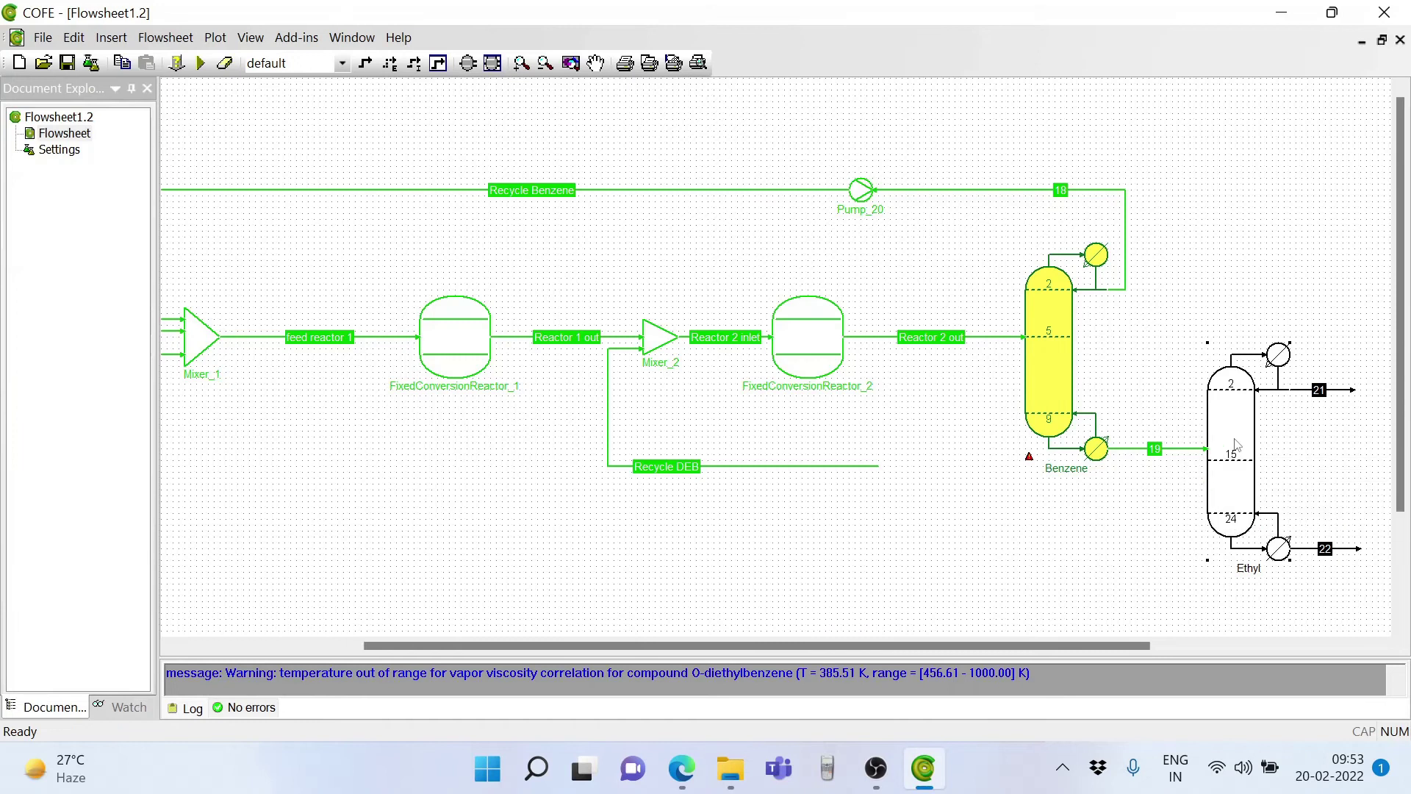
pyautogui.rightClick(1235, 441)
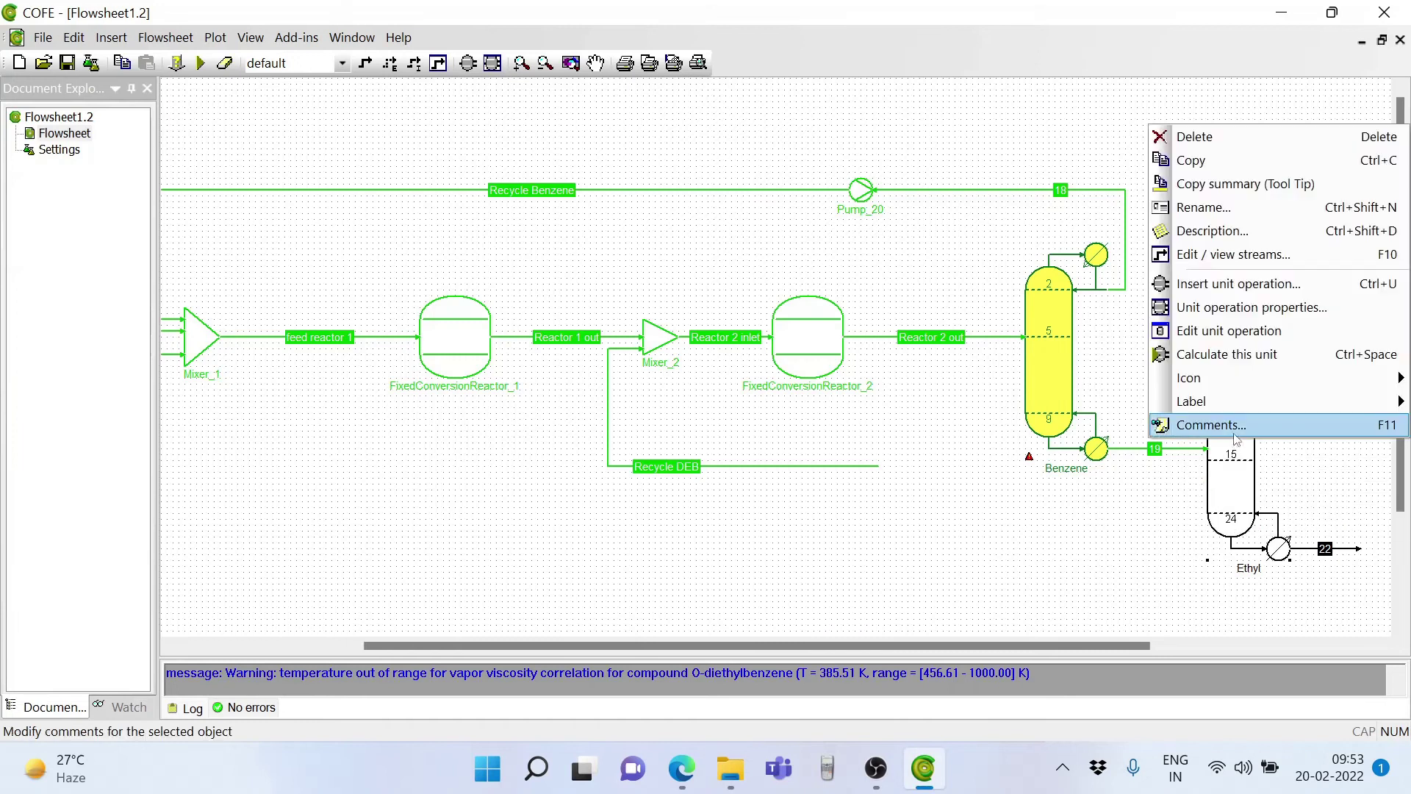
pyautogui.click(1227, 354)
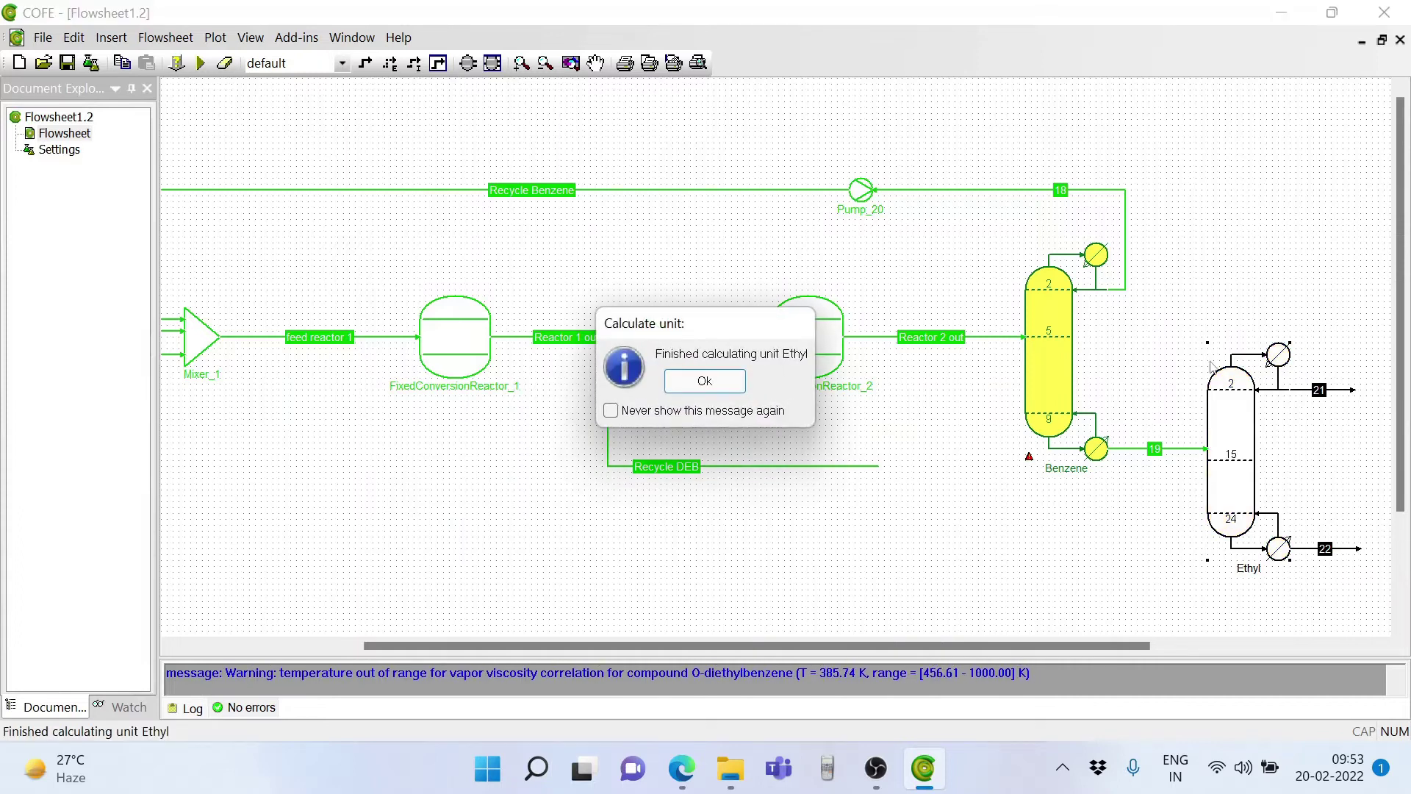
pyautogui.click(705, 381)
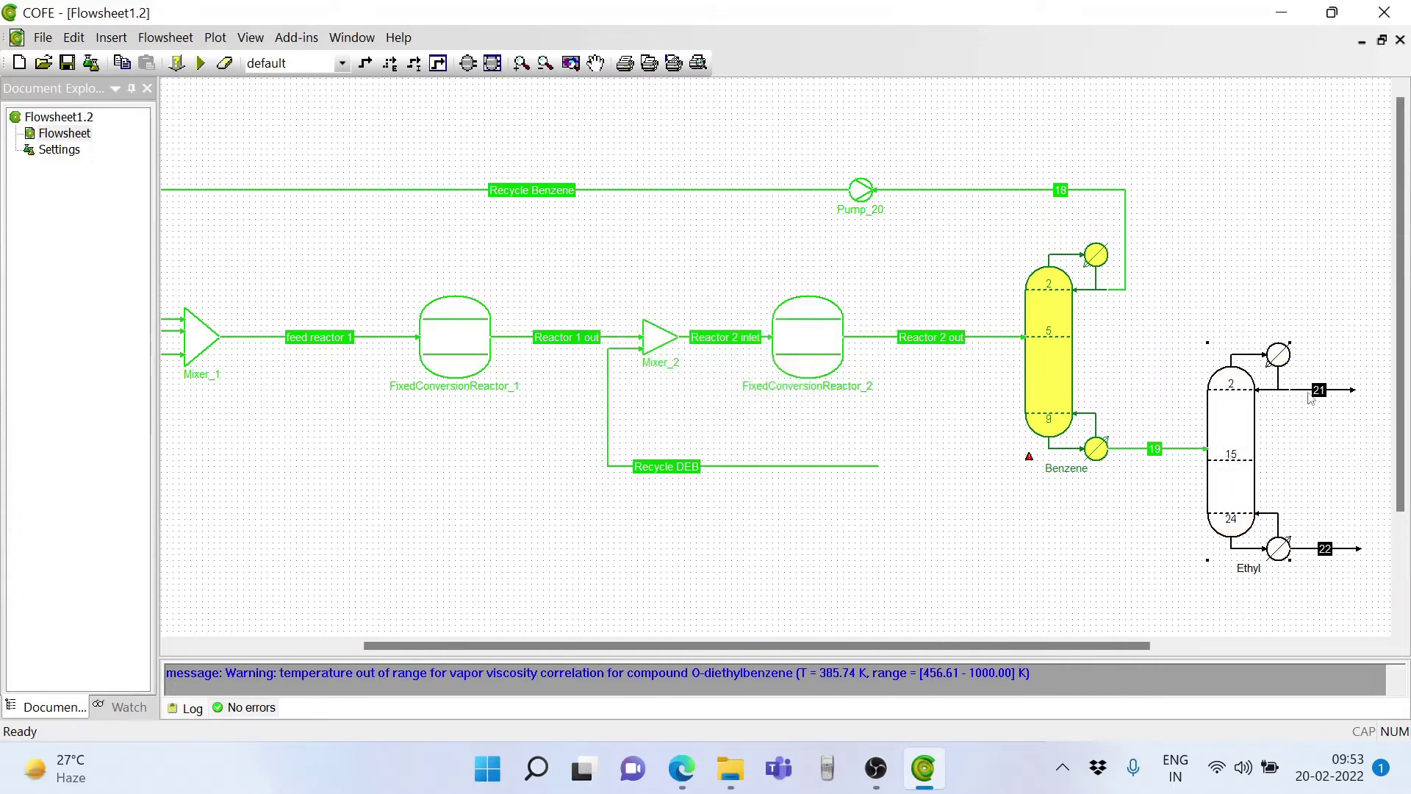
# - Check the compound flows and mole fractions of Ethyl product streams 21 and 22, closing each stream view
pyautogui.doubleClick(1308, 395)
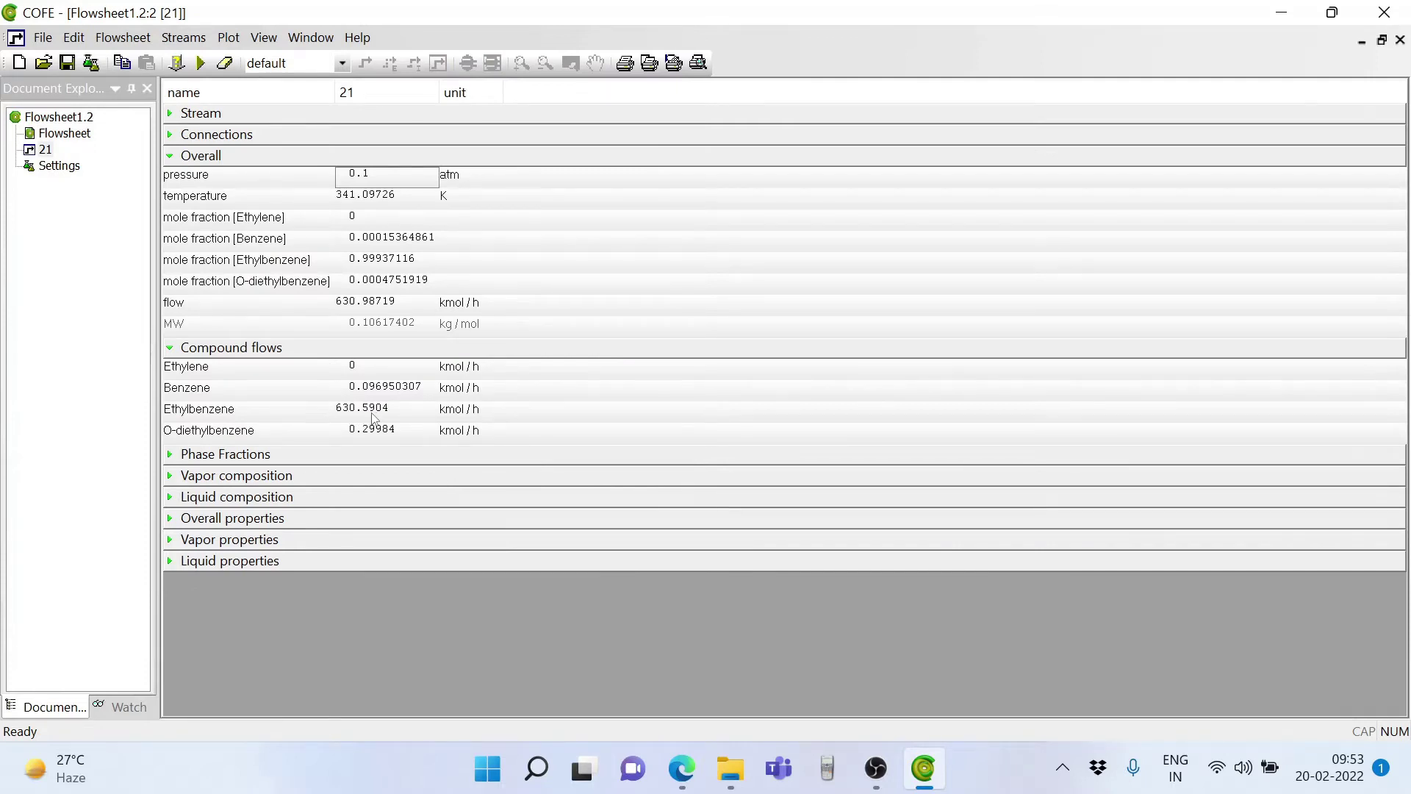
pyautogui.click(1400, 39)
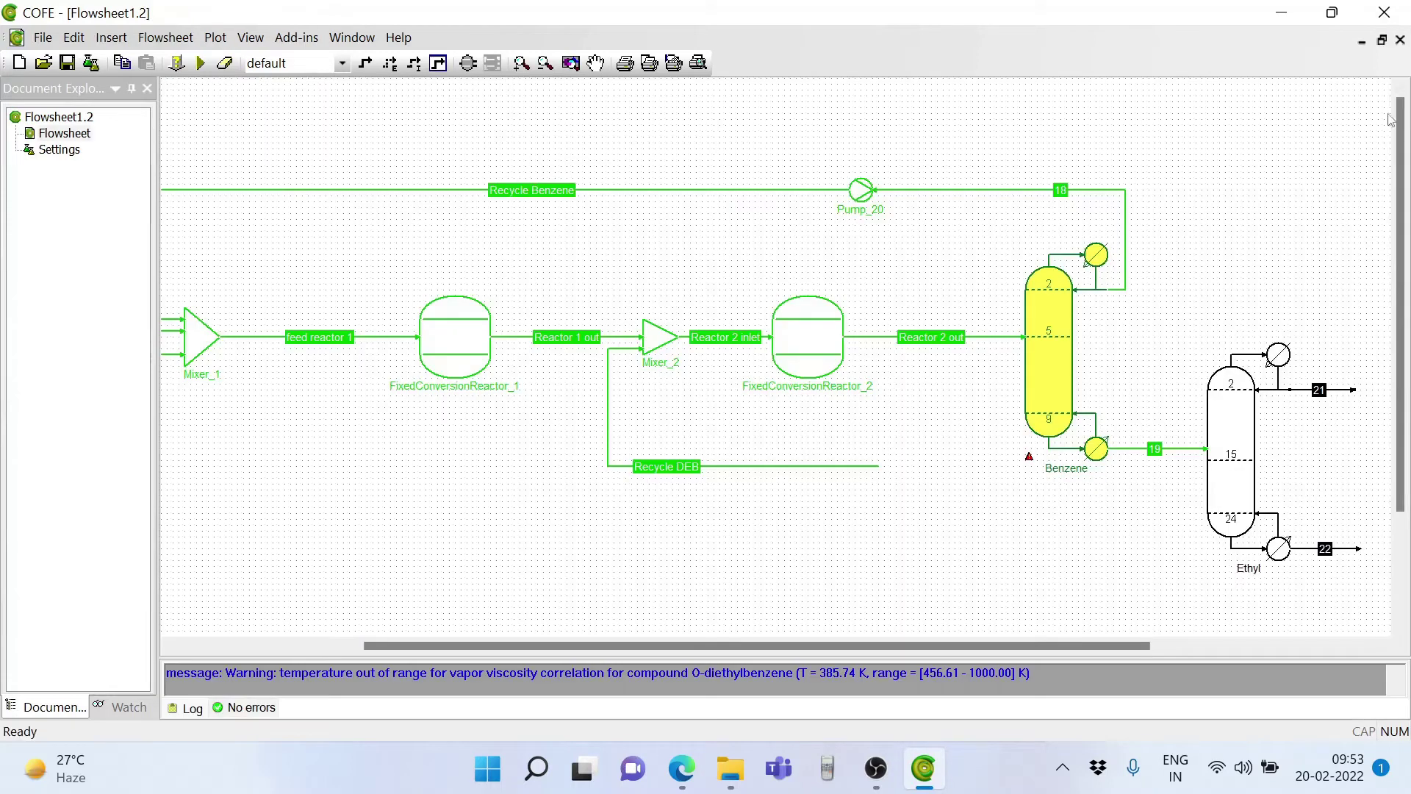
pyautogui.doubleClick(1310, 553)
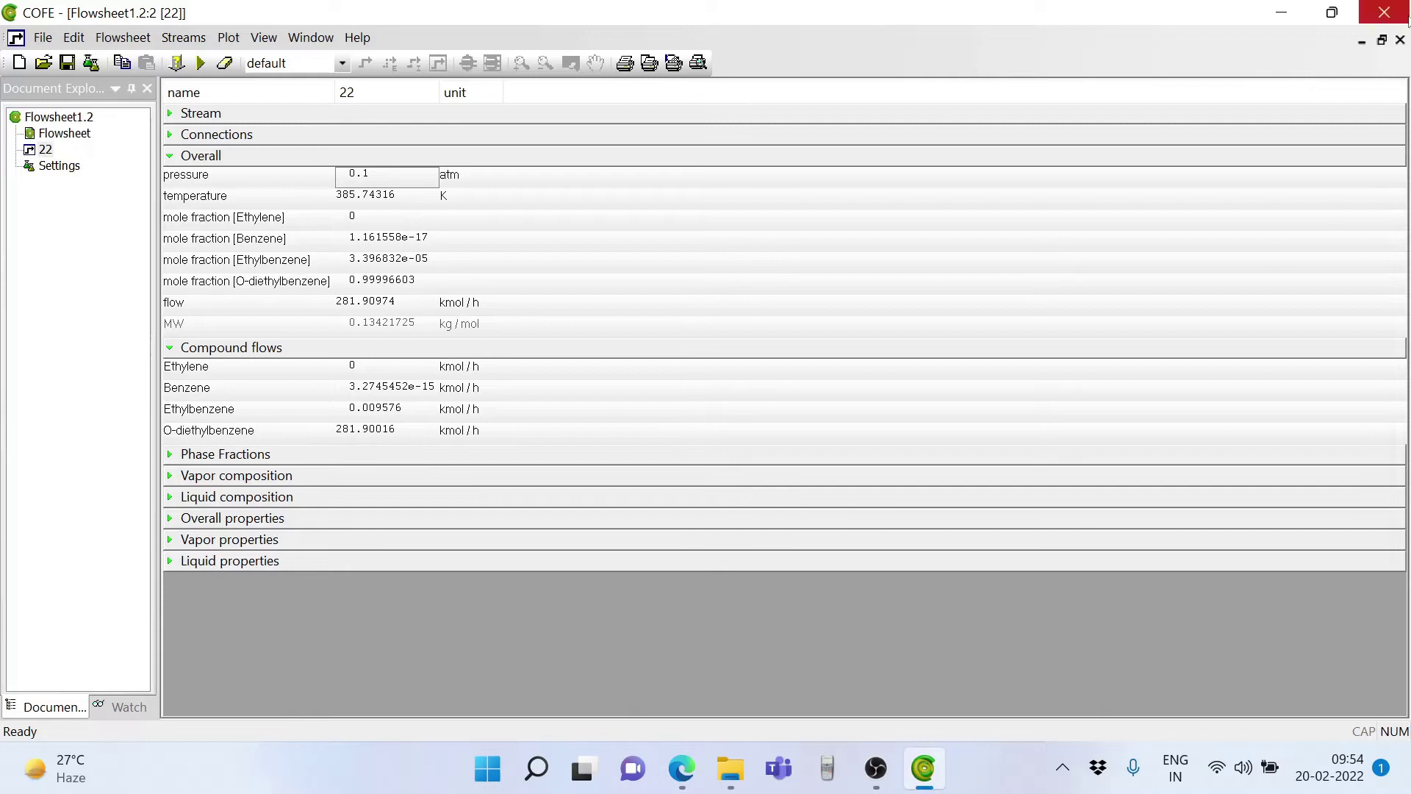
pyautogui.click(1400, 39)
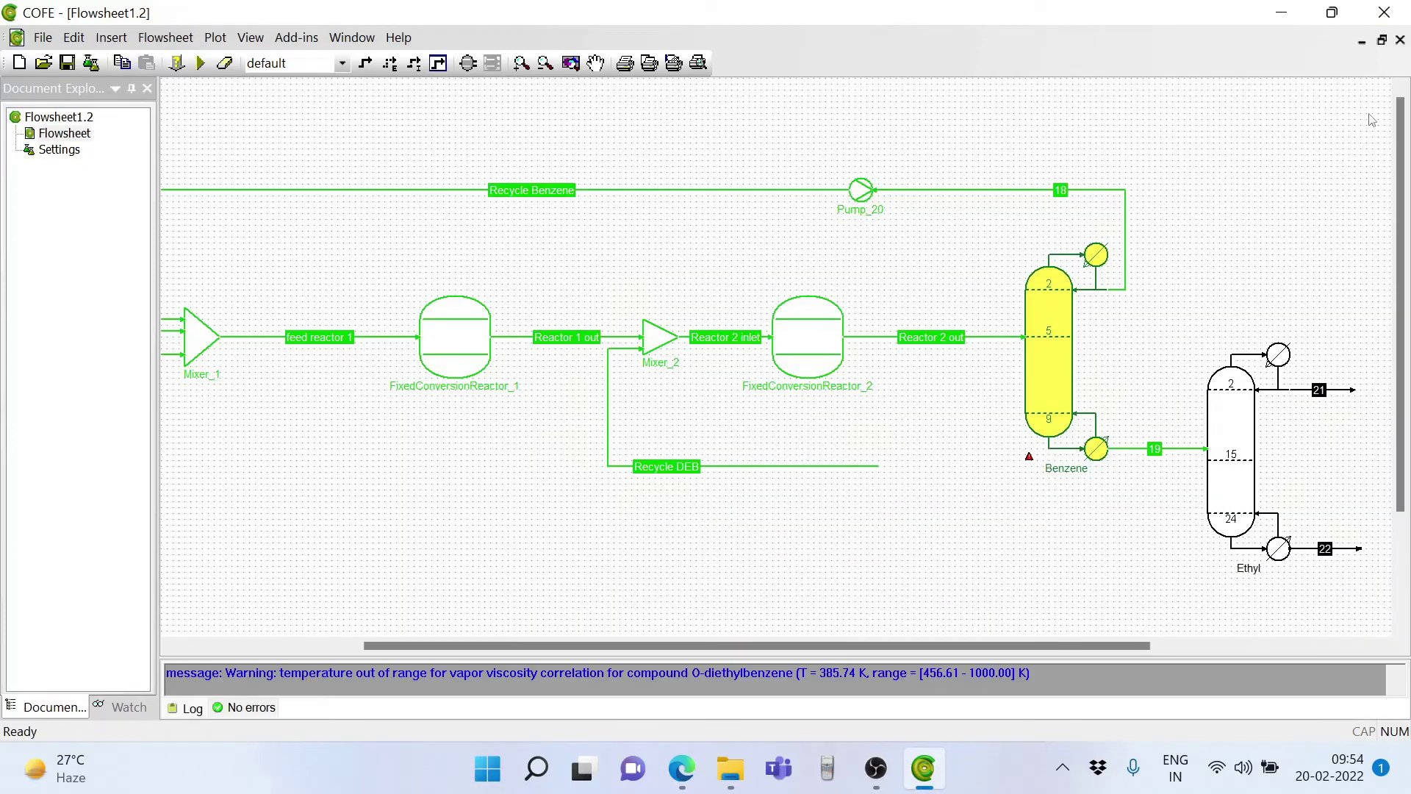
# - Reopen the Ethyl column specifications and set the O-diethylbenzene bottom component flow to 281.99 kmol/h
pyautogui.rightClick(1242, 438)
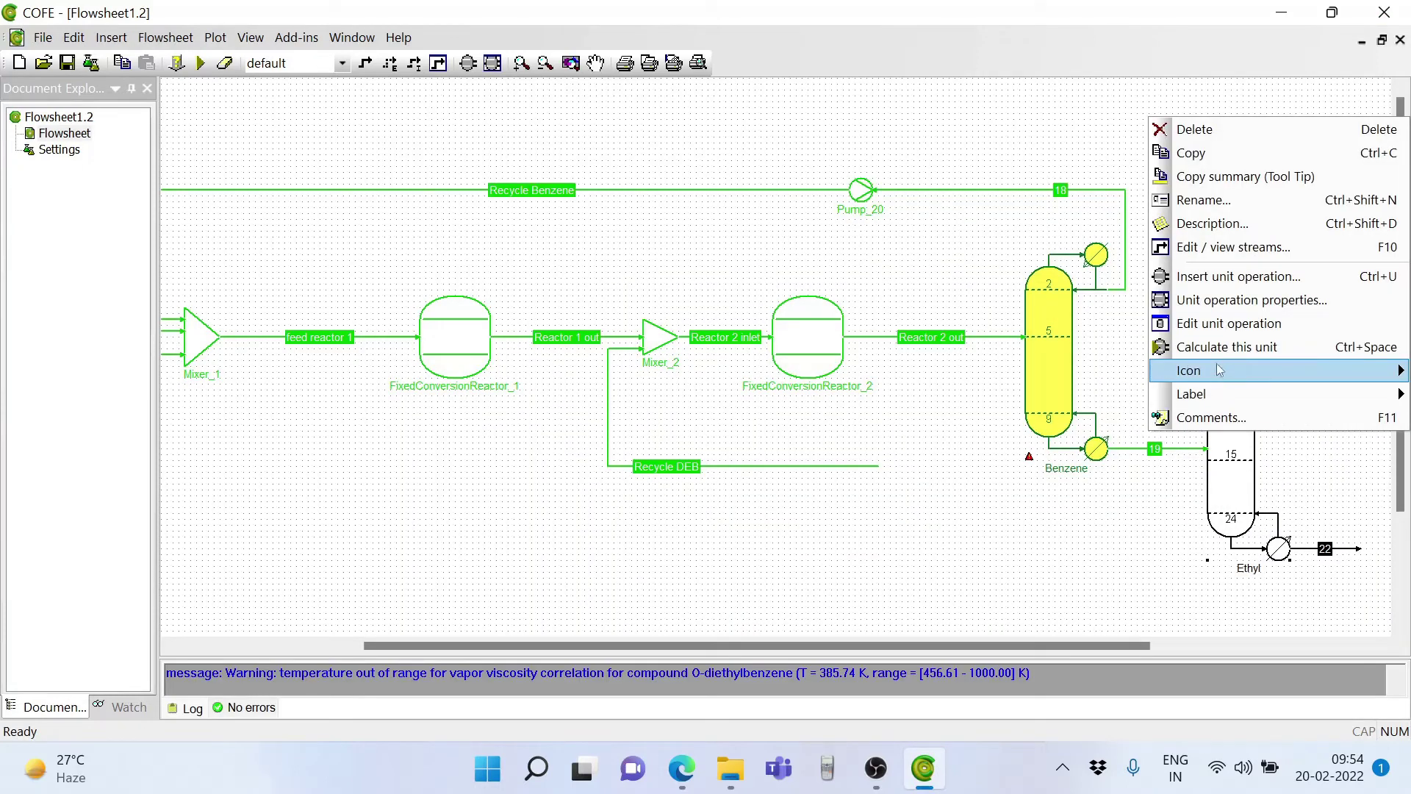
pyautogui.click(1216, 326)
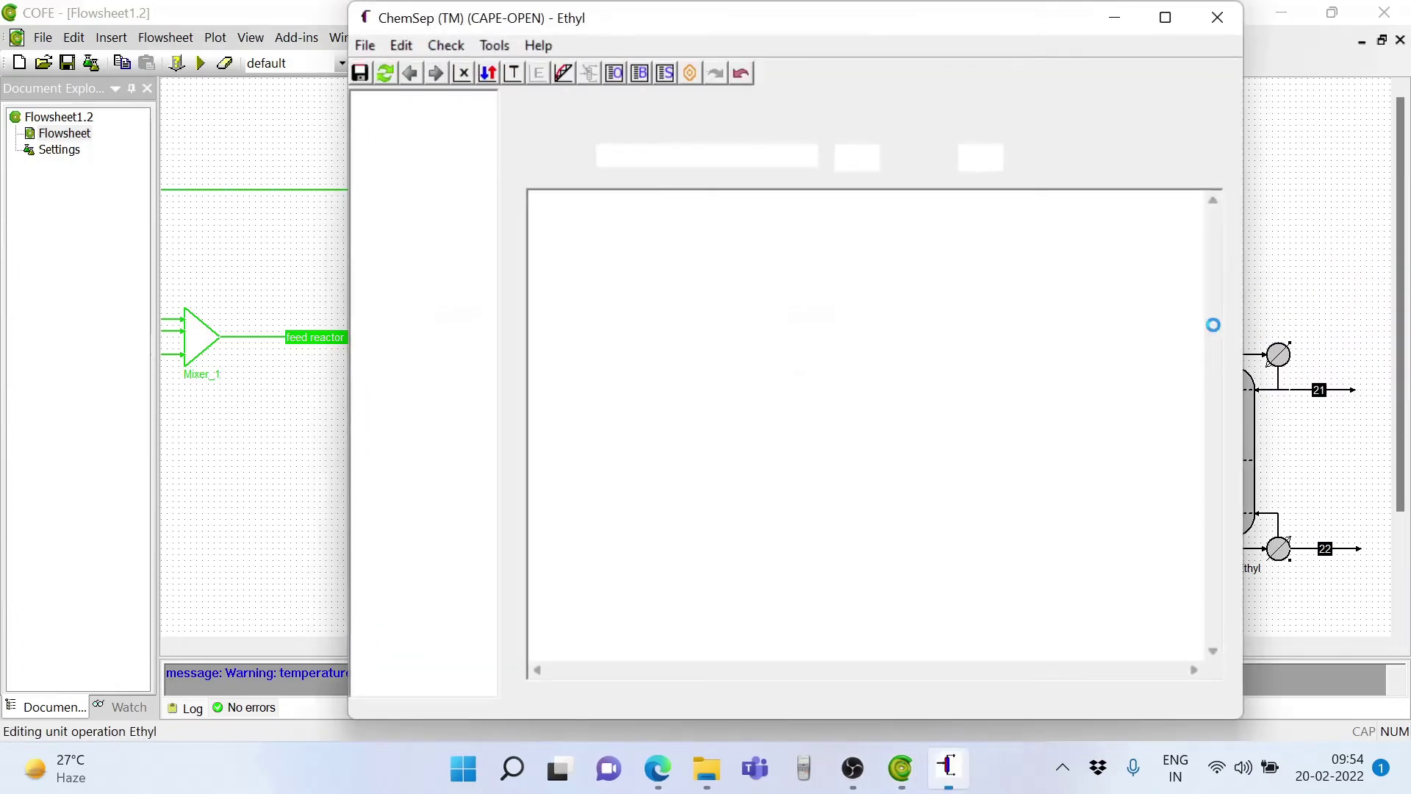
pyautogui.click(441, 313)
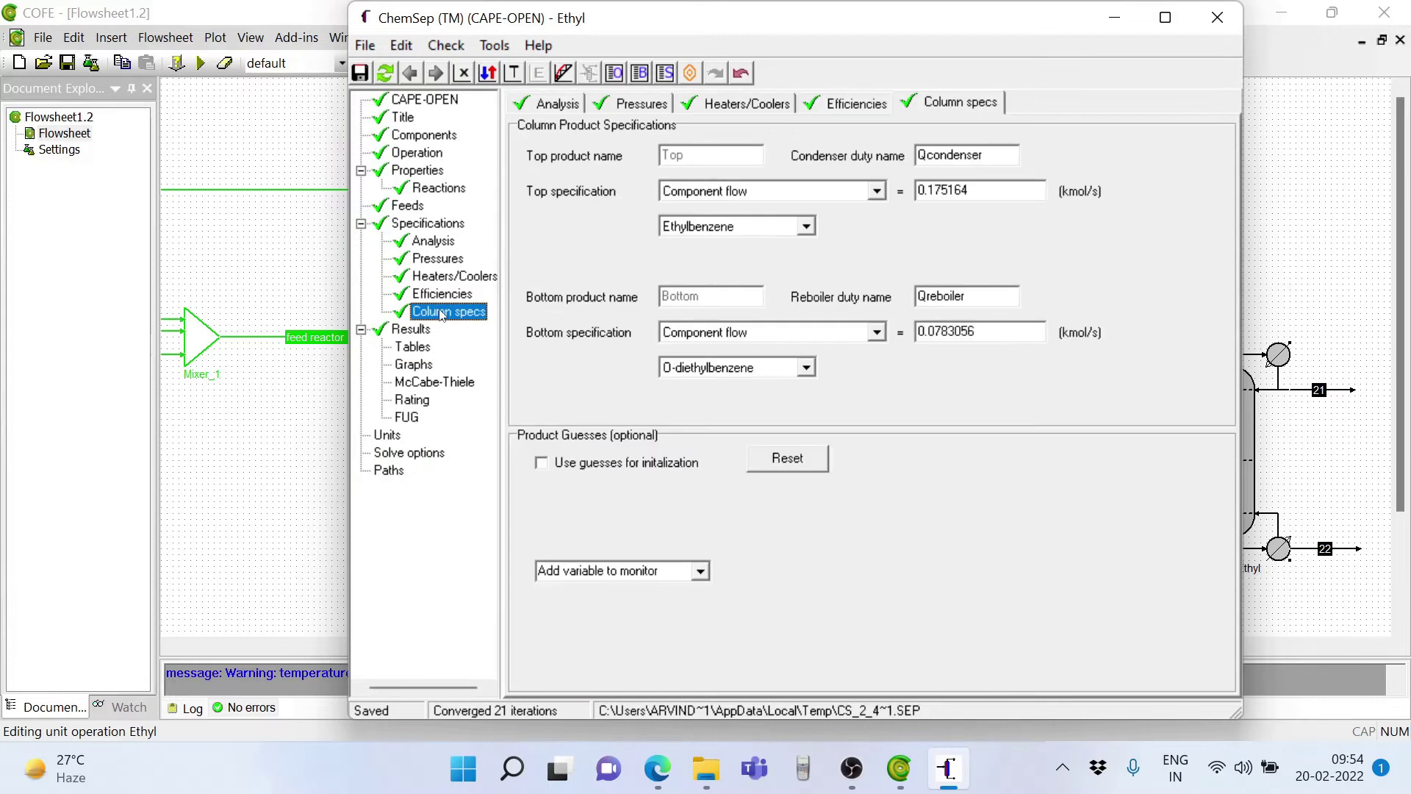
pyautogui.click(988, 332)
pyautogui.press('BackSpace')
pyautogui.press('BackSpace')
pyautogui.press('BackSpace')
pyautogui.press('BackSpace')
pyautogui.press('BackSpace')
pyautogui.press('BackSpace')
pyautogui.press('BackSpace')
pyautogui.press('BackSpace')
pyautogui.press('BackSpace')
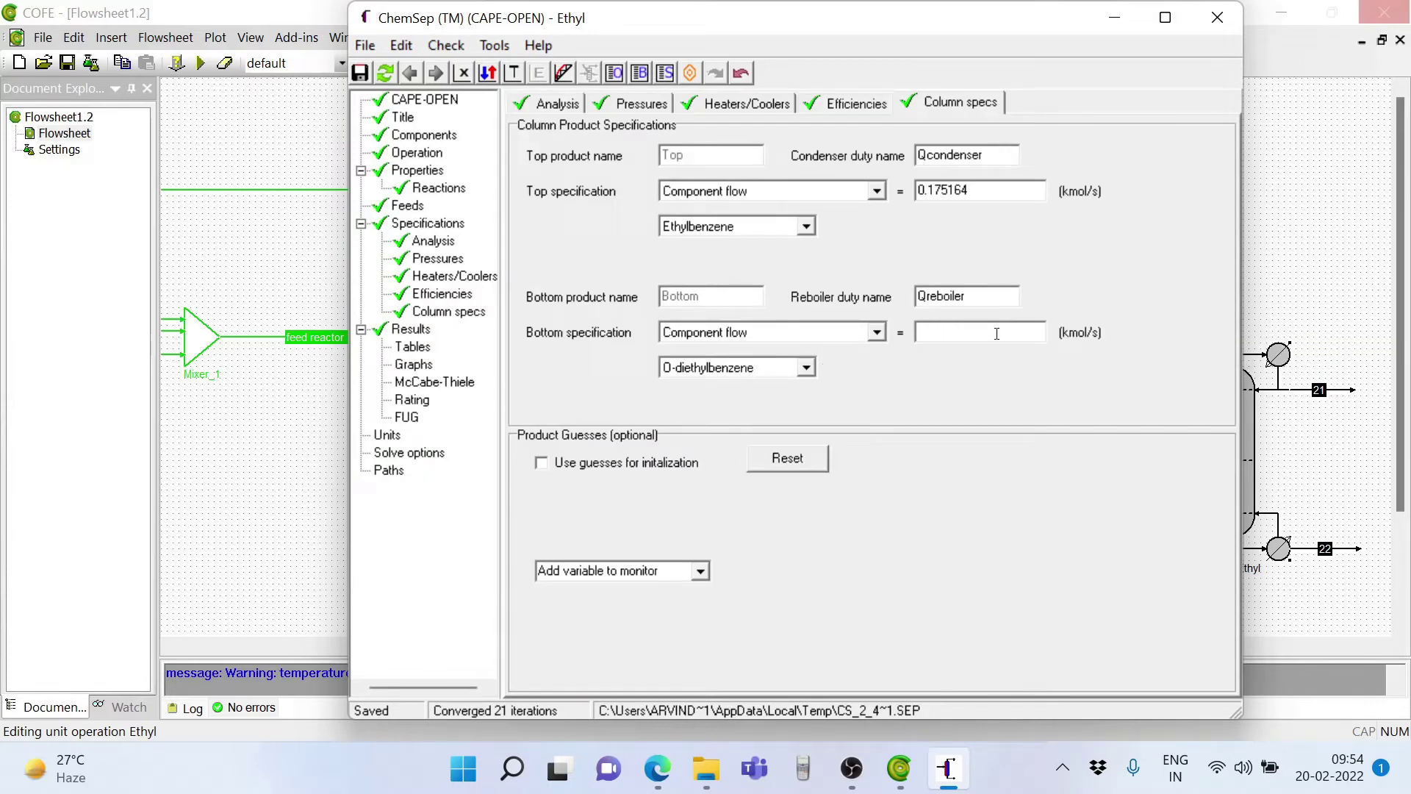
pyautogui.write('281.99 kmol/h')
pyautogui.press('Return')
# - Save the Ethyl input with the 281.99 kmol/h bottom flow and try to recalculate only the Ethyl column
pyautogui.click(1217, 17)
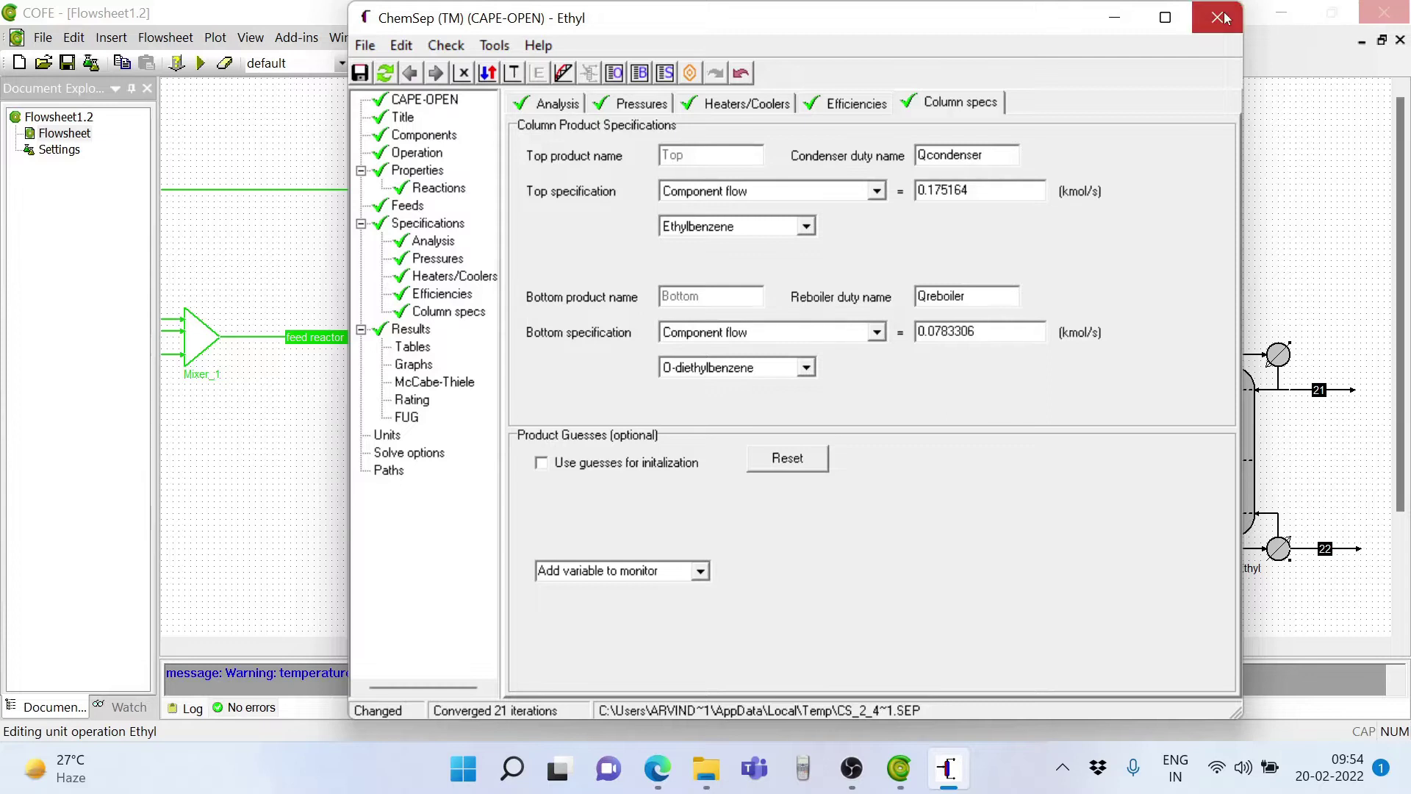
pyautogui.click(617, 441)
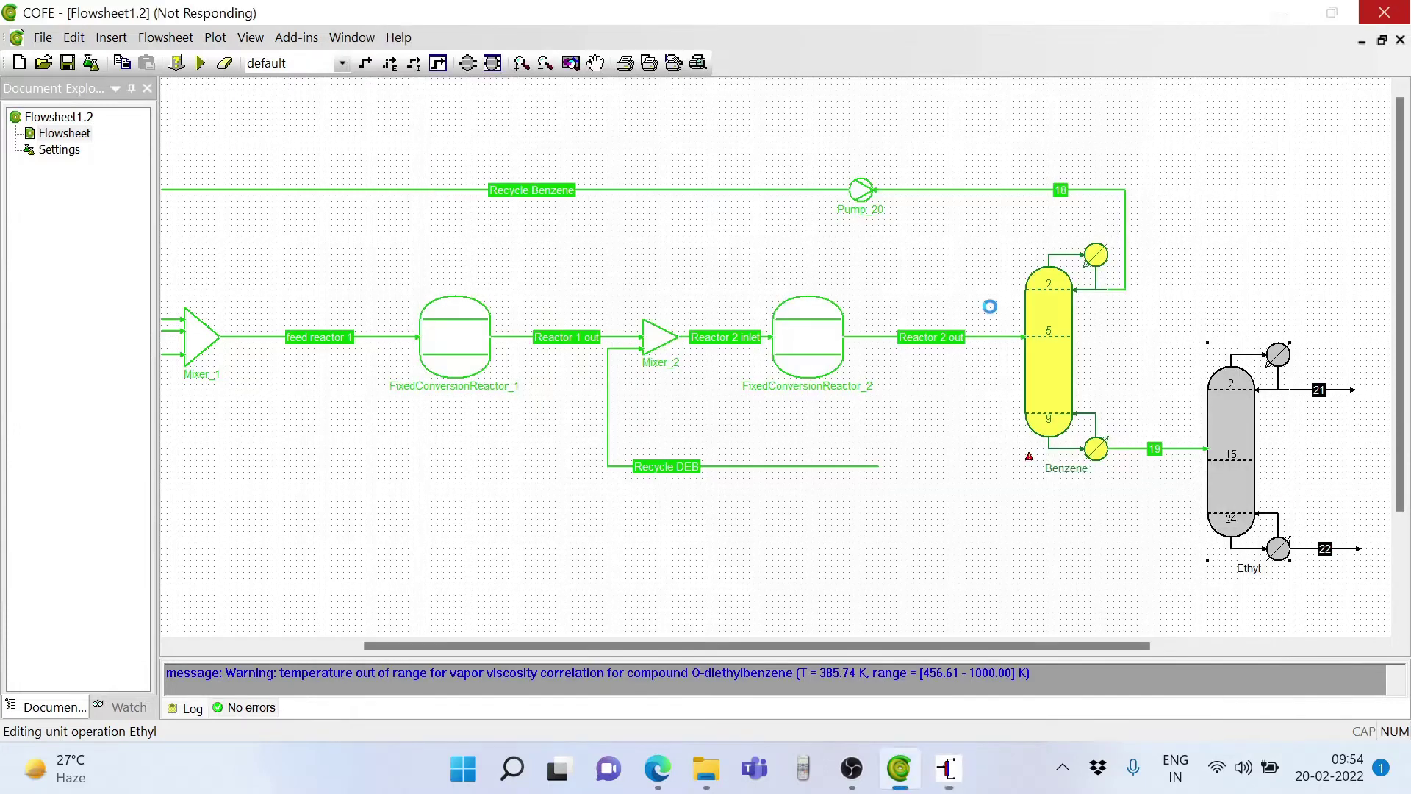
pyautogui.rightClick(1220, 441)
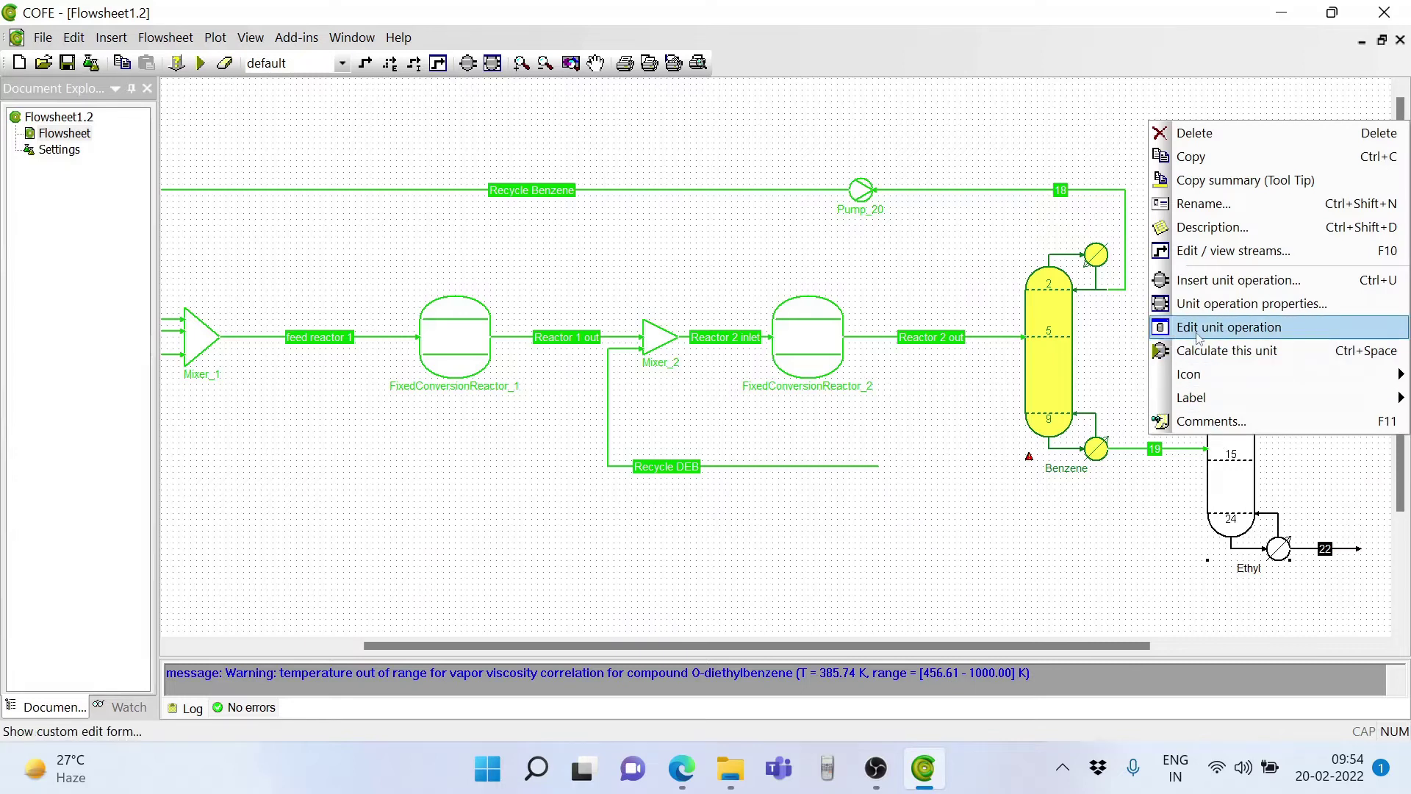
pyautogui.click(1199, 351)
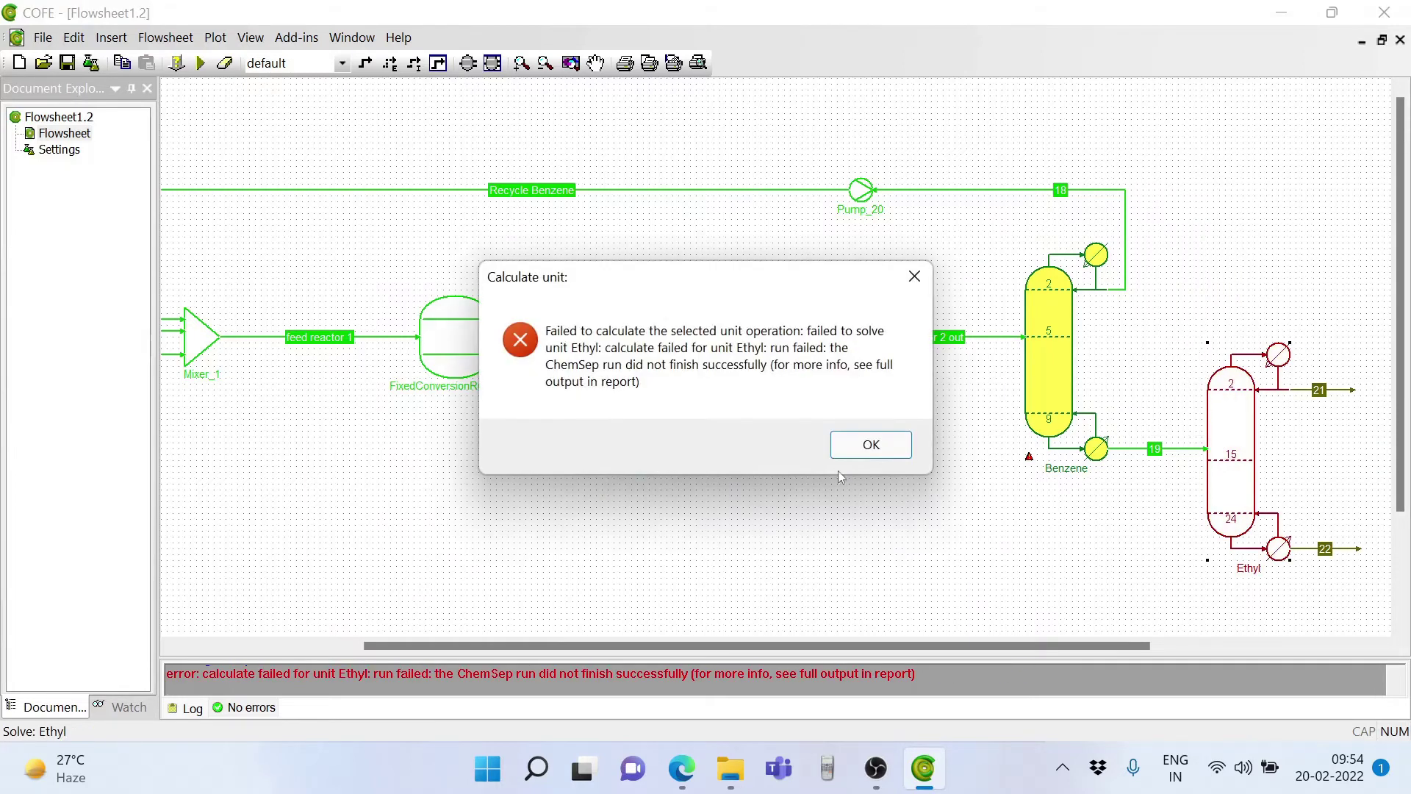
pyautogui.click(869, 447)
# - Reopen the Ethyl column specifications and set the O-diethylbenzene bottom component flow to 281.92 kmol/h
pyautogui.moveTo(1234, 439)
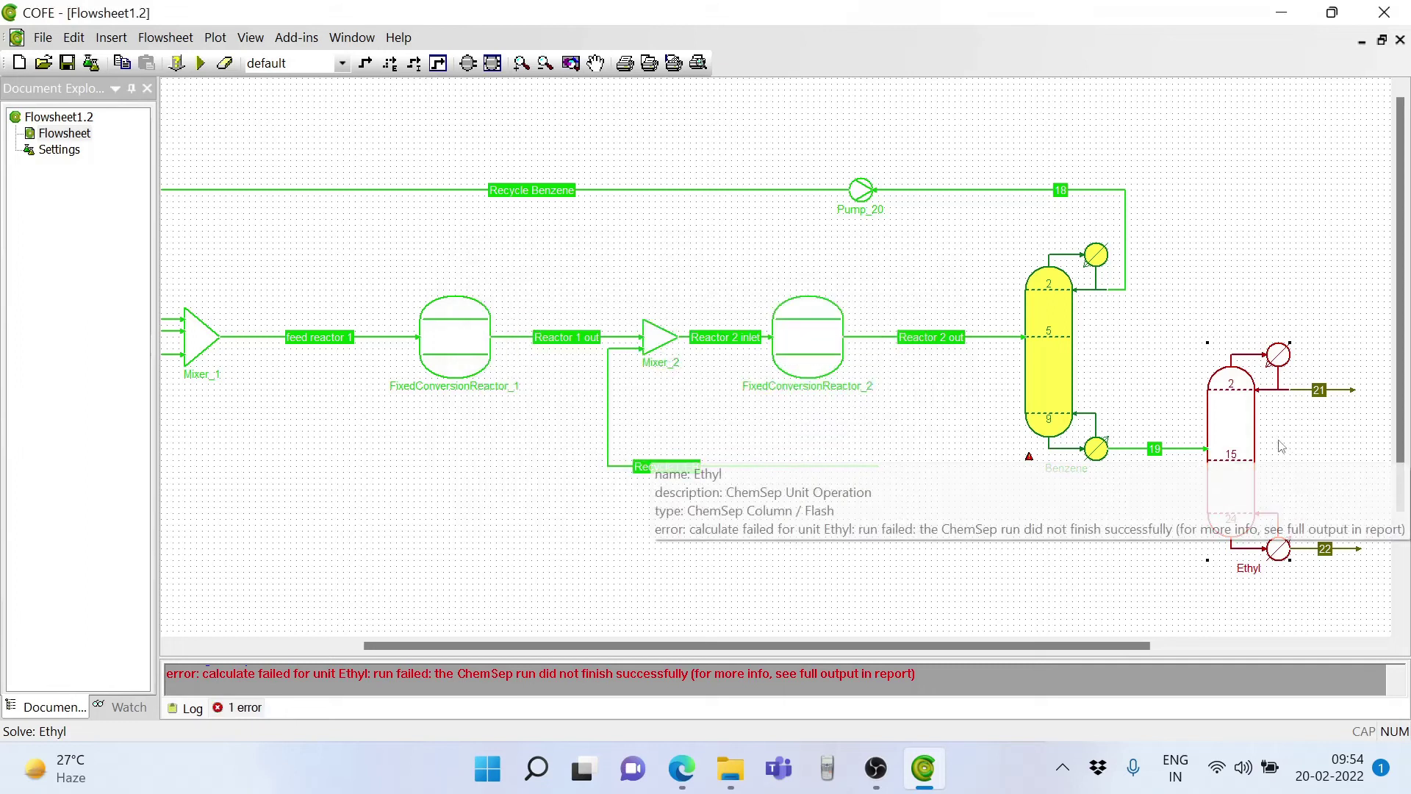
pyautogui.rightClick(1235, 438)
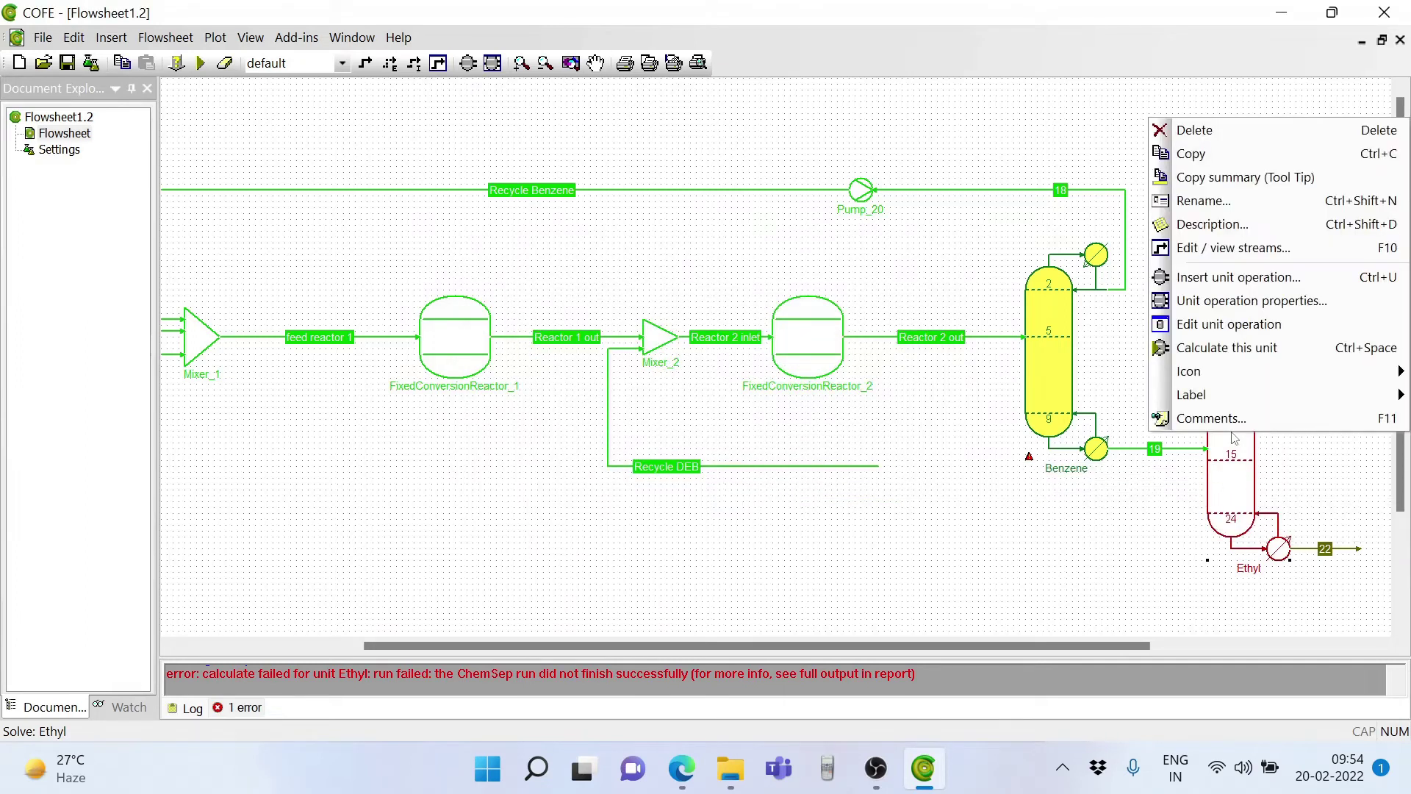
pyautogui.click(1198, 326)
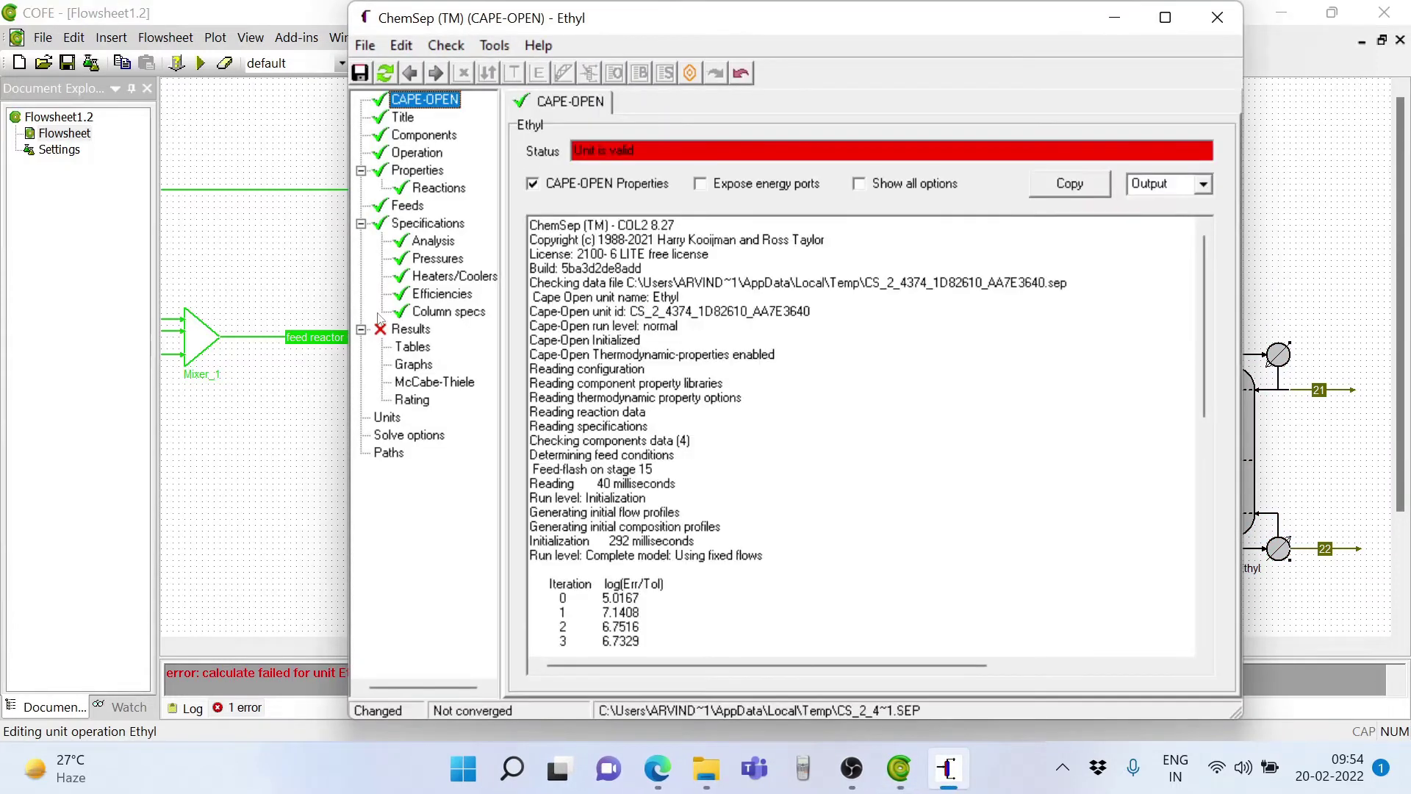
pyautogui.click(471, 312)
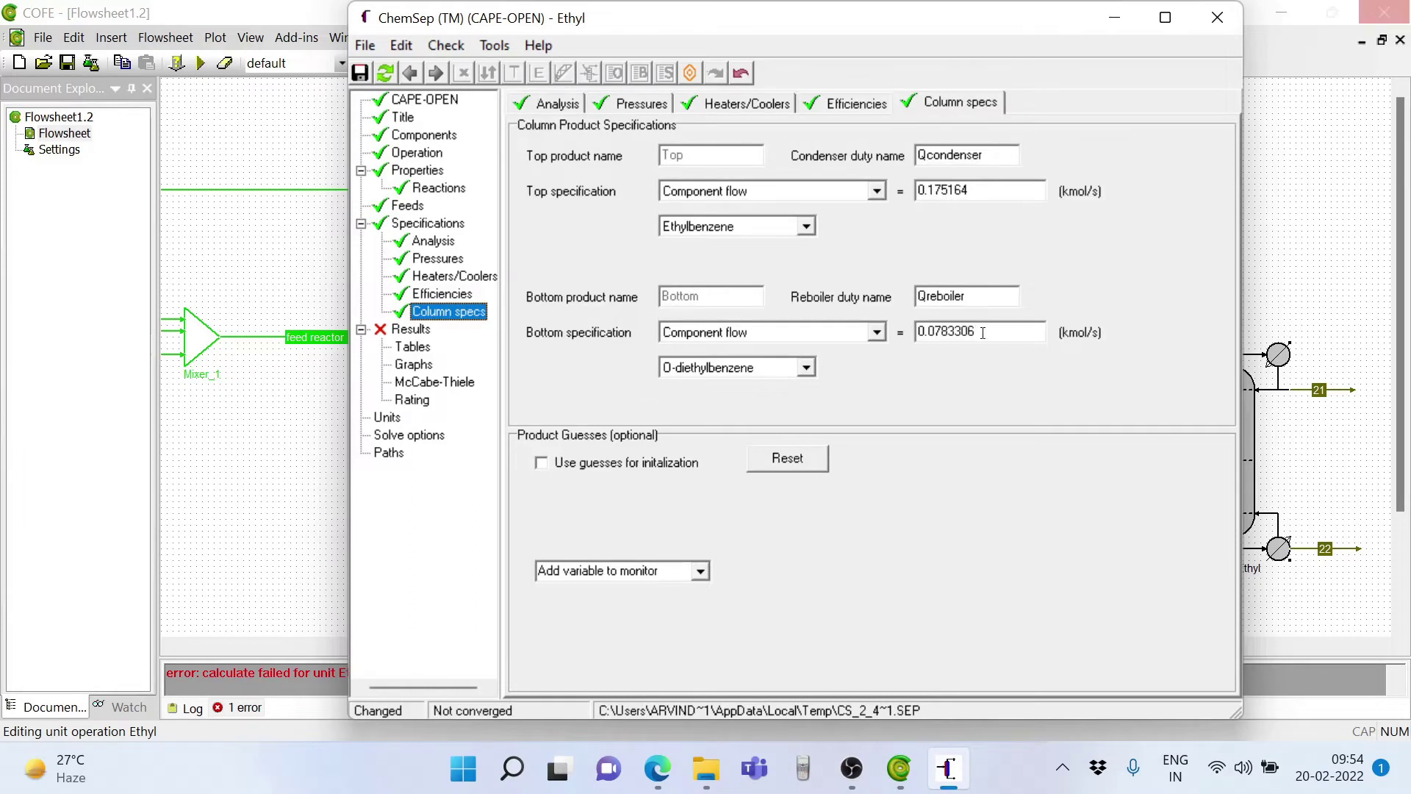
pyautogui.click(982, 331)
pyautogui.press('BackSpace')
pyautogui.press('BackSpace')
pyautogui.press('BackSpace')
pyautogui.press('BackSpace')
pyautogui.press('BackSpace')
pyautogui.press('BackSpace')
pyautogui.press('BackSpace')
pyautogui.press('BackSpace')
pyautogui.press('BackSpace')
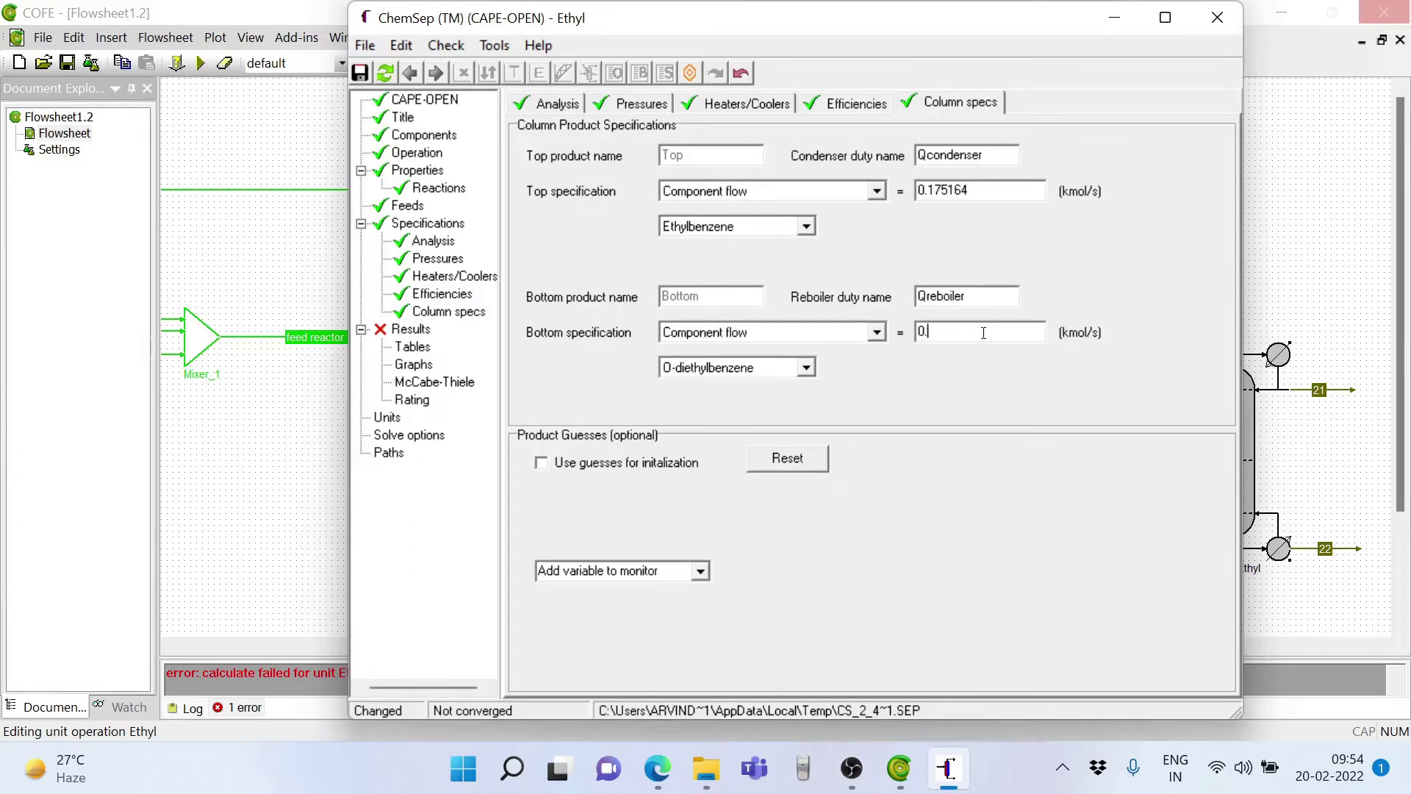
pyautogui.write('281.92 kmol/h')
pyautogui.press('Return')
# - Save the Ethyl input with the 281.92 kmol/h bottom flow, accepting automatic initialization, and try to recalculate only the Ethyl column
pyautogui.click(1217, 18)
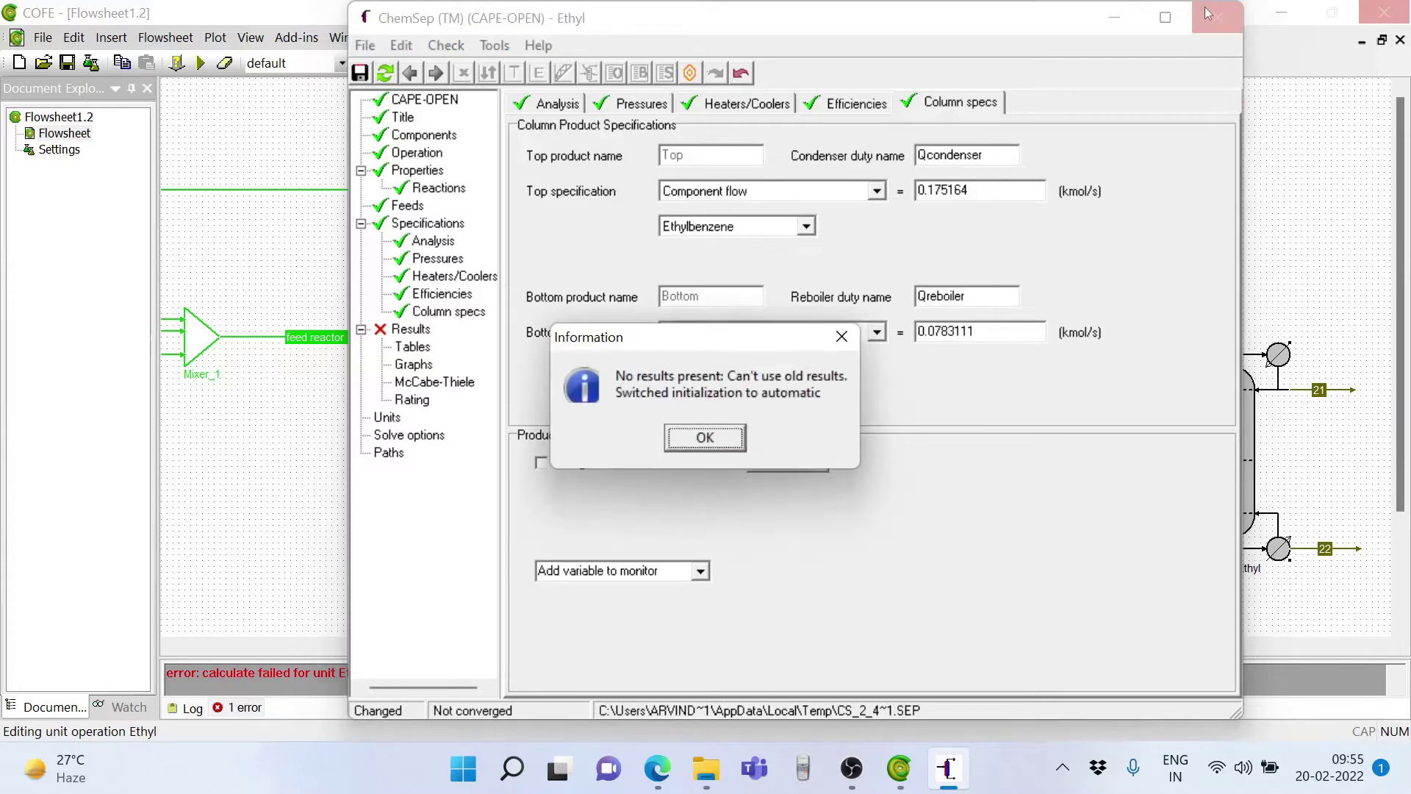
pyautogui.click(702, 441)
pyautogui.click(632, 441)
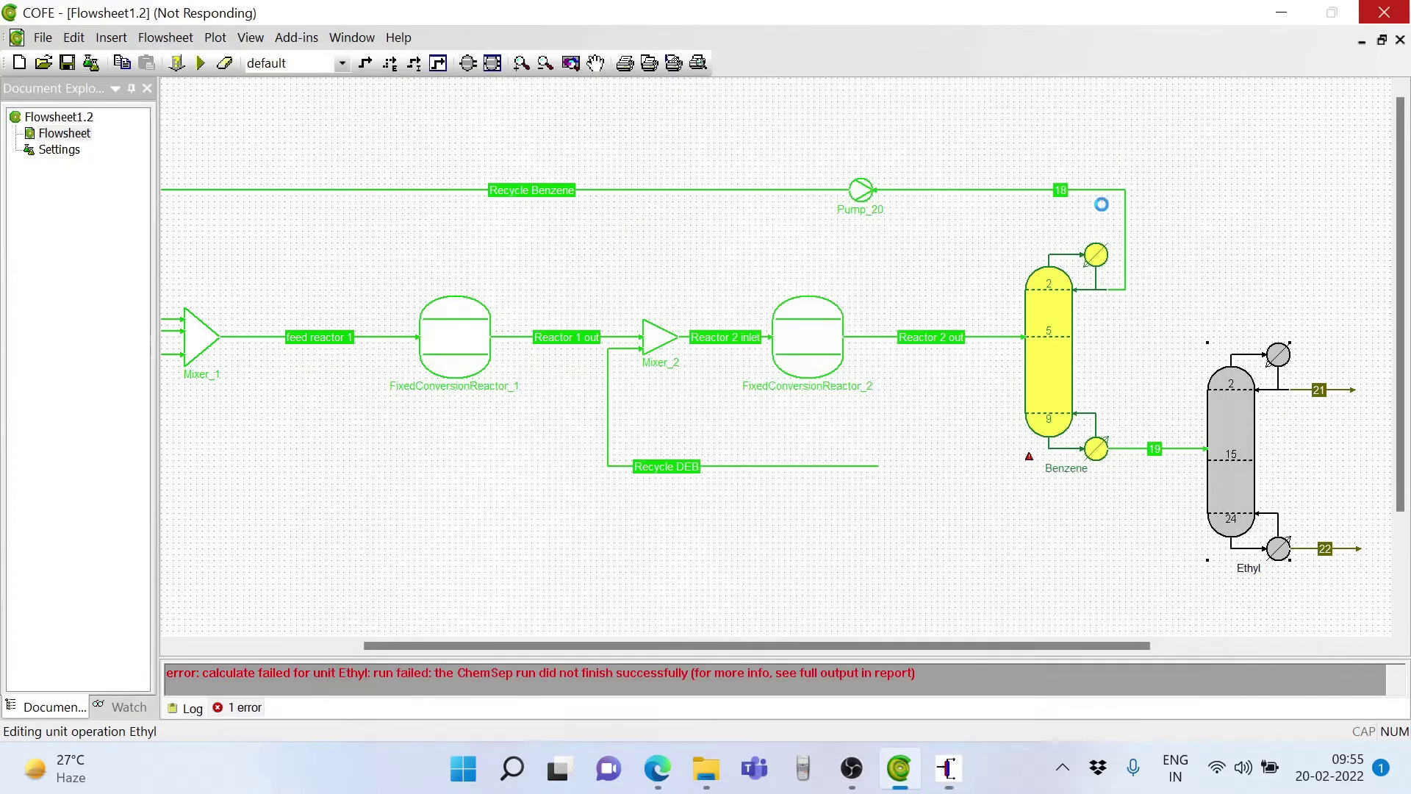
pyautogui.rightClick(1228, 418)
pyautogui.click(1230, 644)
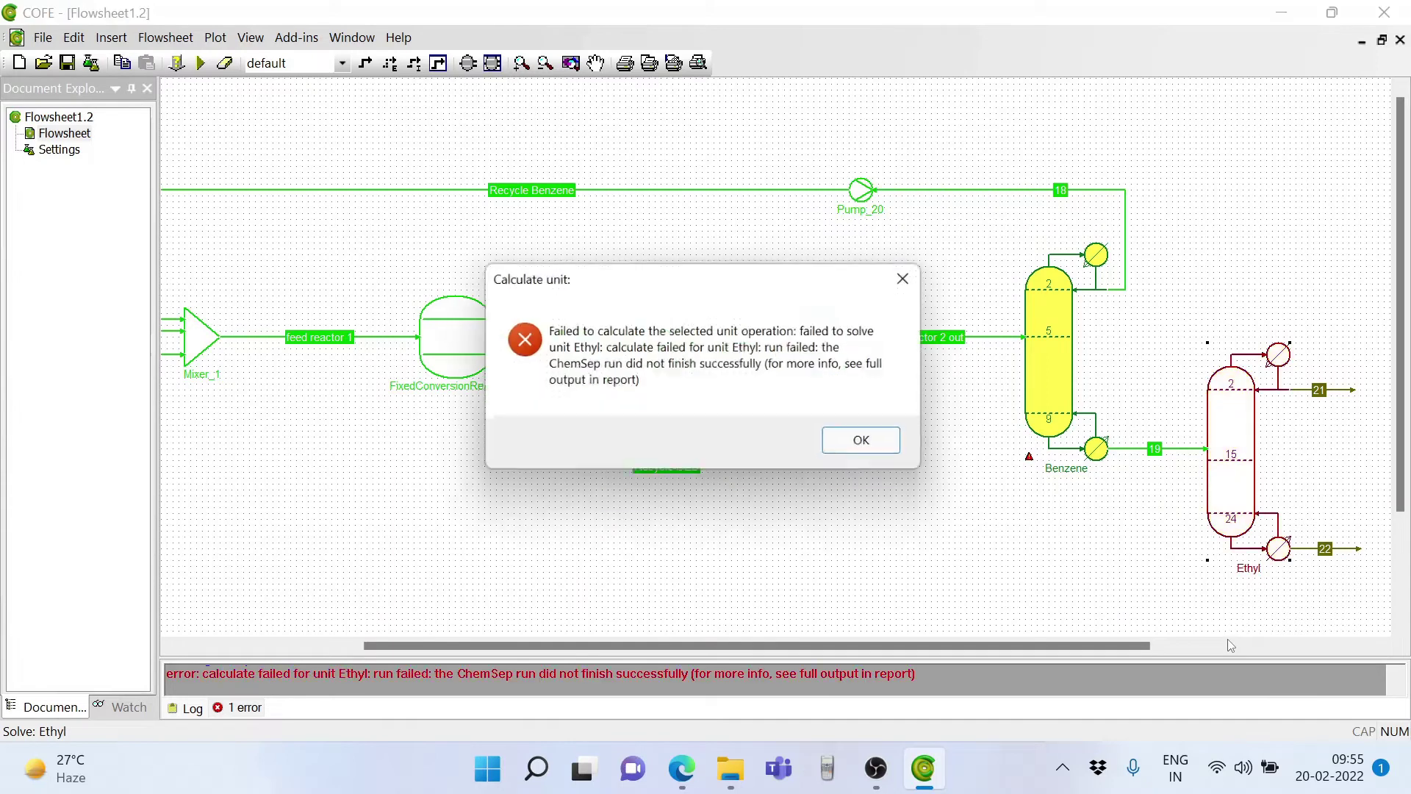
pyautogui.click(885, 444)
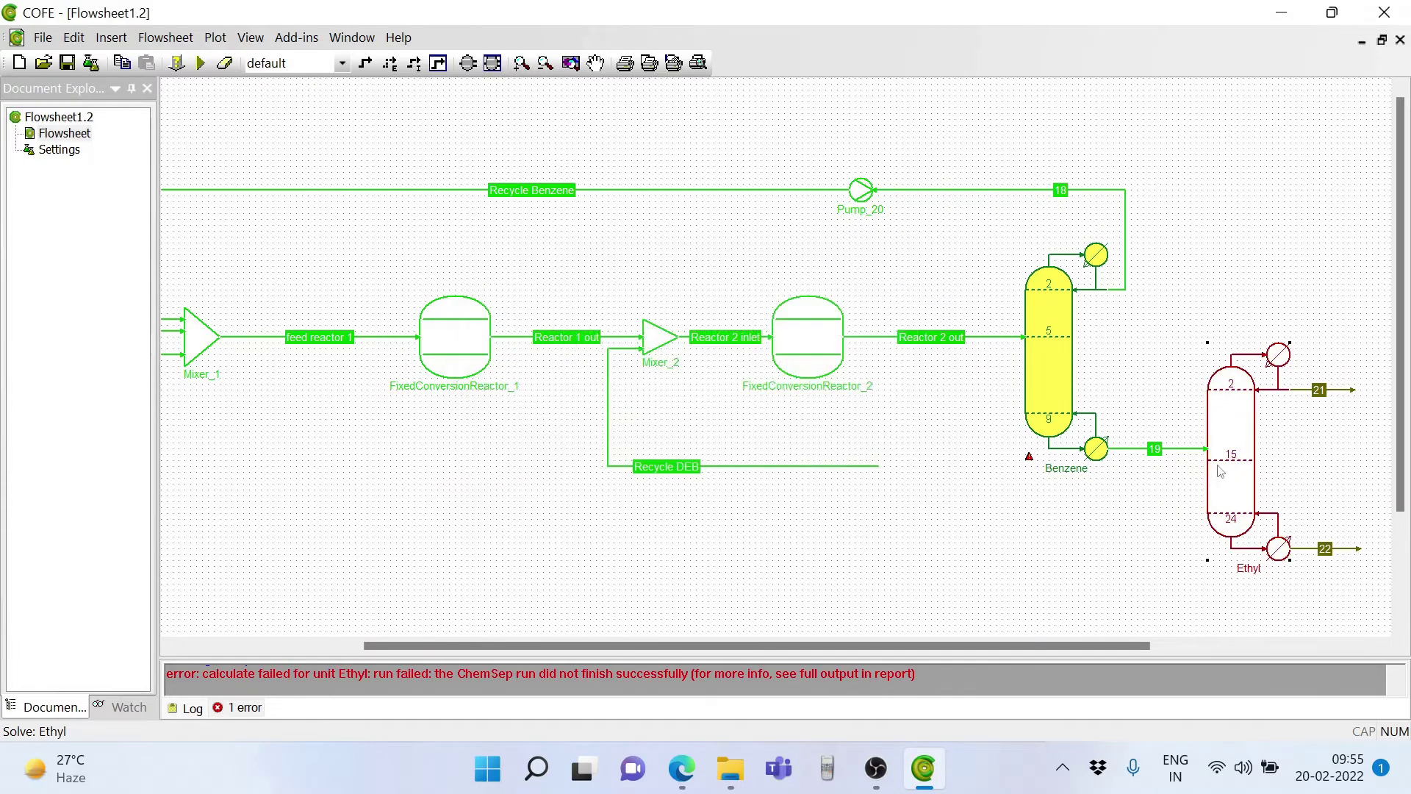
# - Reopen the Ethyl column specifications and set the O-diethylbenzene bottom component flow to 281.9 kmol/h
pyautogui.rightClick(1219, 463)
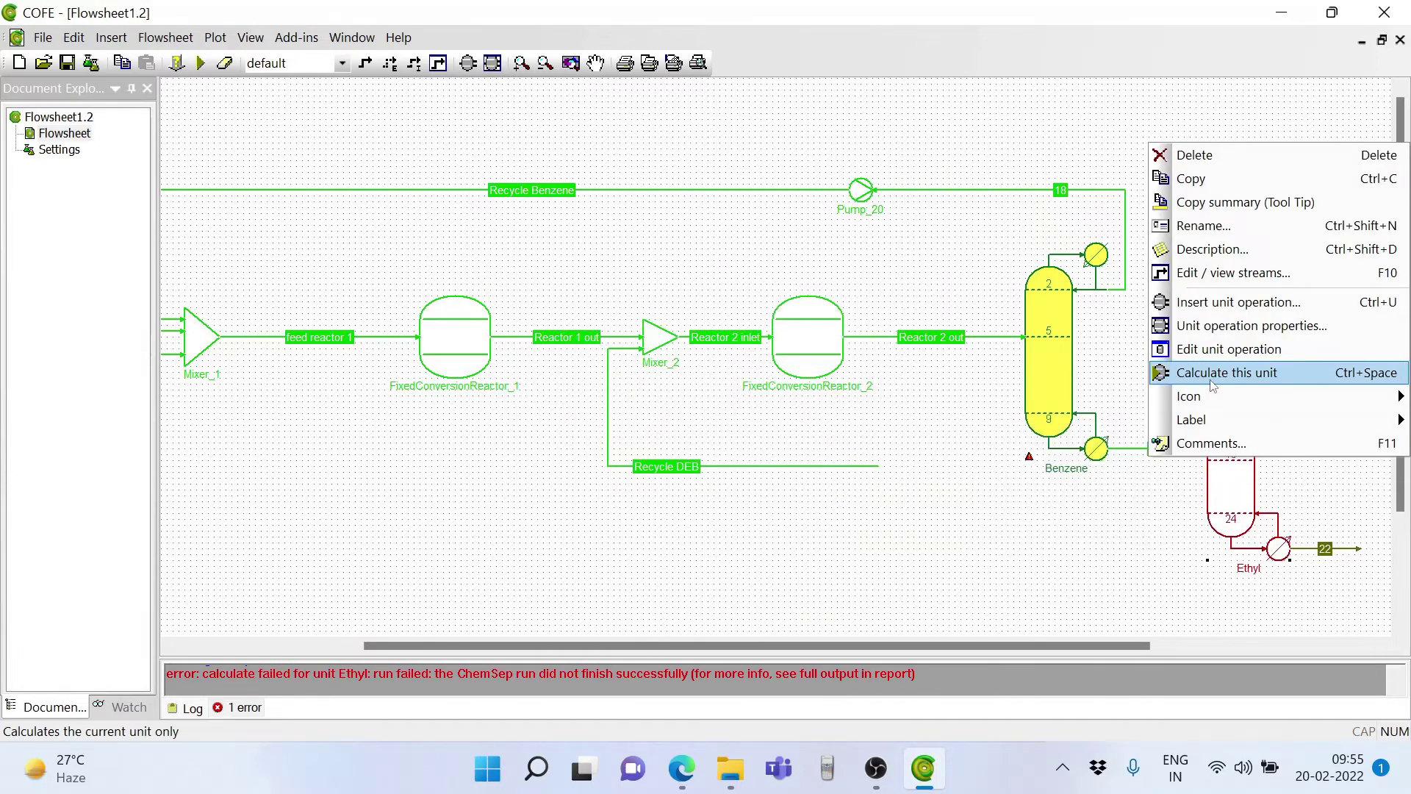
pyautogui.click(1217, 351)
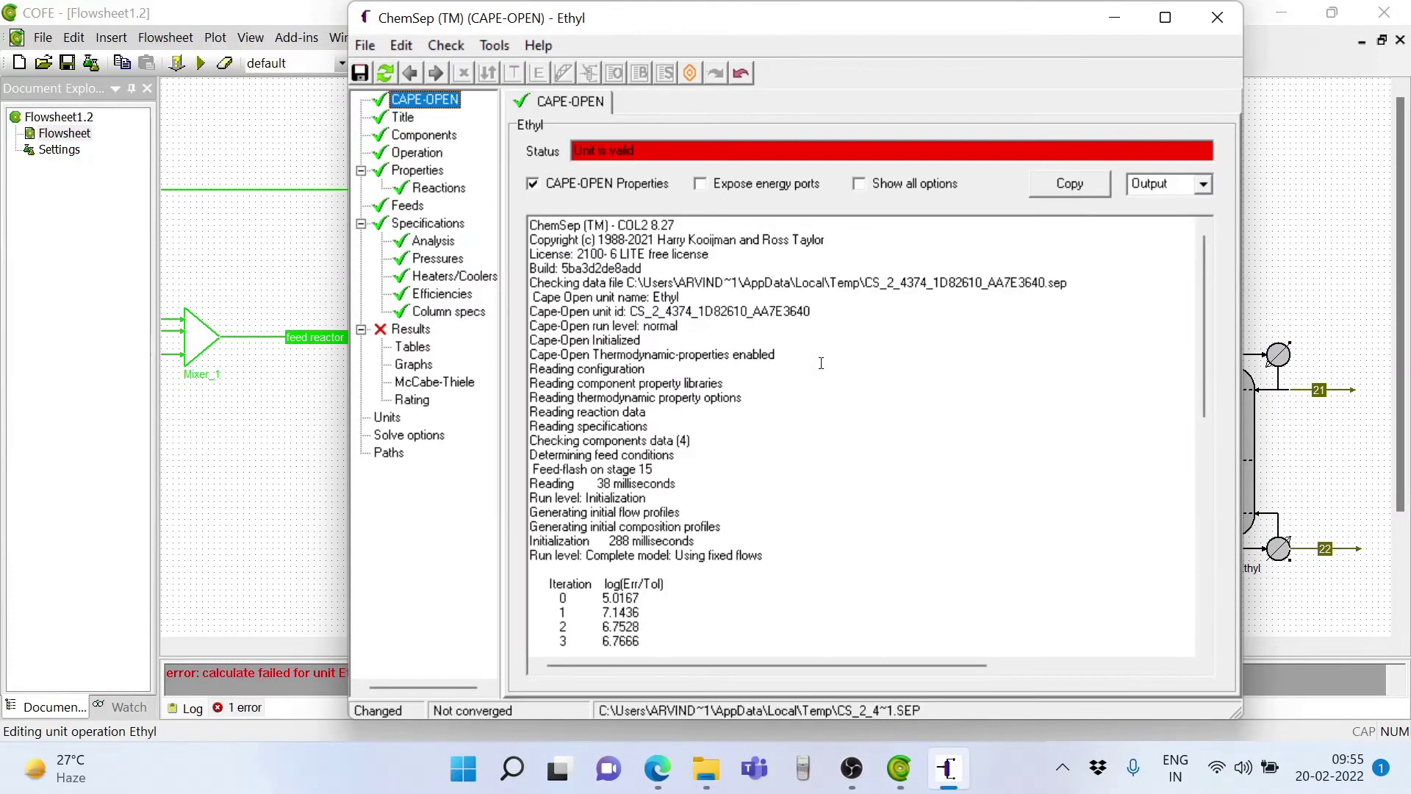
pyautogui.click(439, 311)
pyautogui.click(994, 339)
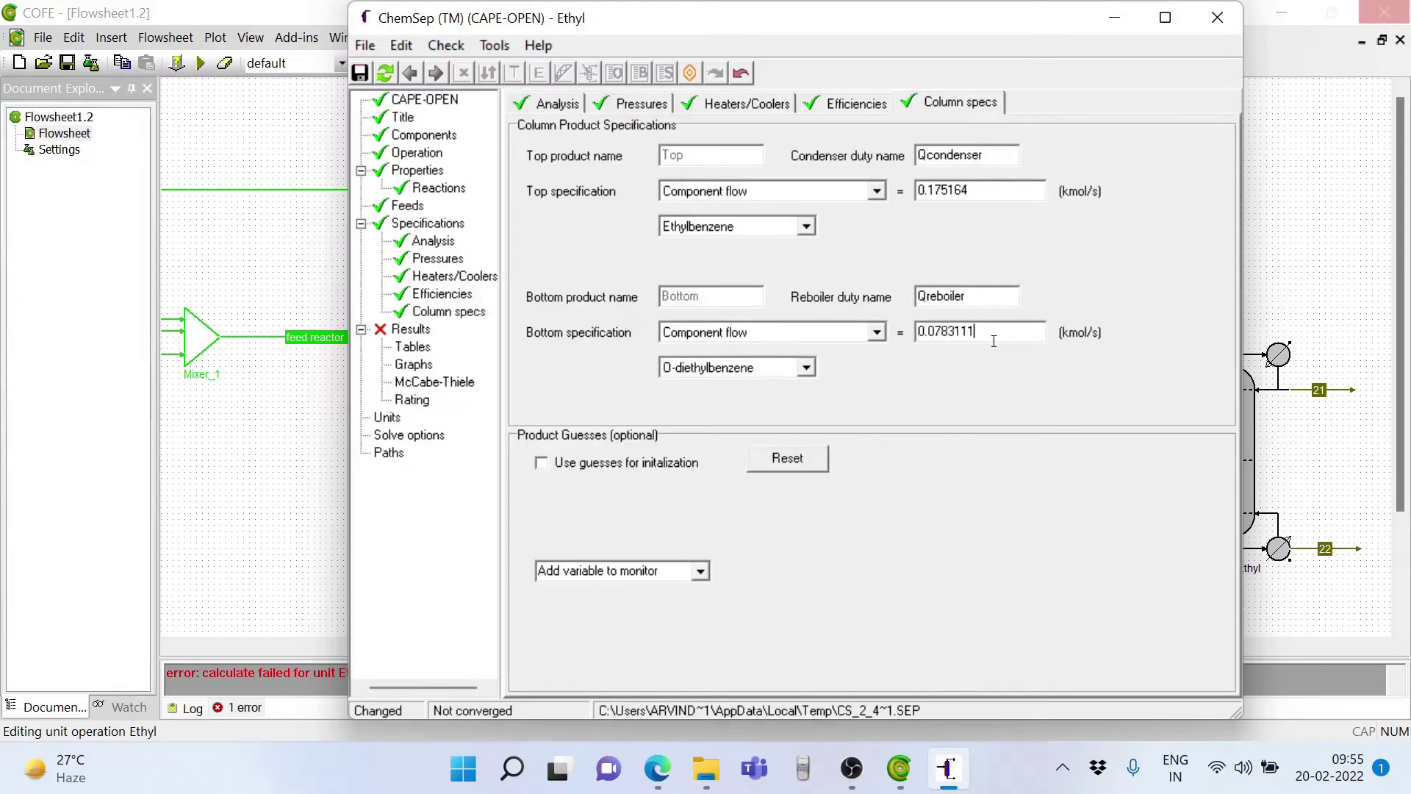
pyautogui.press('BackSpace')
pyautogui.press('BackSpace')
pyautogui.press('BackSpace')
pyautogui.press('BackSpace')
pyautogui.press('BackSpace')
pyautogui.press('BackSpace')
pyautogui.press('BackSpace')
pyautogui.press('BackSpace')
pyautogui.press('BackSpace')
pyautogui.write('21')
pyautogui.press('BackSpace')
pyautogui.write('81.9 km')
pyautogui.write('h')
pyautogui.press('Return')
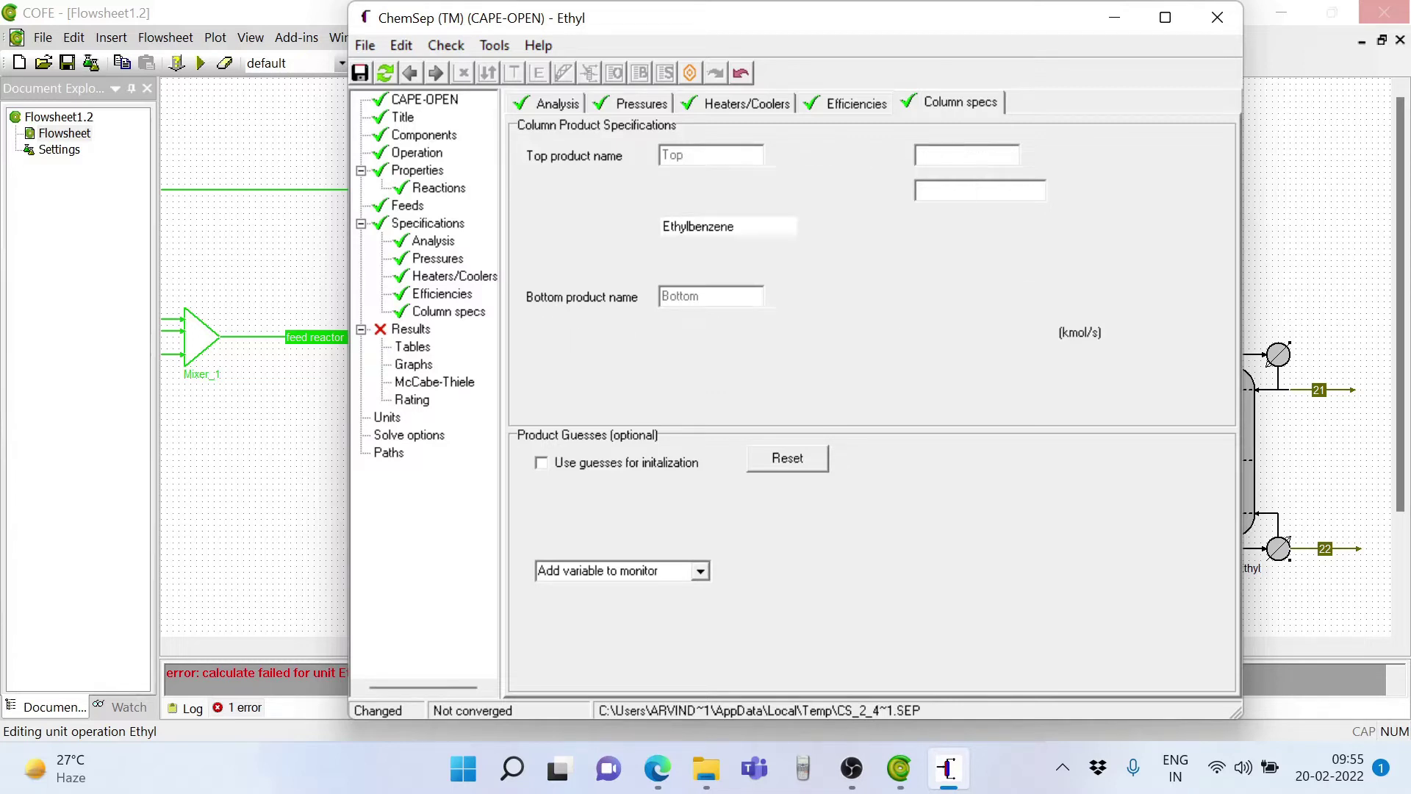
# - Save the Ethyl input with the 281.9 kmol/h bottom flow and recalculate only the Ethyl column
pyautogui.click(1217, 17)
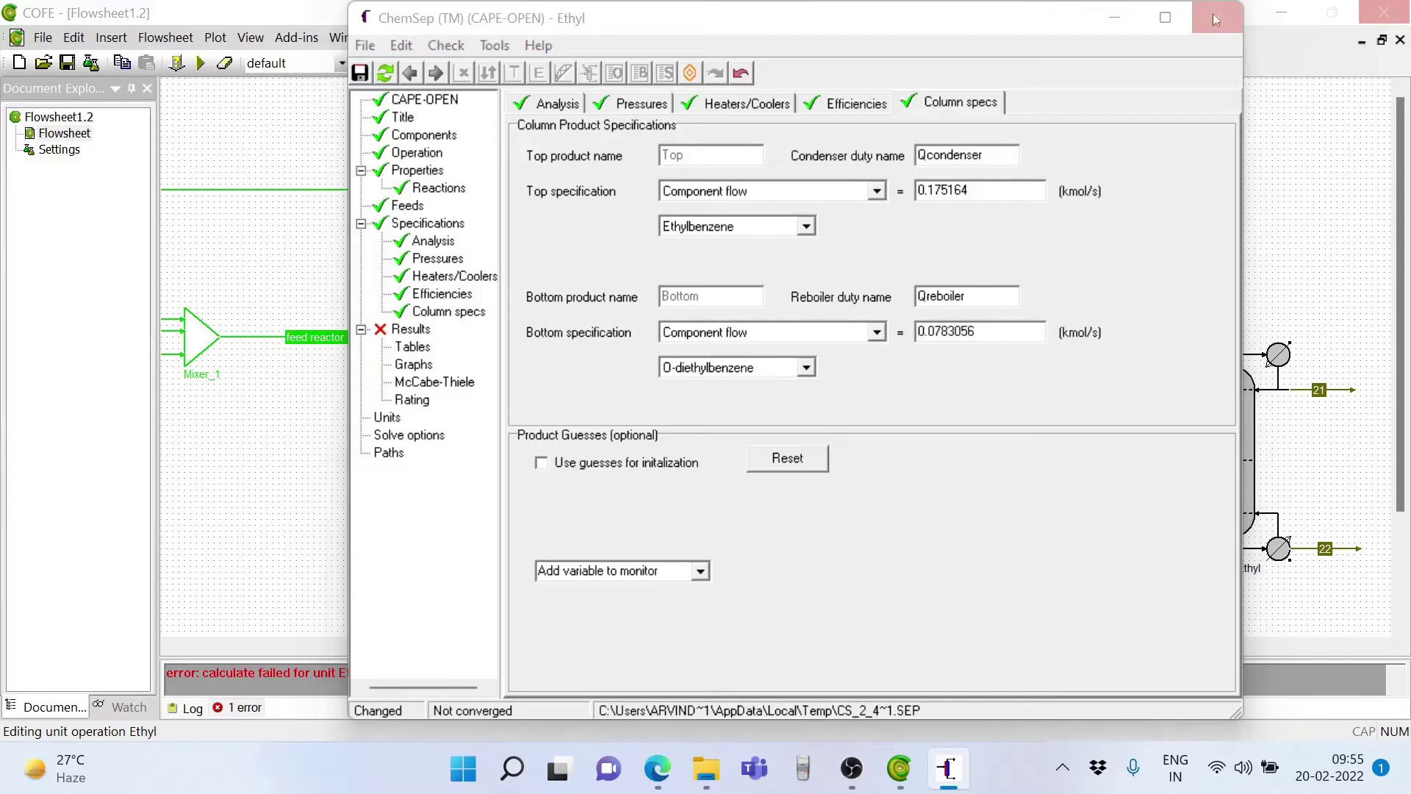
pyautogui.click(720, 436)
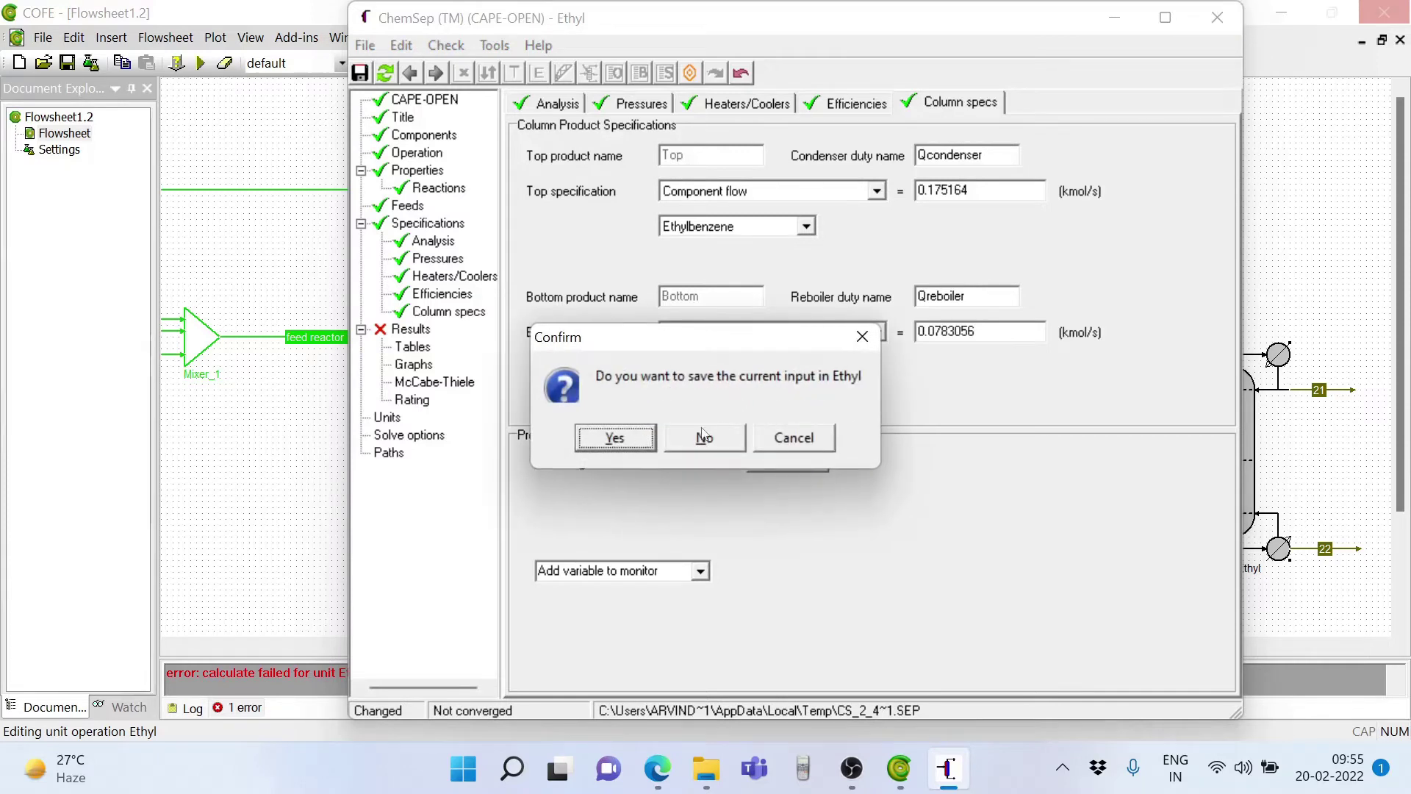
pyautogui.click(655, 437)
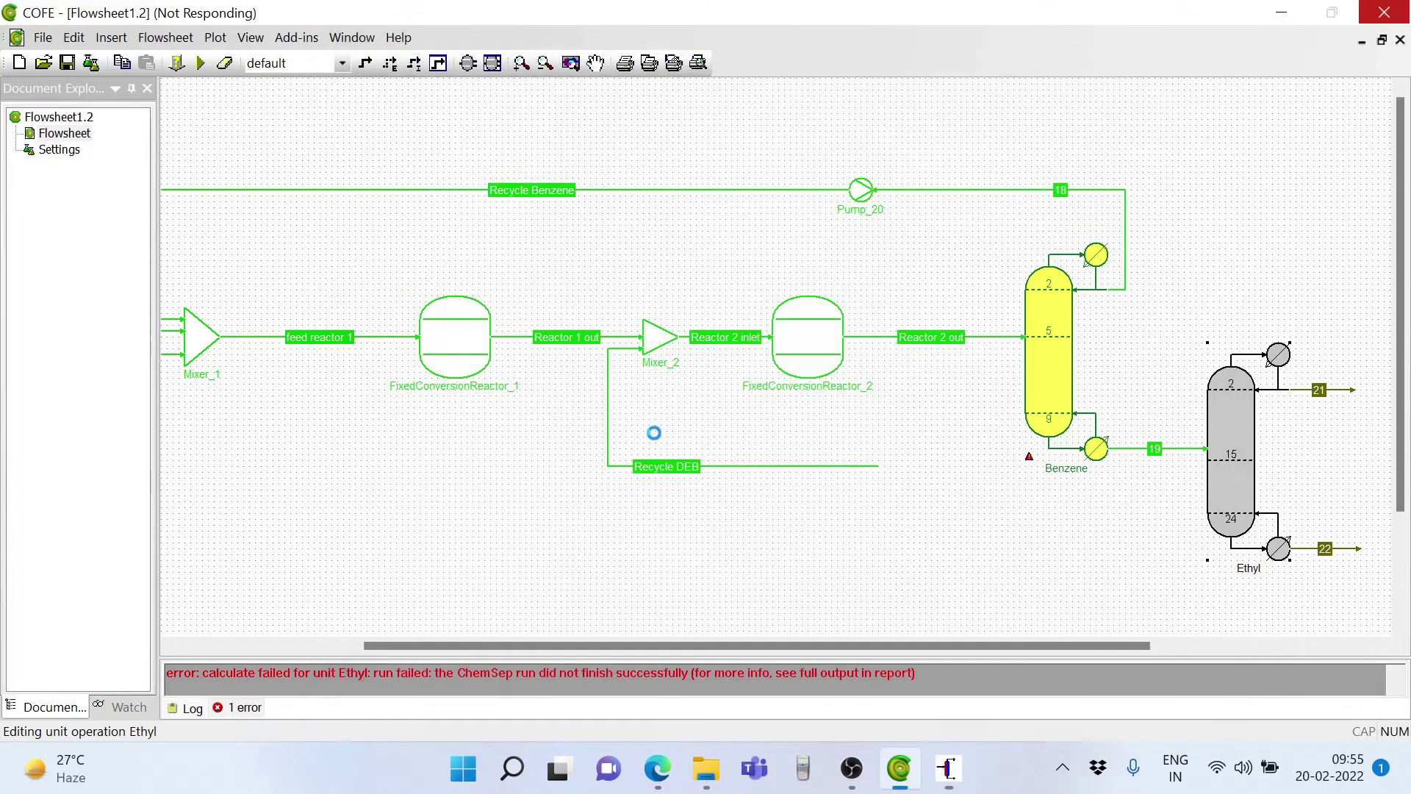
pyautogui.rightClick(1228, 424)
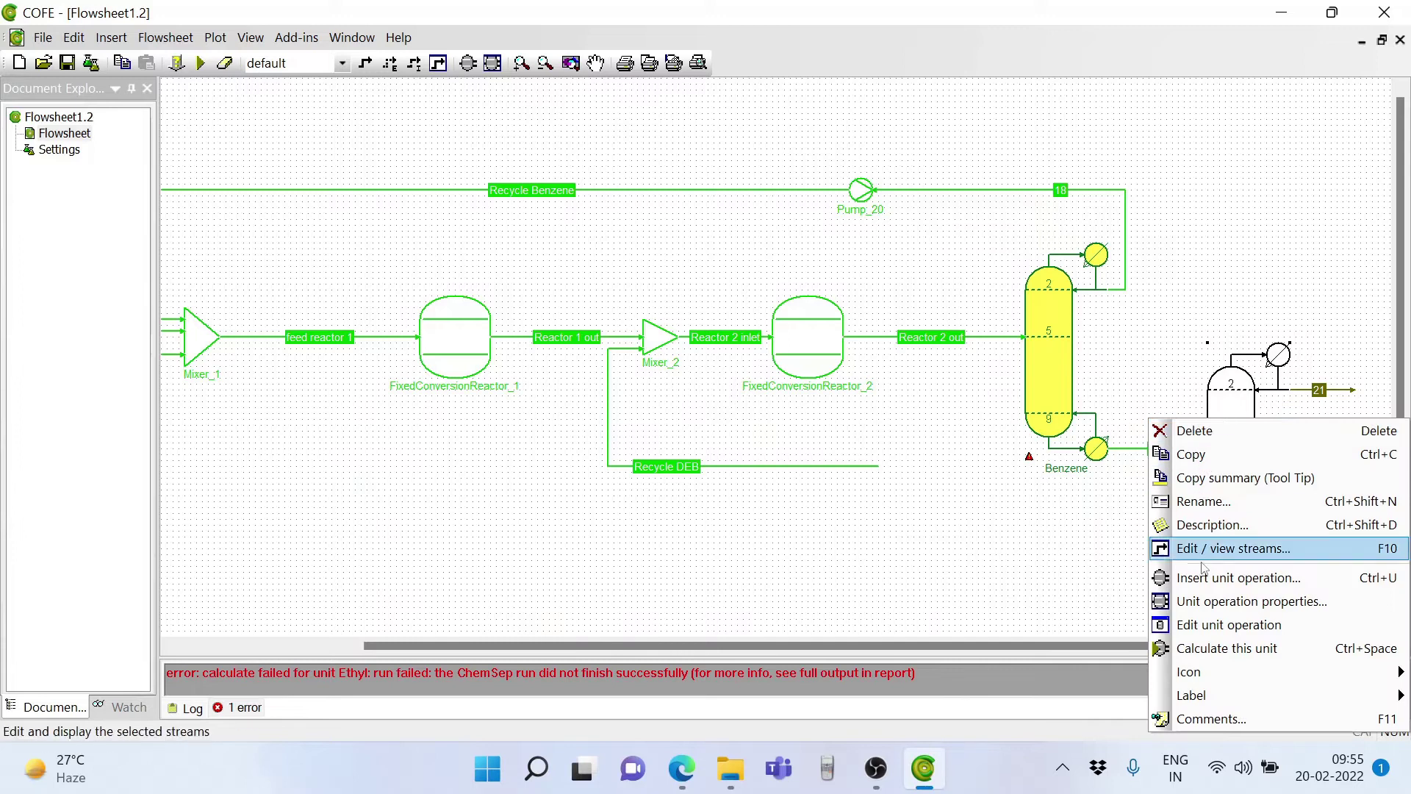
pyautogui.click(1203, 643)
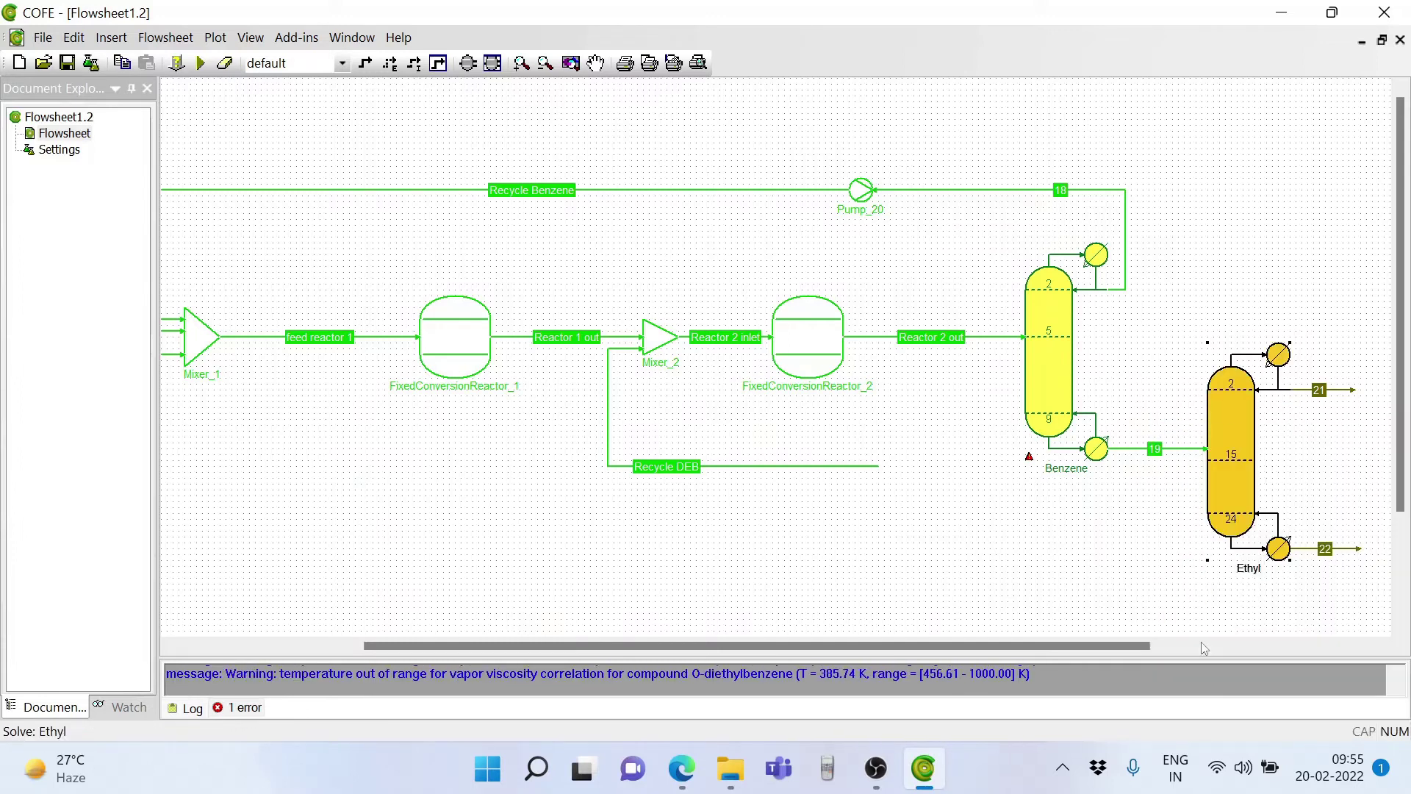
pyautogui.click(704, 380)
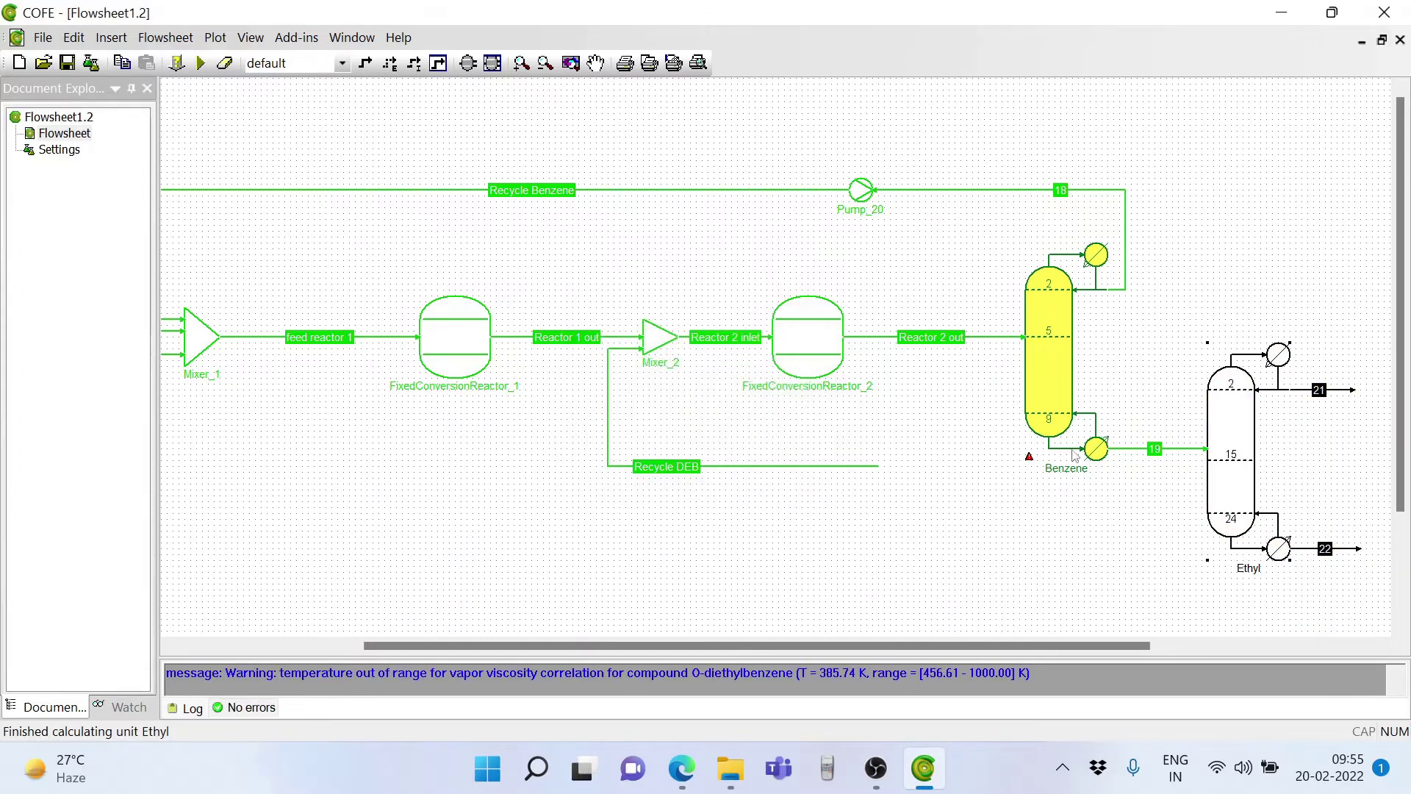
# - Shift the Ethyl column slightly up and realign the ends of streams 21 and 22 into straight horizontal lines
pyautogui.moveTo(1205, 452)
pyautogui.moveTo(1205, 452); pyautogui.dragTo(1228, 430)
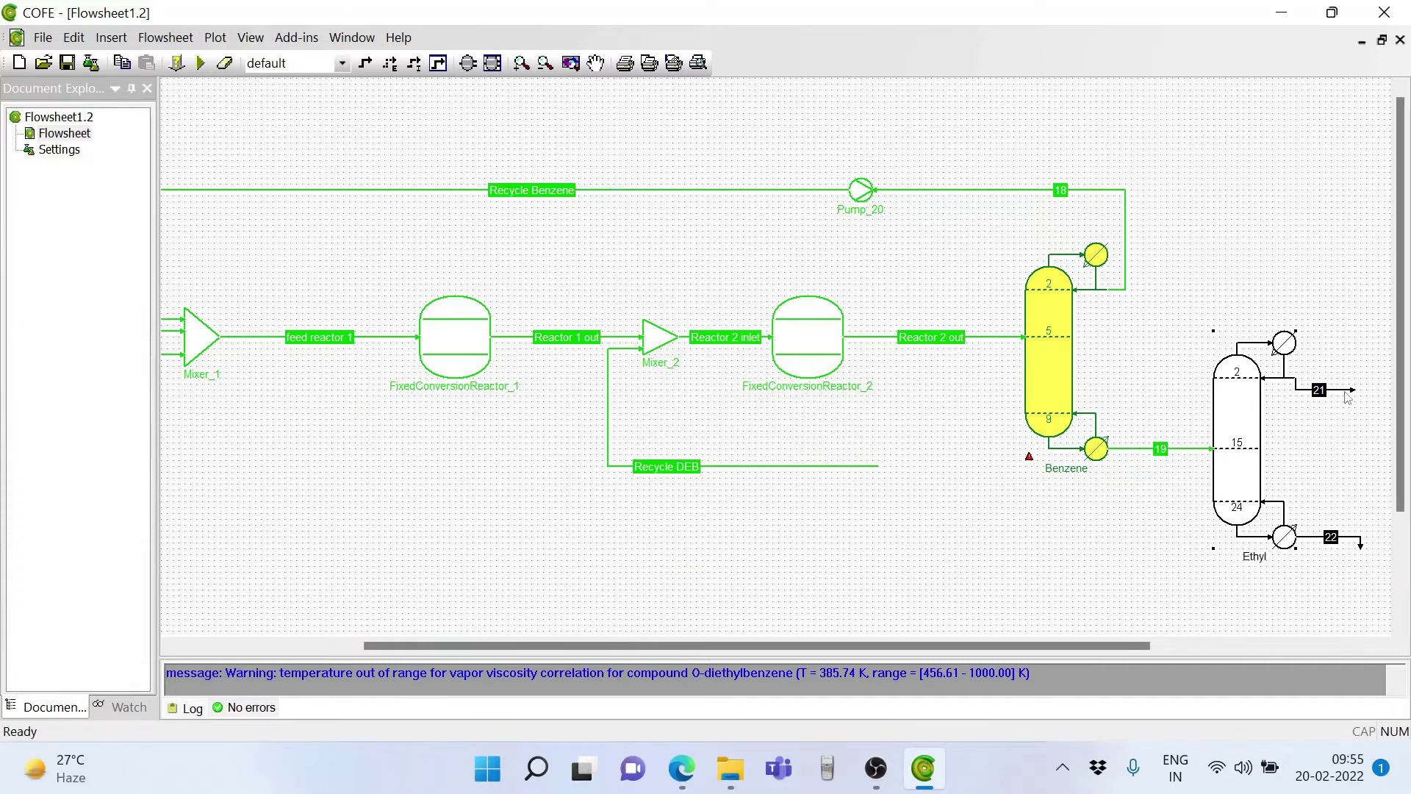
pyautogui.moveTo(1353, 388)
pyautogui.moveTo(1352, 388); pyautogui.dragTo(1360, 378)
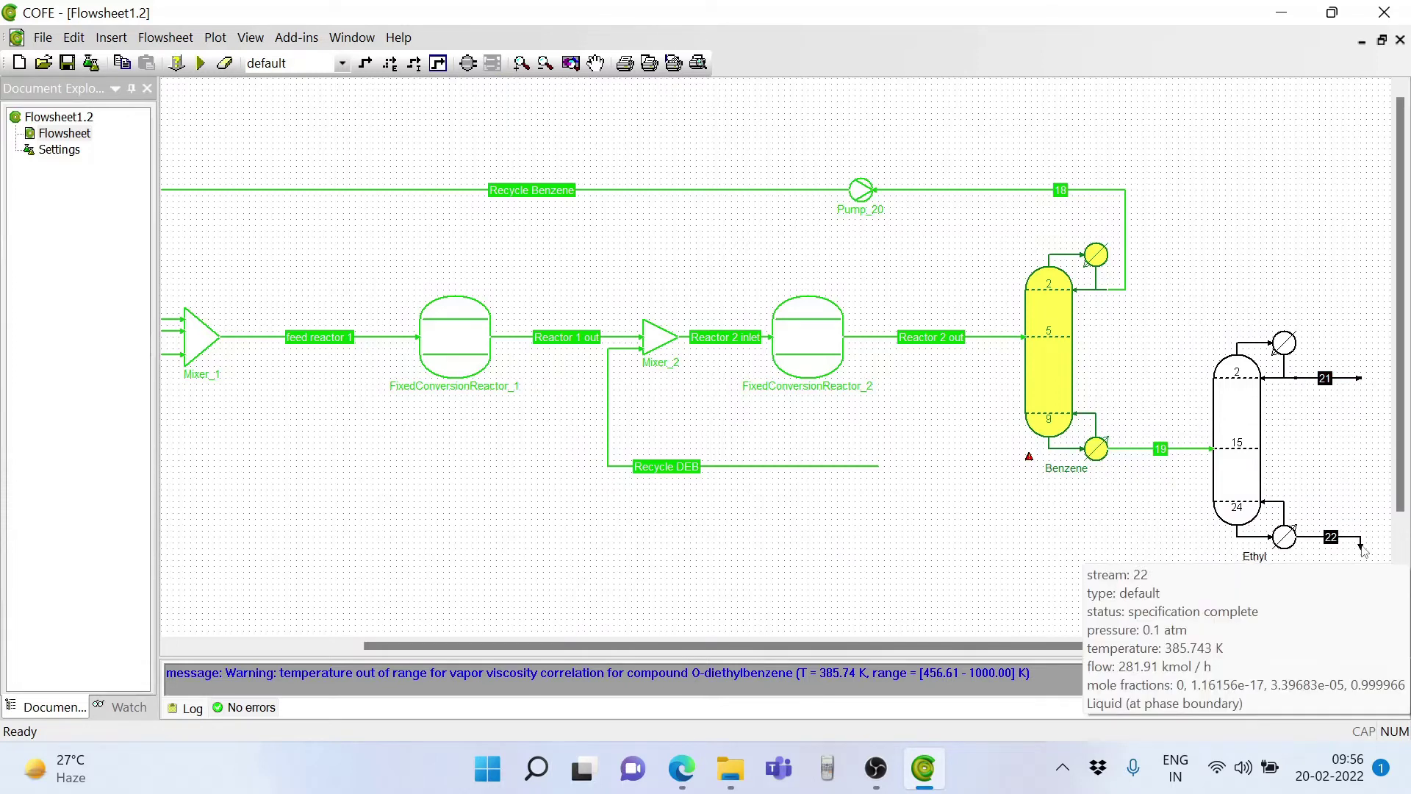
pyautogui.moveTo(1361, 547); pyautogui.dragTo(1372, 537)
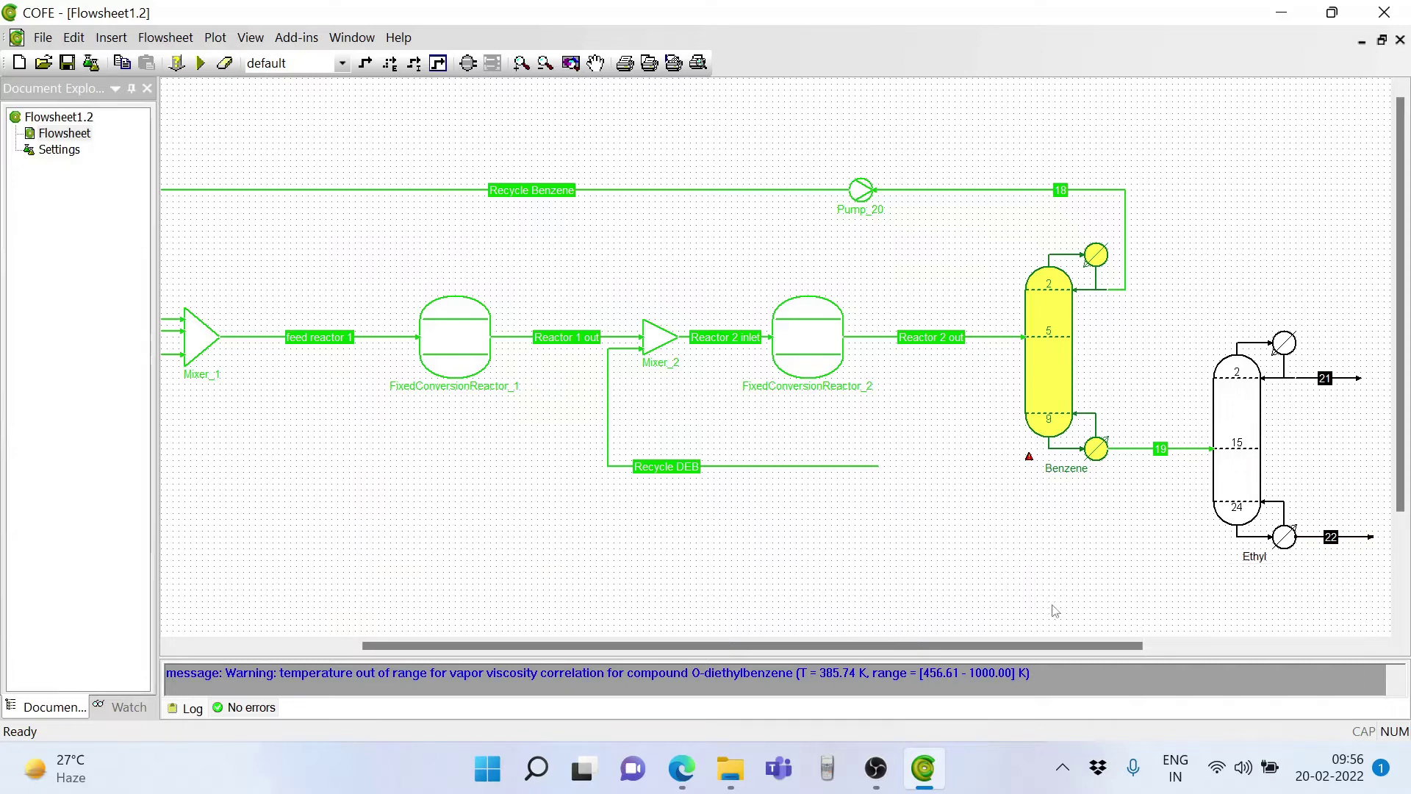
# - Solve the whole flowsheet and review the compound flows of Ethyl column product streams 21 and 22
pyautogui.moveTo(997, 639); pyautogui.dragTo(1050, 645)
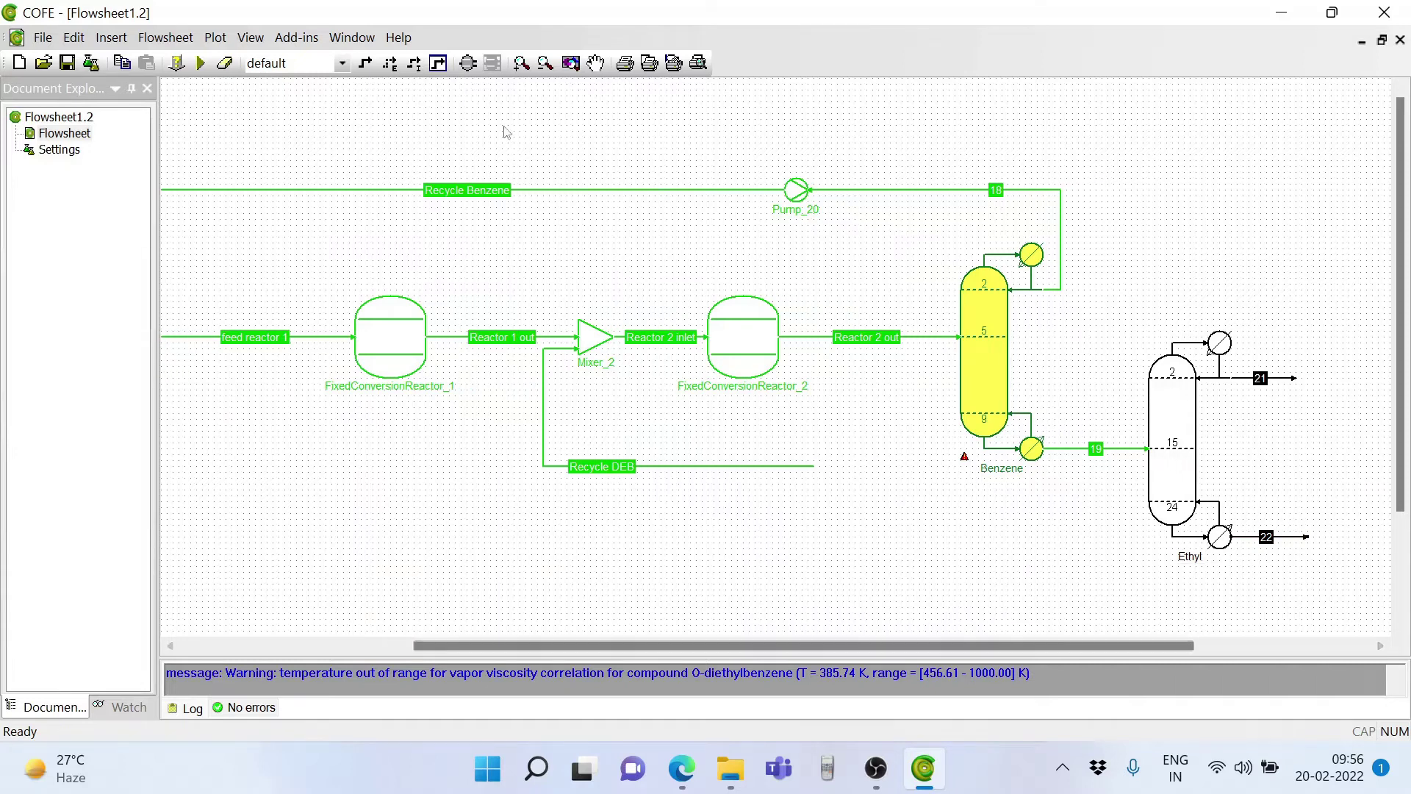
pyautogui.click(203, 64)
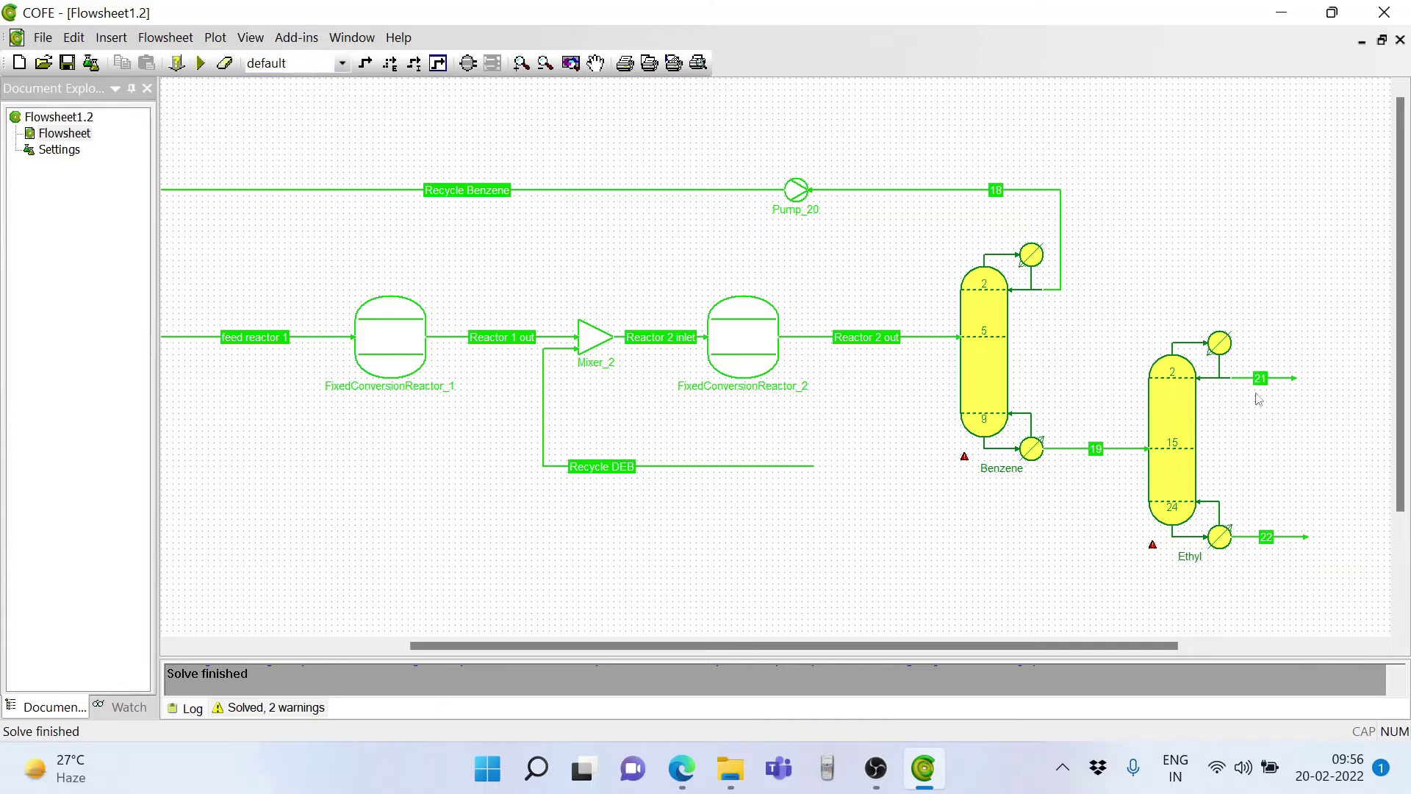
pyautogui.doubleClick(1237, 378)
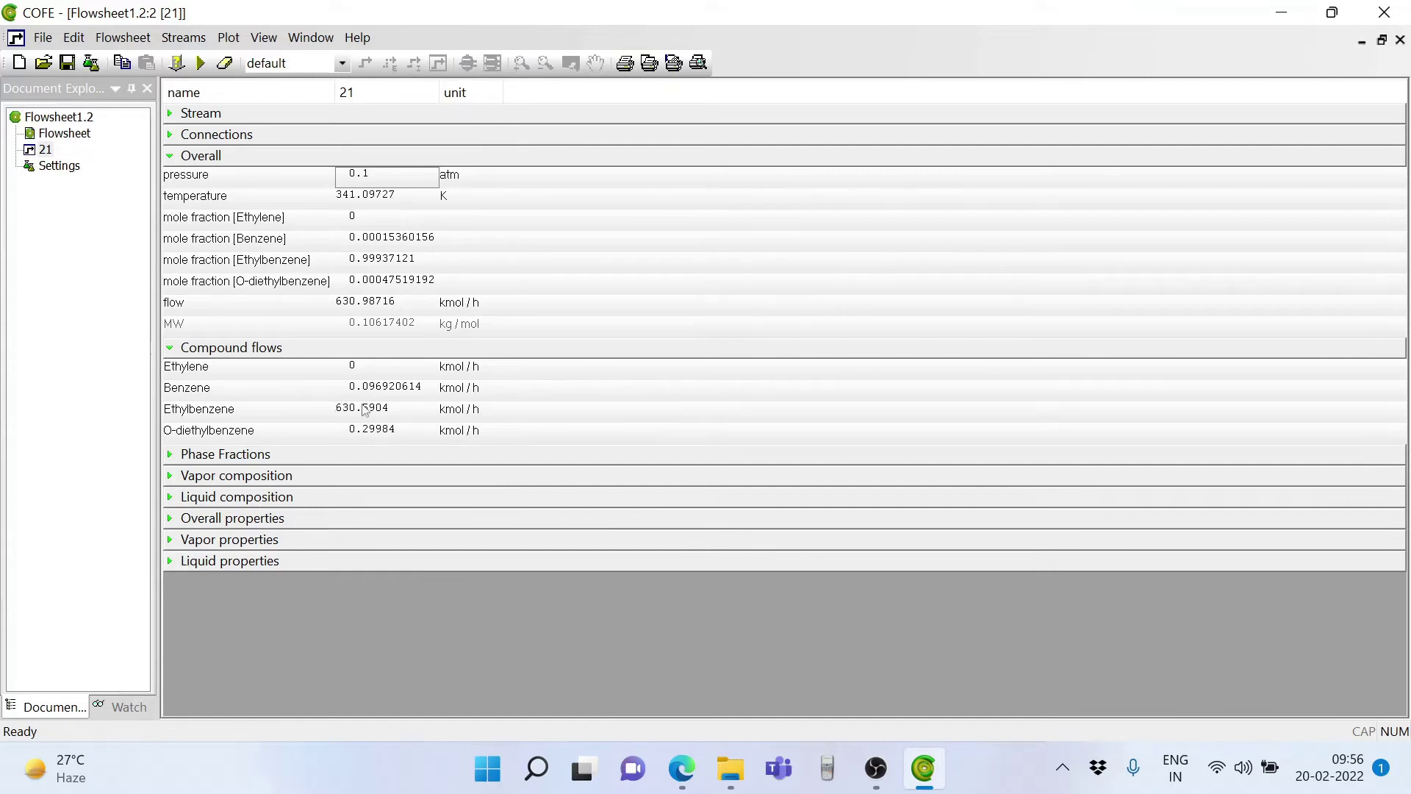
pyautogui.click(1400, 41)
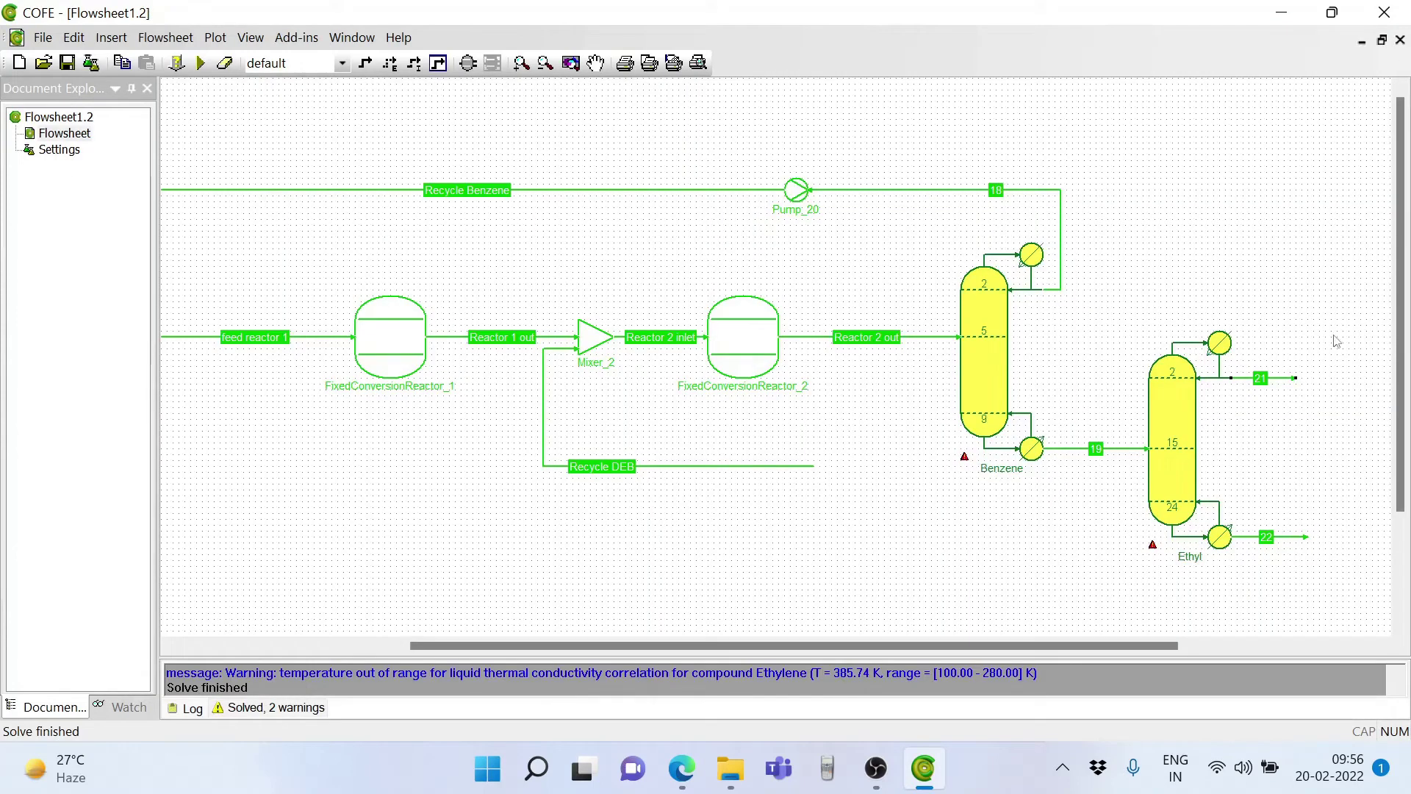
pyautogui.doubleClick(1244, 543)
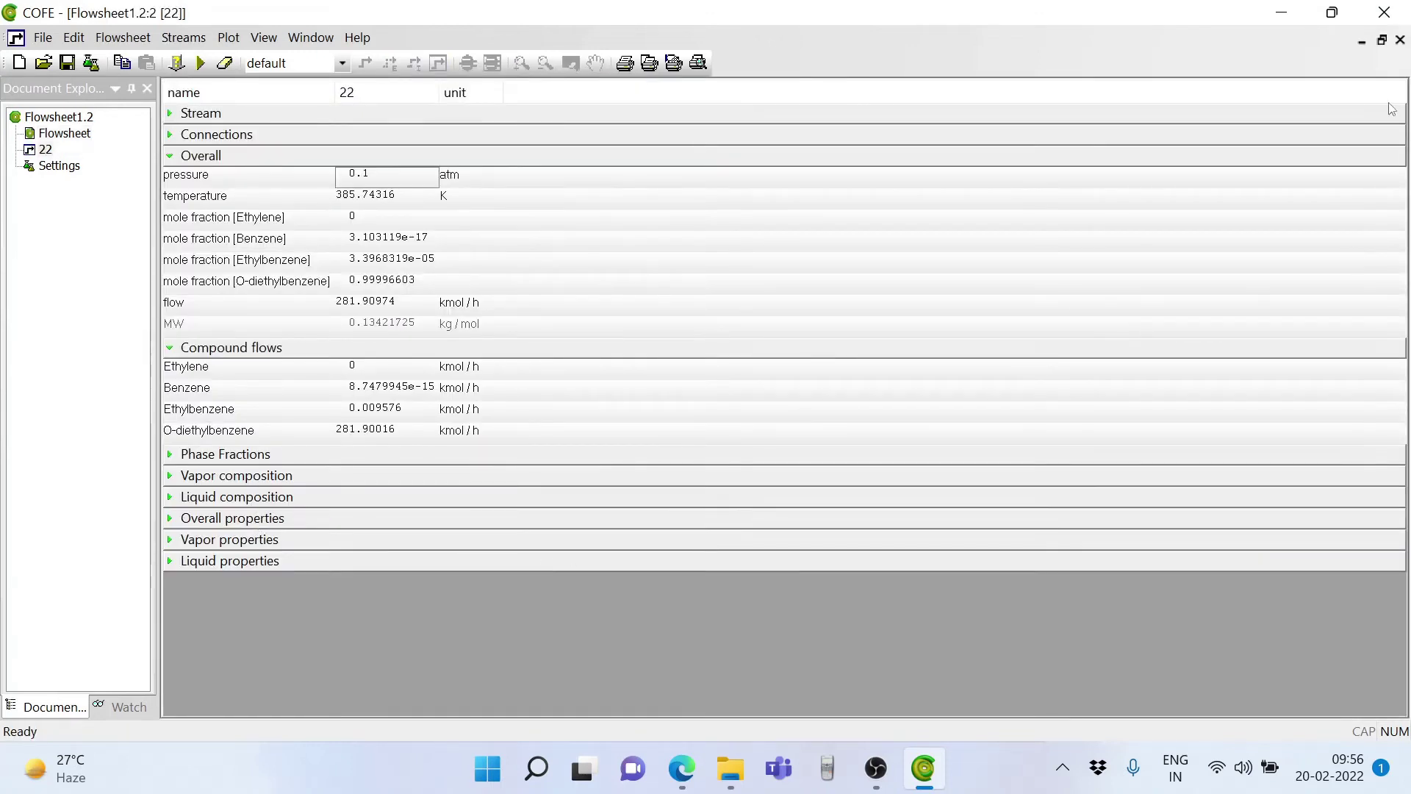
pyautogui.click(1400, 40)
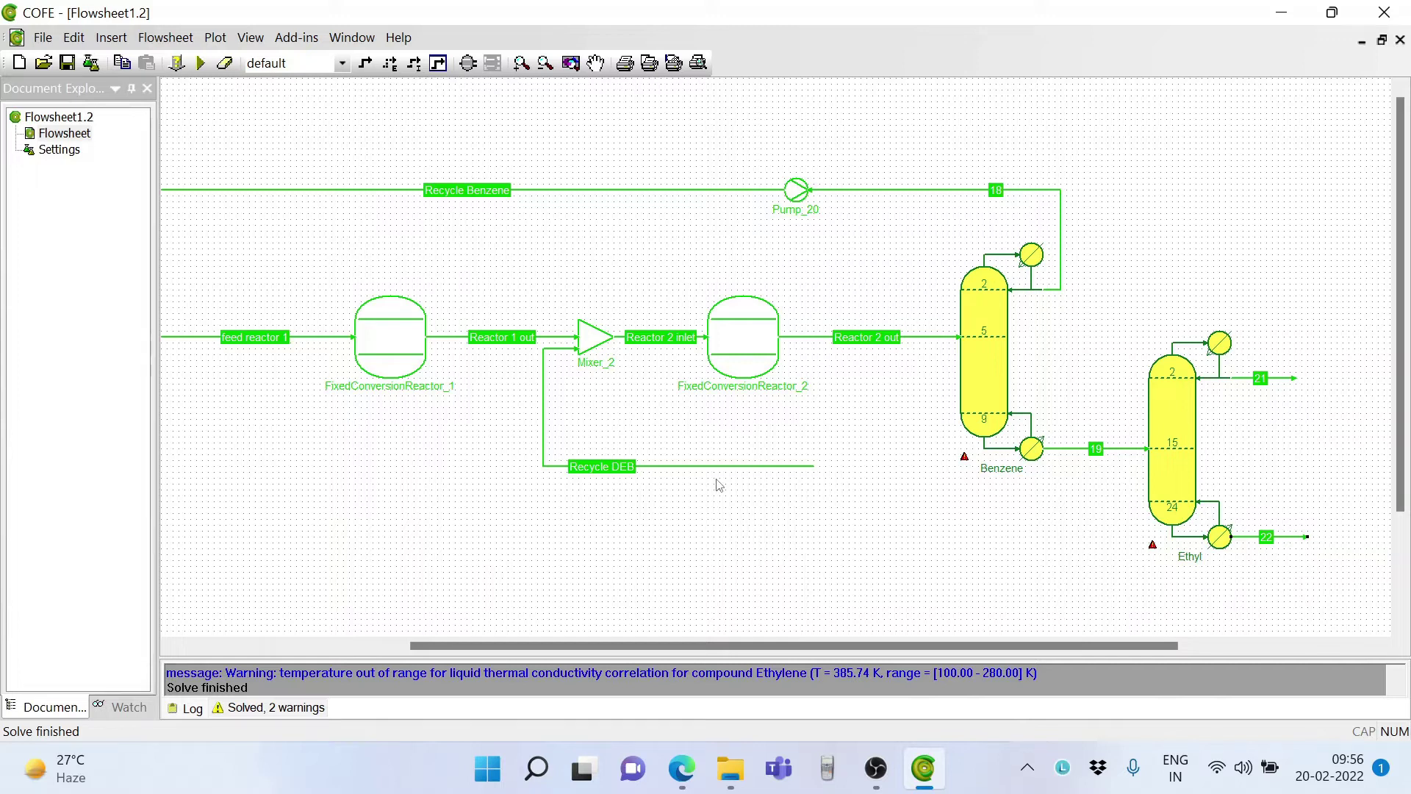
# - Insert a Pump unit operation in the free area below the Benzene column
pyautogui.moveTo(1293, 542)
pyautogui.click(466, 65)
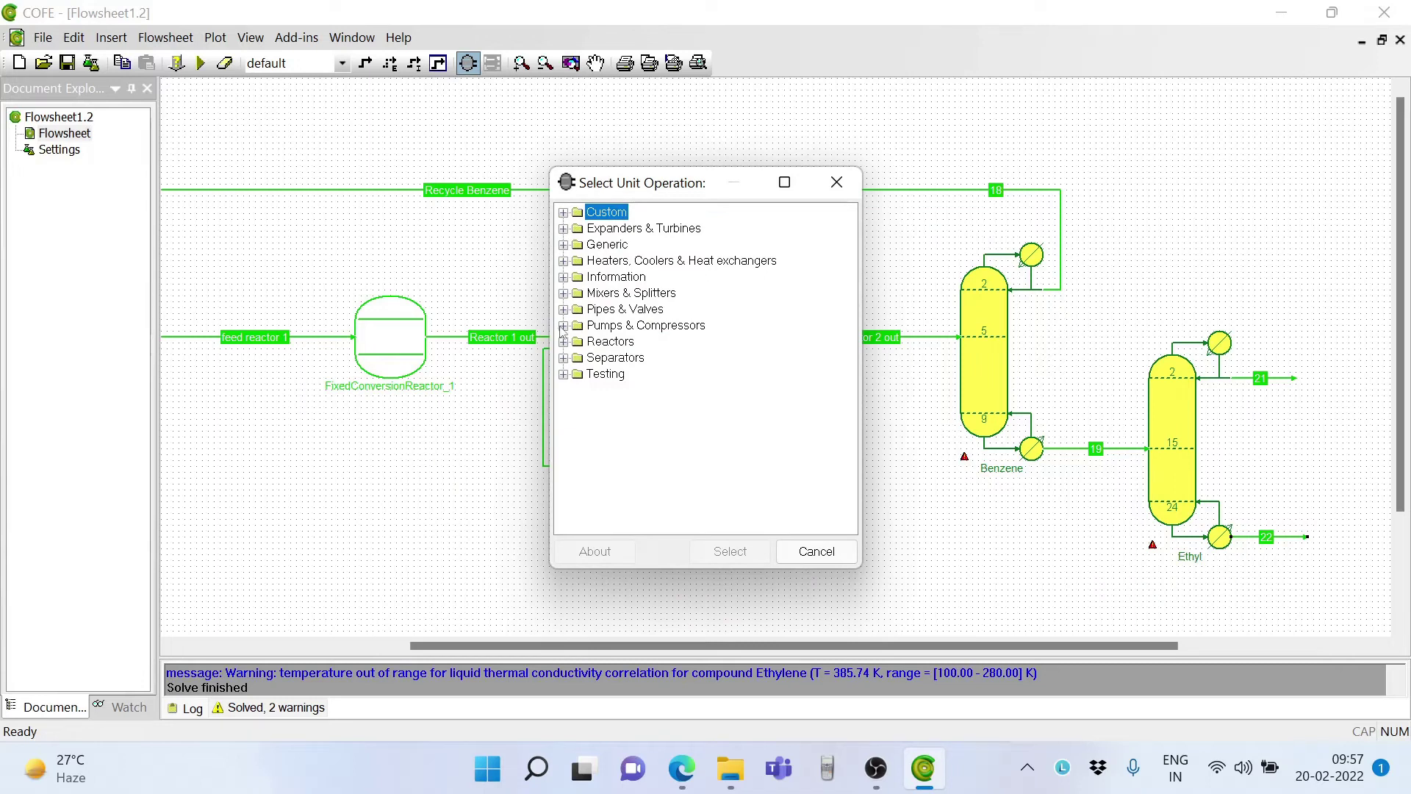
pyautogui.click(564, 325)
pyautogui.click(616, 358)
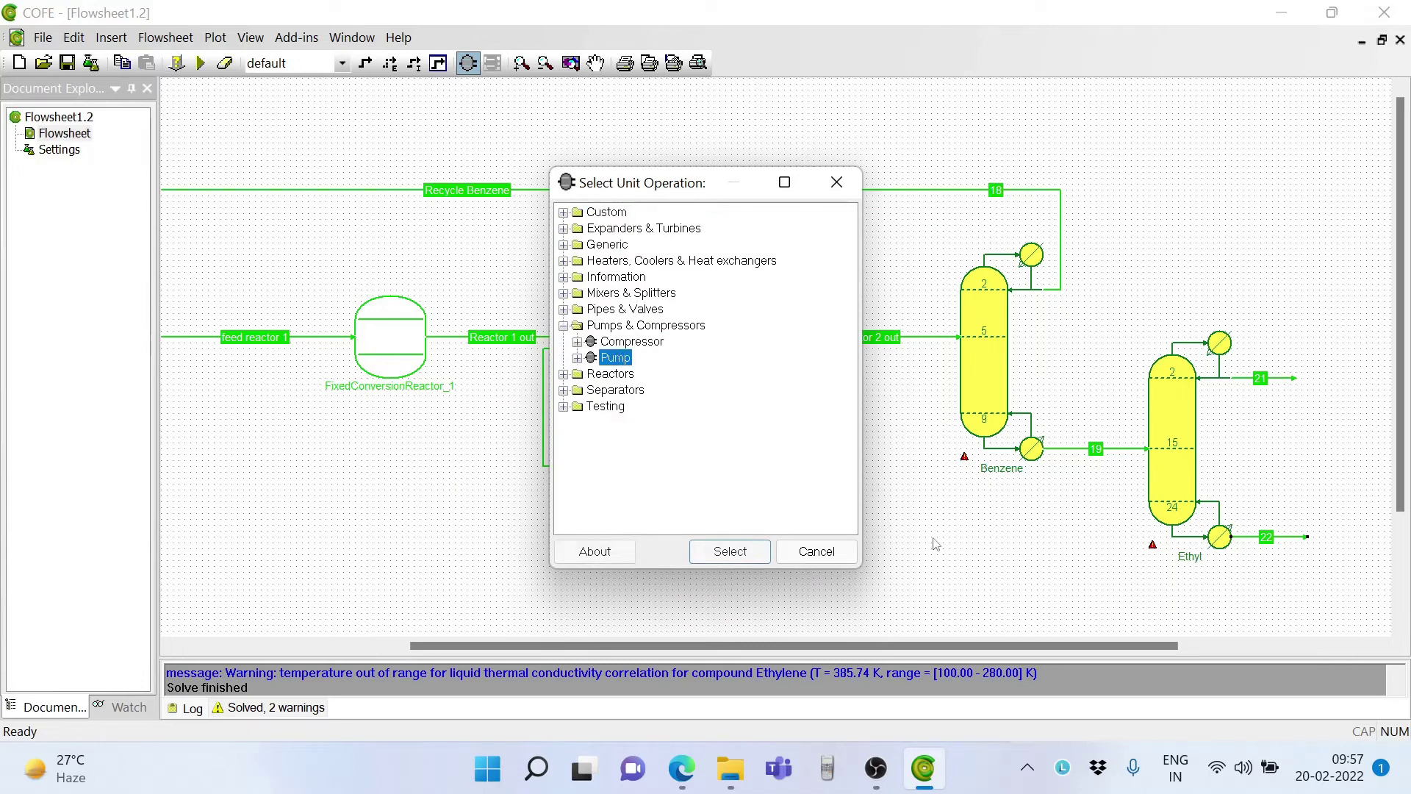
pyautogui.click(730, 551)
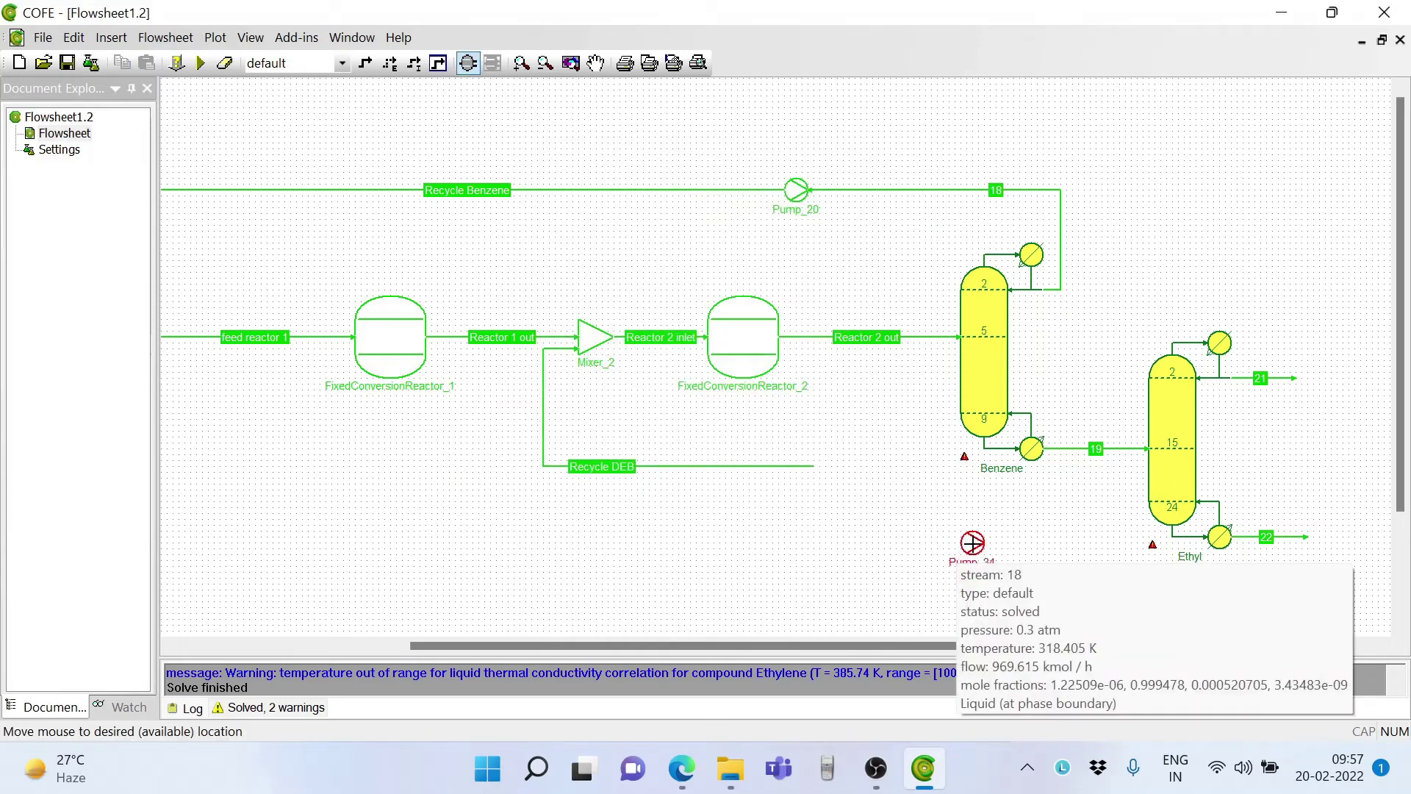
pyautogui.click(967, 555)
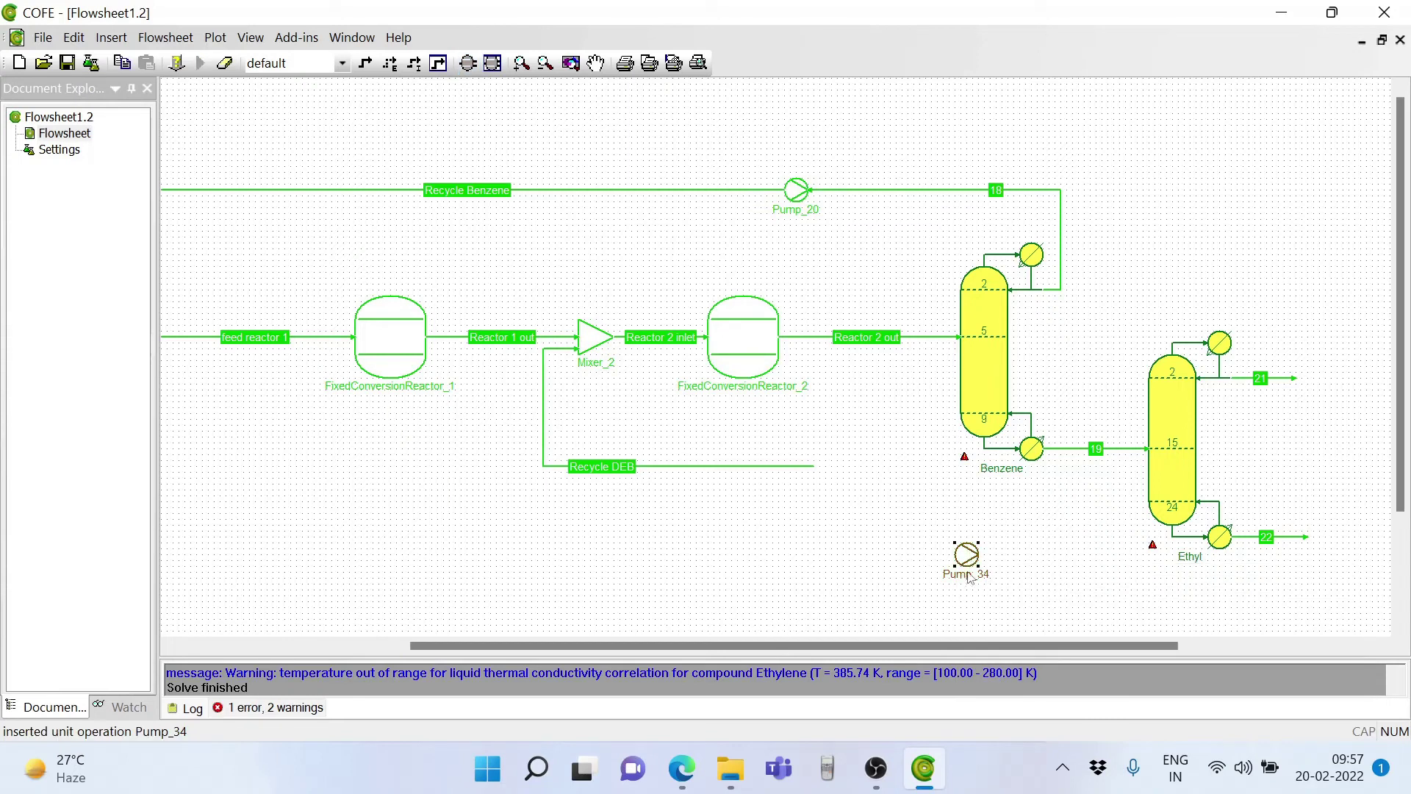
# - Rename the pump on the benzene recycle line as Pump_1
pyautogui.click(796, 210)
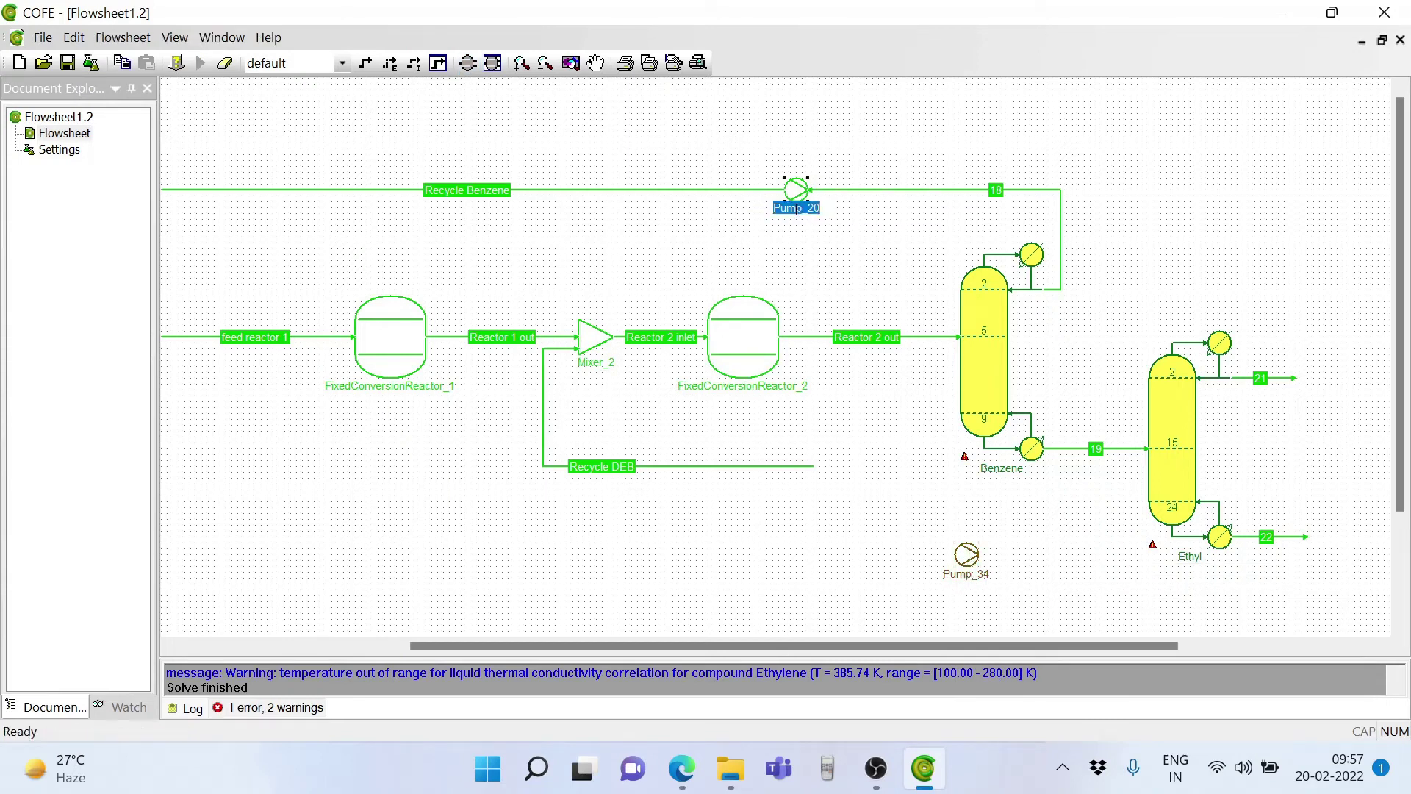
pyautogui.click(822, 209)
pyautogui.press('BackSpace')
pyautogui.press('BackSpace')
pyautogui.write('1')
pyautogui.press('Return')
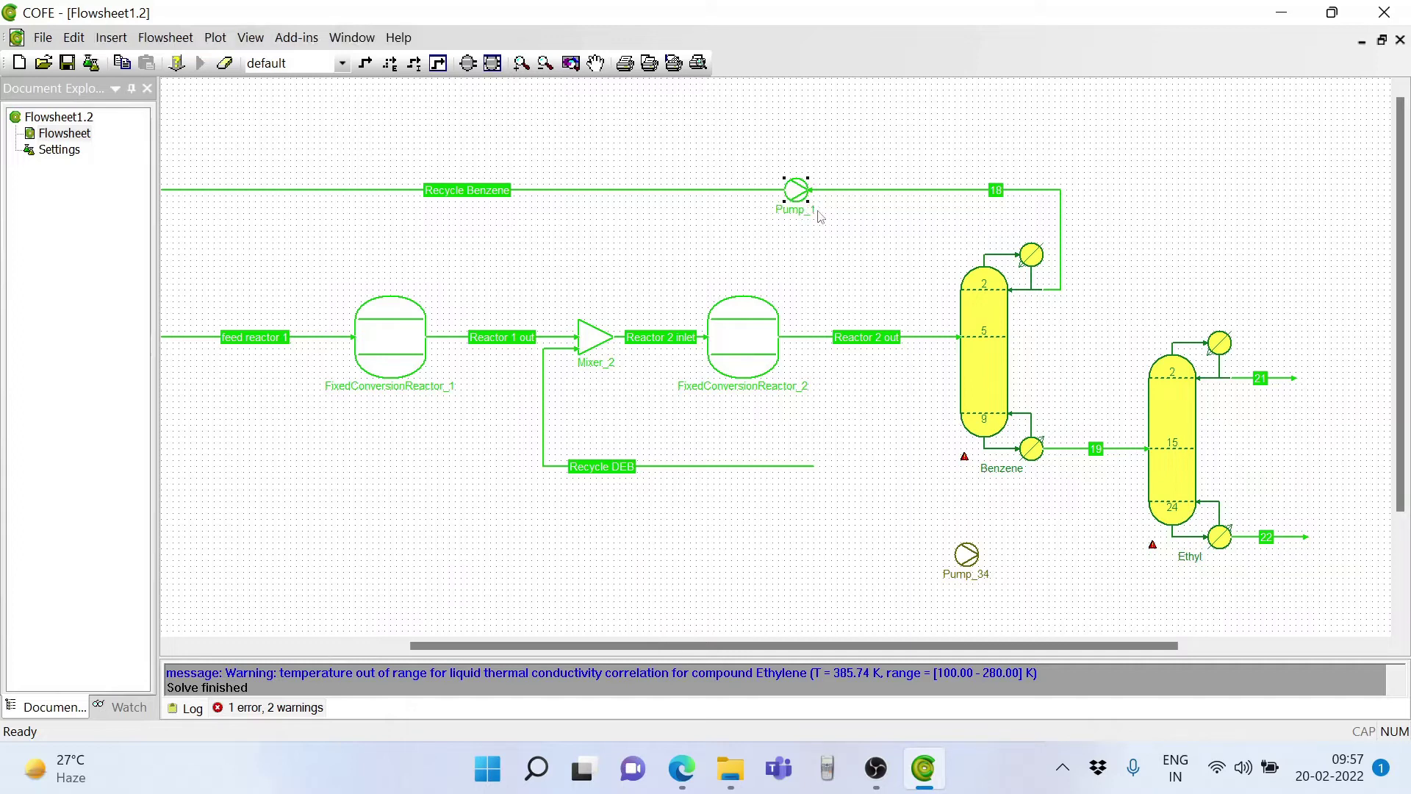
# - Rename the new pump below the Benzene column as Pump_2
pyautogui.doubleClick(977, 575)
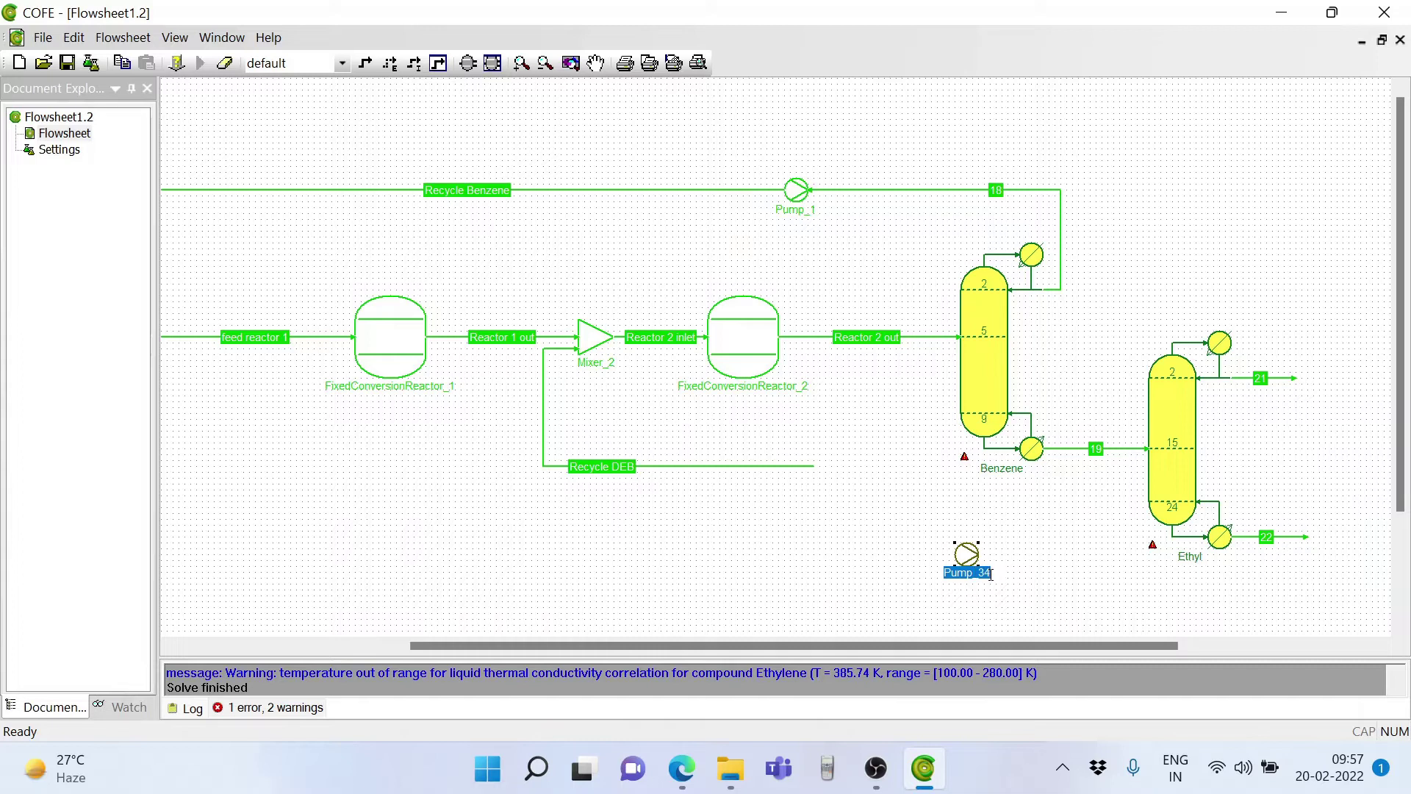
pyautogui.press('Return')
pyautogui.press('BackSpace')
pyautogui.press('BackSpace')
pyautogui.write('2')
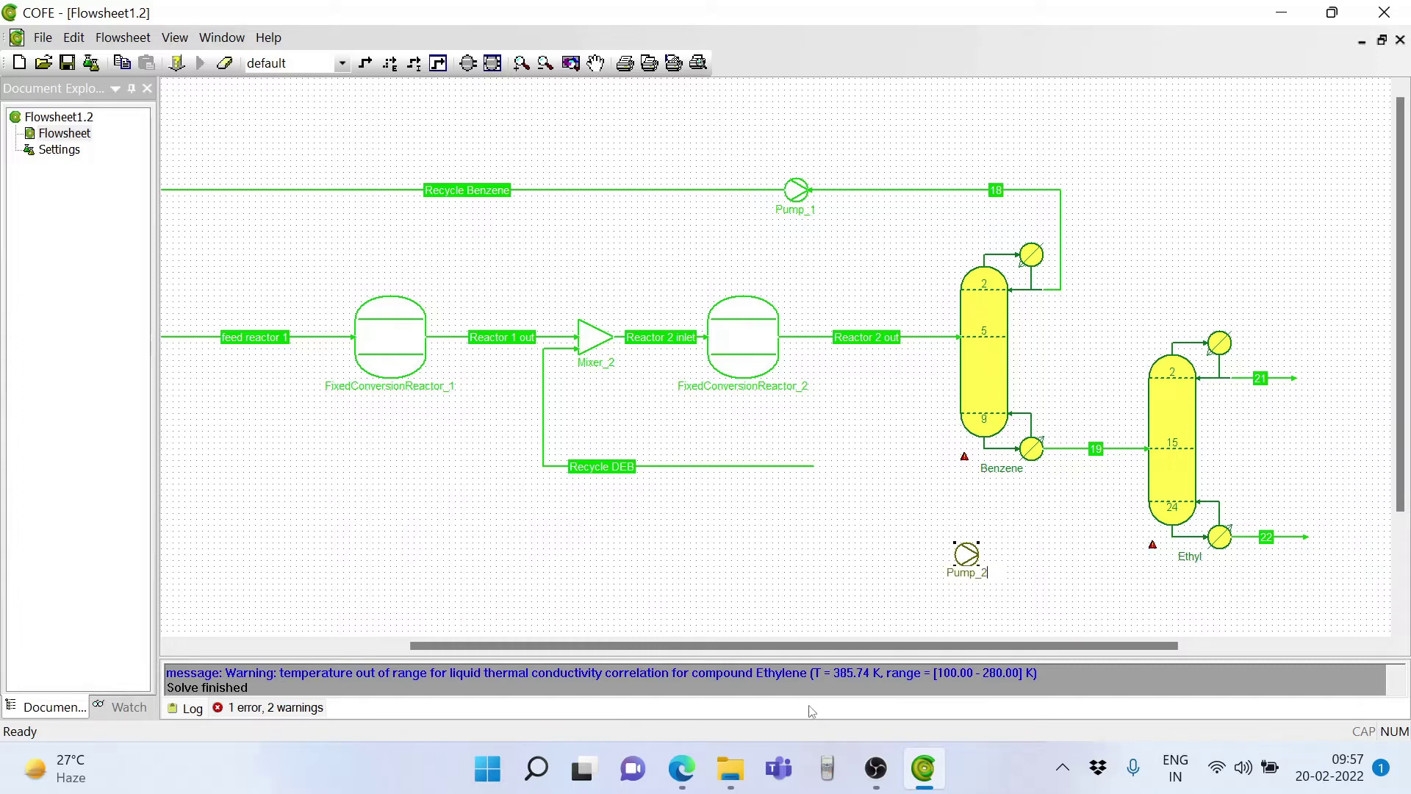
pyautogui.click(751, 548)
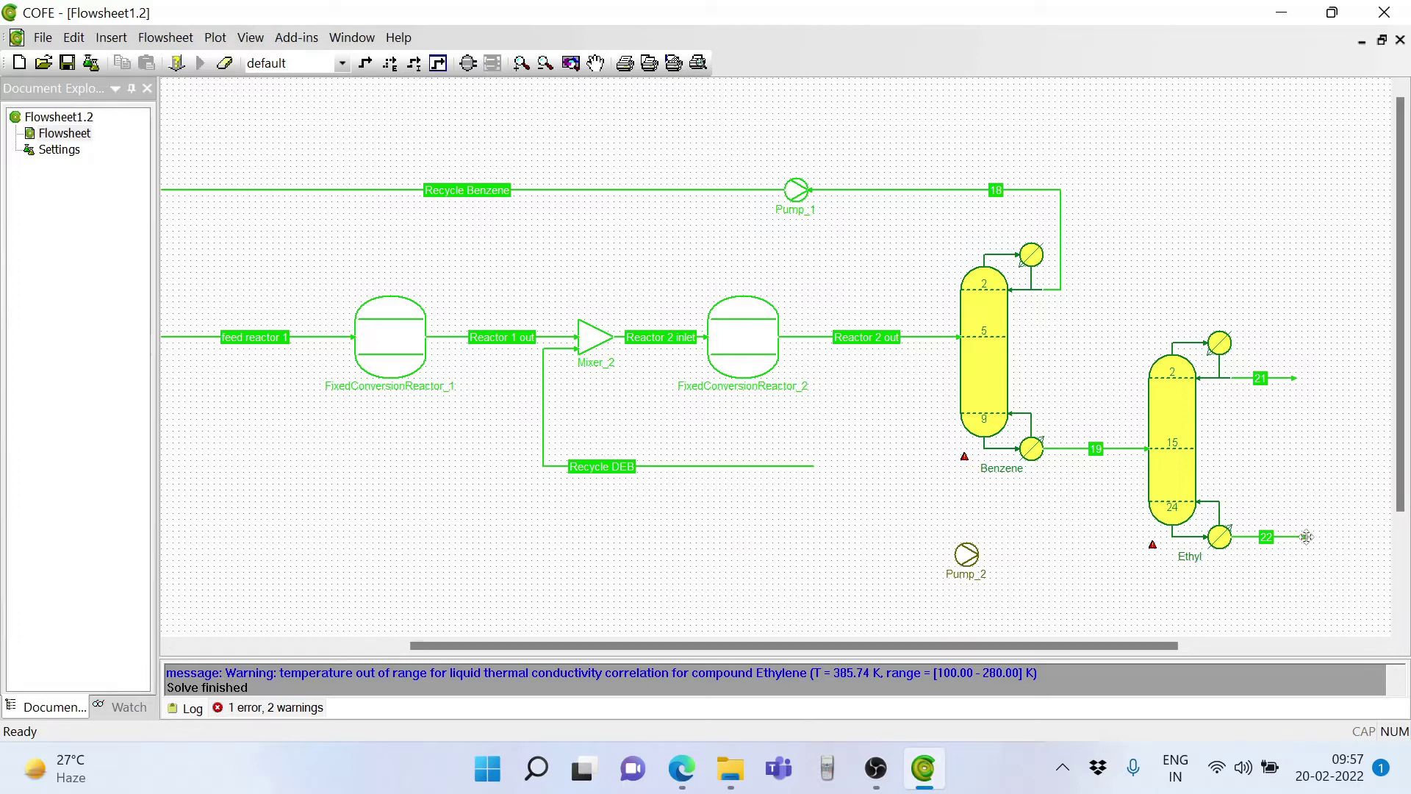
# - Connect the Ethyl column's bottom stream 22 to the inlet of Pump_2, positioning the pump slightly lower
pyautogui.moveTo(1307, 537); pyautogui.dragTo(949, 589)
pyautogui.click(856, 515)
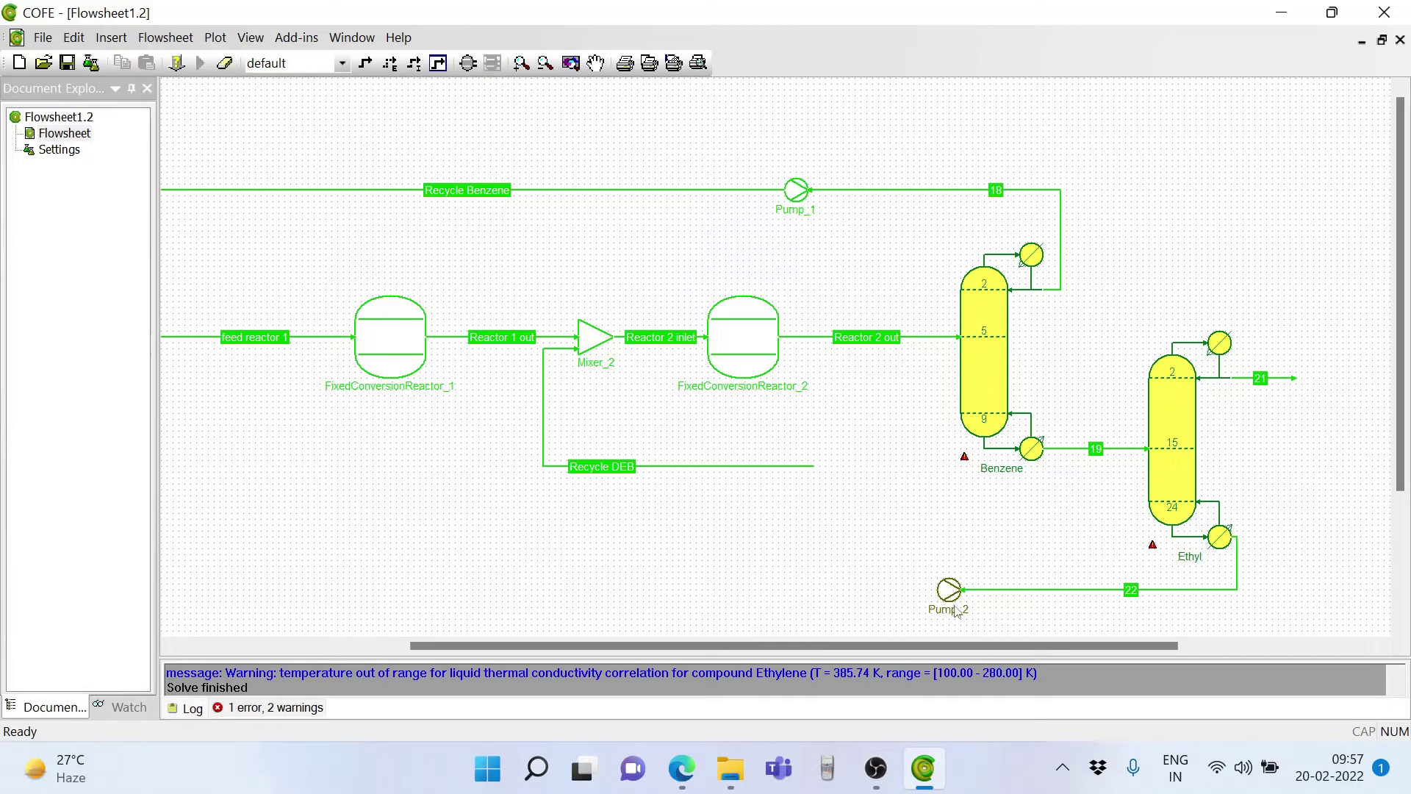
# - Switch Pump_2 to an outlet pressure specification and set its pressure to 20 atm
pyautogui.doubleClick(947, 590)
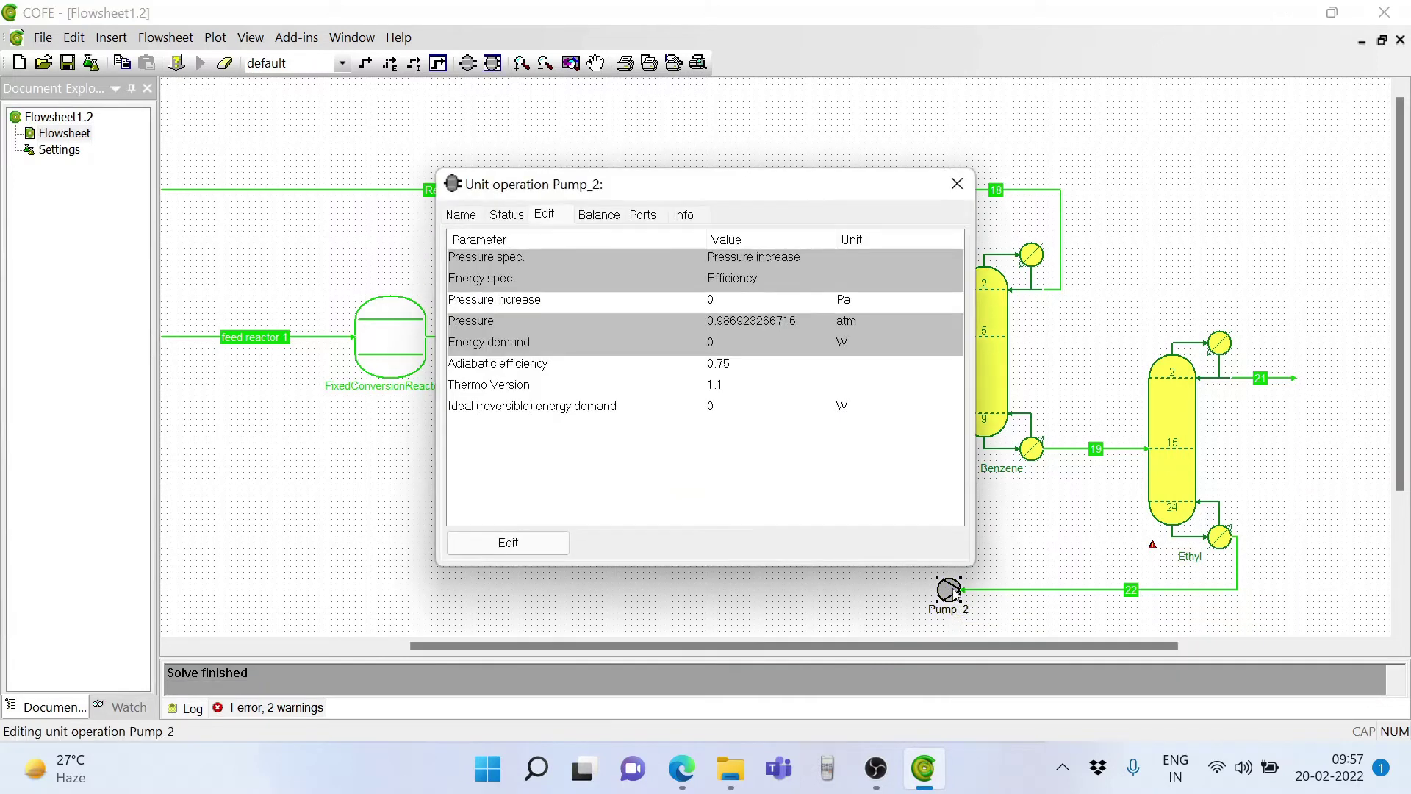
pyautogui.click(508, 543)
pyautogui.click(516, 309)
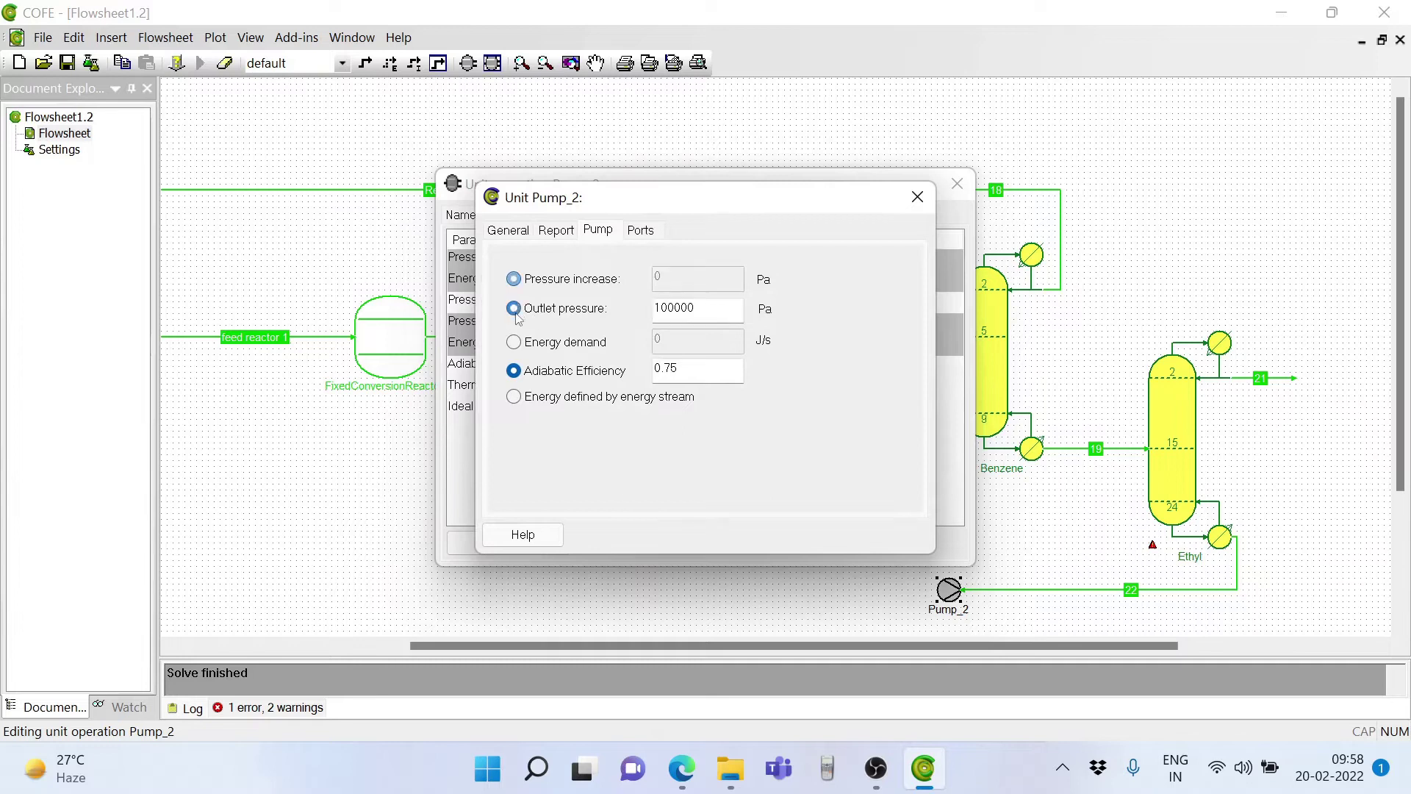
pyautogui.click(918, 199)
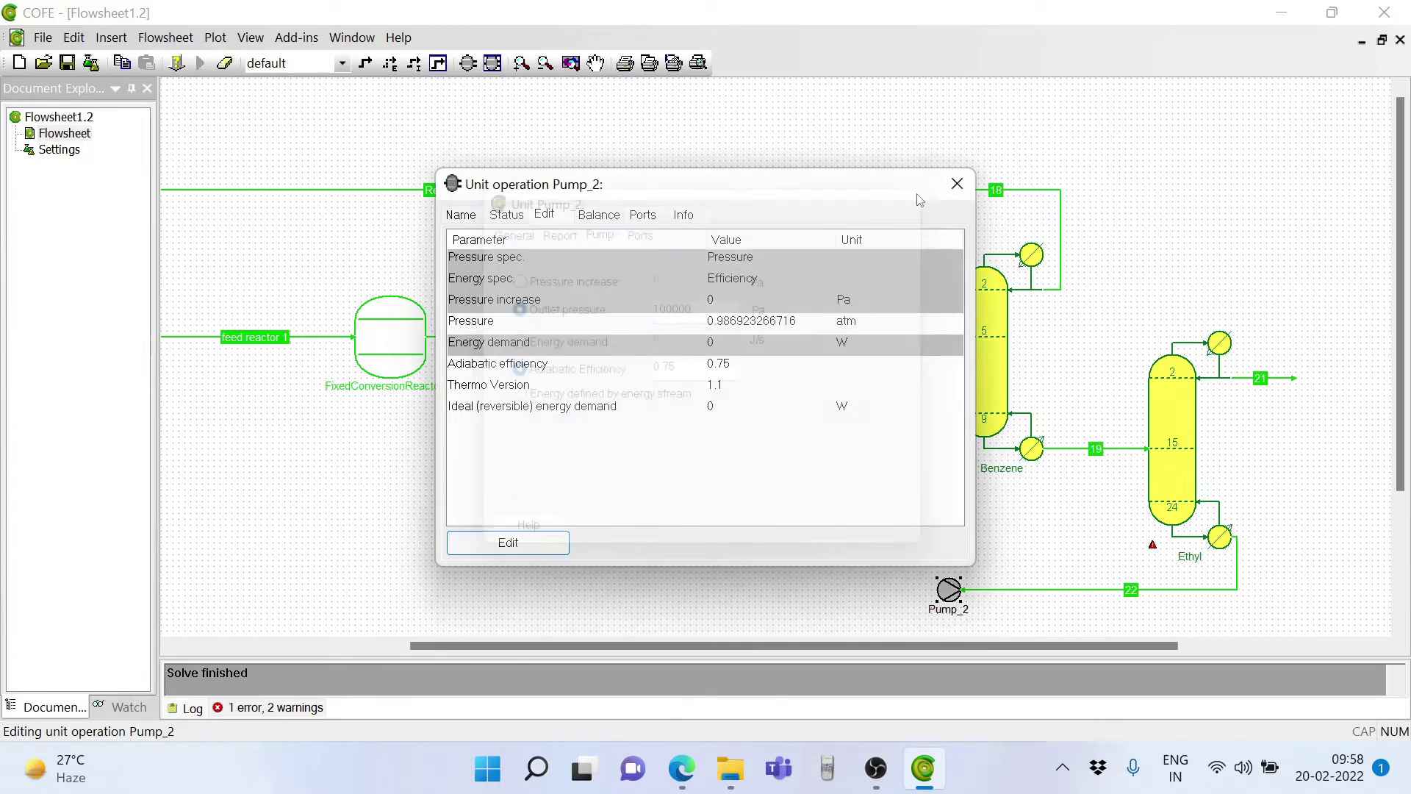
pyautogui.click(807, 325)
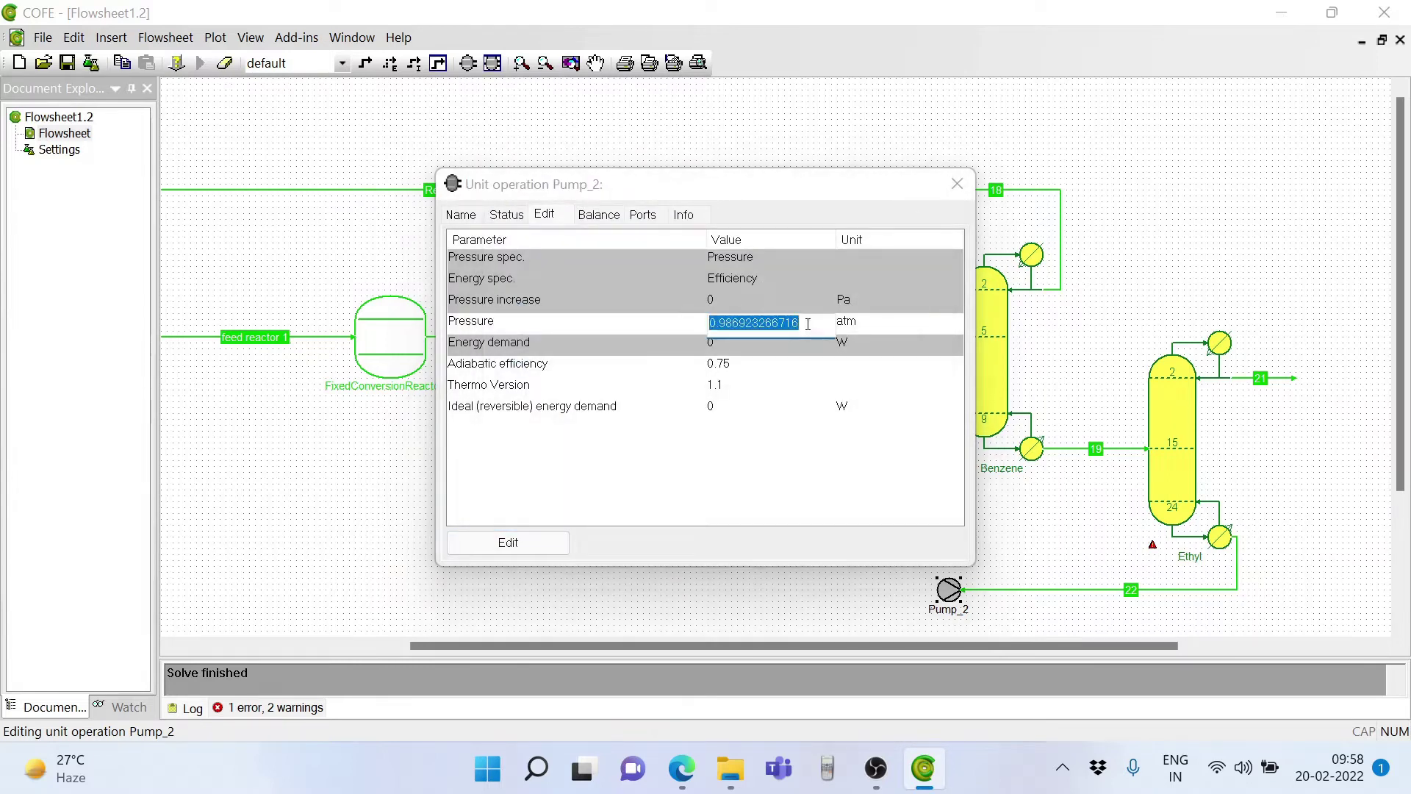
pyautogui.press('BackSpace')
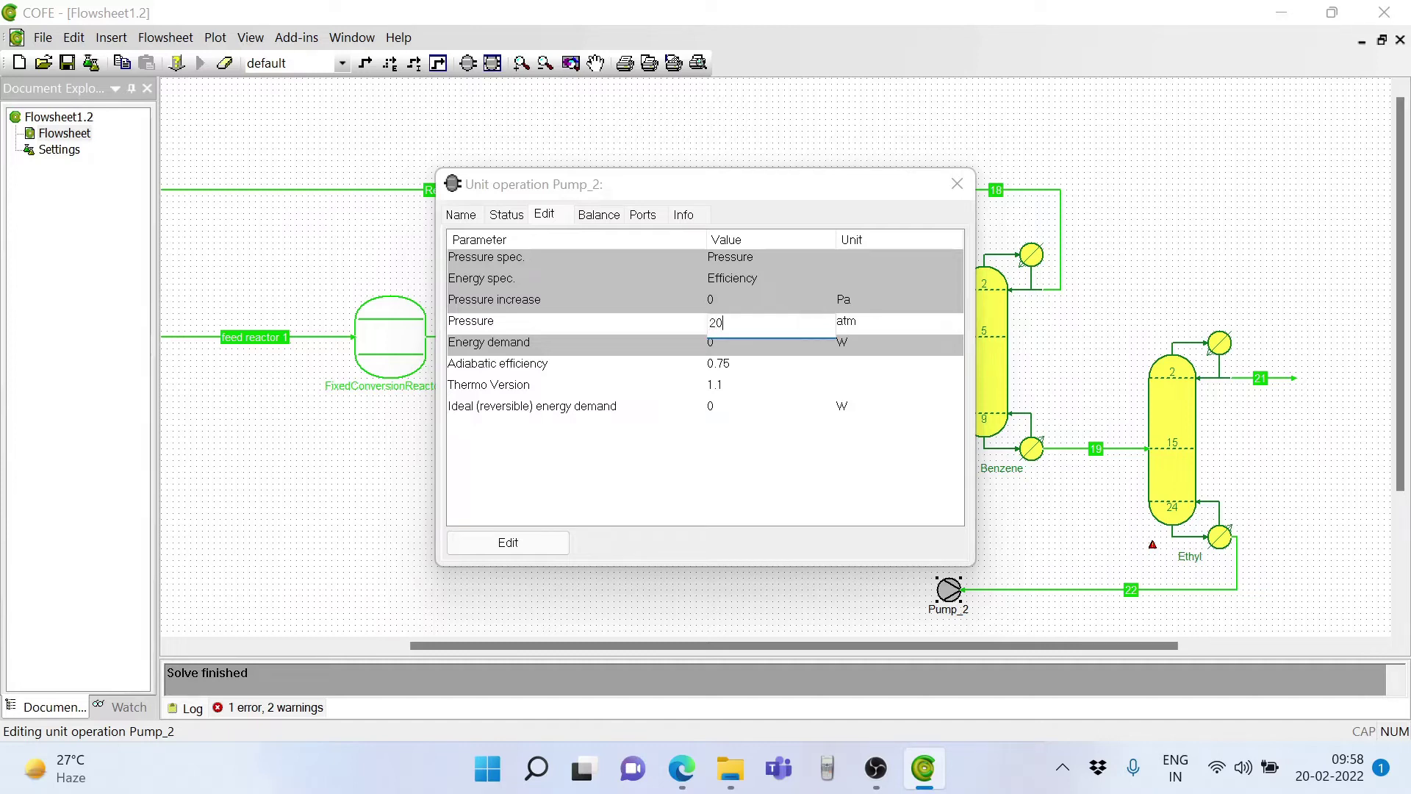
pyautogui.press('Return')
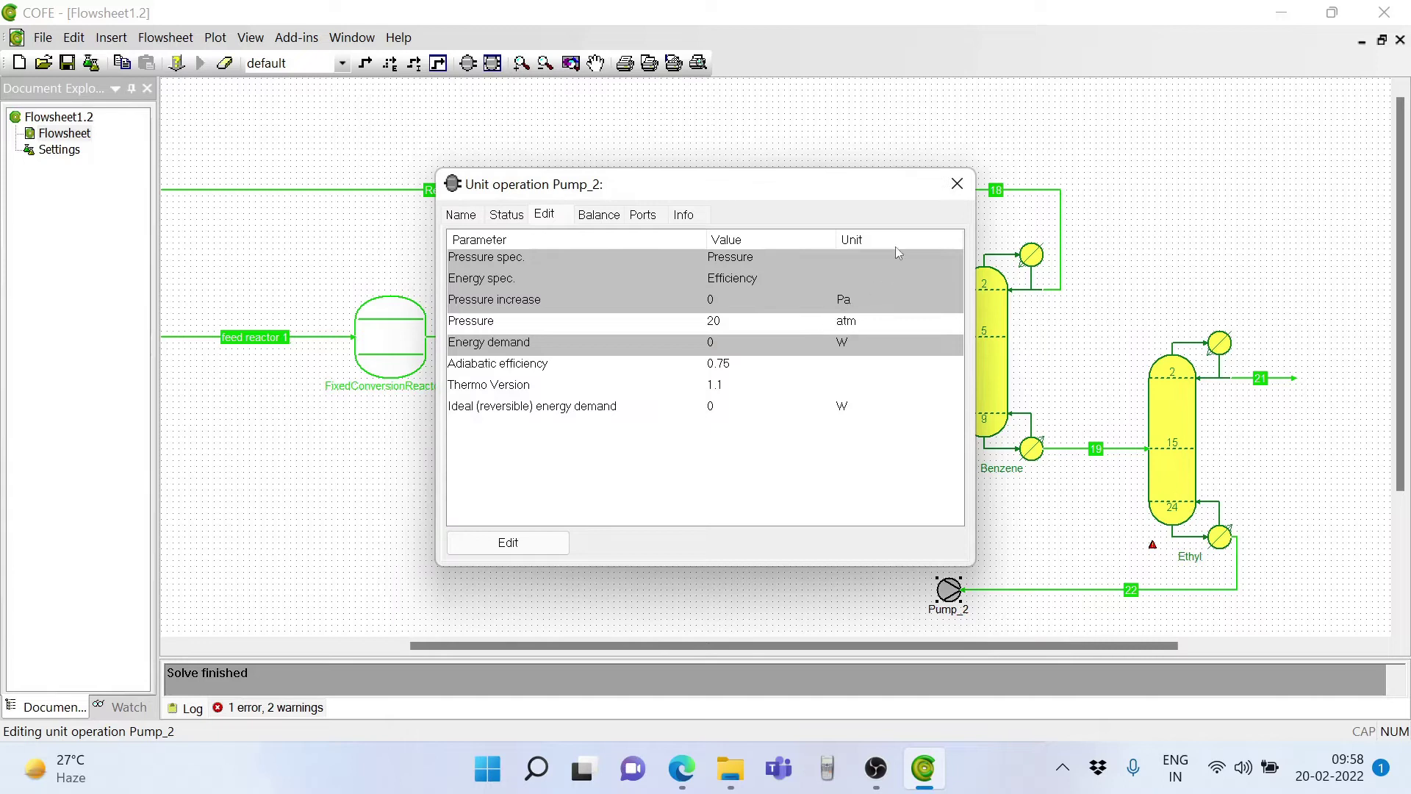
# - Add a material stream leaving the outlet of Pump_2 and solve the flowsheet
pyautogui.click(957, 184)
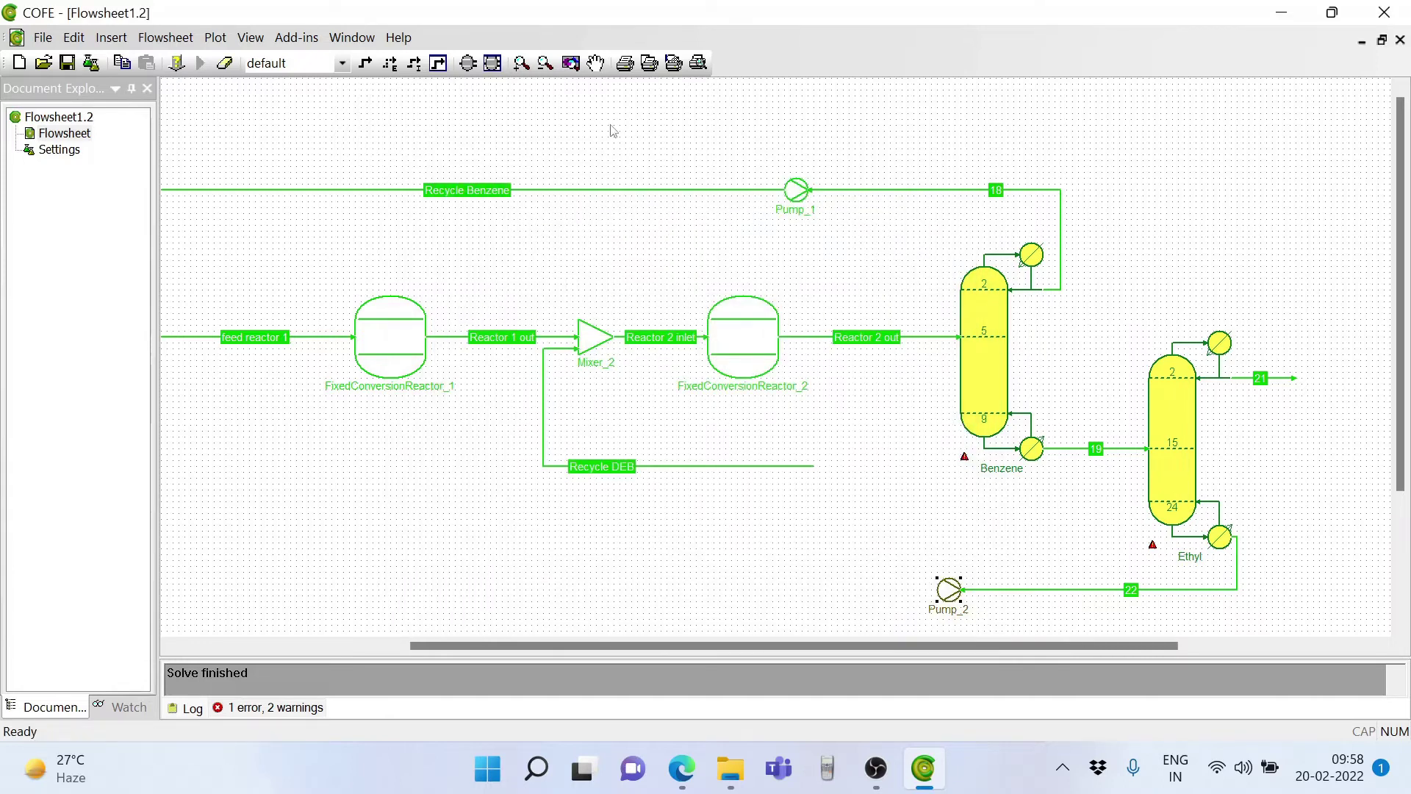
pyautogui.click(365, 62)
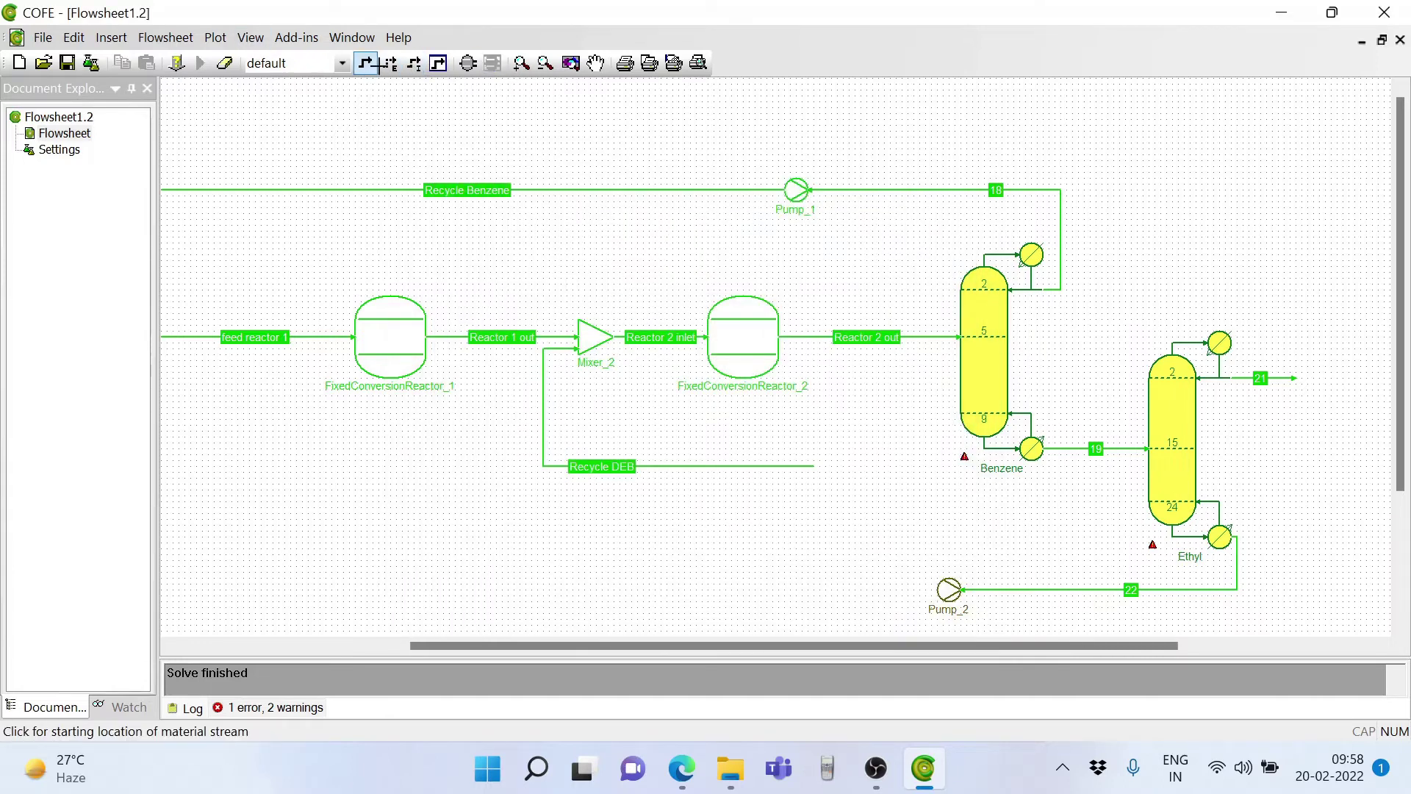
pyautogui.click(935, 590)
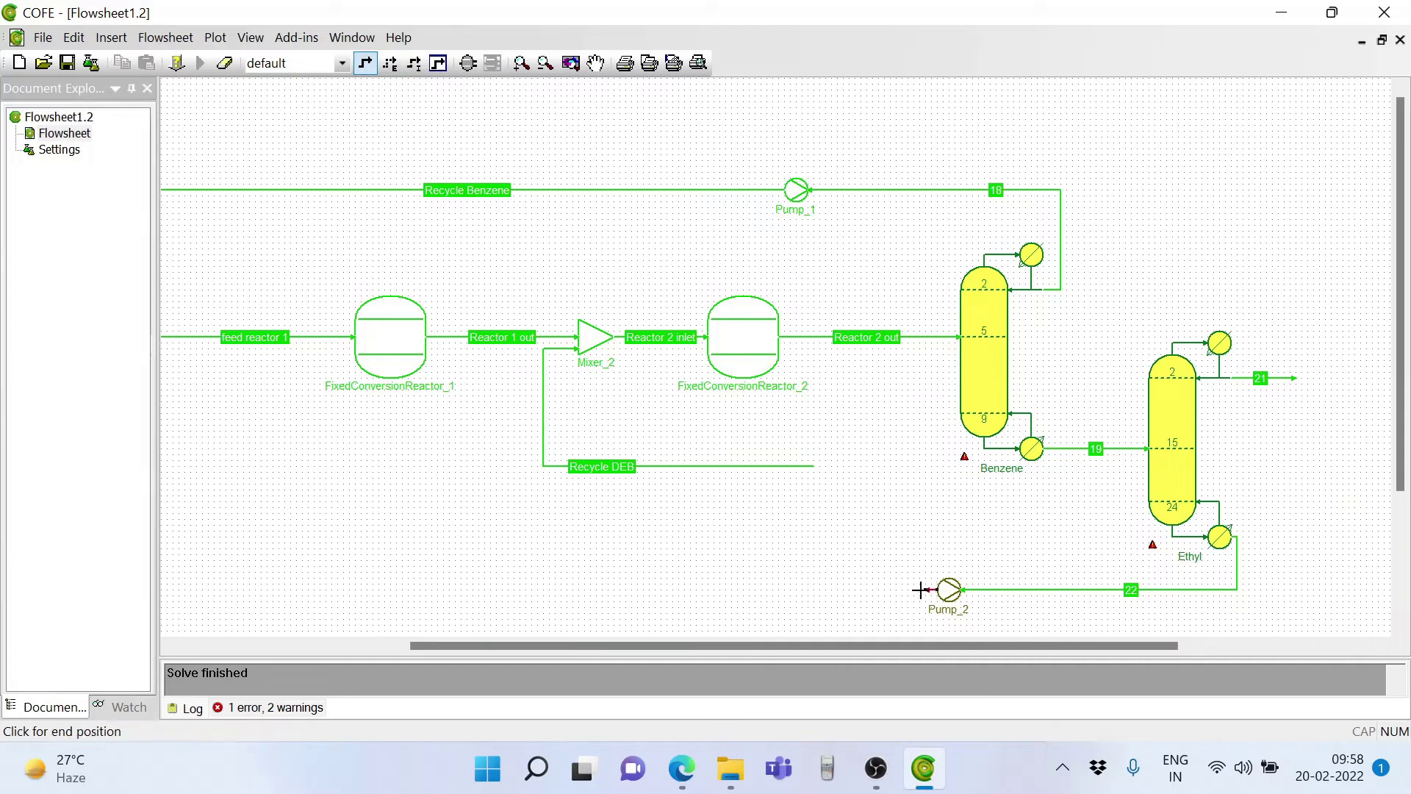
pyautogui.click(809, 589)
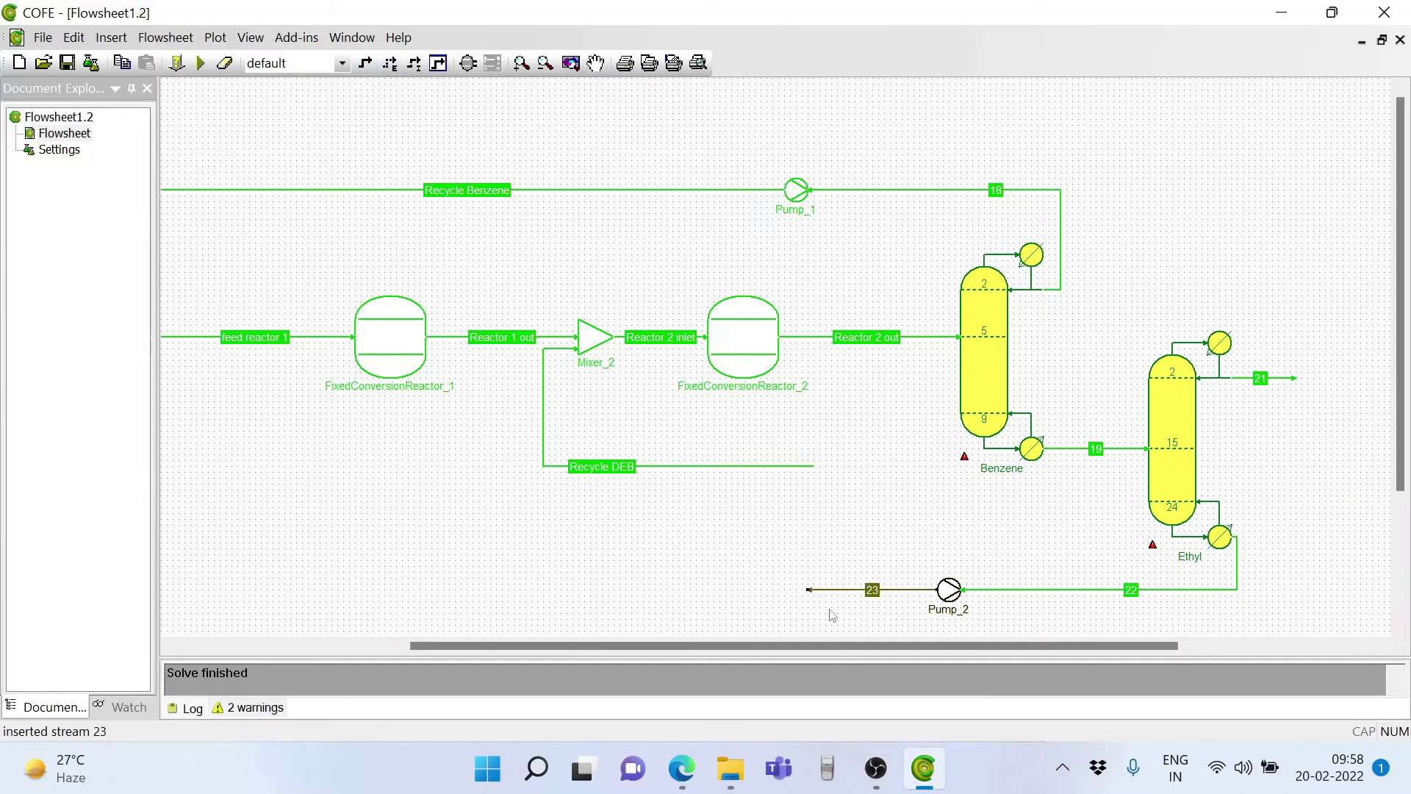
pyautogui.click(200, 63)
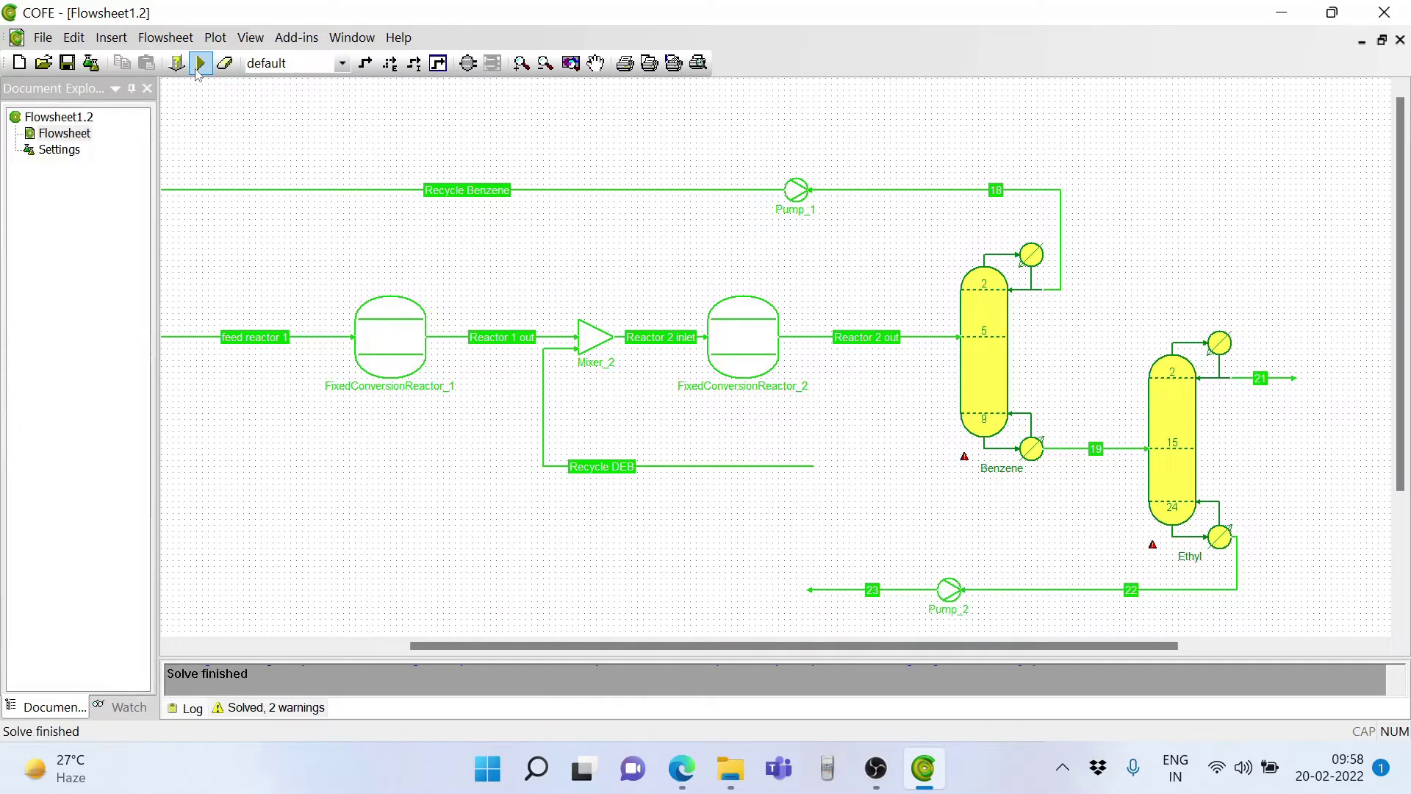
# - Save the solved flowsheet, and save a copy as Flowsheet1.3, replacing the existing file of that name
pyautogui.click(67, 63)
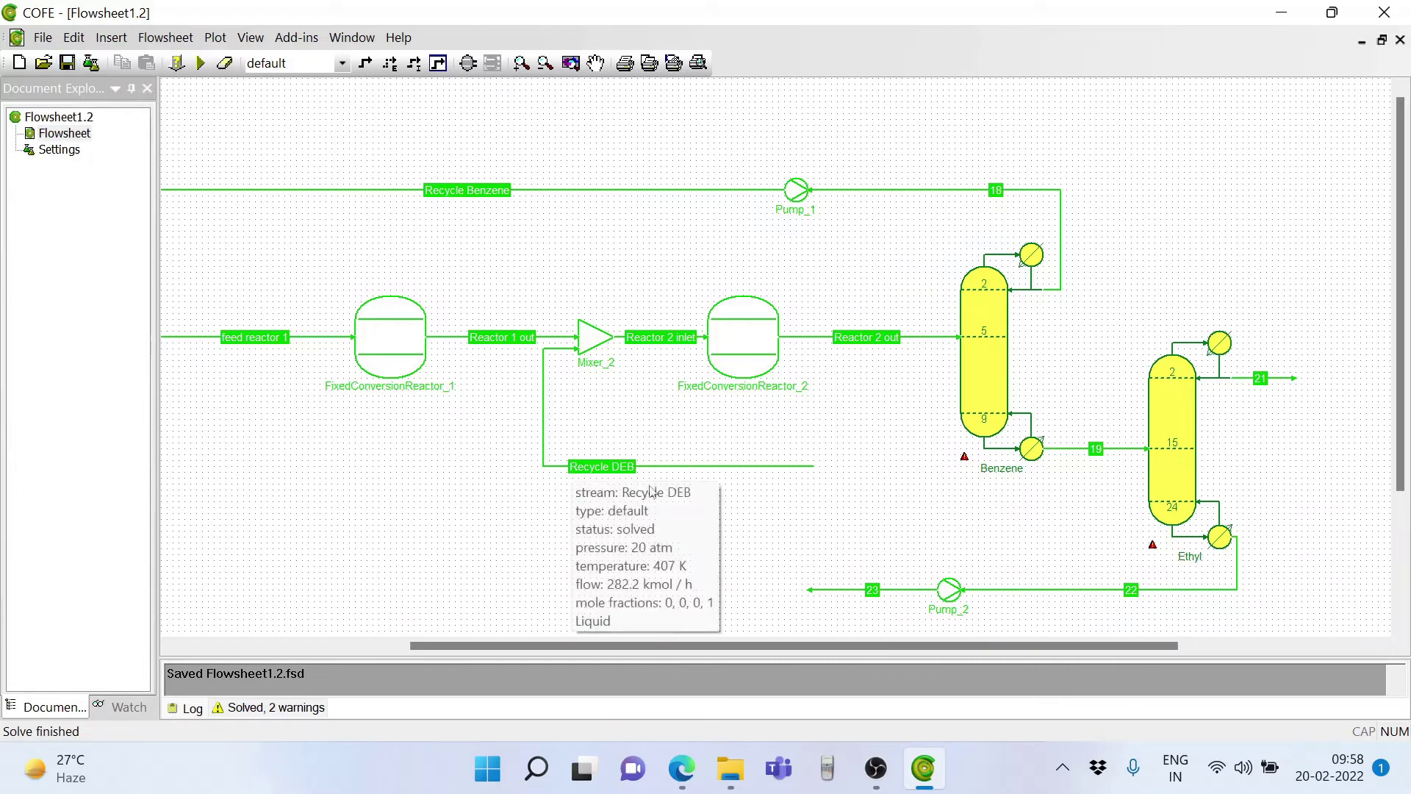
pyautogui.moveTo(742, 471)
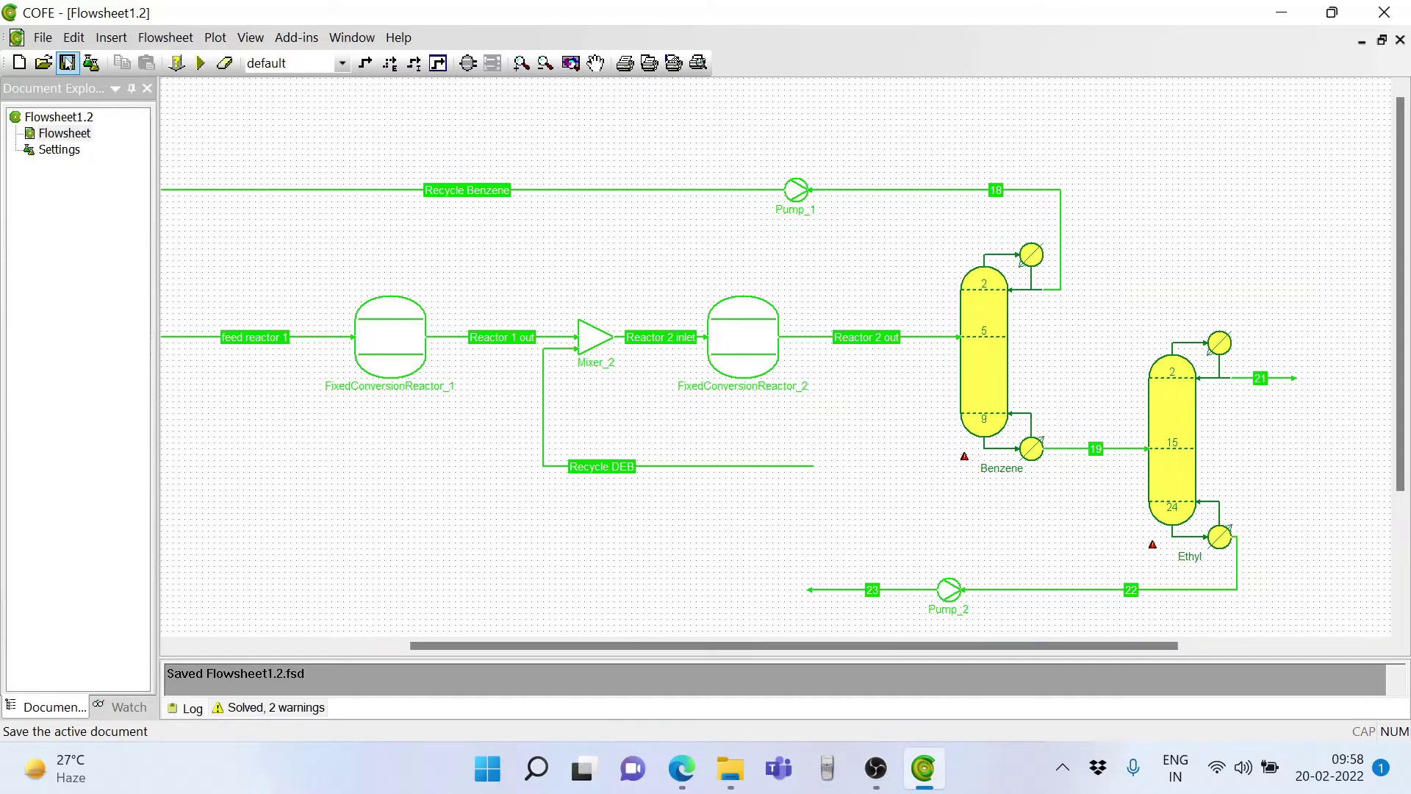
pyautogui.click(43, 37)
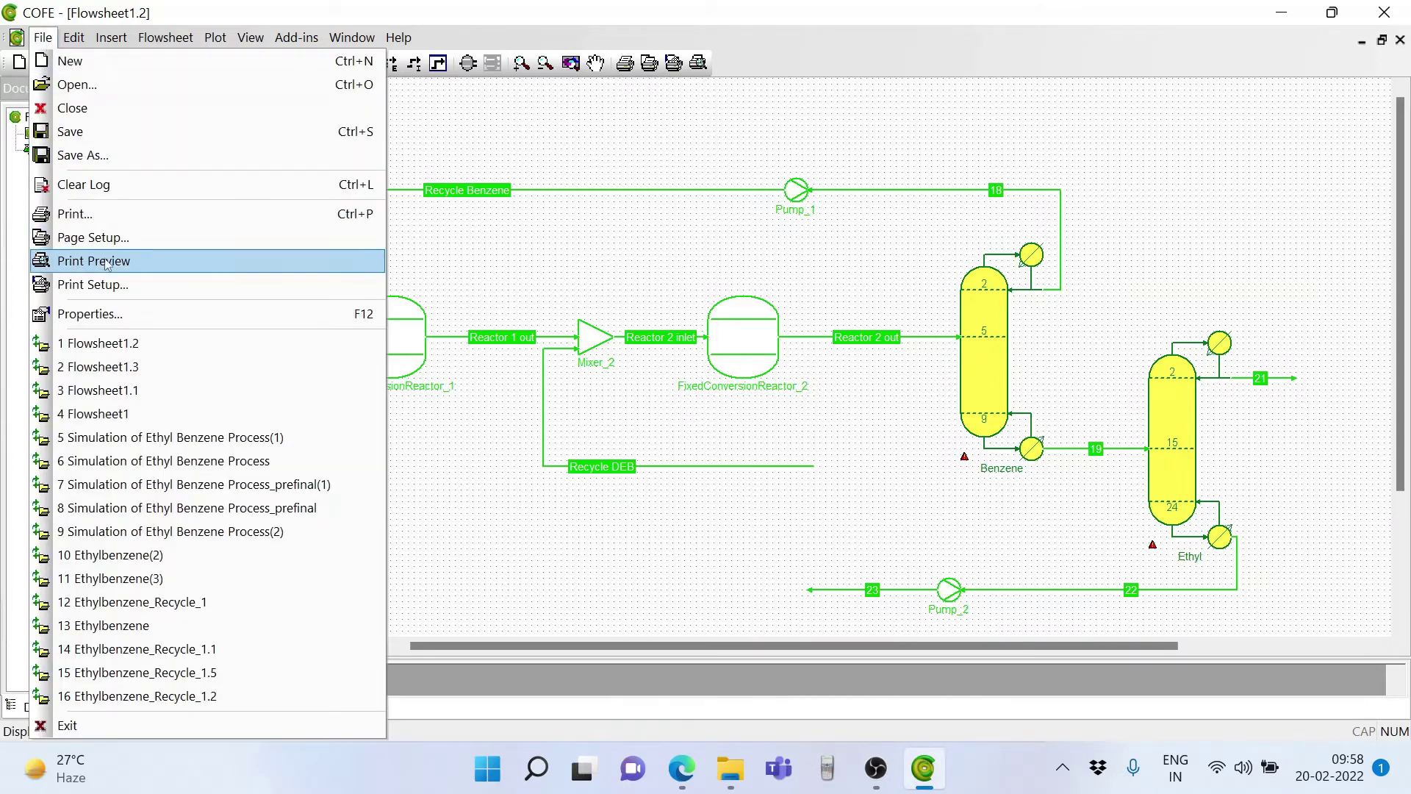
pyautogui.click(94, 153)
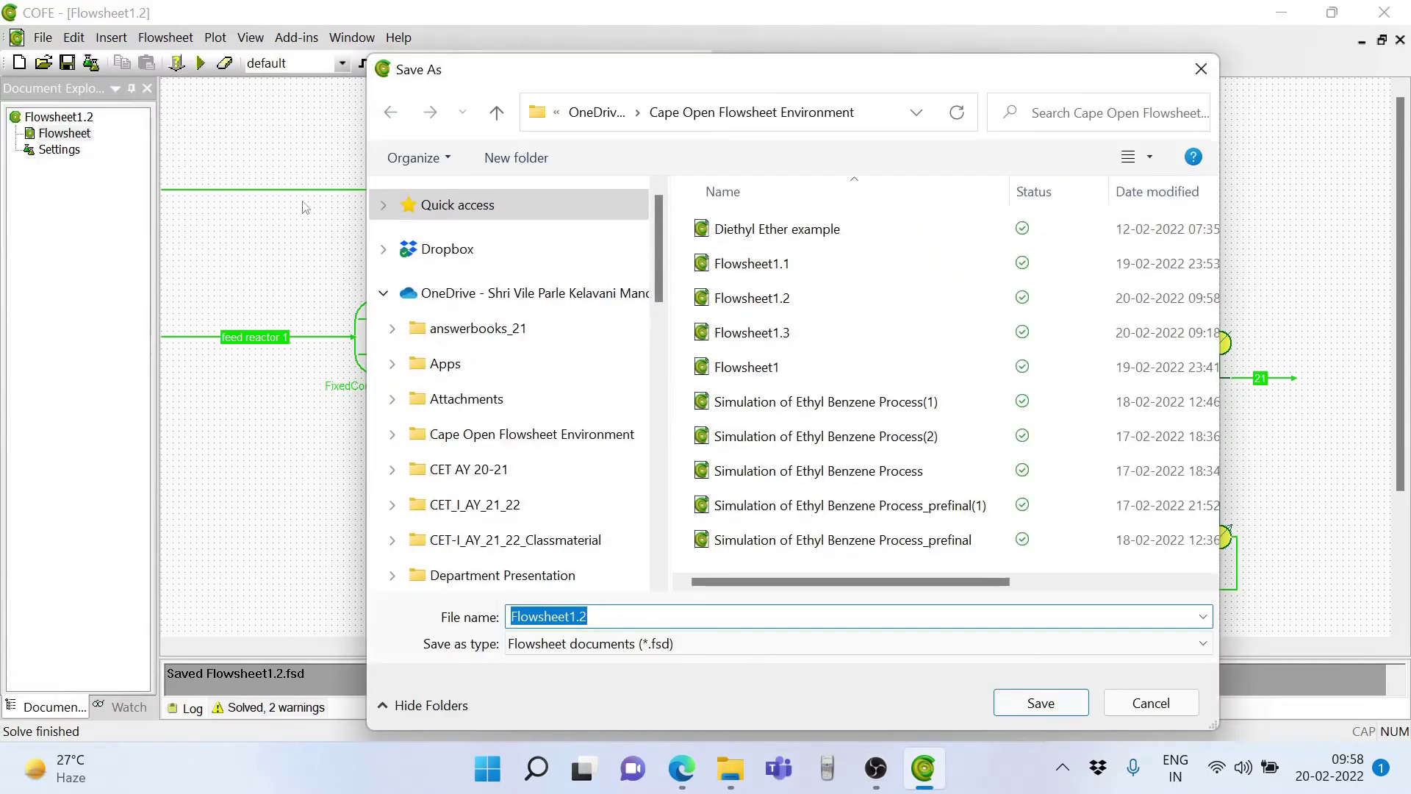
pyautogui.click(809, 332)
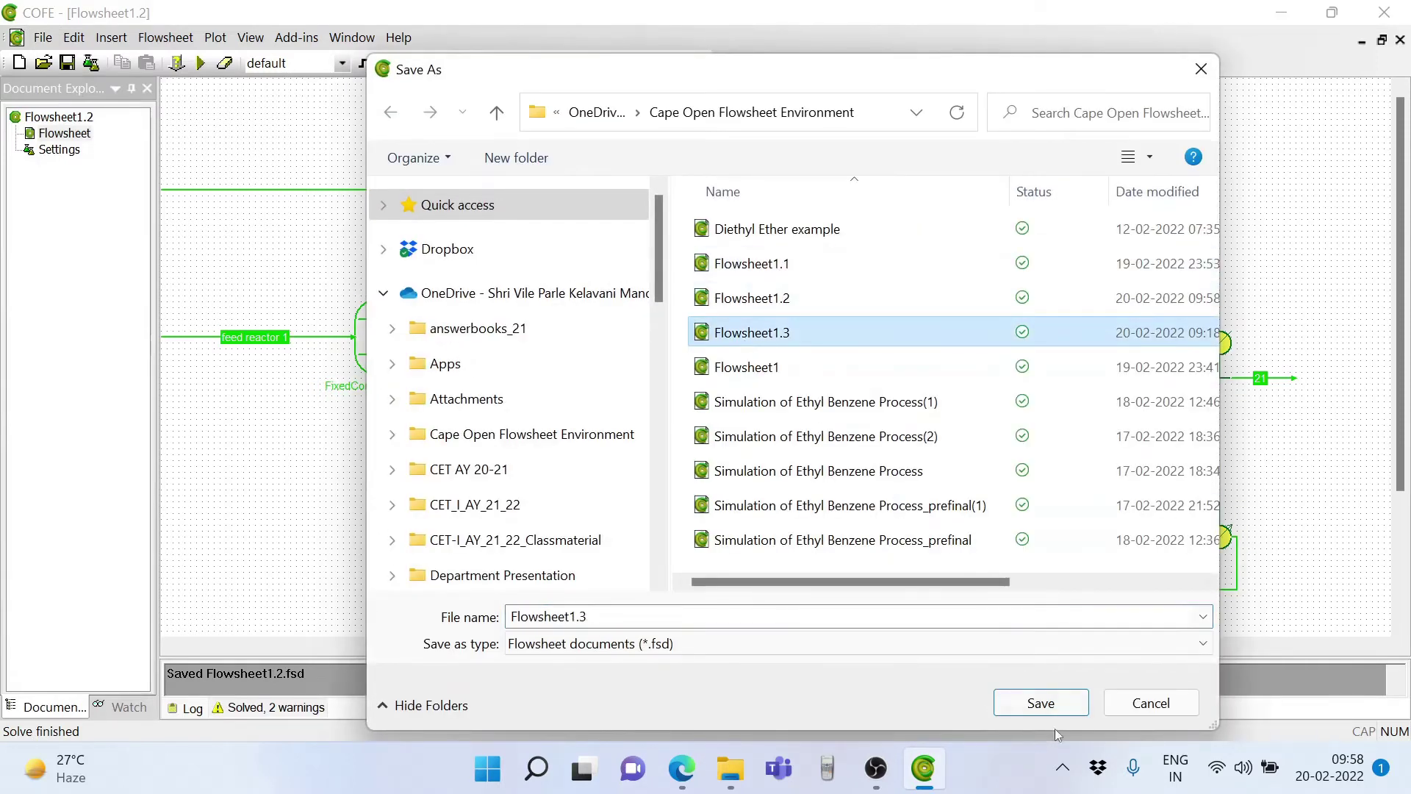
pyautogui.click(1039, 700)
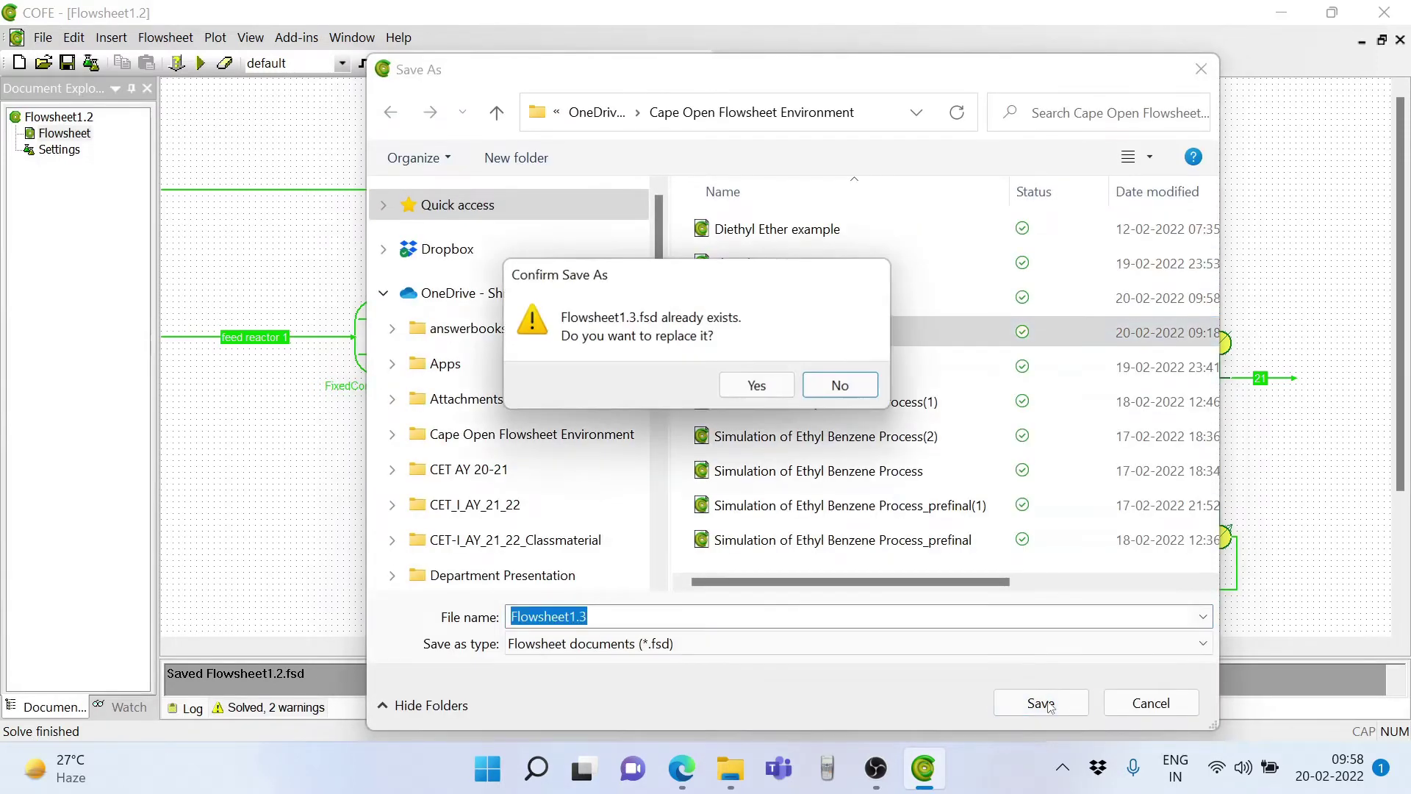
pyautogui.click(733, 396)
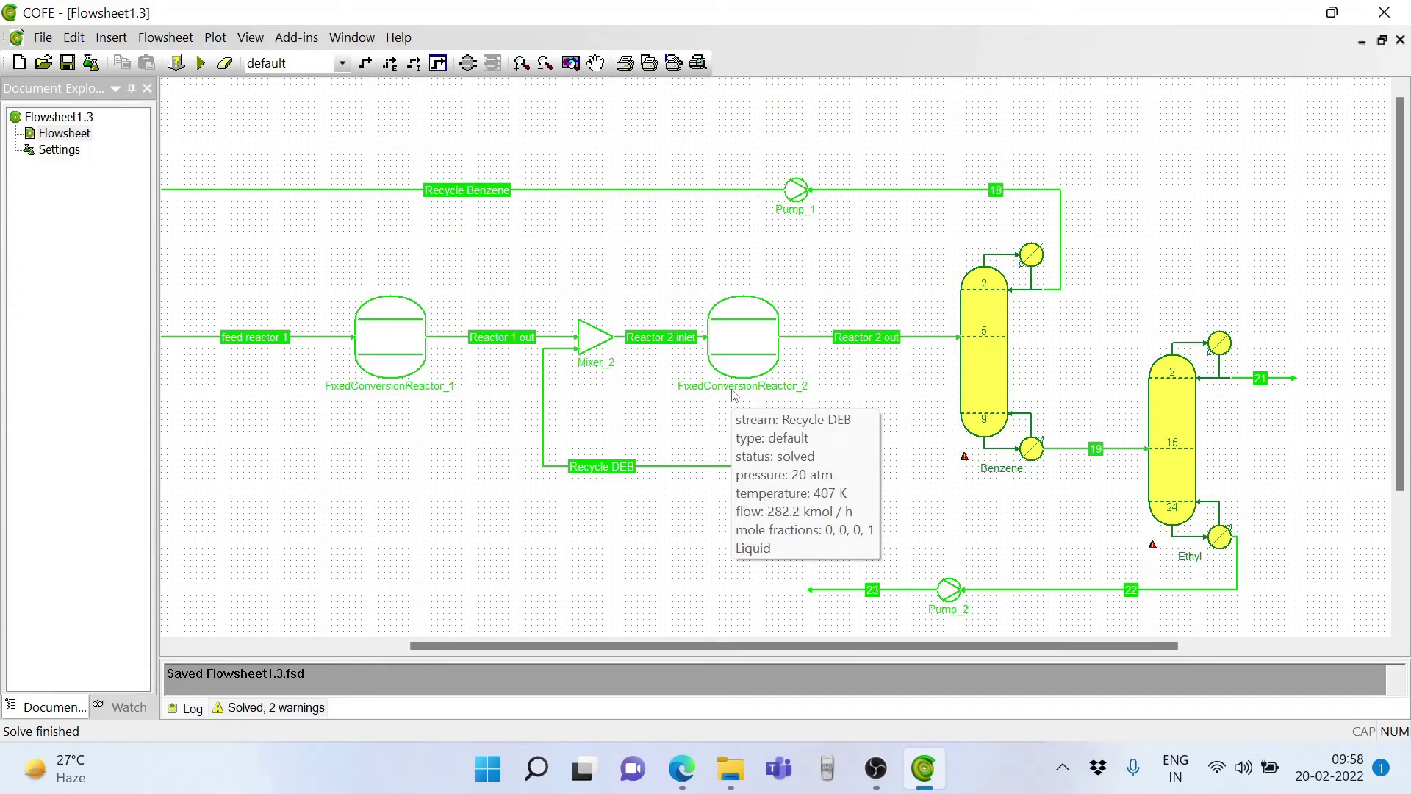
# - Check the recycle relative tolerance in the flowsheet configuration options
pyautogui.click(166, 37)
pyautogui.click(185, 65)
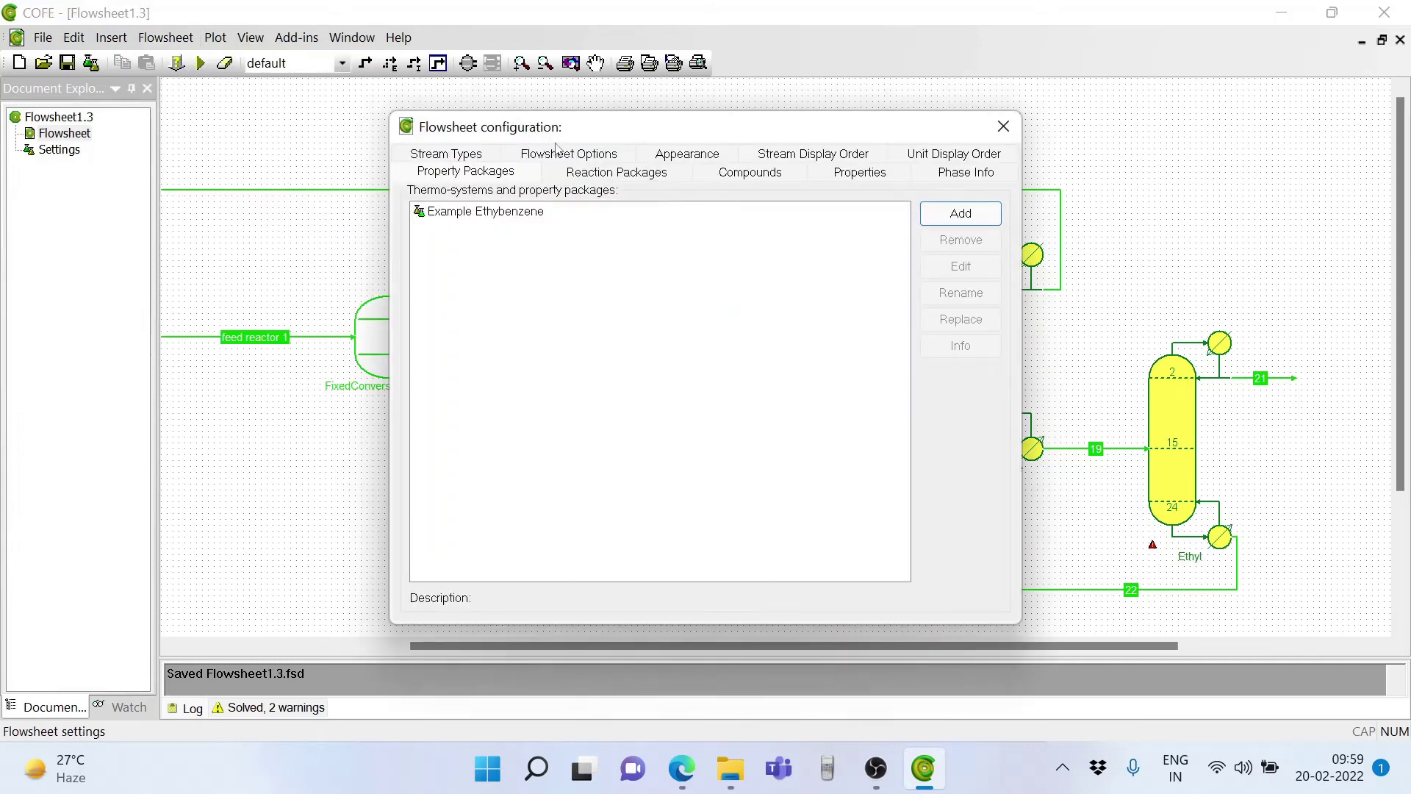
pyautogui.click(557, 154)
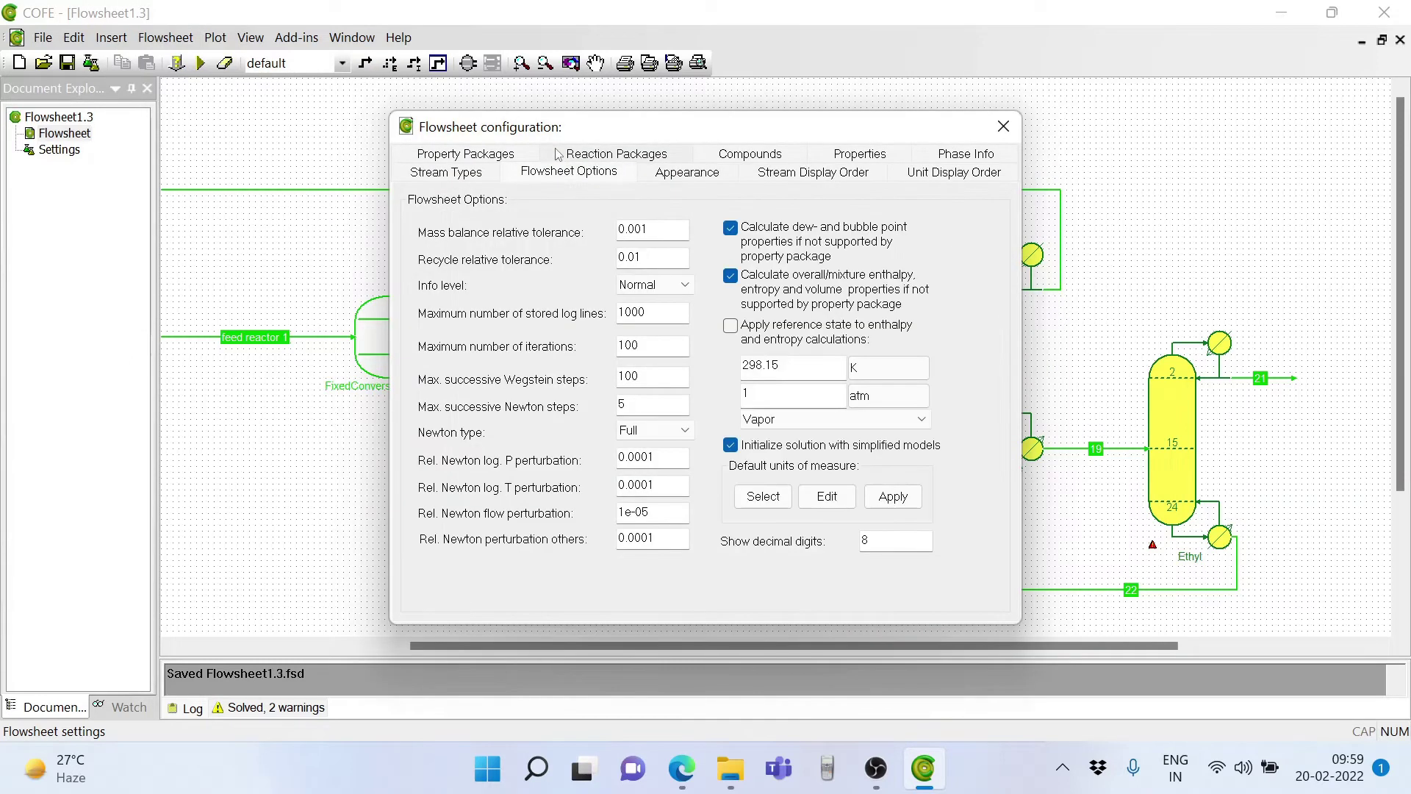
pyautogui.click(636, 258)
pyautogui.click(667, 259)
pyautogui.click(1003, 126)
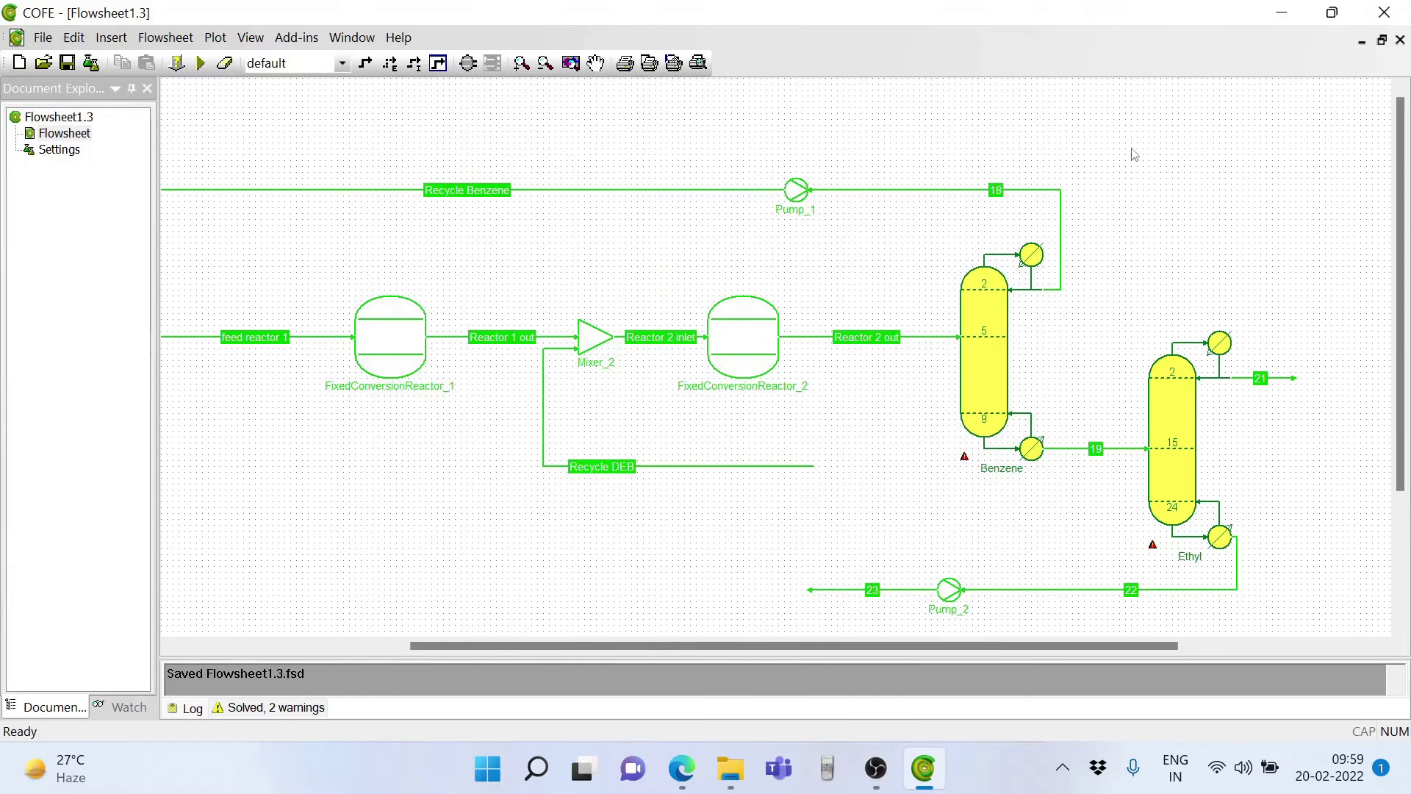
# - Replace outlet stream 23 of Pump_2 with the Recycle DEB stream to close the loop, and solve the flowsheet
pyautogui.moveTo(813, 465); pyautogui.dragTo(760, 577)
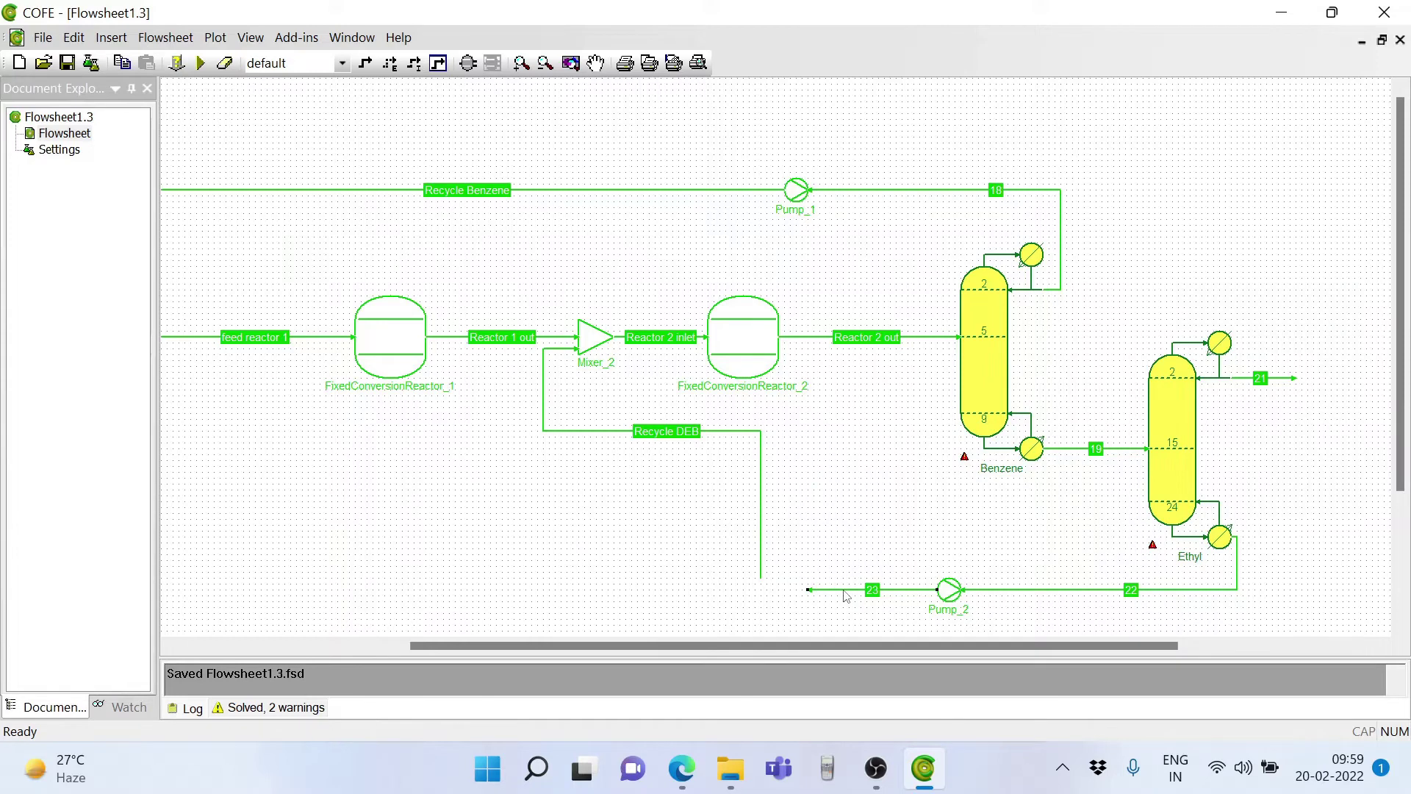
pyautogui.press('Delete')
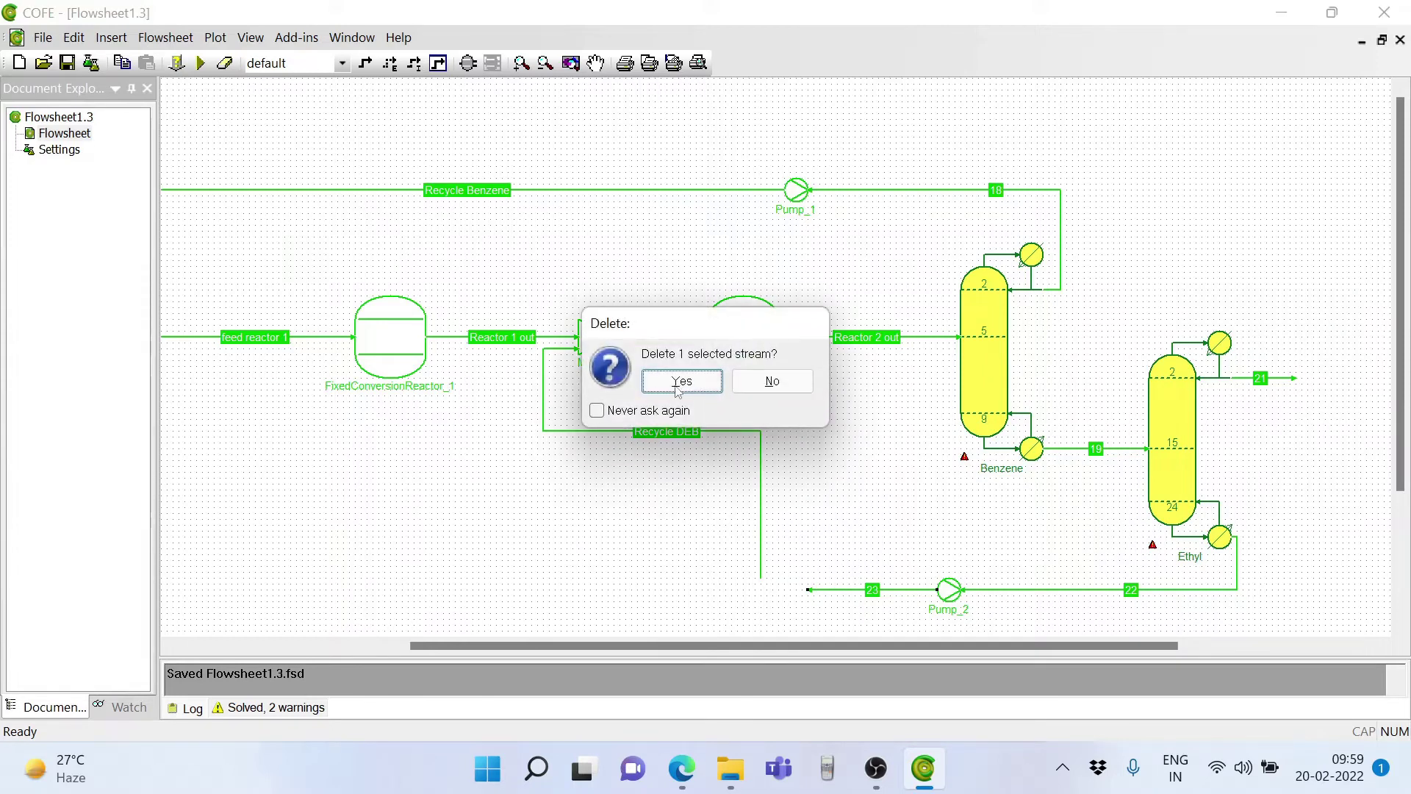
pyautogui.click(677, 381)
pyautogui.moveTo(764, 587)
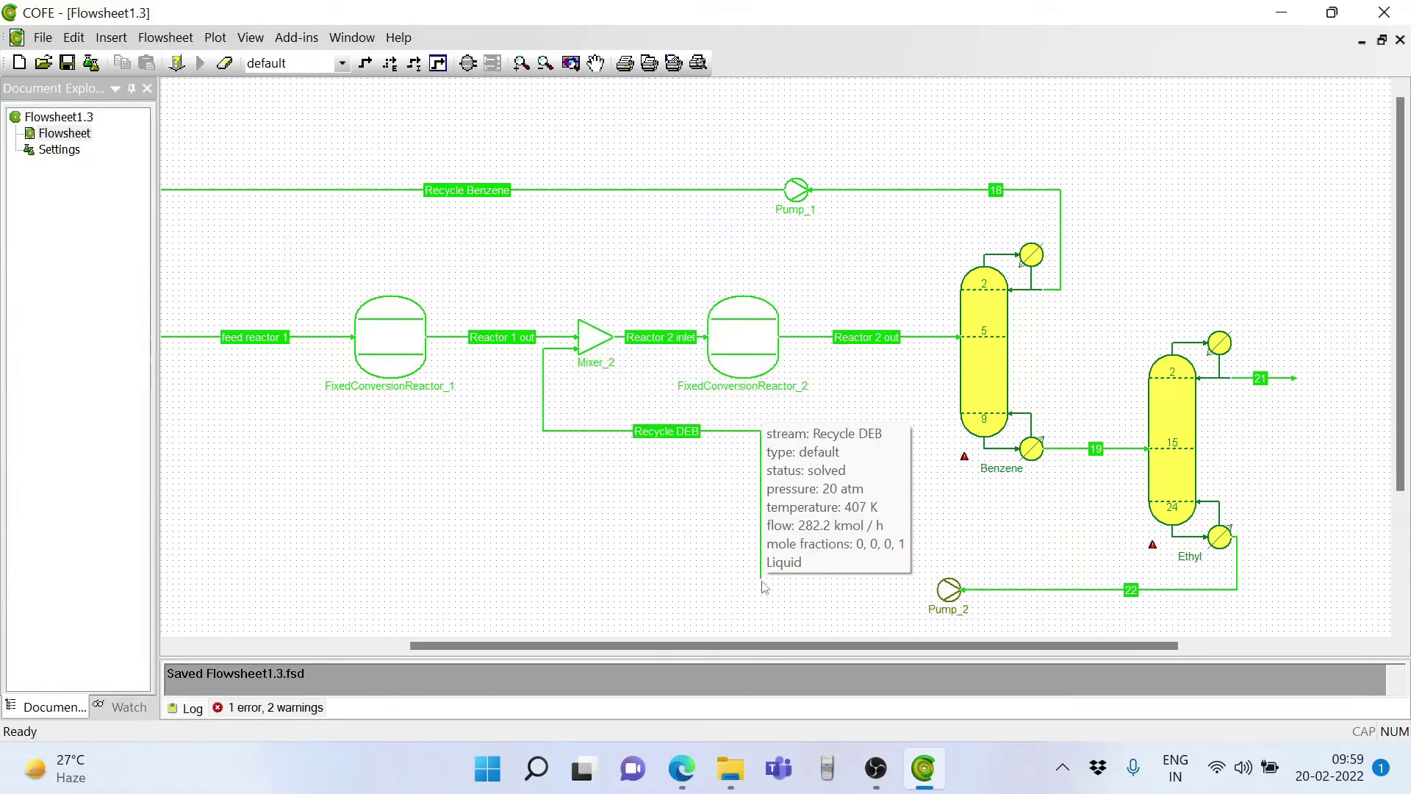
pyautogui.moveTo(763, 580); pyautogui.dragTo(935, 592)
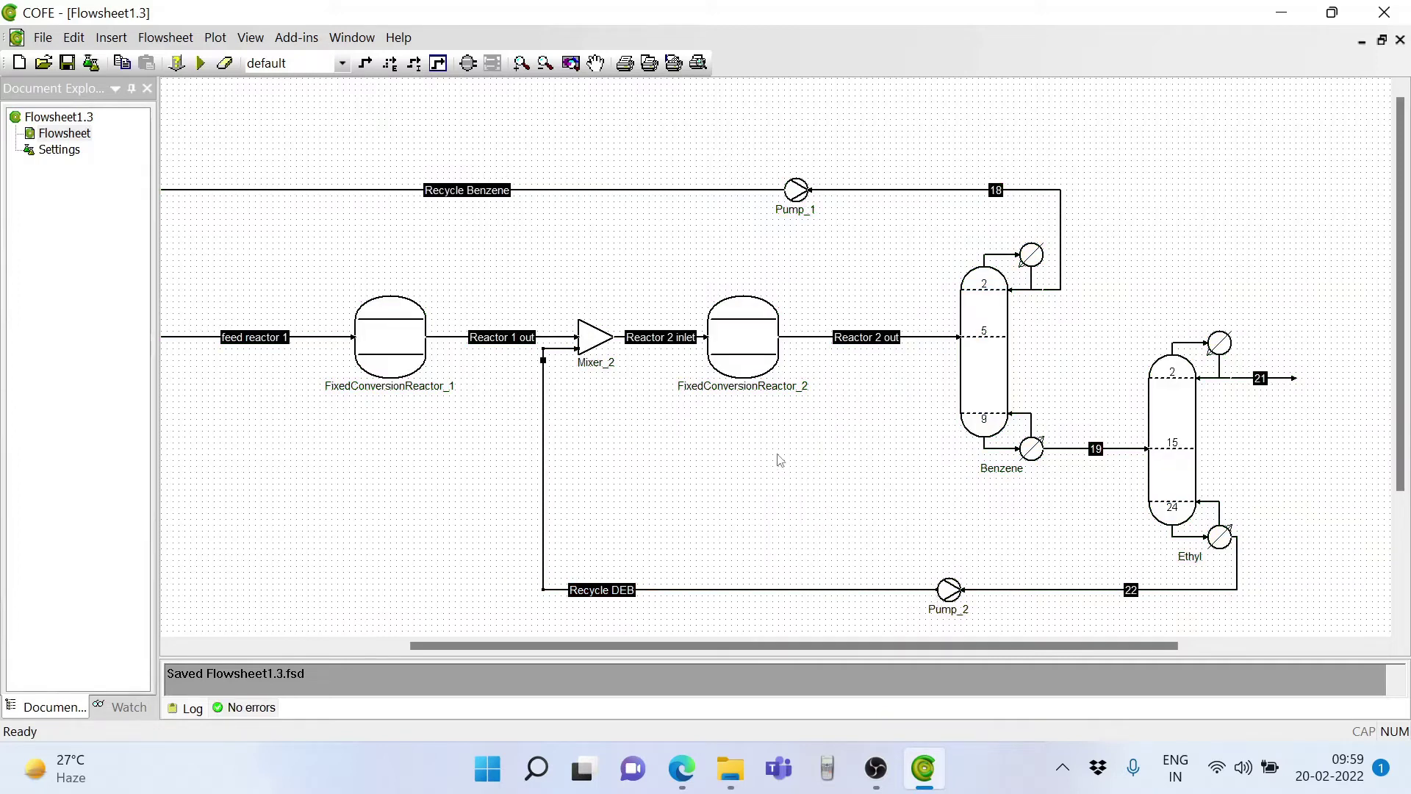
pyautogui.click(200, 64)
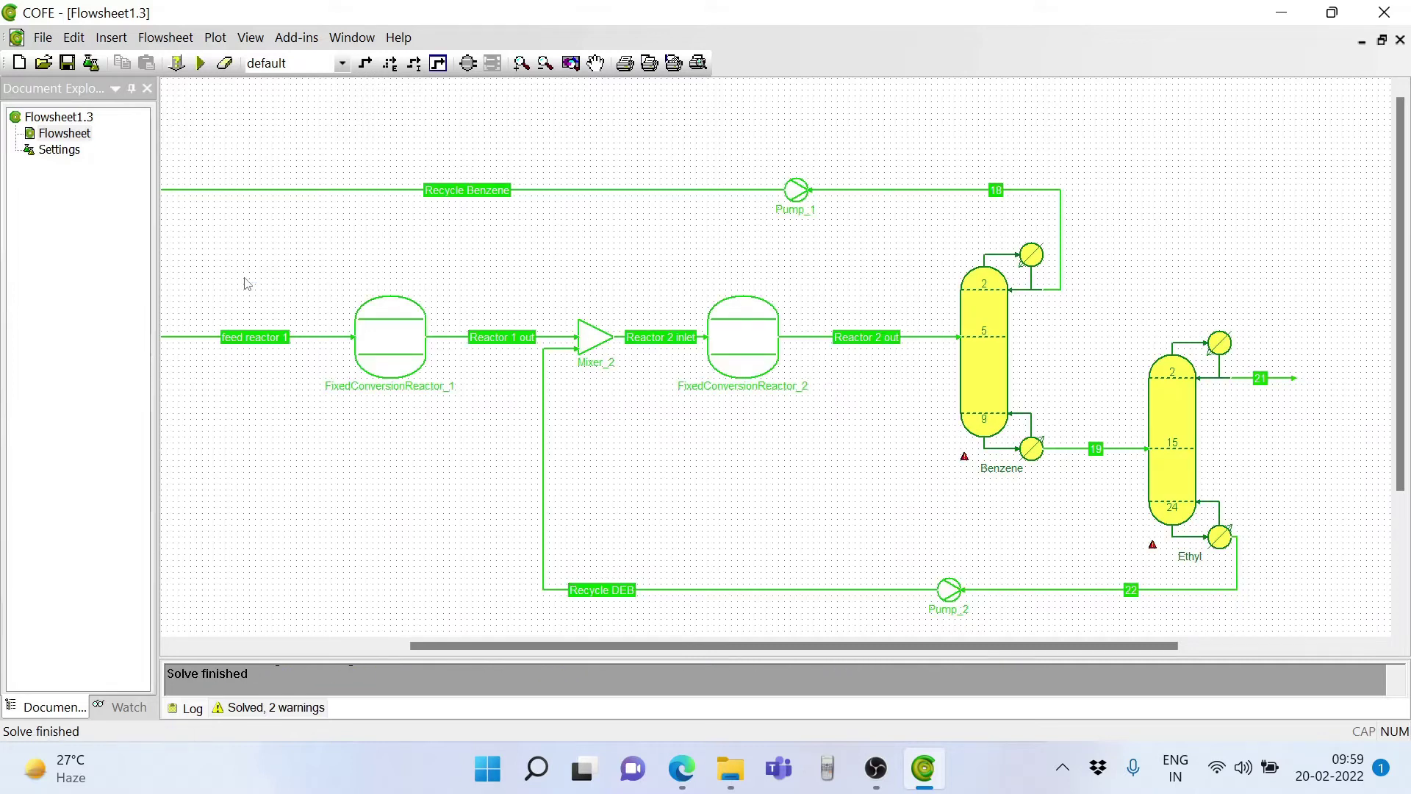
# - Review the calculated conditions and compound flows of the Recycle DEB stream and the Ethyl column's top product stream 21
pyautogui.doubleClick(748, 594)
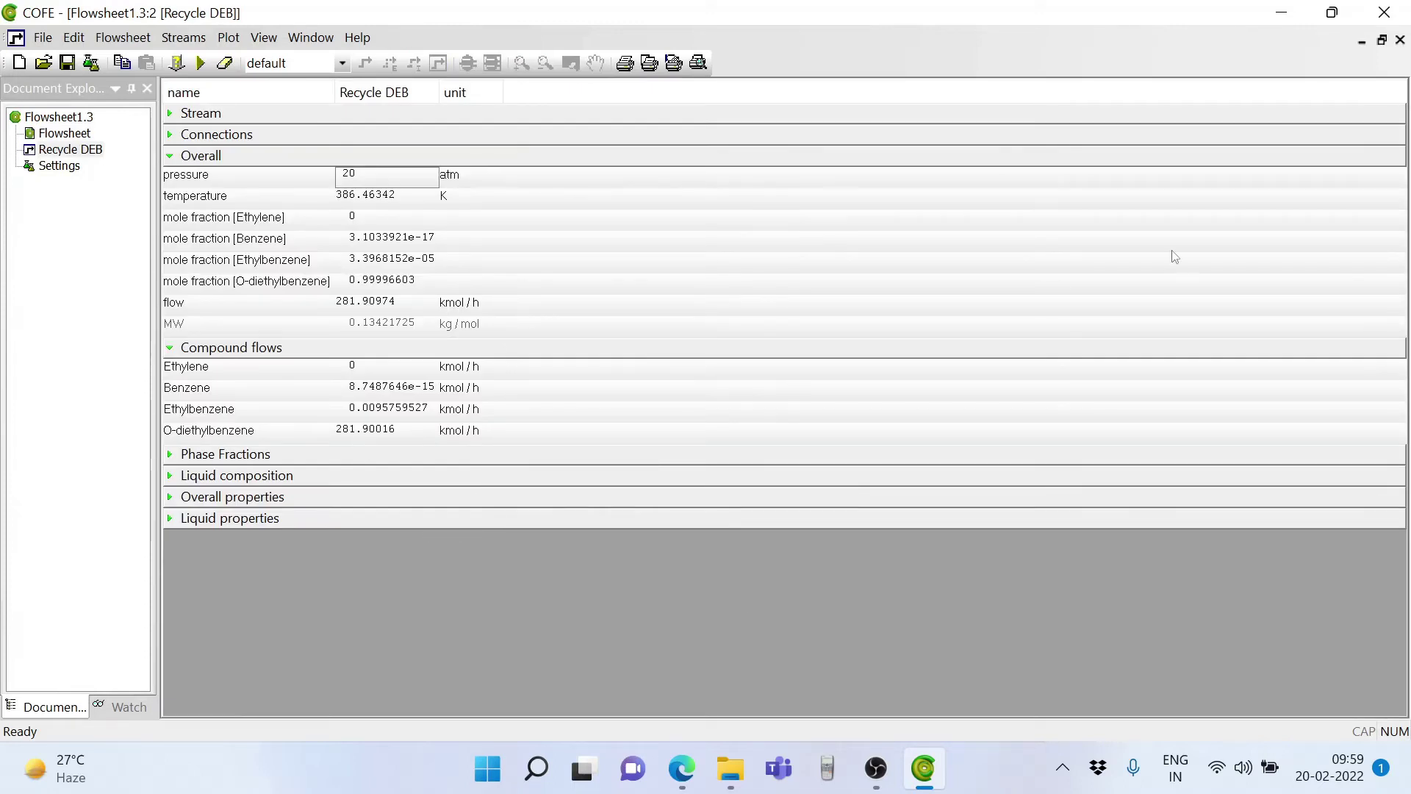
pyautogui.click(1401, 40)
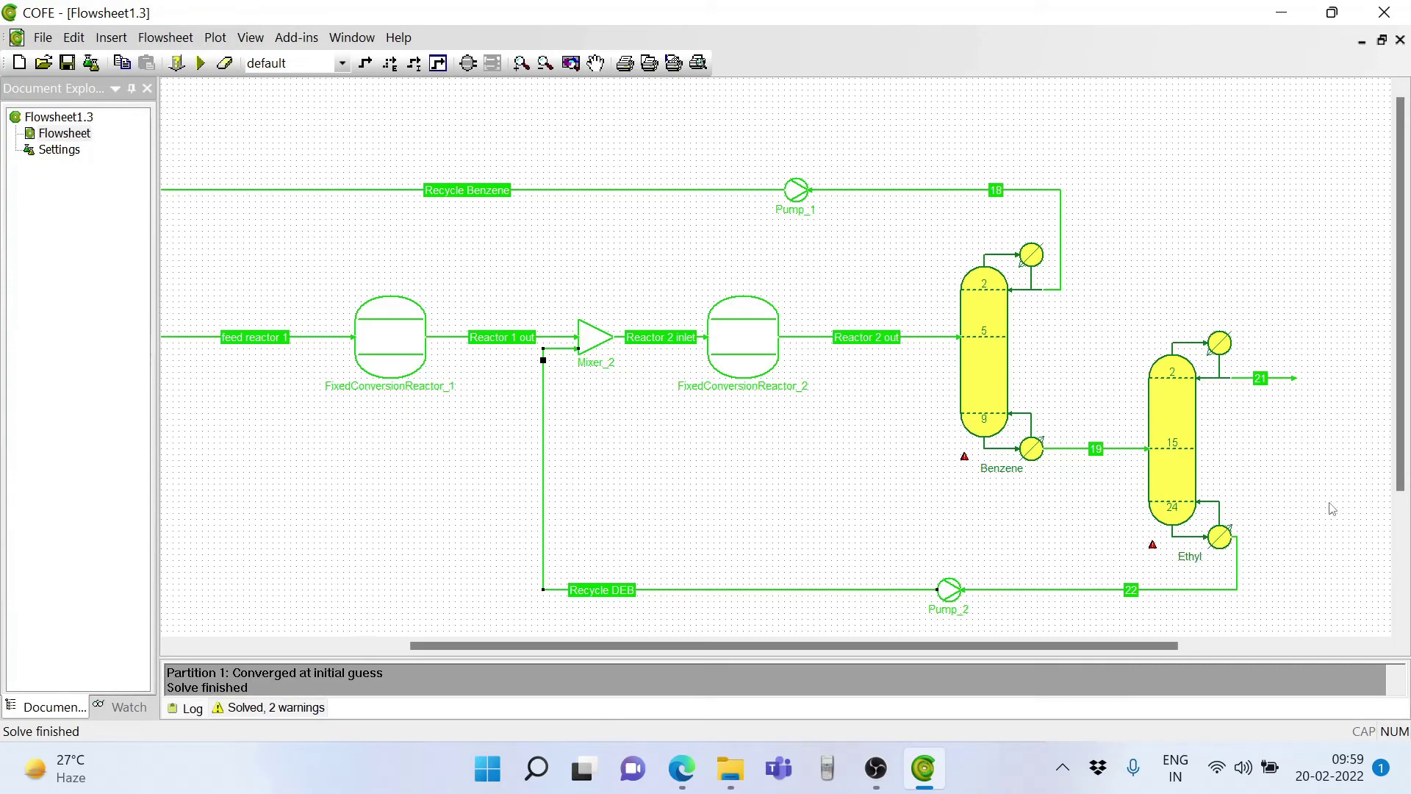
pyautogui.doubleClick(1248, 380)
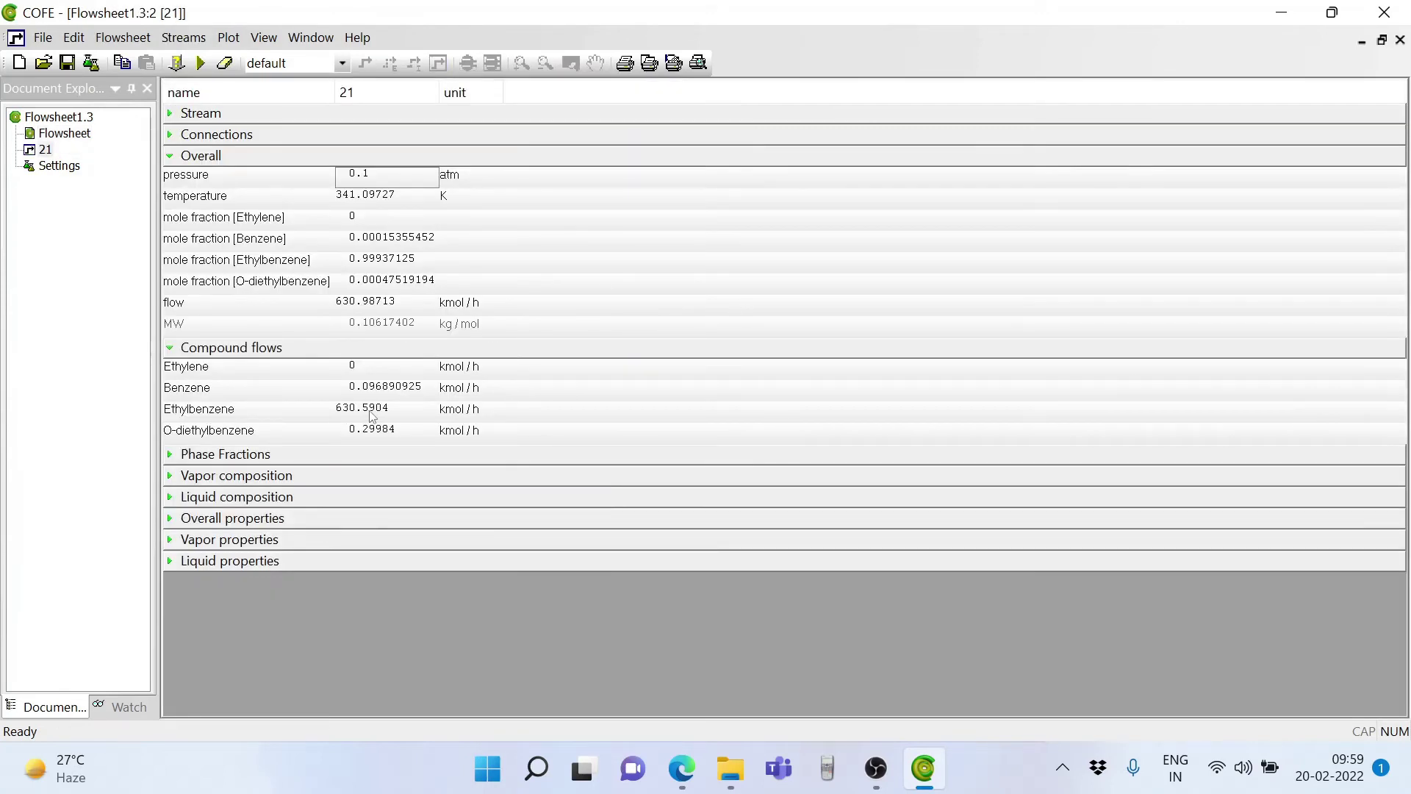
pyautogui.click(1400, 39)
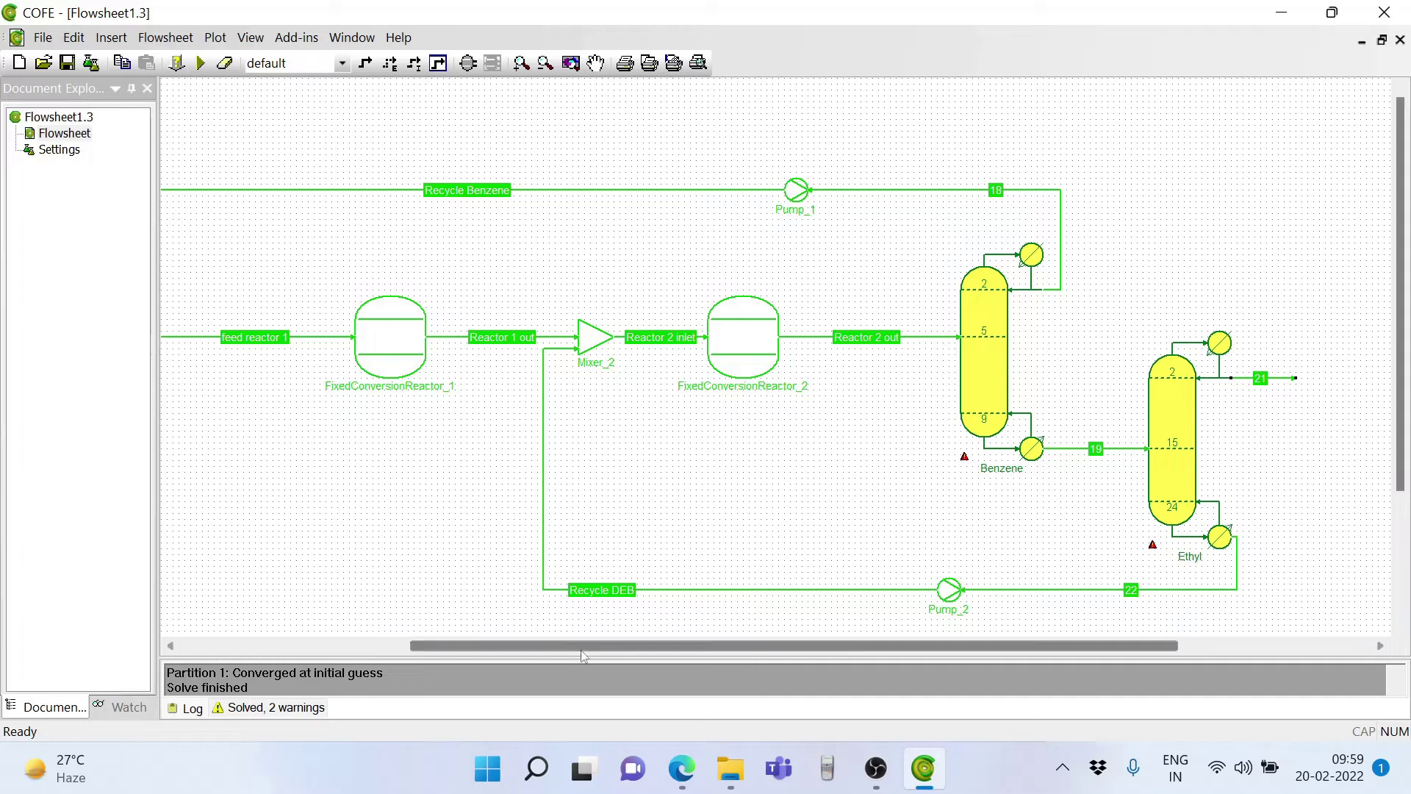
# - Examine the condenser and reboiler duties in the Benzene column's Mass and Energy Balances table, closing ChemSep without saving its input
pyautogui.moveTo(579, 642); pyautogui.dragTo(362, 629)
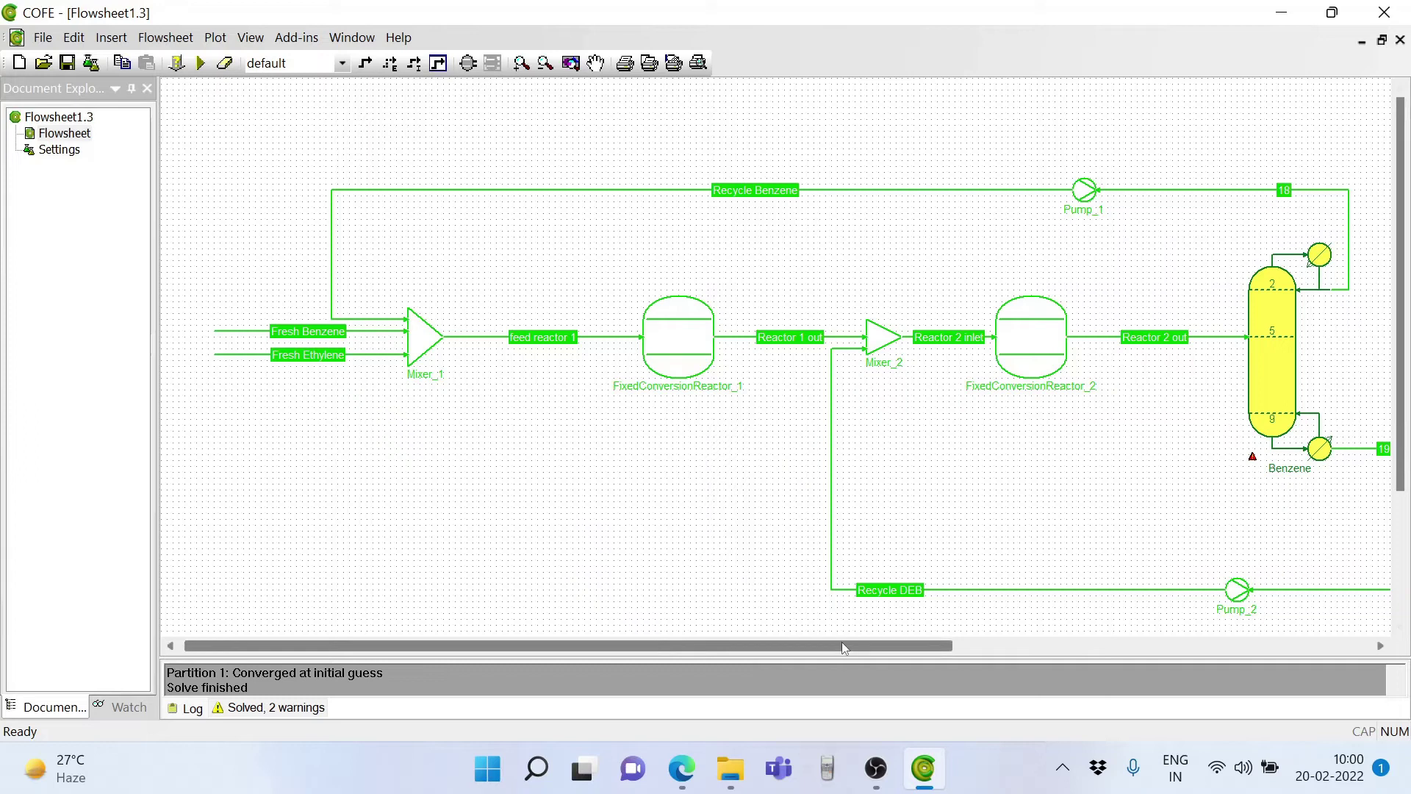
pyautogui.moveTo(848, 645); pyautogui.dragTo(1073, 646)
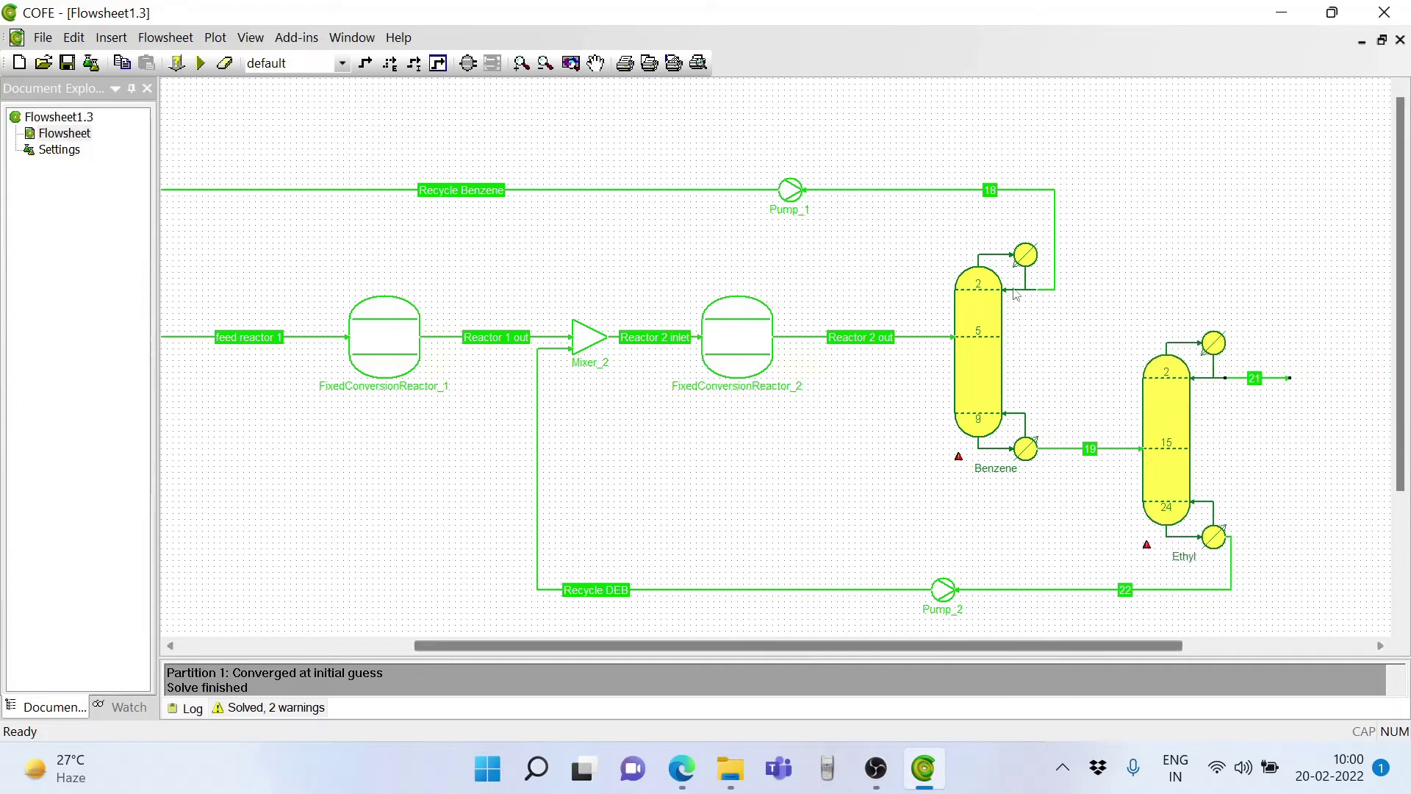
pyautogui.doubleClick(974, 359)
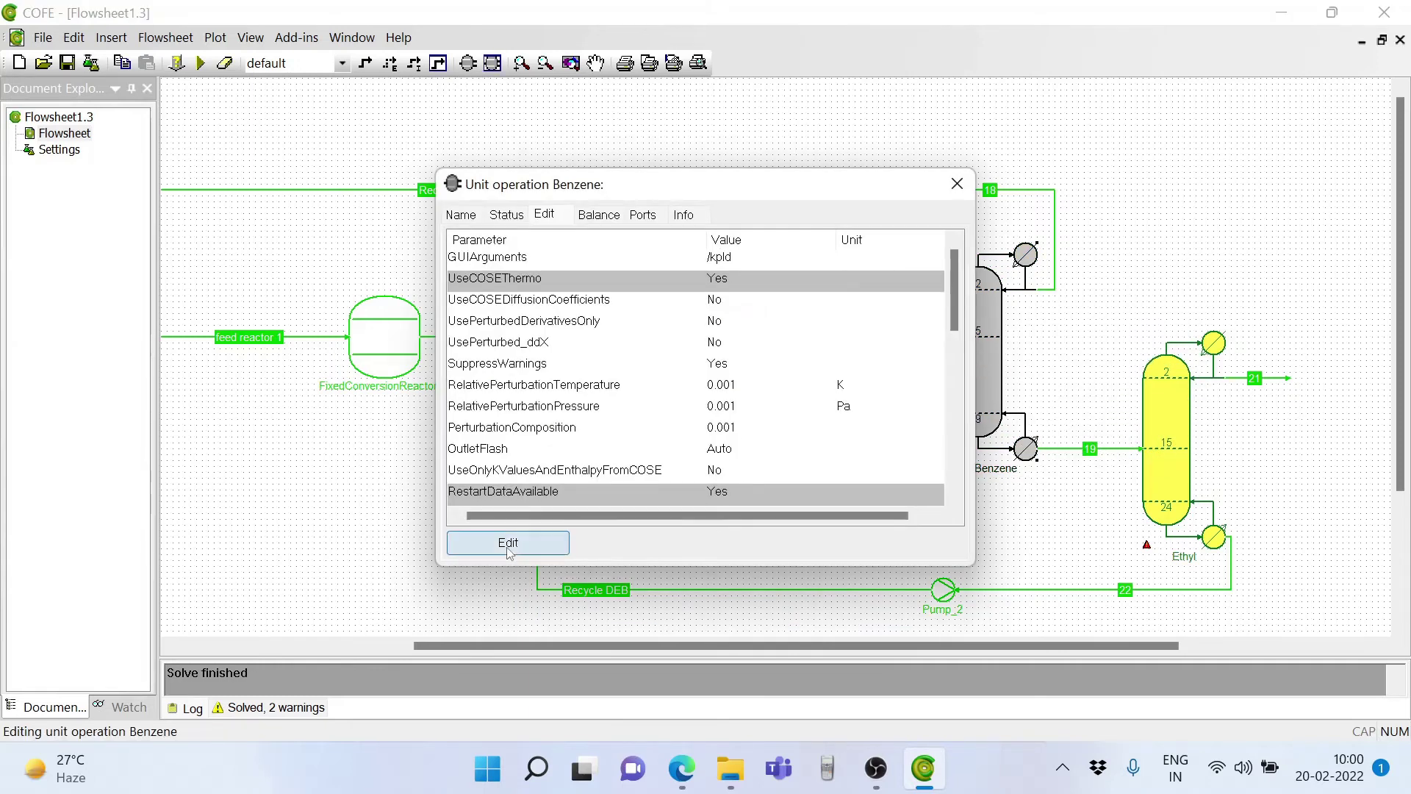
pyautogui.click(509, 548)
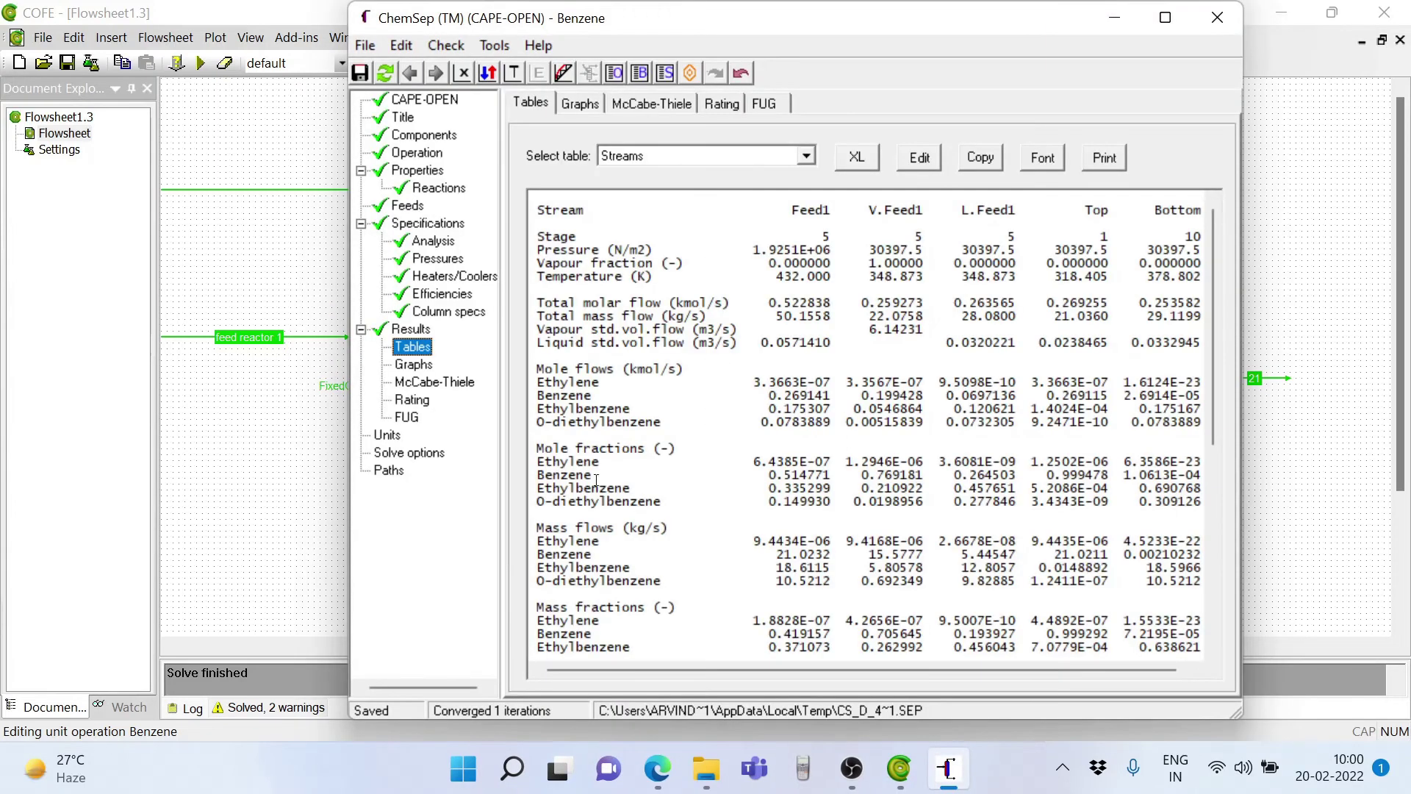
pyautogui.click(802, 156)
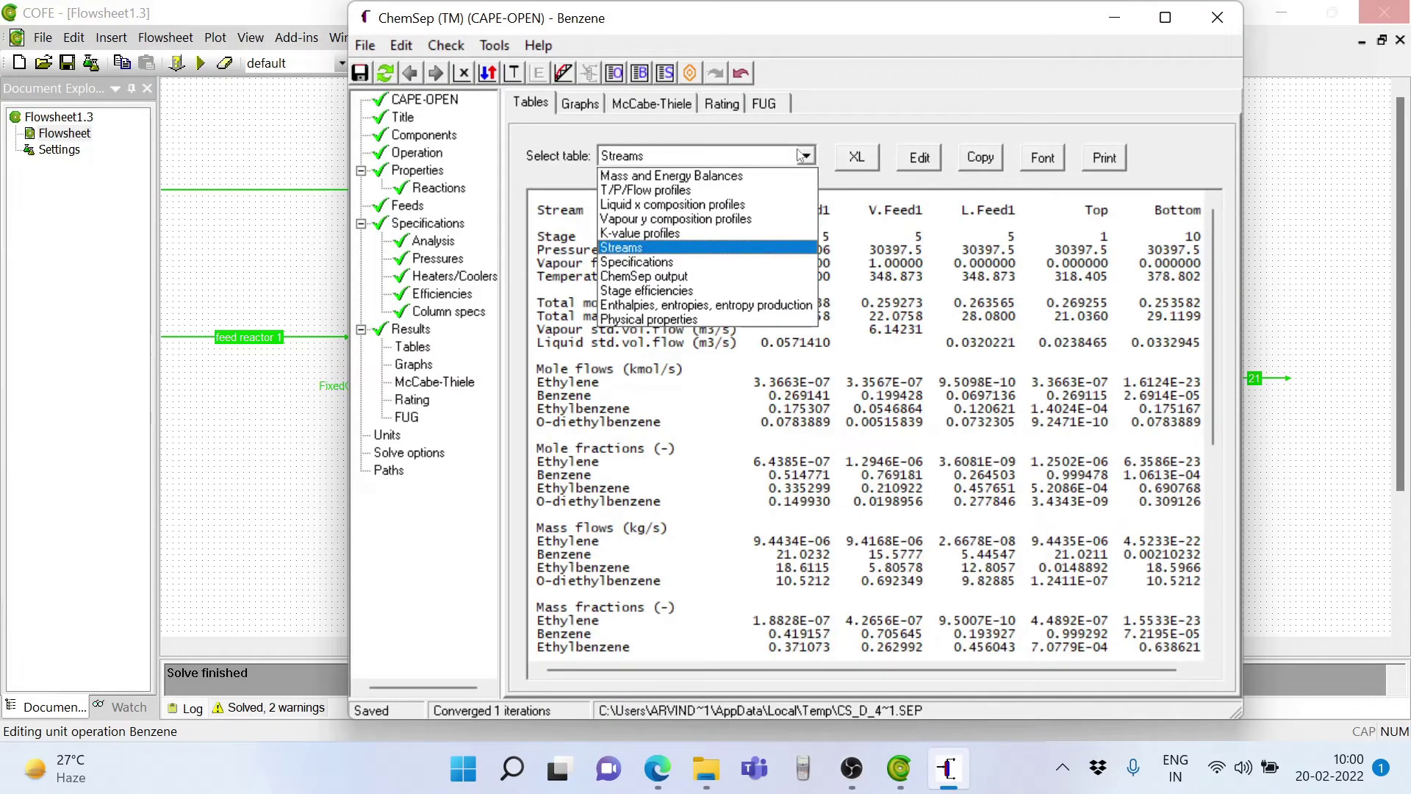
pyautogui.click(630, 177)
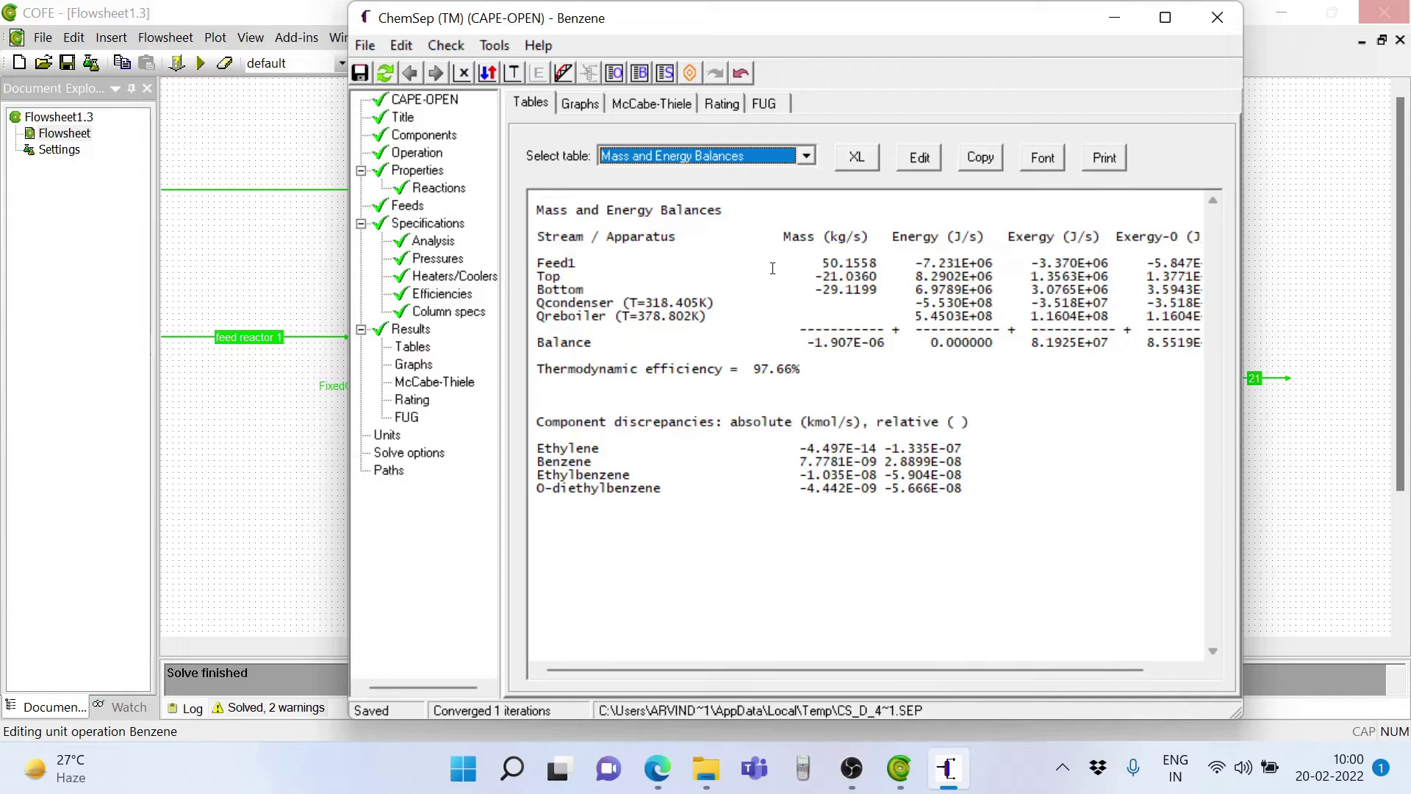
pyautogui.click(1233, 9)
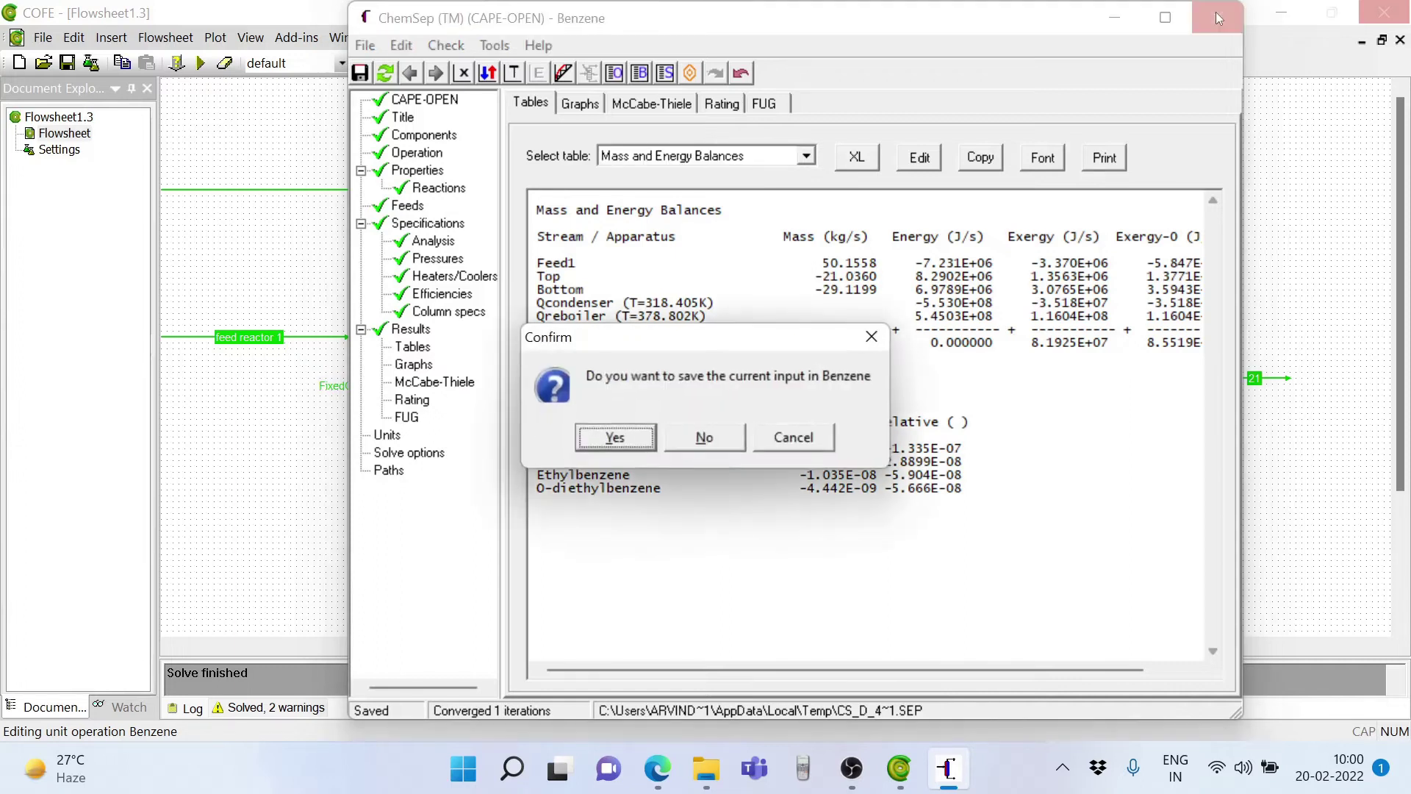
pyautogui.click(699, 439)
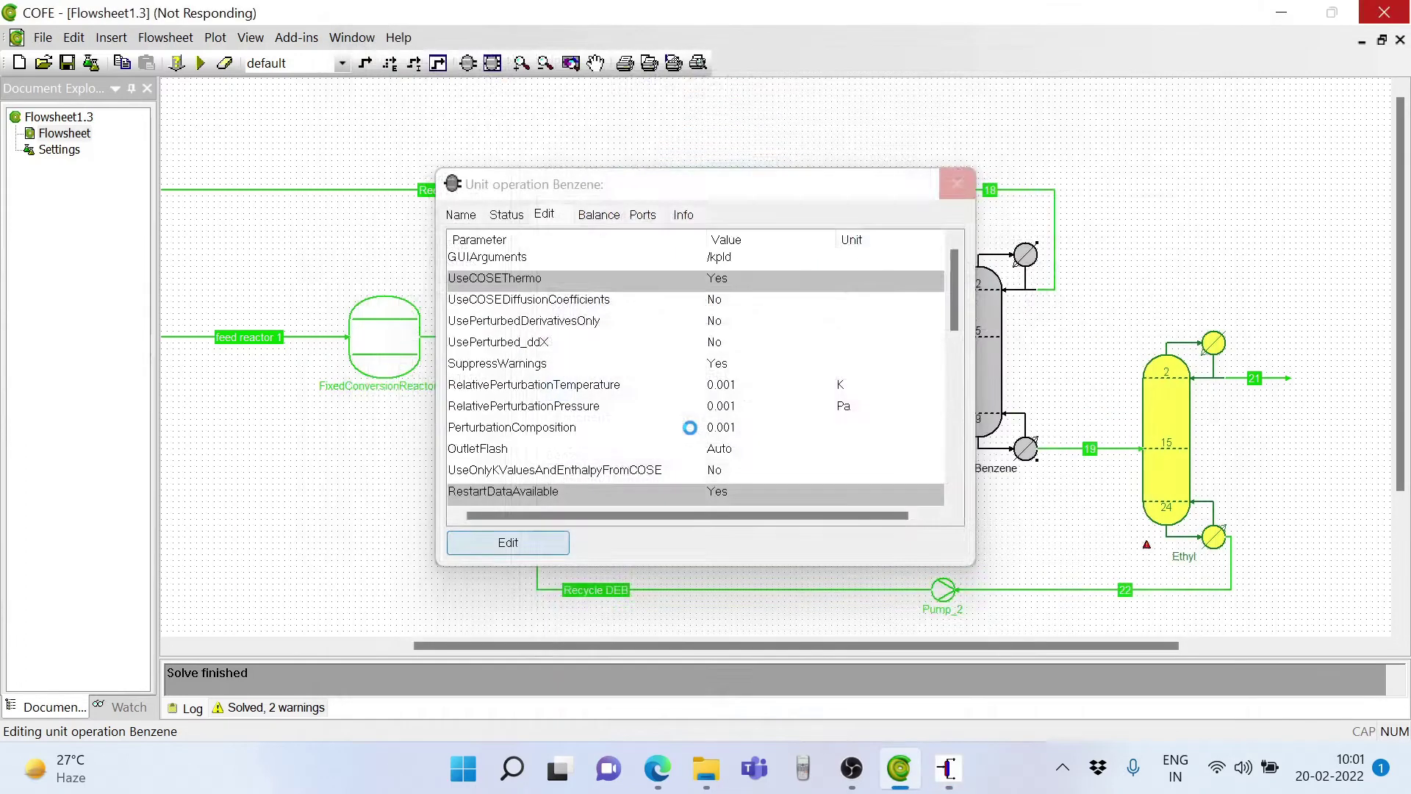
pyautogui.click(957, 185)
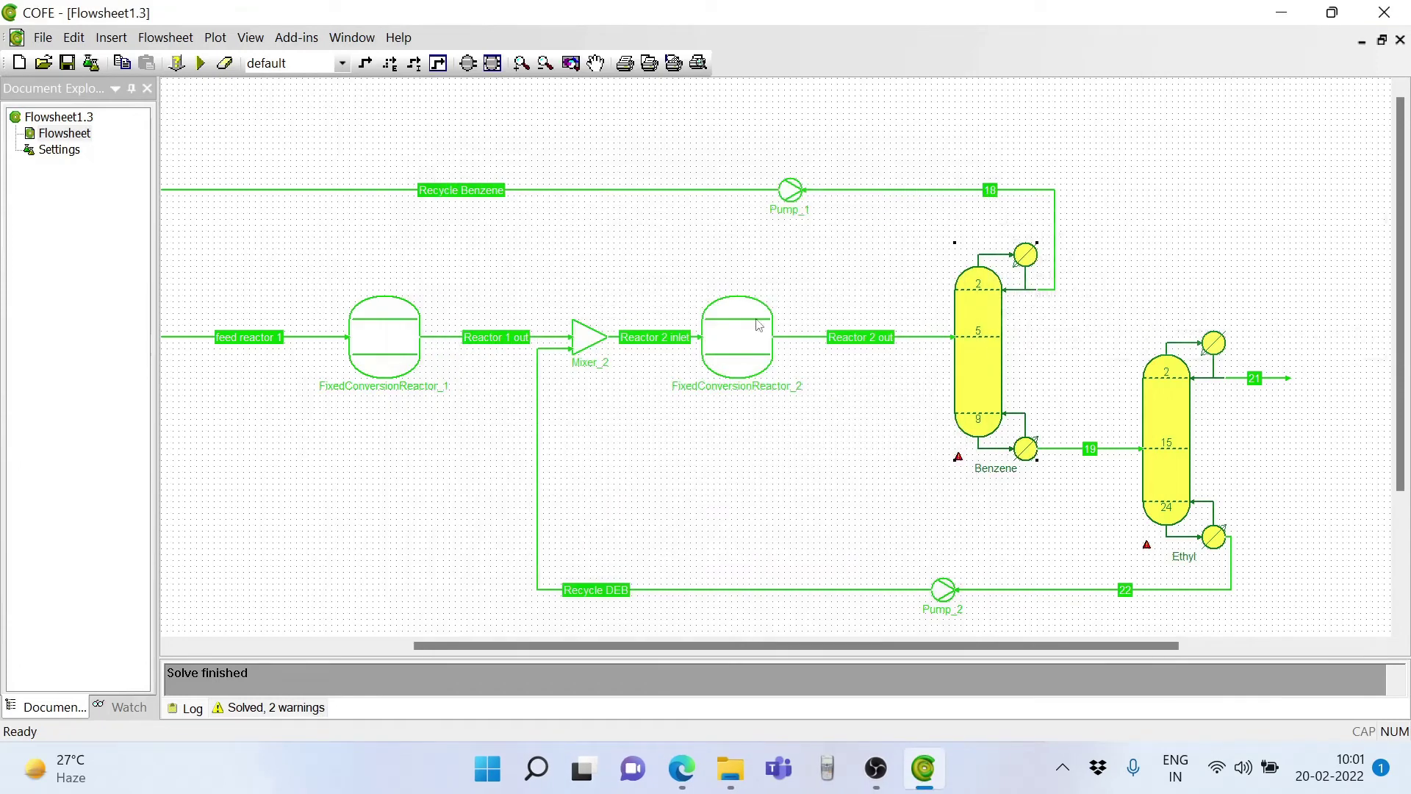
# - Display the heat duty of FixedConversionReactor_1 in kW
pyautogui.doubleClick(384, 344)
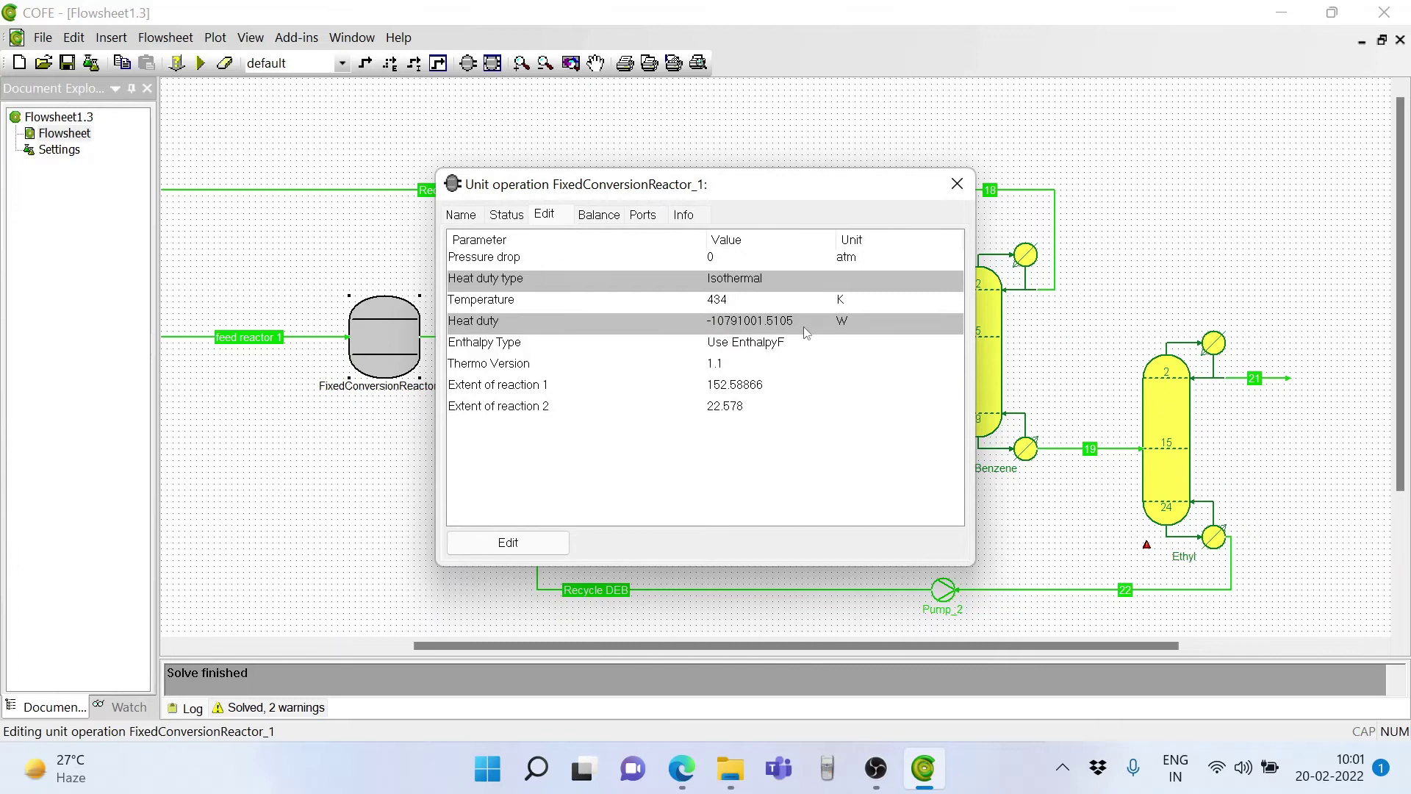
pyautogui.click(841, 326)
pyautogui.click(882, 355)
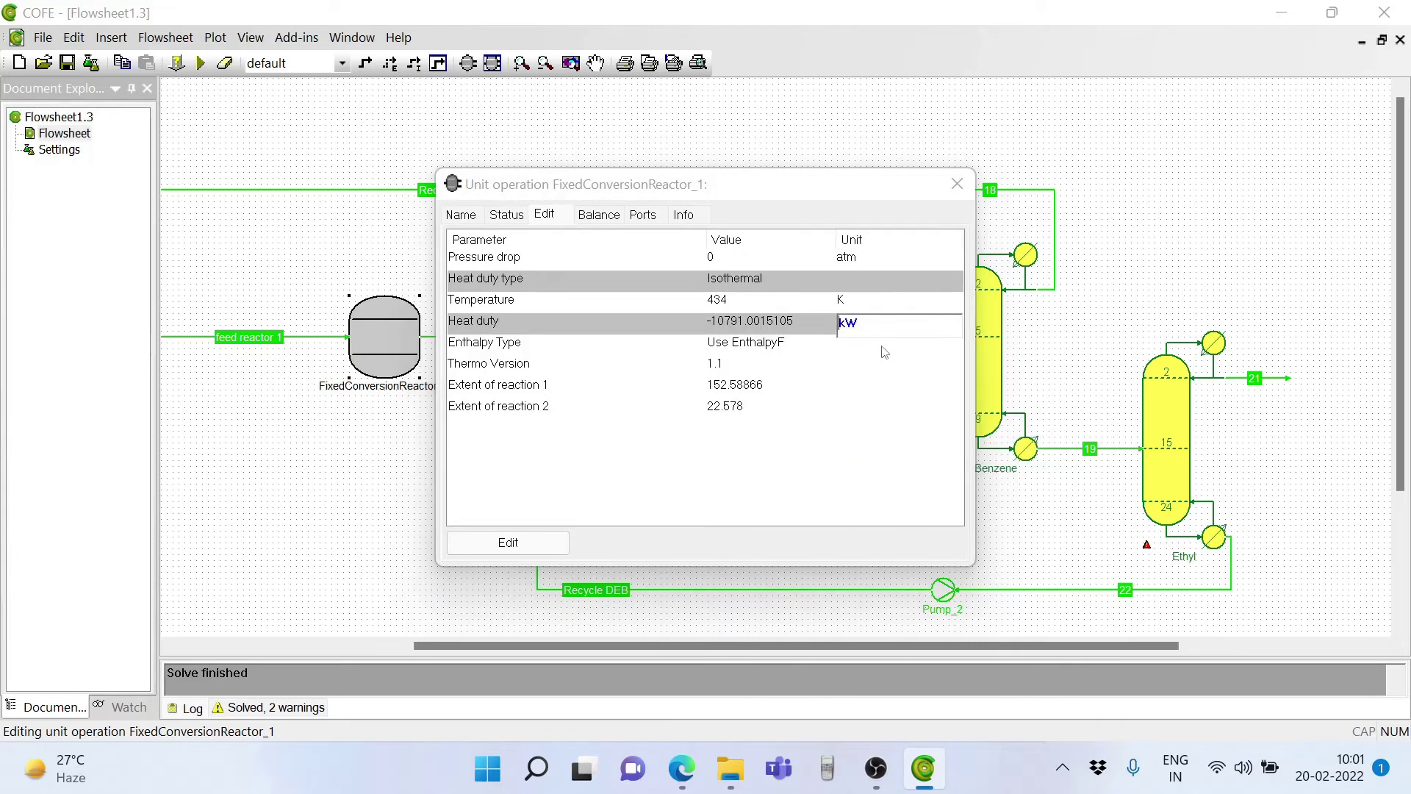
# - Review the heat duties of both conversion reactors and compare them with the process diagram in Ethylbenzene_luyben.pdf in the browser, returning to COFE
pyautogui.click(828, 384)
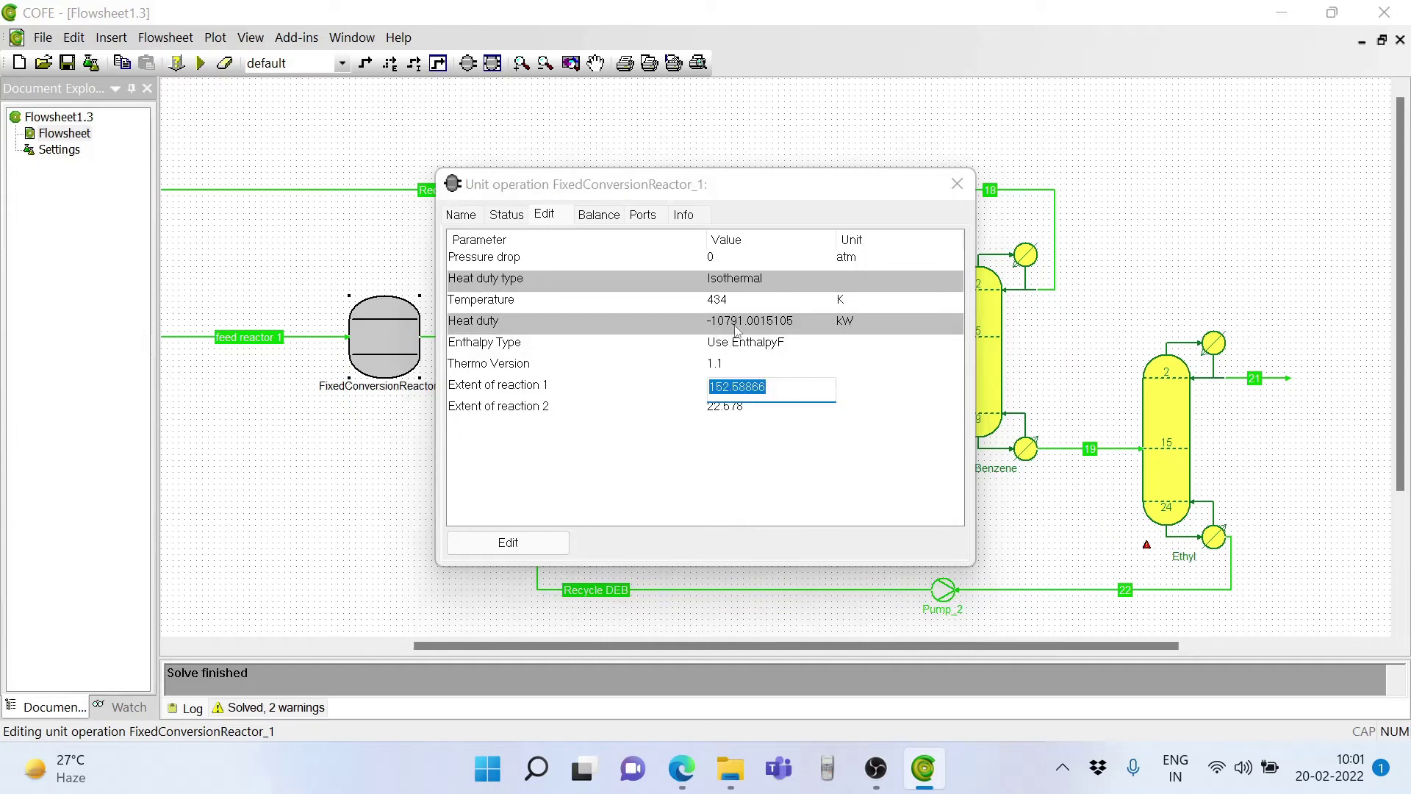
pyautogui.click(870, 362)
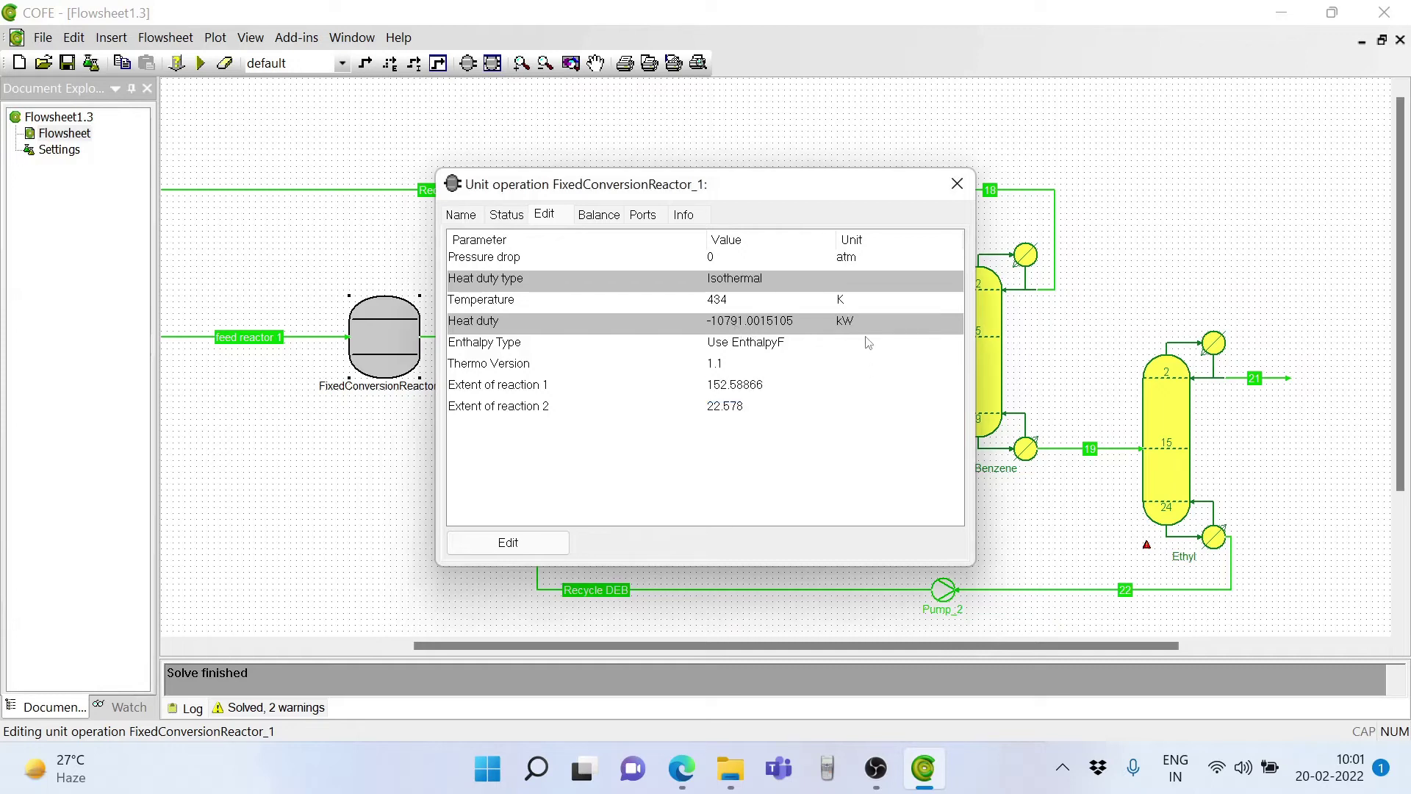
pyautogui.click(956, 185)
pyautogui.doubleClick(743, 346)
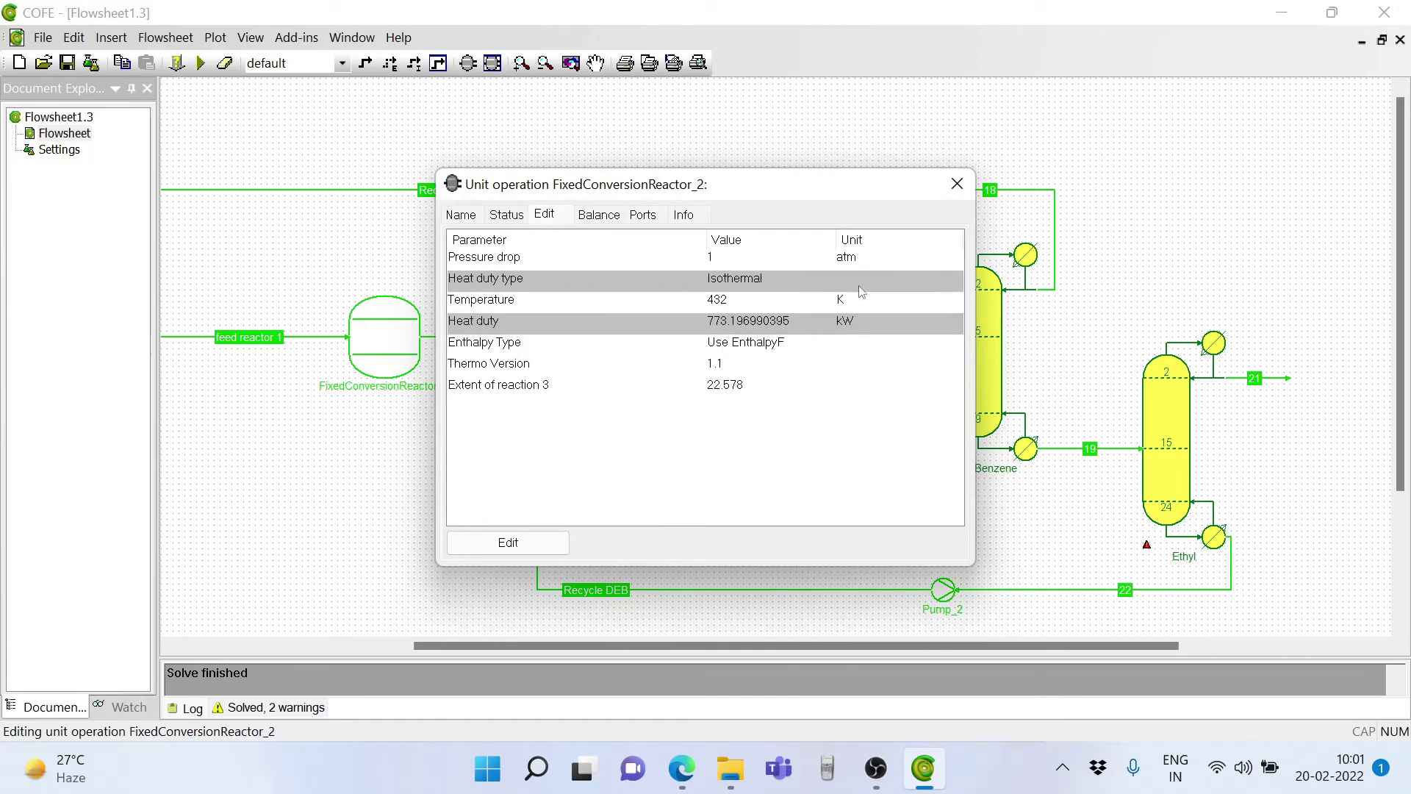
pyautogui.click(957, 184)
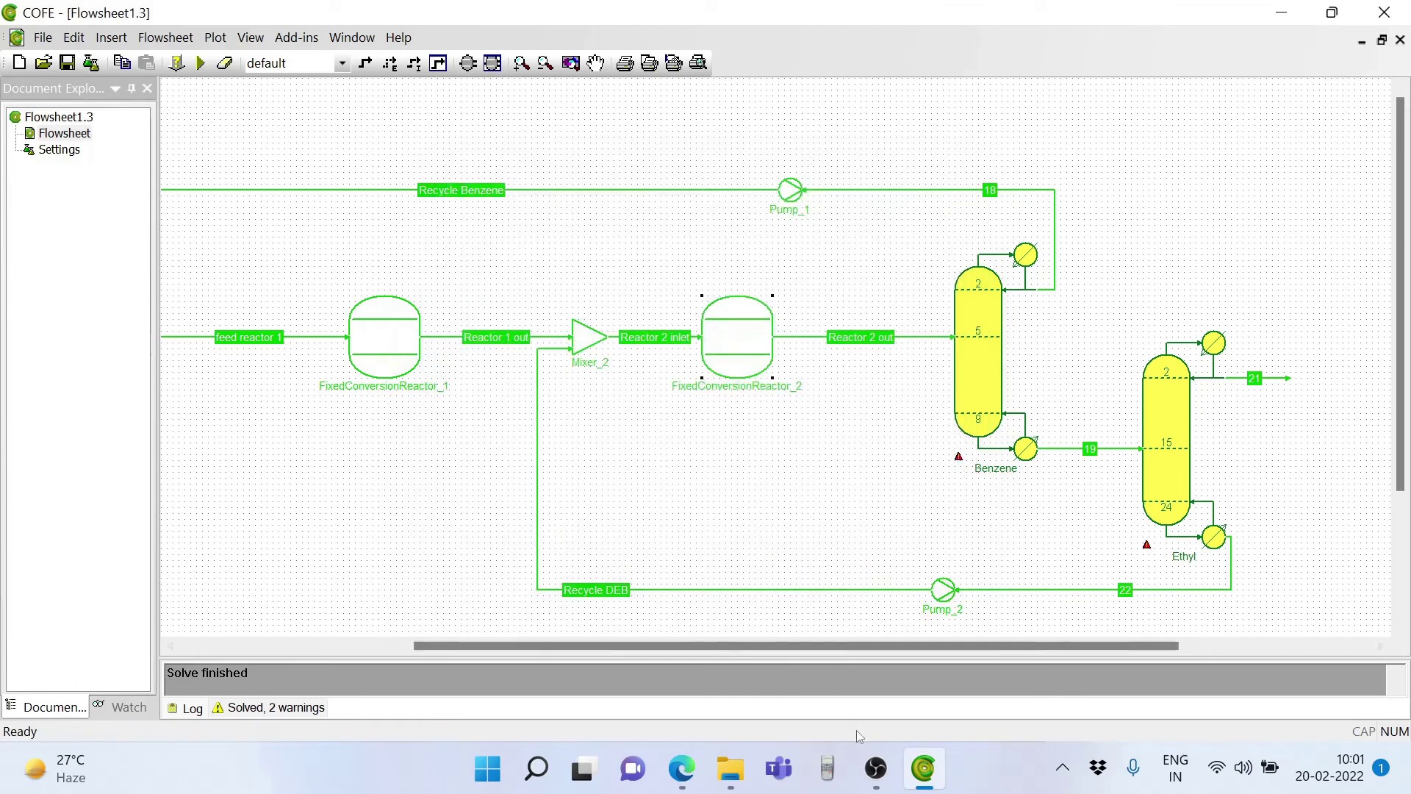
pyautogui.click(682, 768)
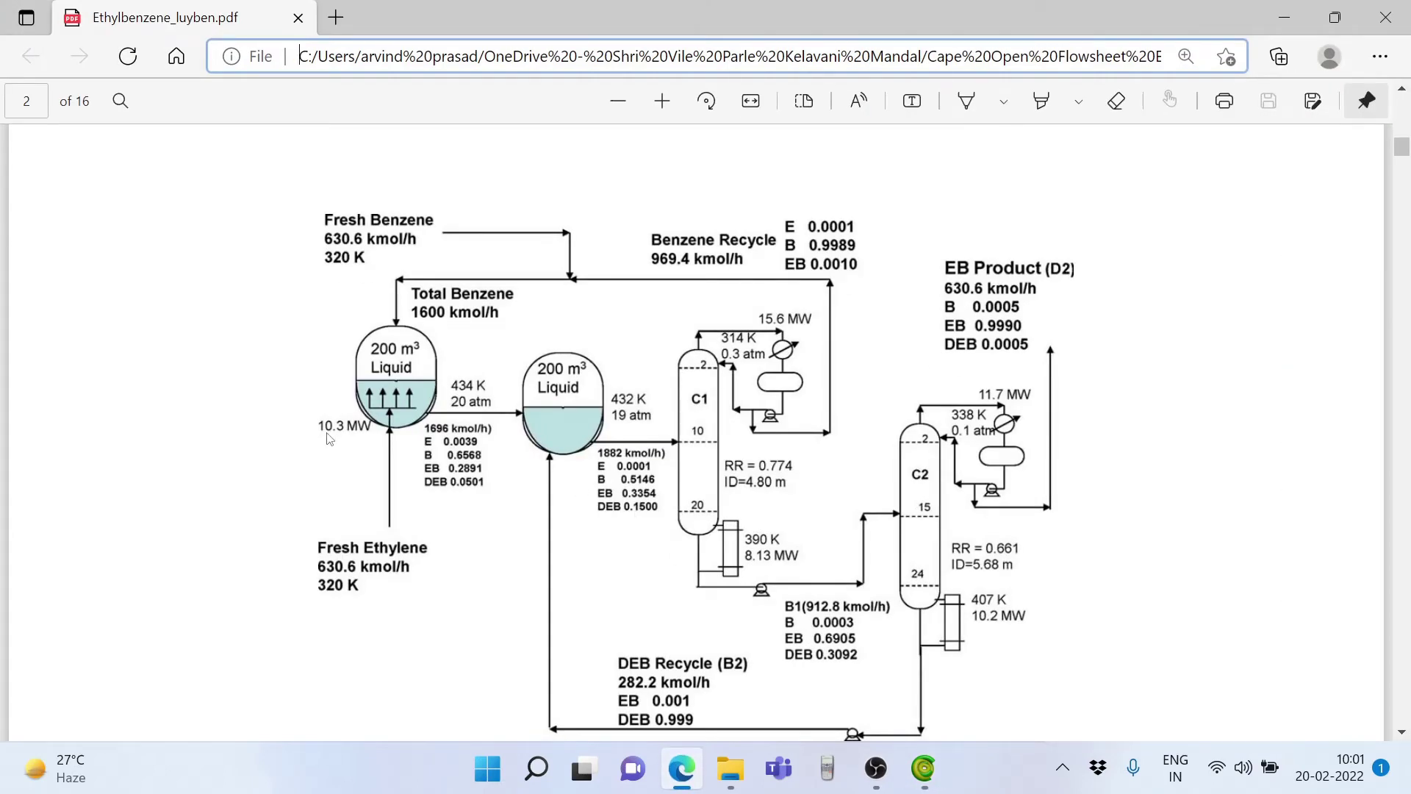
pyautogui.click(924, 768)
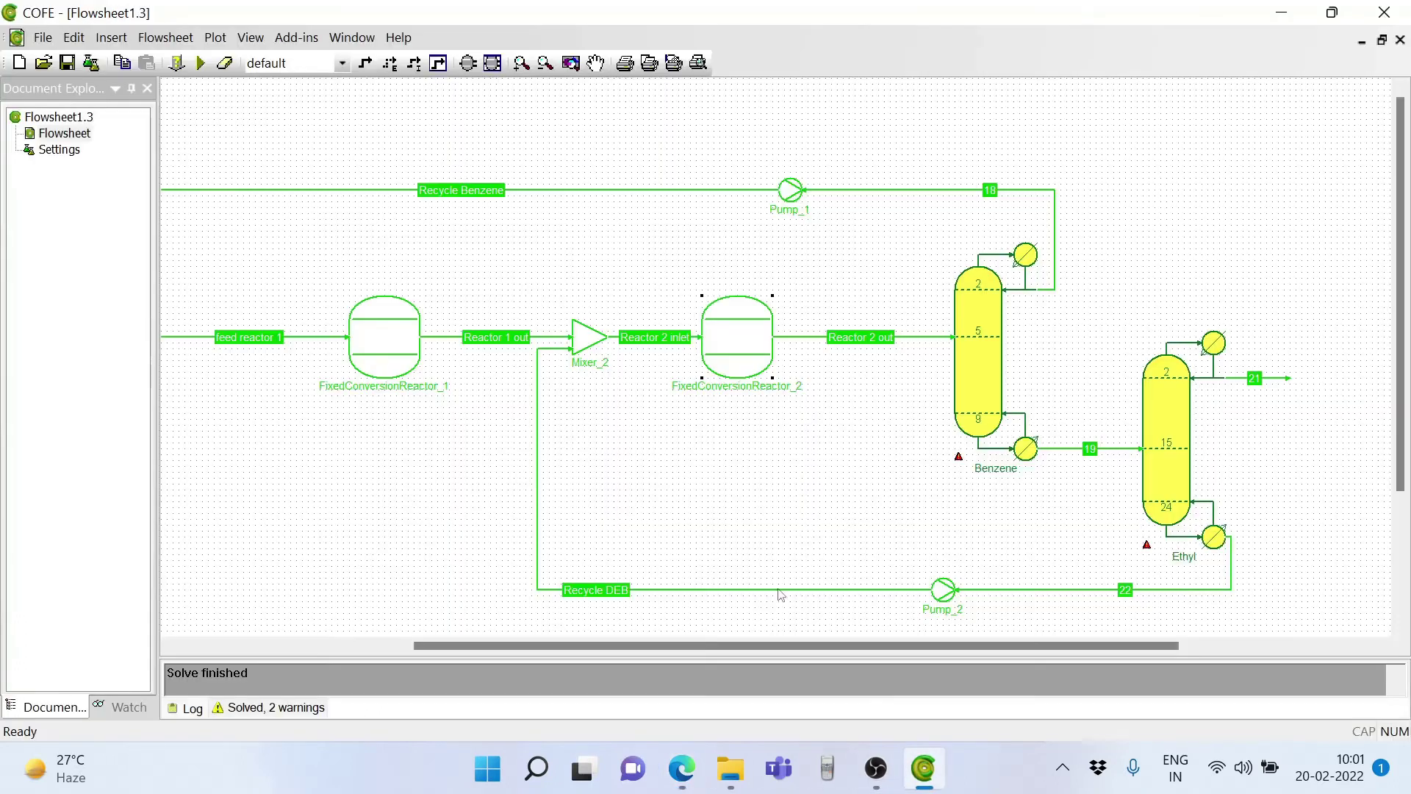
# - Change the heat duty unit of FixedConversionReactor_1 to MegaWatt [MW] and close its properties
pyautogui.doubleClick(393, 340)
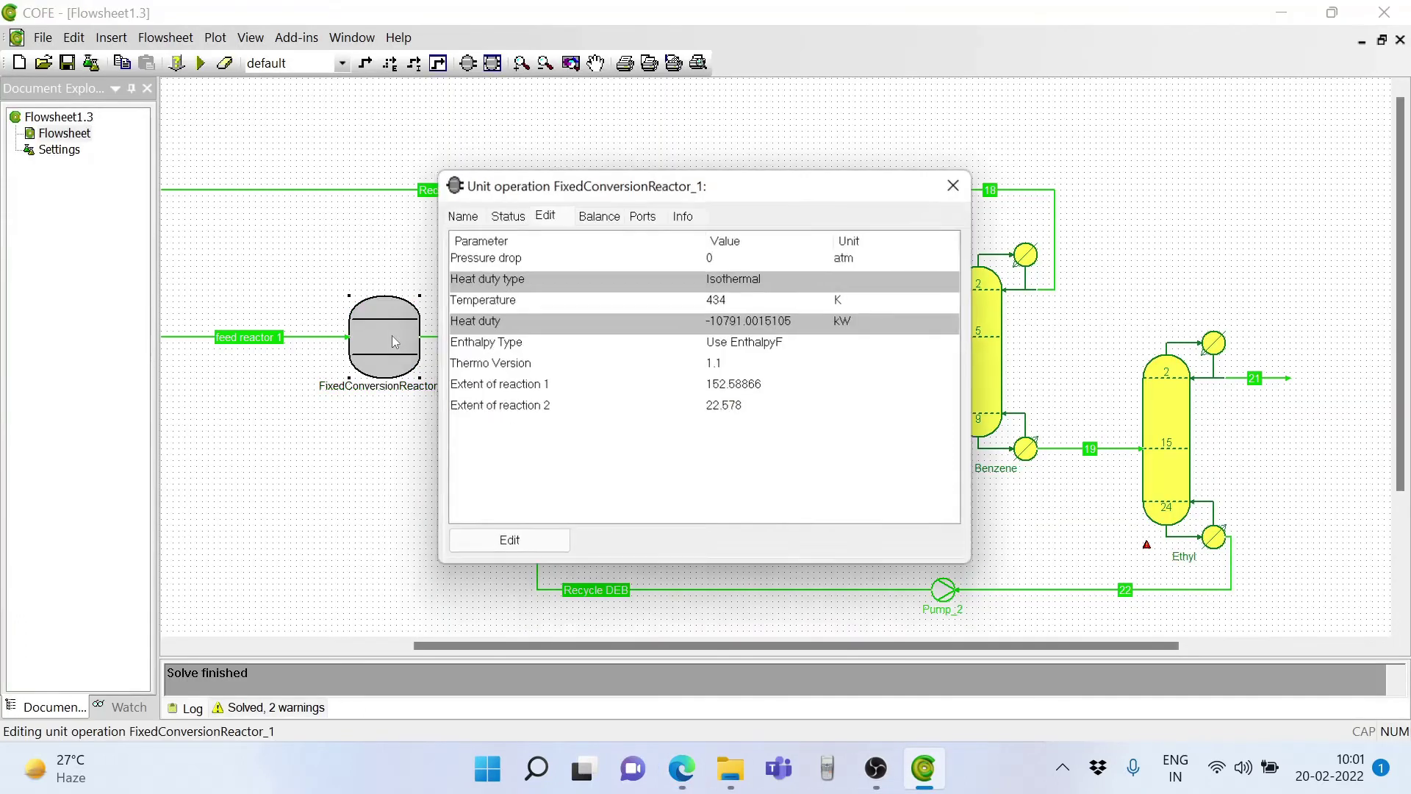
pyautogui.click(838, 320)
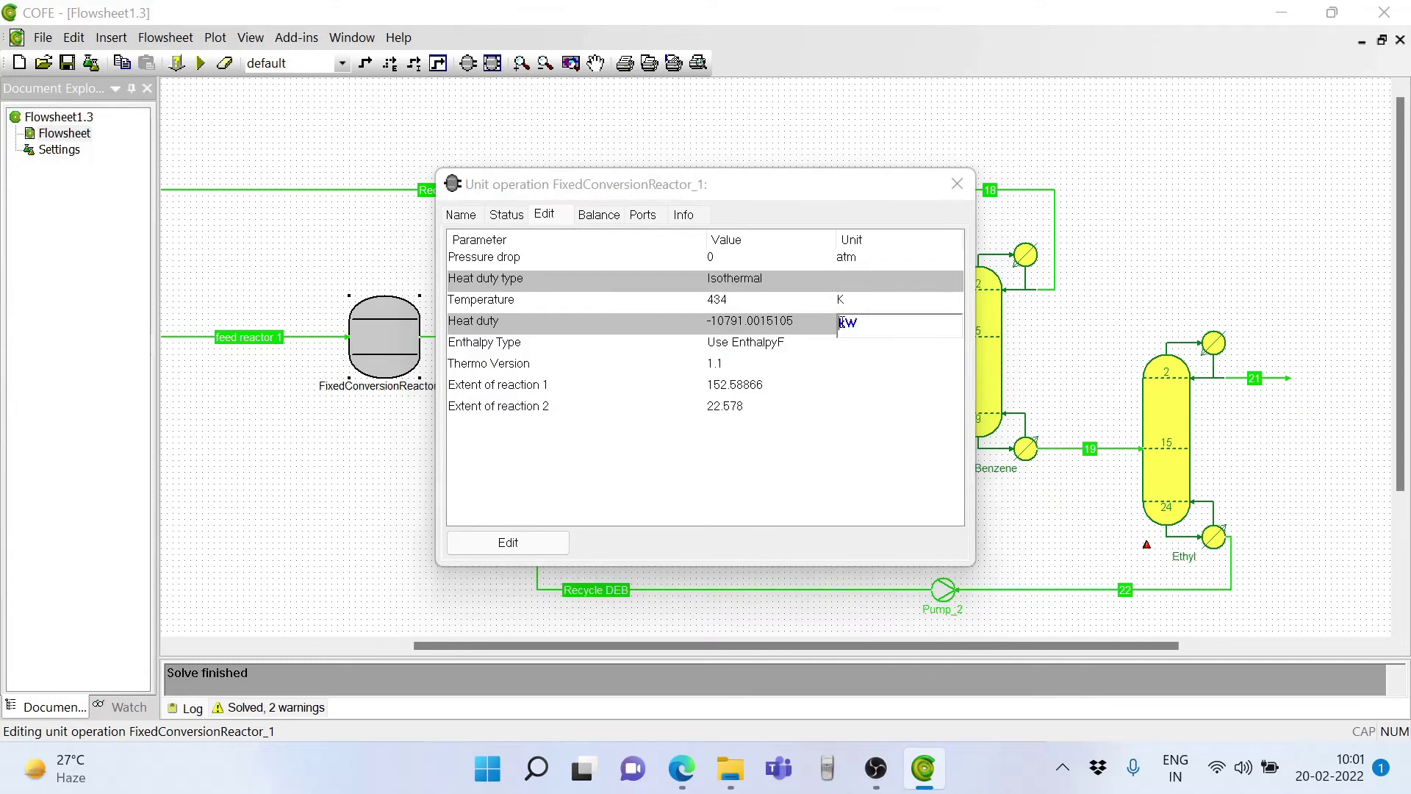
pyautogui.click(843, 321)
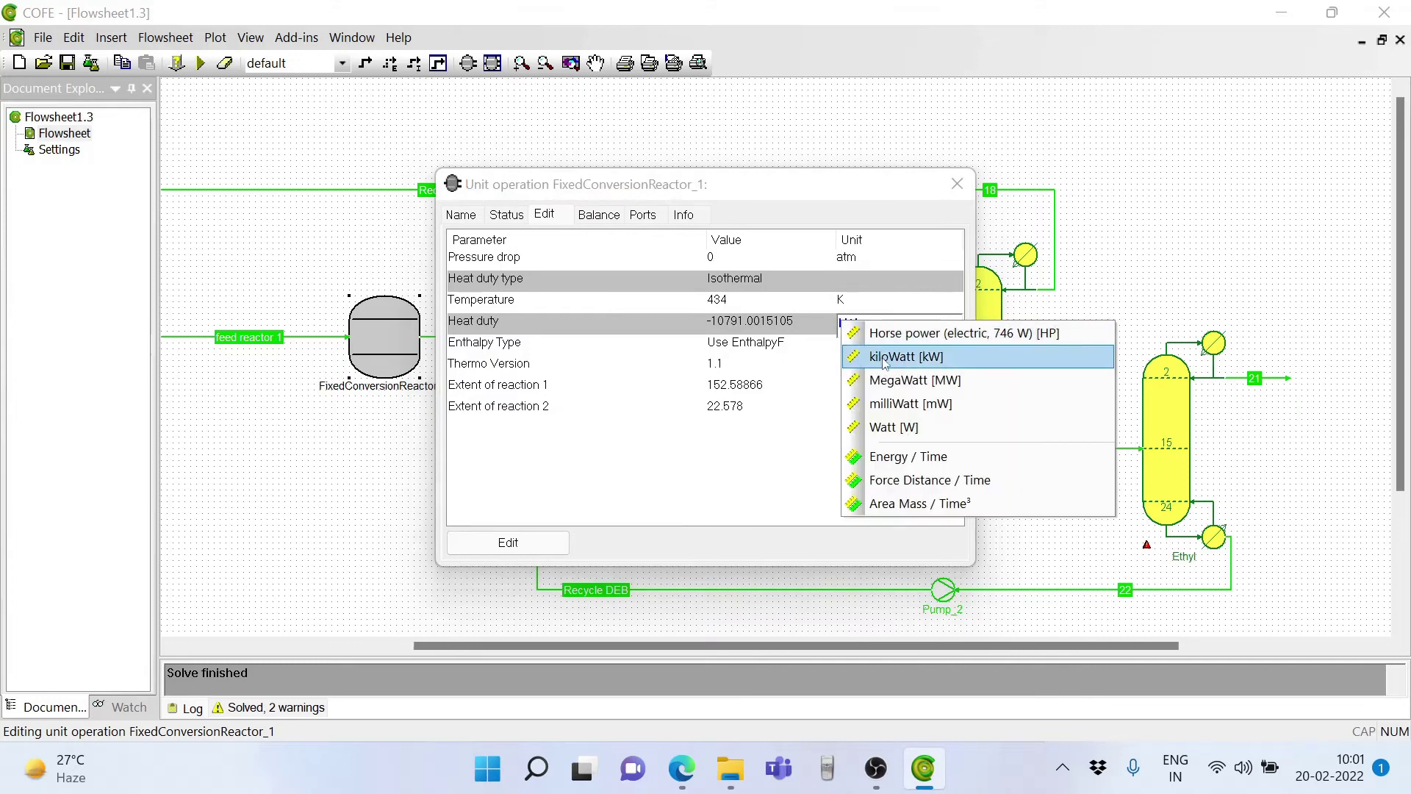
pyautogui.click(893, 380)
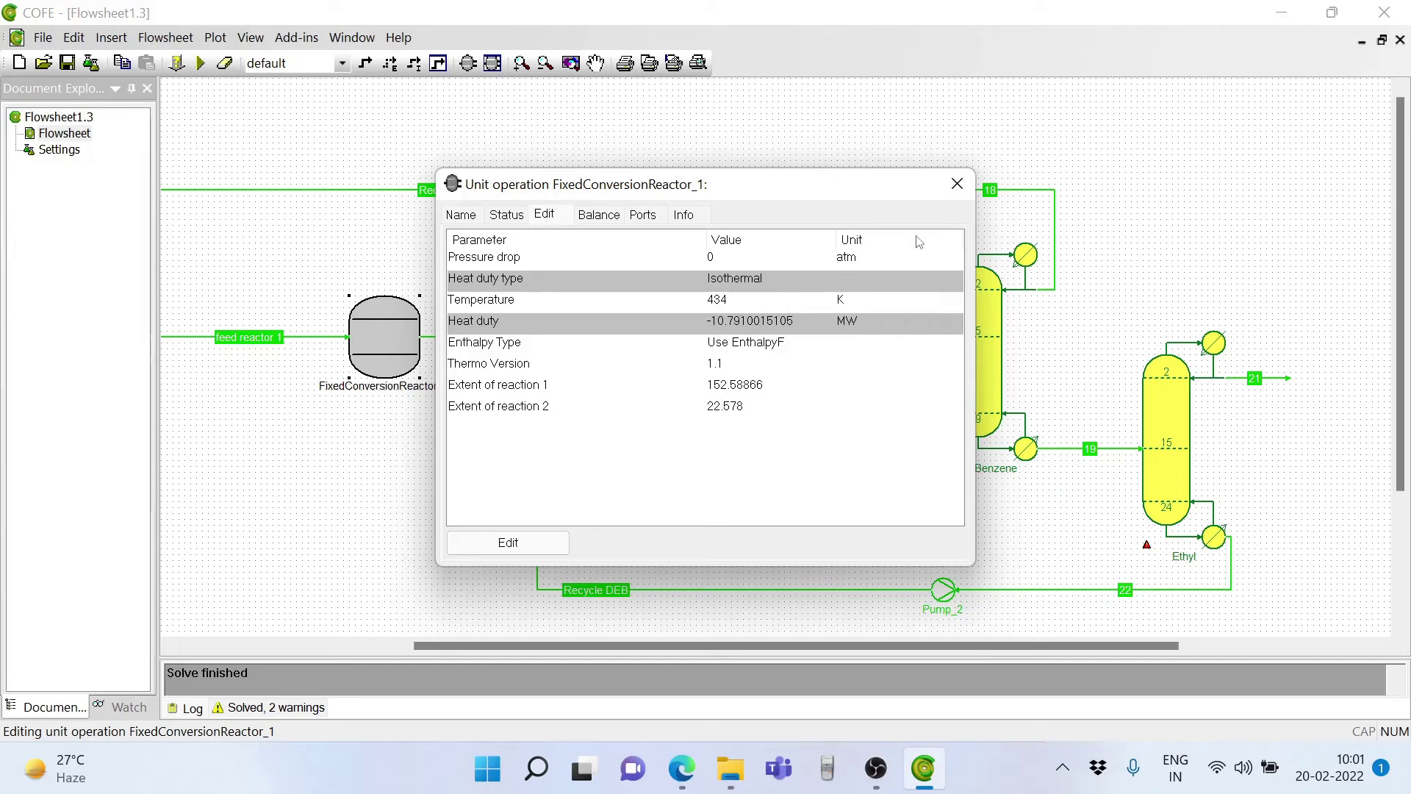
pyautogui.click(957, 186)
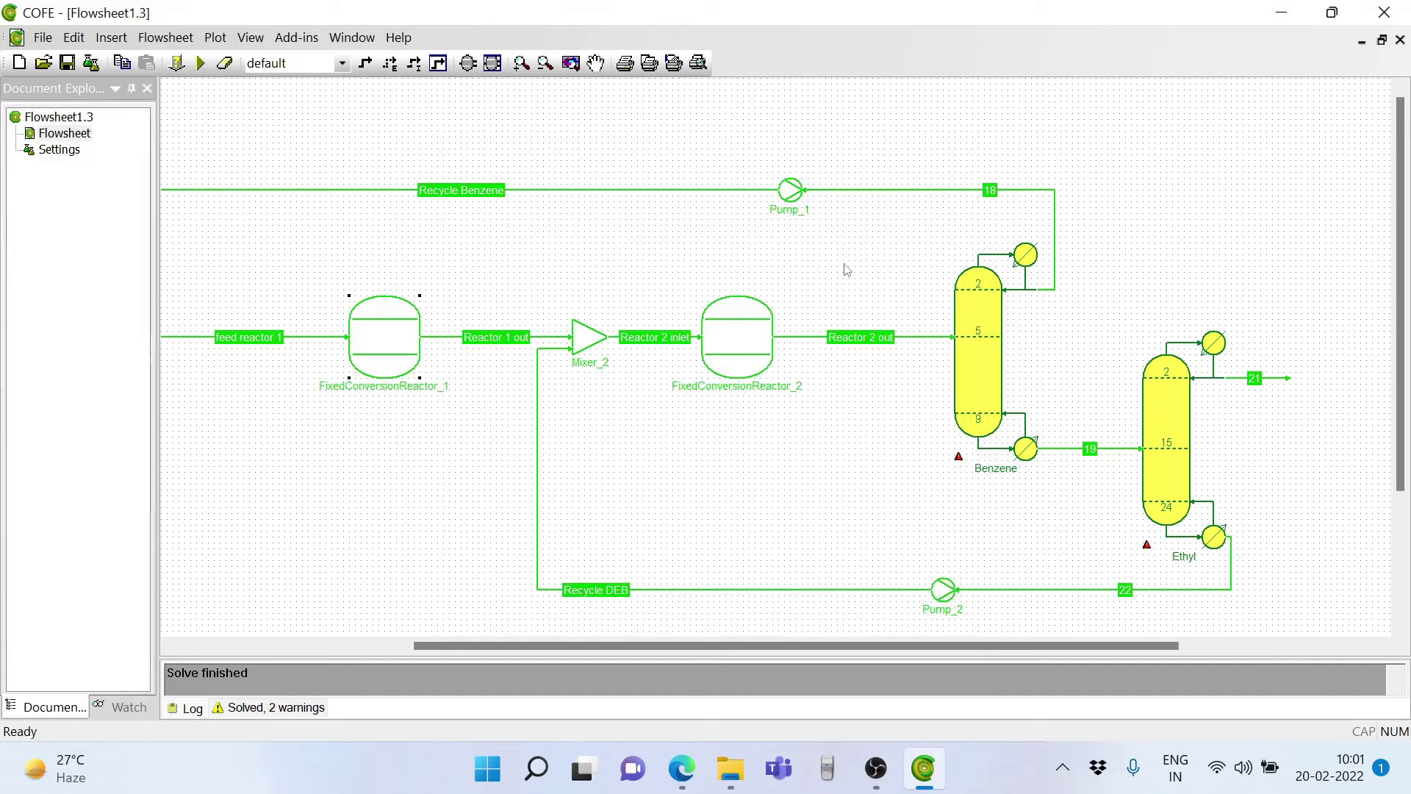
# - Check the heat duty of FixedConversionReactor_2 in MW, consult the process diagram in Ethylbenzene_luyben.pdf, and return to COFE
pyautogui.doubleClick(742, 336)
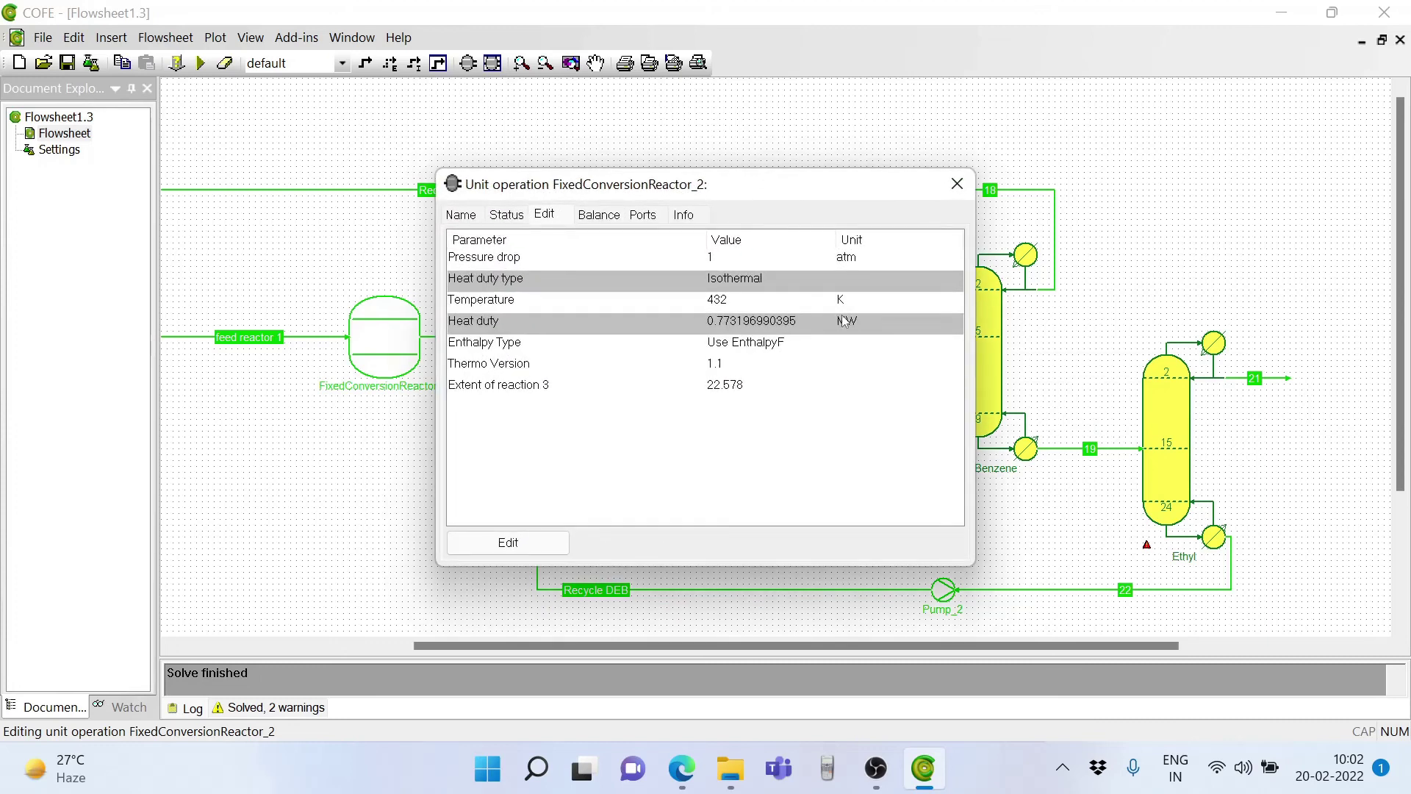
pyautogui.click(957, 184)
pyautogui.click(682, 768)
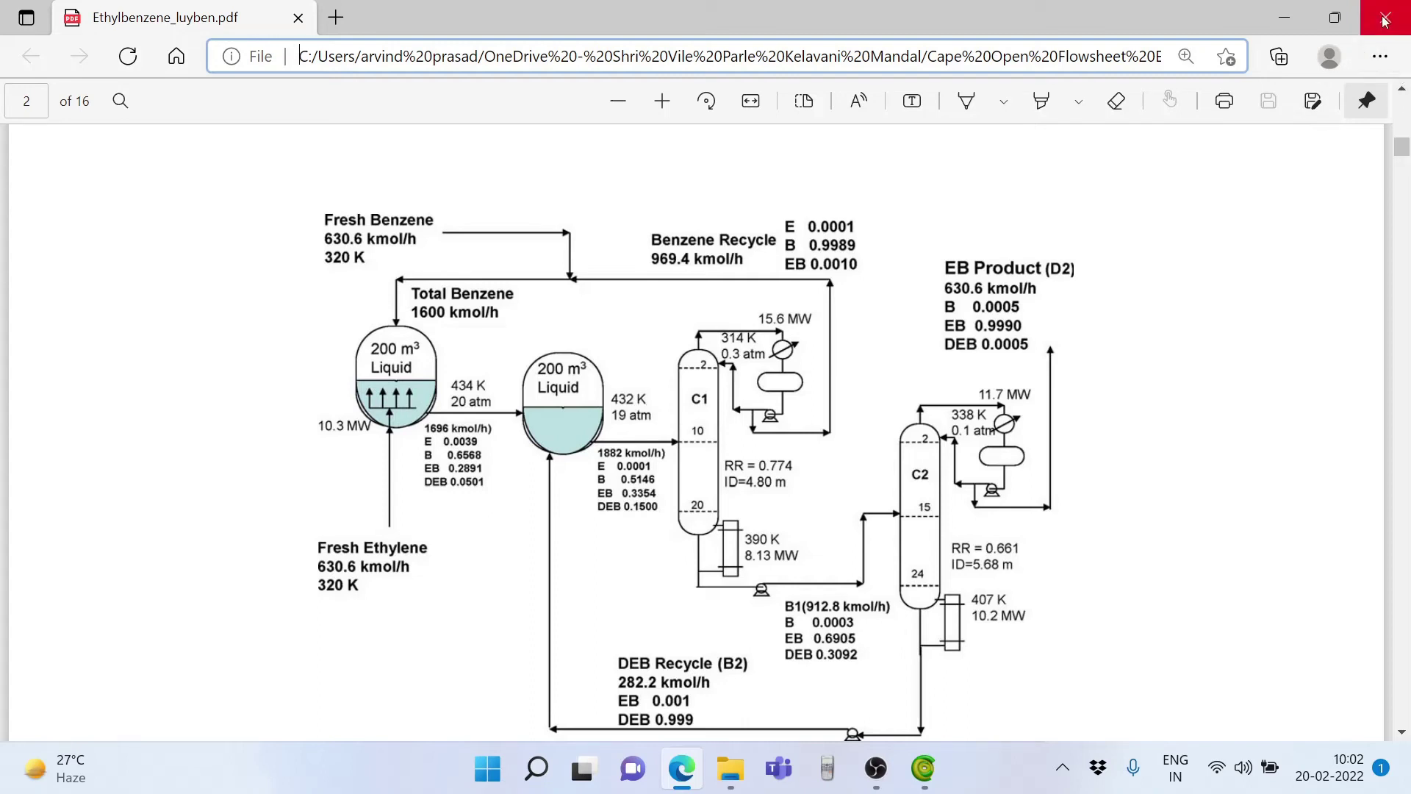
pyautogui.click(930, 769)
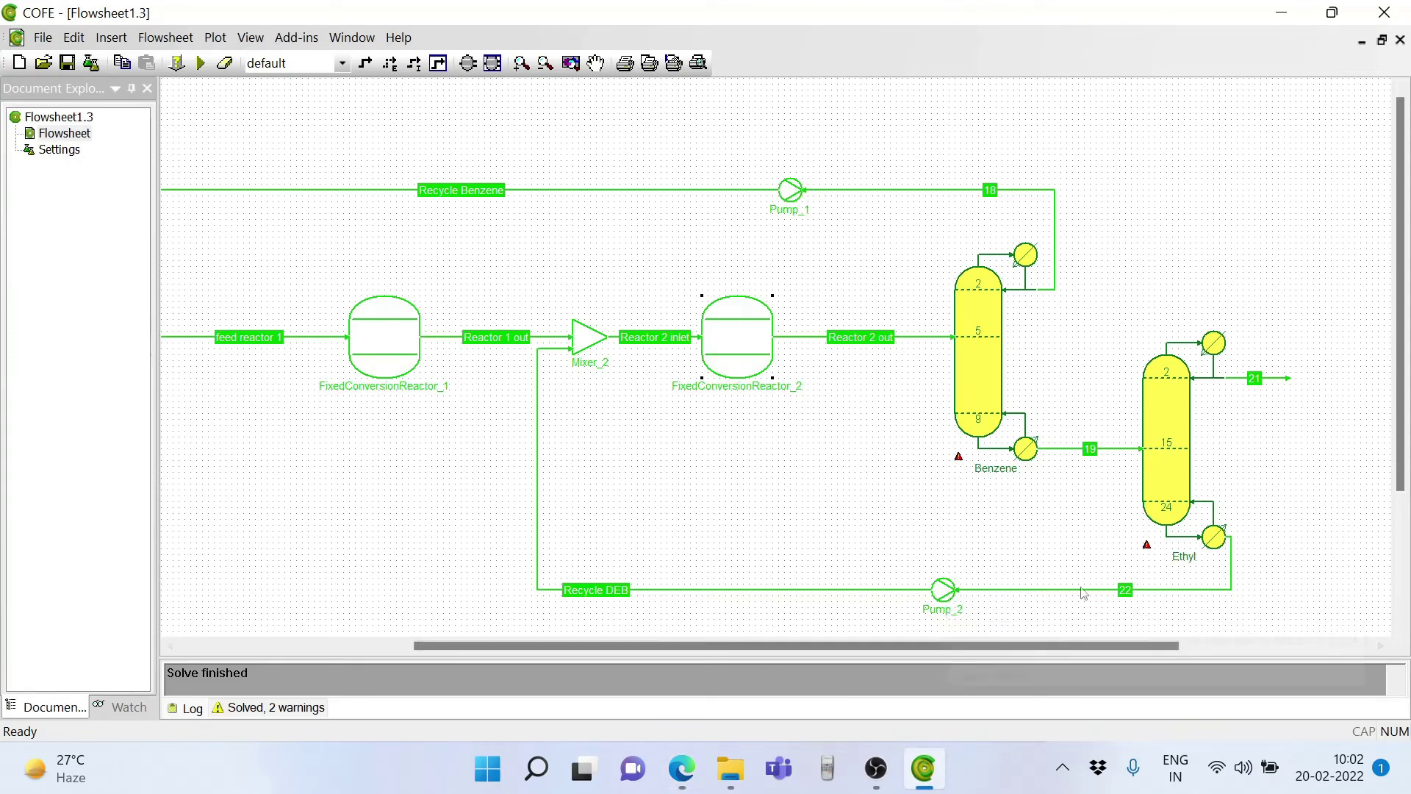
# - Insert a stream report in the empty flowsheet area below the Recycle DEB line
pyautogui.moveTo(1401, 386); pyautogui.dragTo(1400, 534)
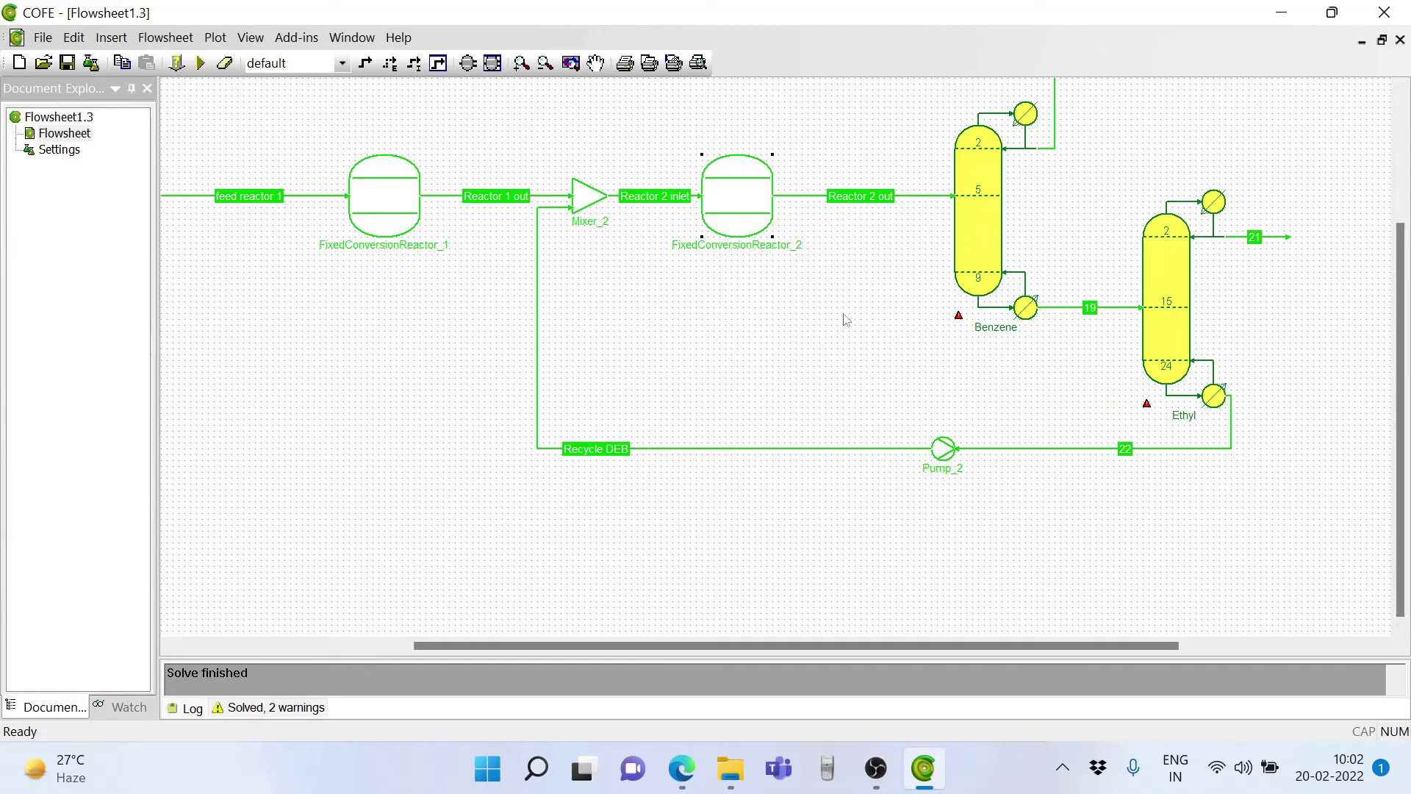
pyautogui.click(164, 35)
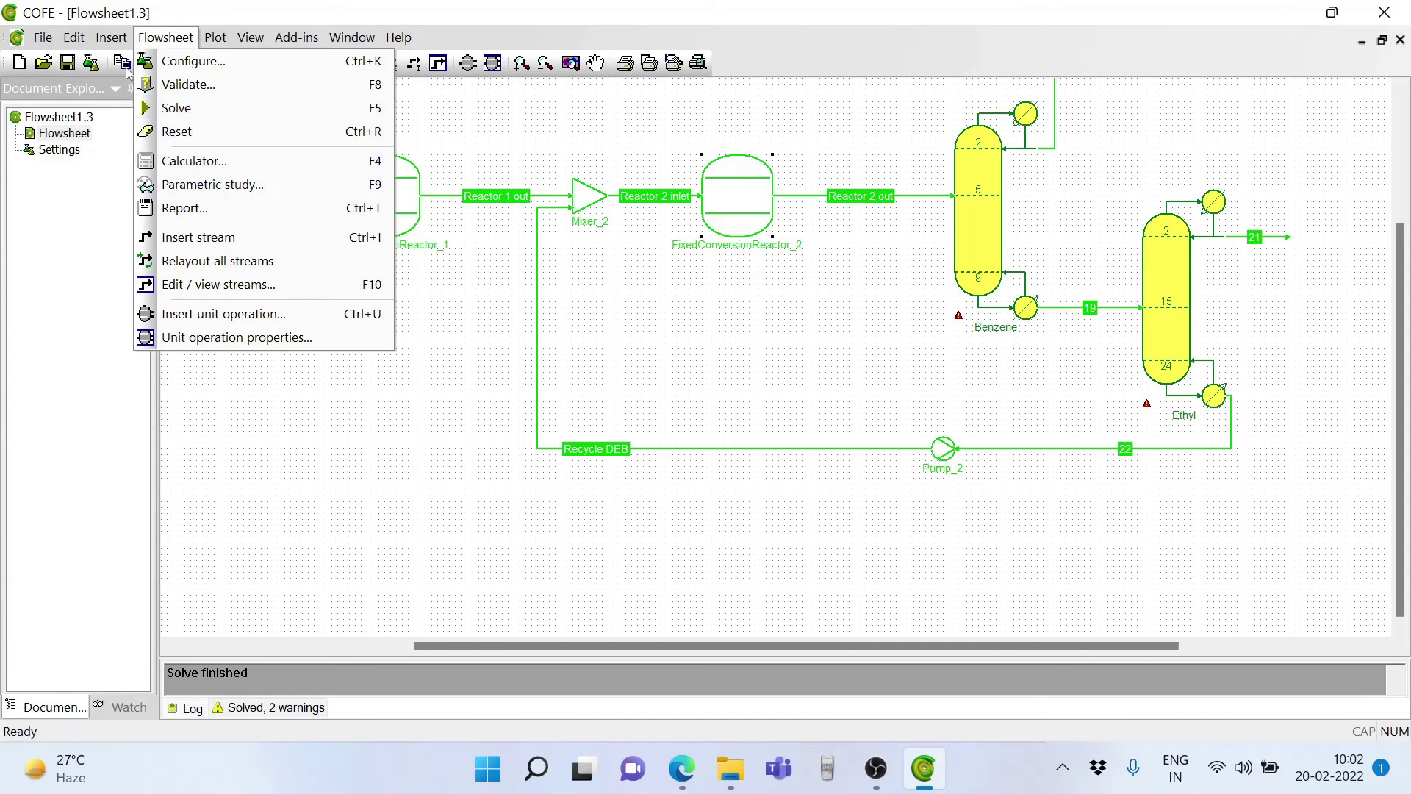
pyautogui.moveTo(106, 40)
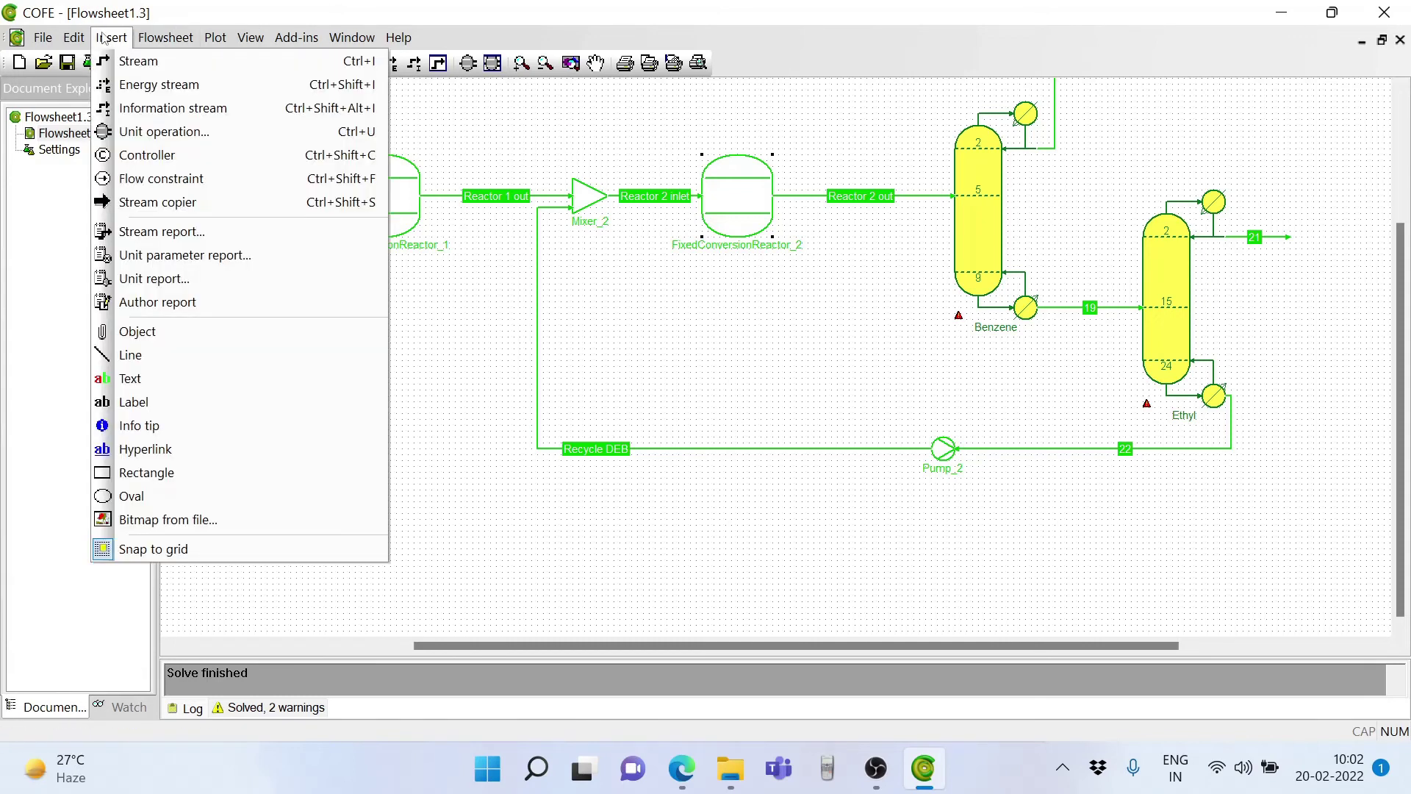
pyautogui.click(155, 231)
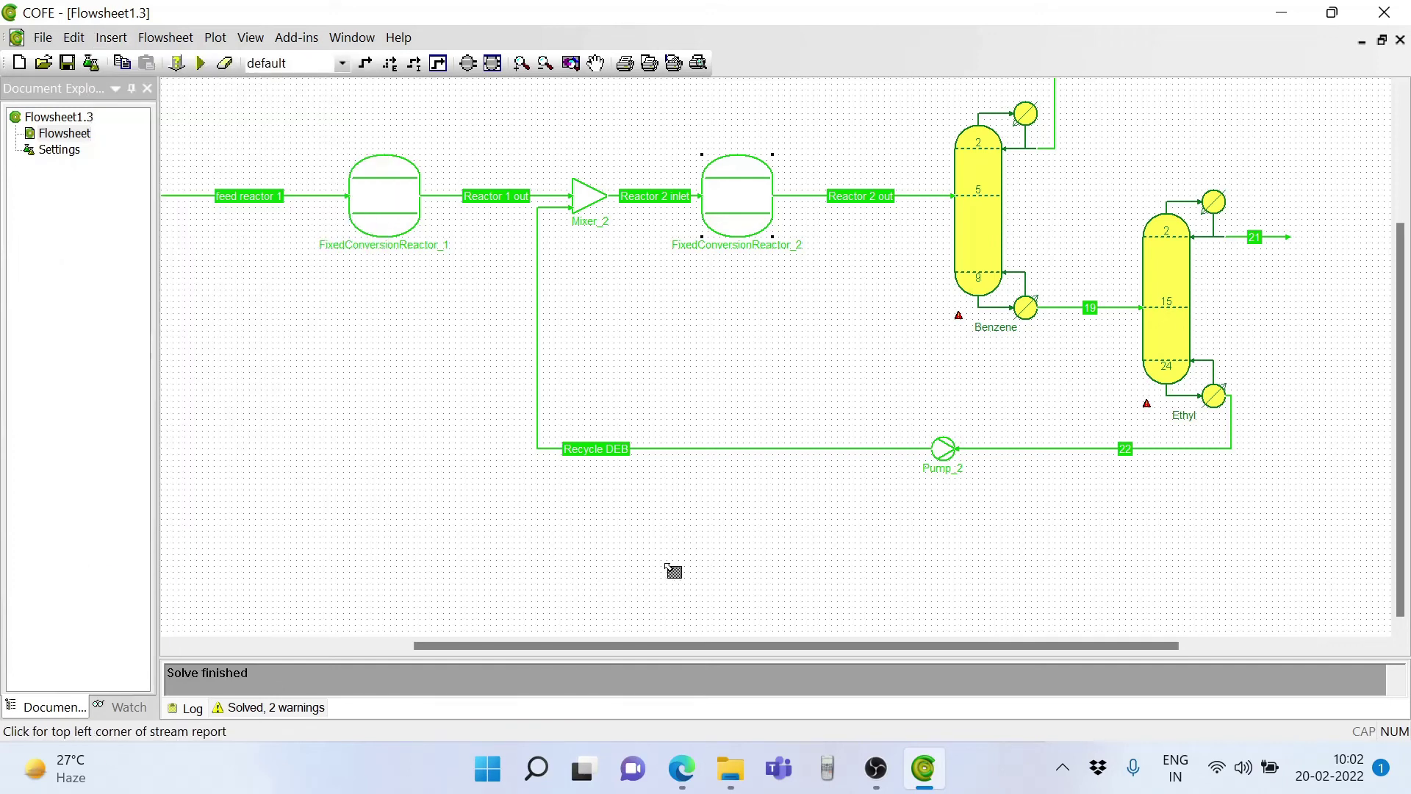
pyautogui.click(542, 546)
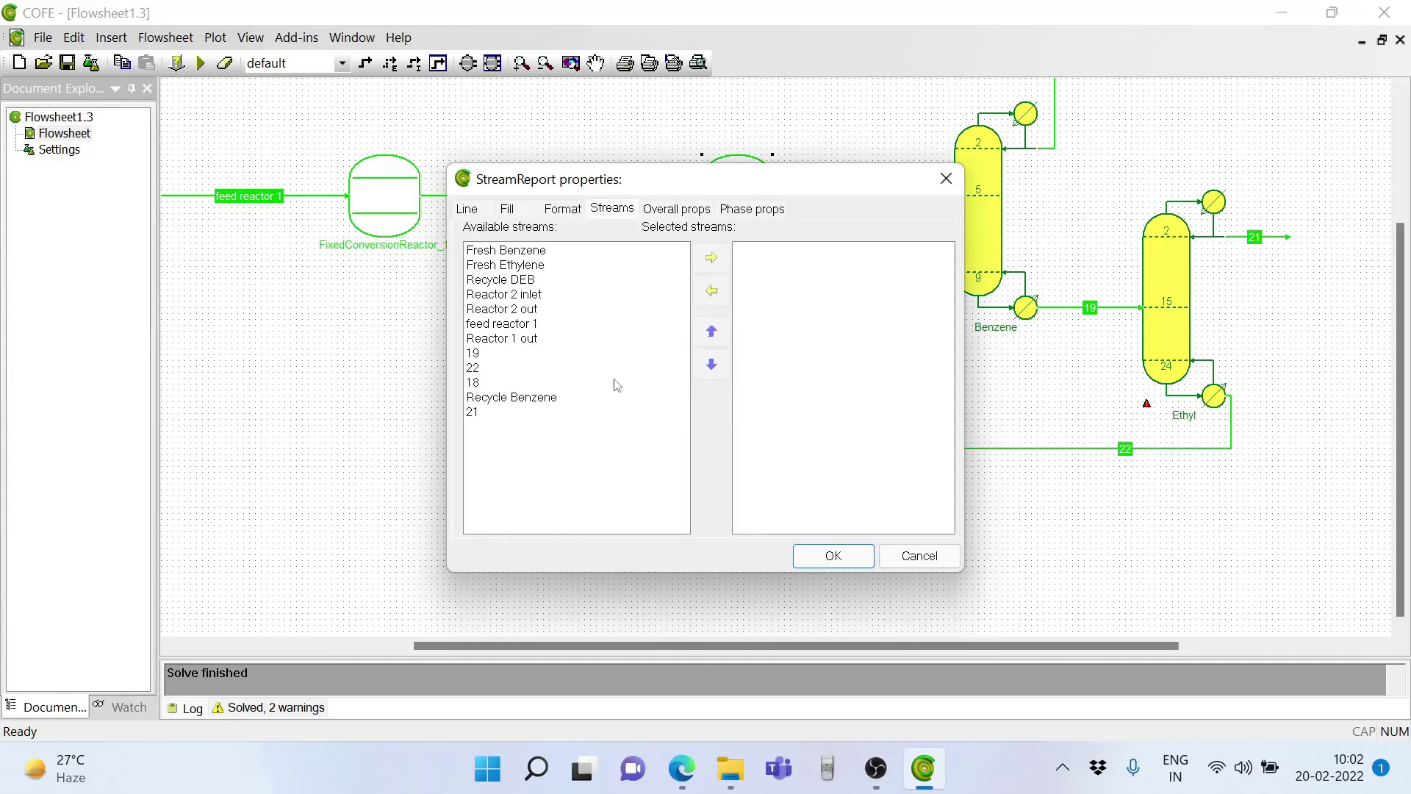
# - Include all available streams, from Fresh Benzene through stream 21, in the stream report and apply its properties
pyautogui.click(499, 252)
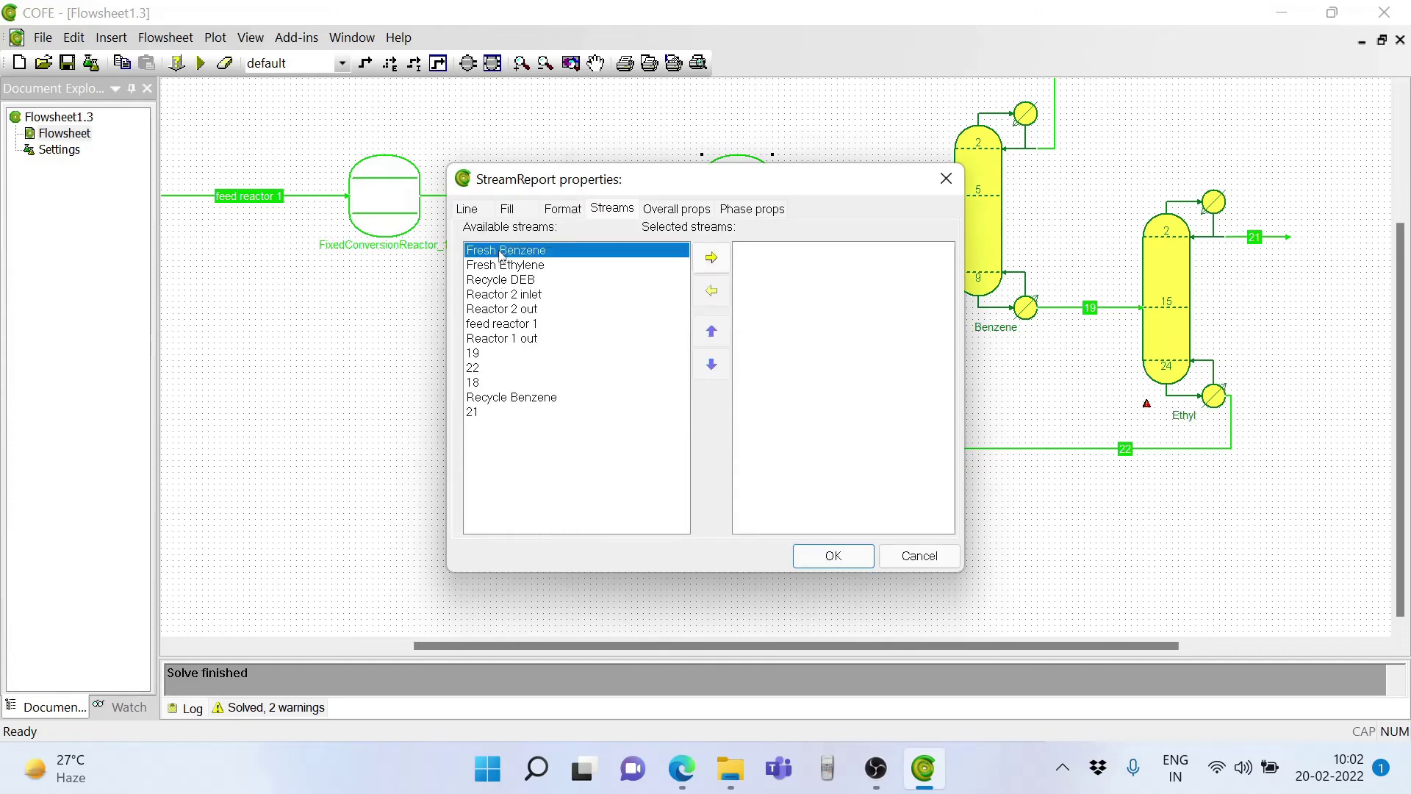
pyautogui.hotkey('shift', 'Down')
pyautogui.hotkey('shift', 'Down')
pyautogui.hotkey('shift', 'Down')
pyautogui.hotkey('shift', 'Down')
pyautogui.hotkey('shift', 'Down')
pyautogui.hotkey('shift', 'Down')
pyautogui.hotkey('shift', 'Down')
pyautogui.hotkey('shift', 'Down')
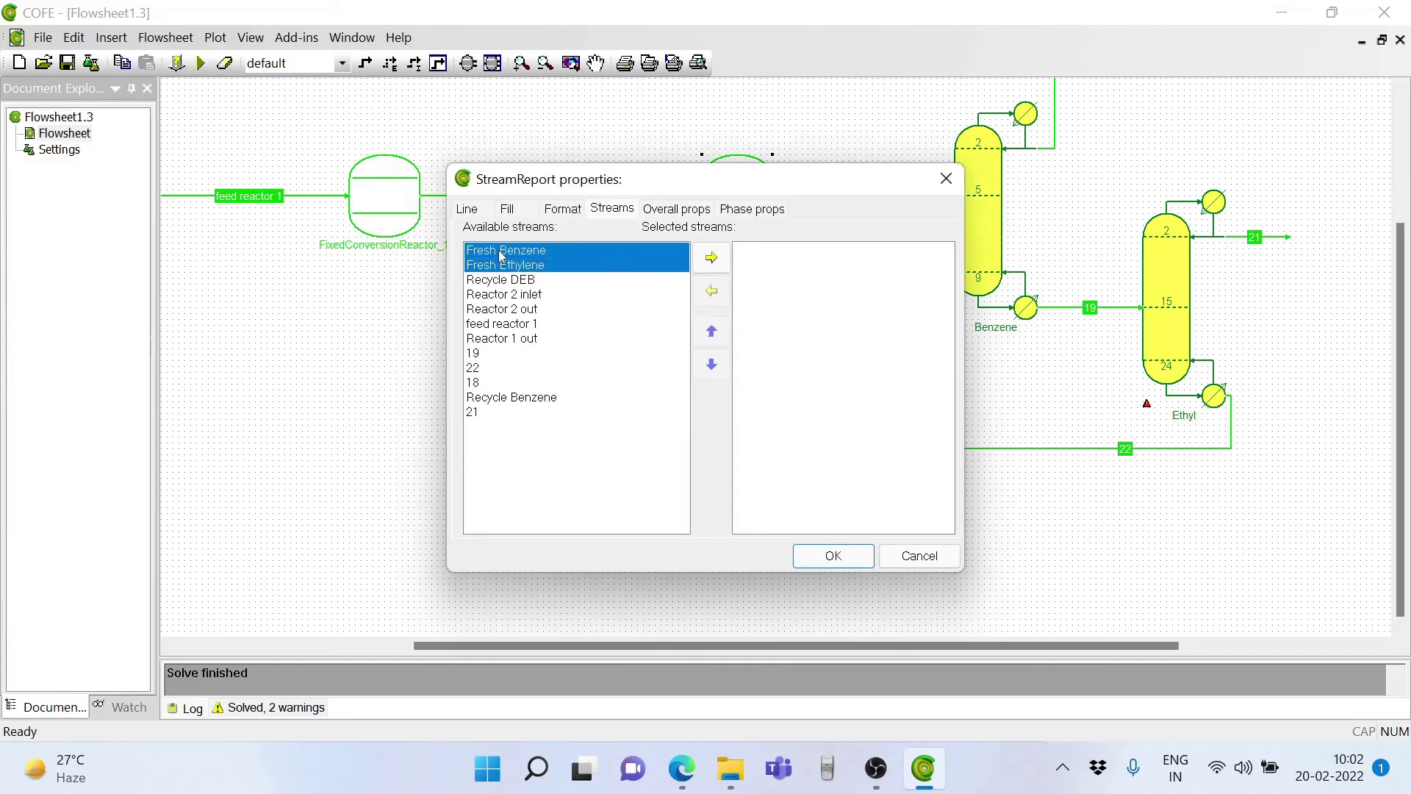
pyautogui.hotkey('shift', 'Down')
pyautogui.hotkey('shift', 'Down')
pyautogui.hotkey('shift', 'Down')
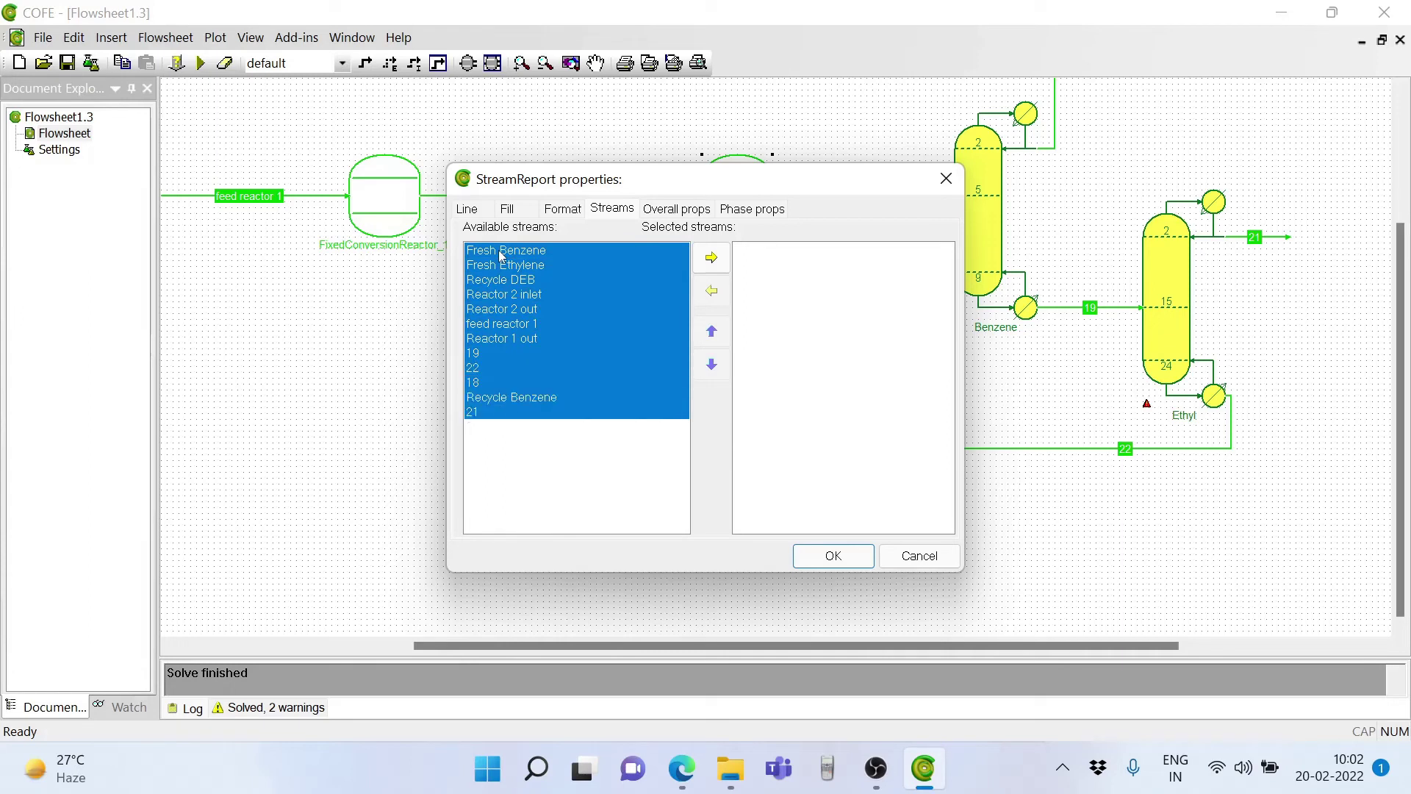
pyautogui.click(713, 259)
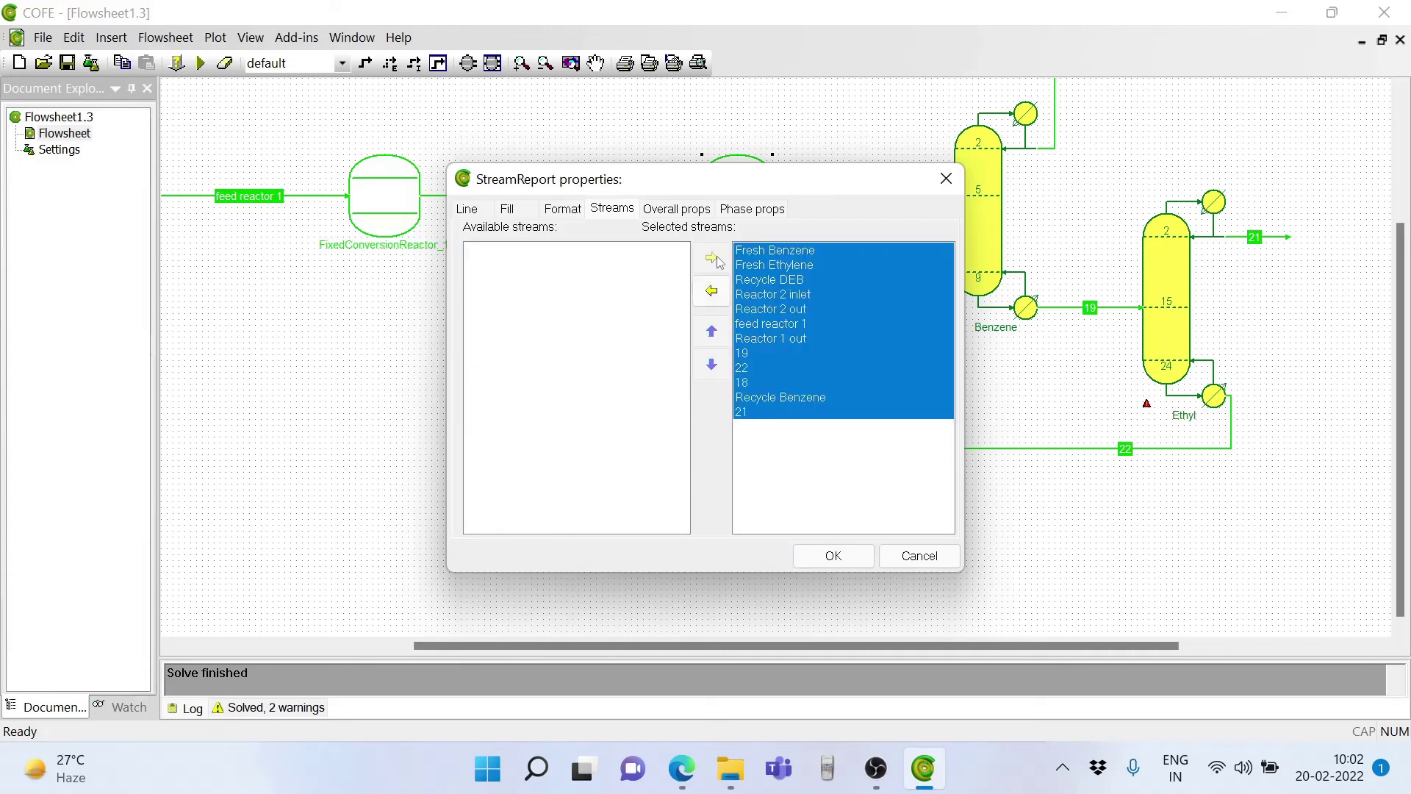
pyautogui.click(835, 557)
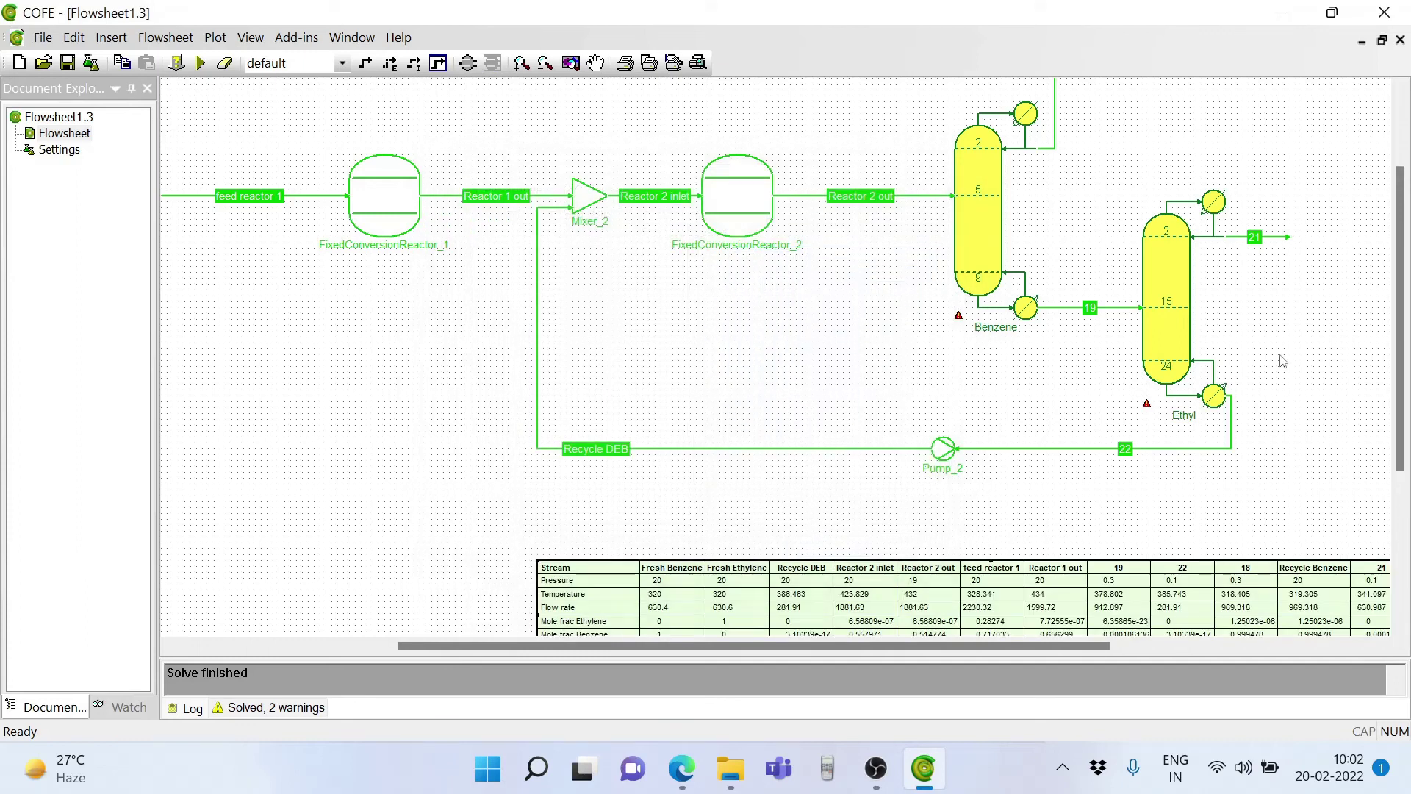
# - Move the stream report table sideways so it sits centred beneath the Recycle DEB line, and deselect it
pyautogui.moveTo(1401, 342); pyautogui.dragTo(1404, 450)
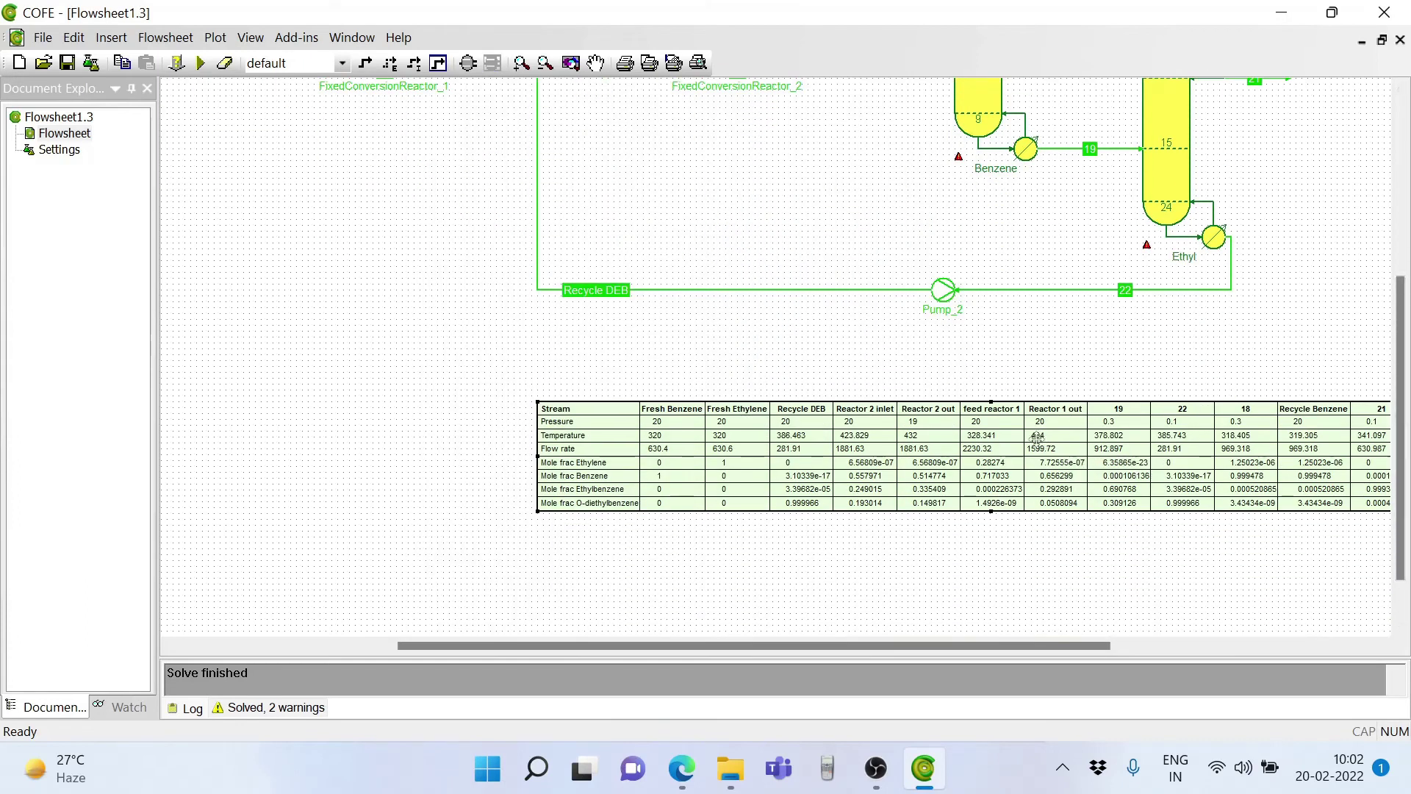
pyautogui.moveTo(1042, 446); pyautogui.dragTo(806, 428)
pyautogui.click(548, 577)
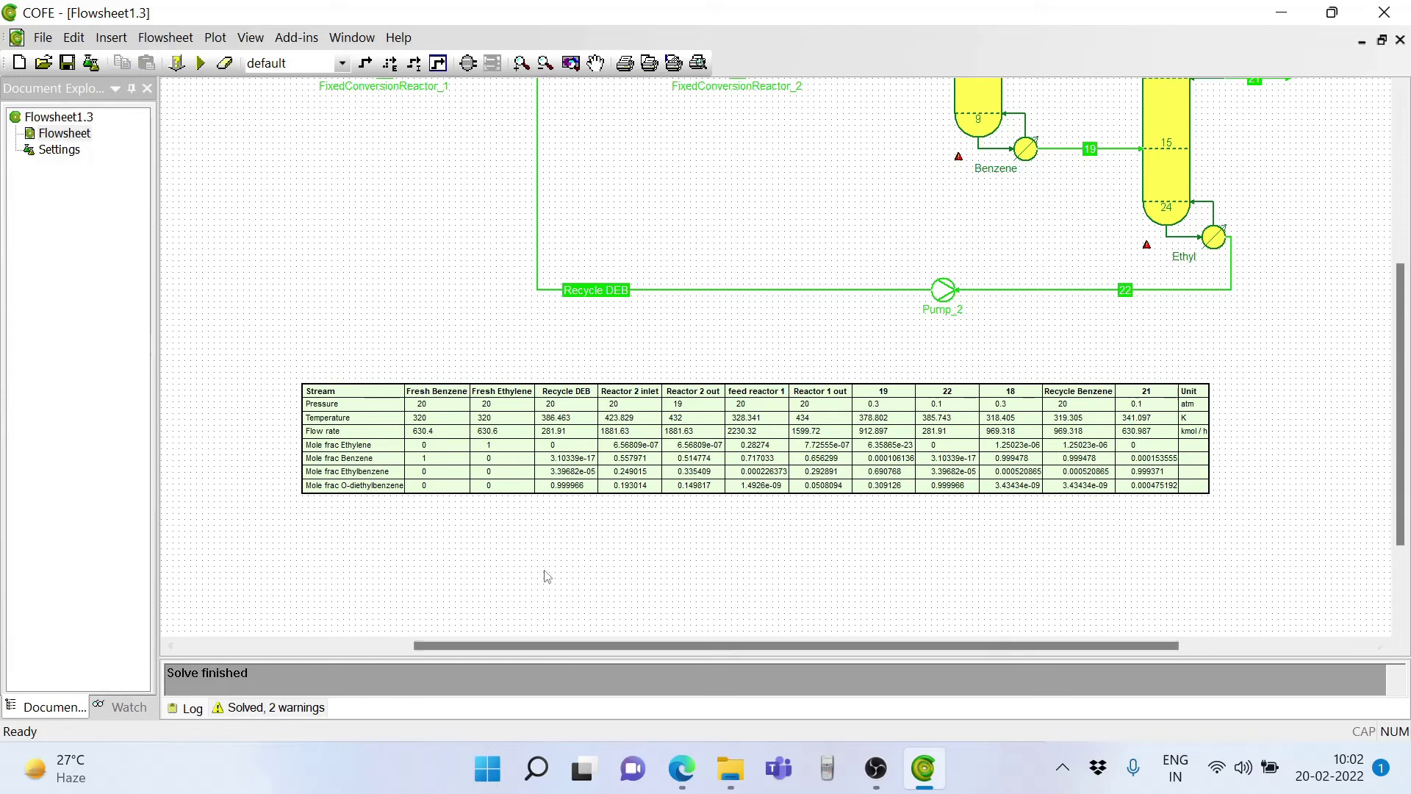